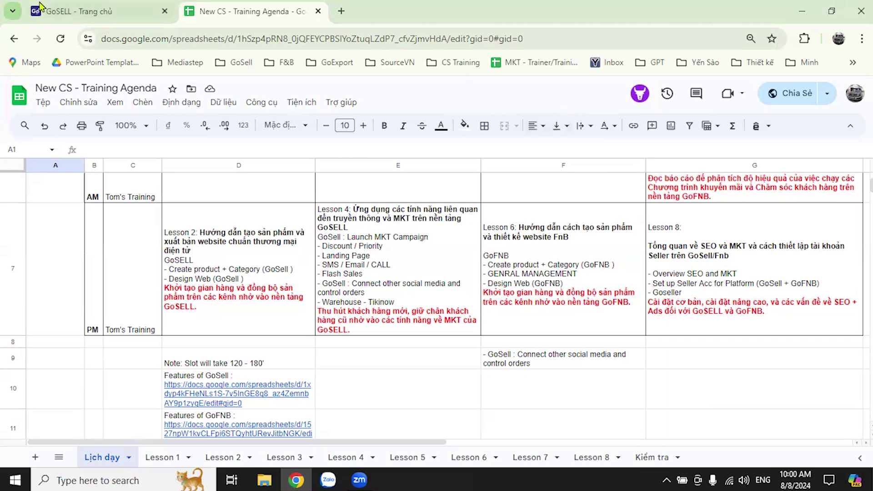
# Switch to the GoSELL admin and open the form for a new product discount code (Mã Giảm Giá Sản Phẩm) under Ưu Đãi
pyautogui.click(77, 11)
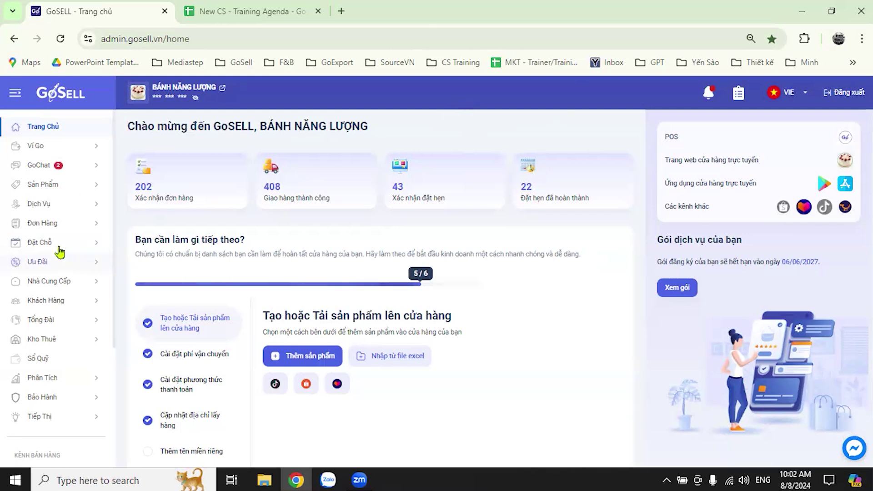
pyautogui.click(46, 261)
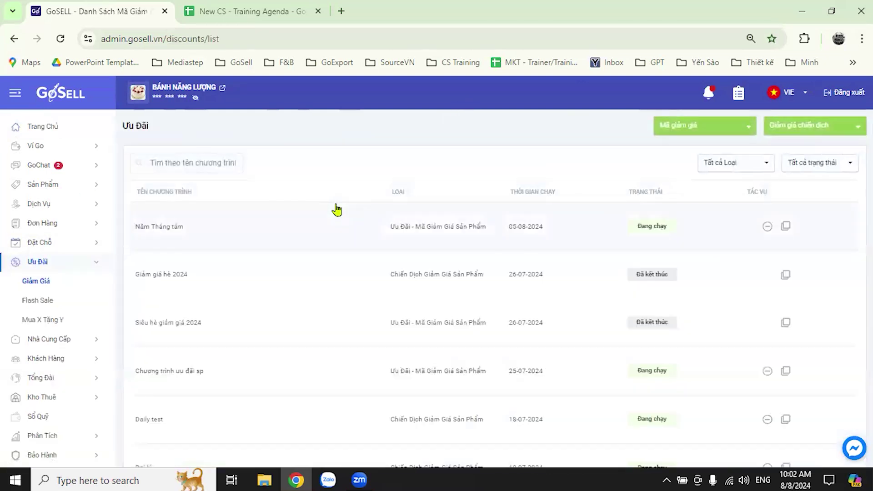
pyautogui.click(691, 130)
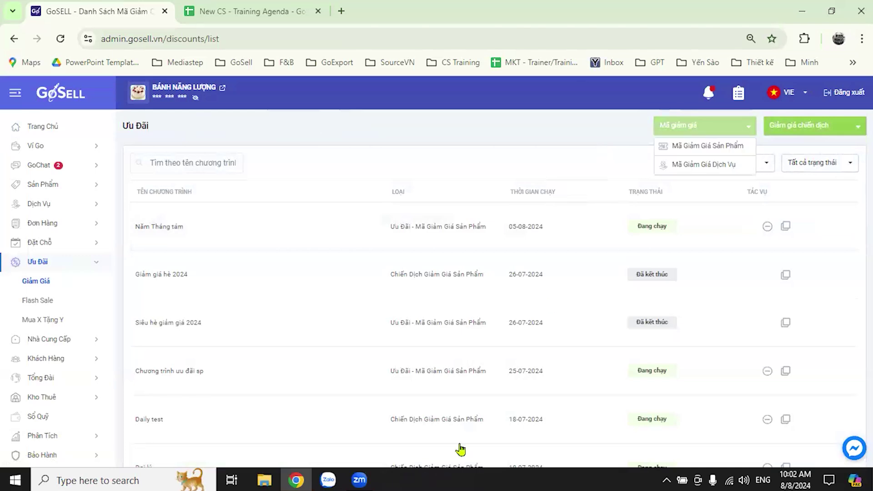
pyautogui.click(668, 149)
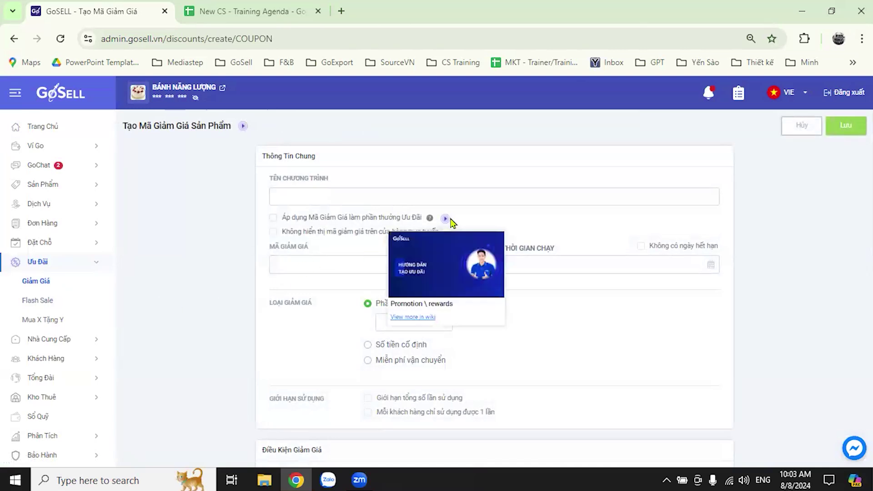
# Review the discount code form's help hints, conditions and platform options, and return to the home page, discarding unsaved data
pyautogui.moveTo(448, 232)
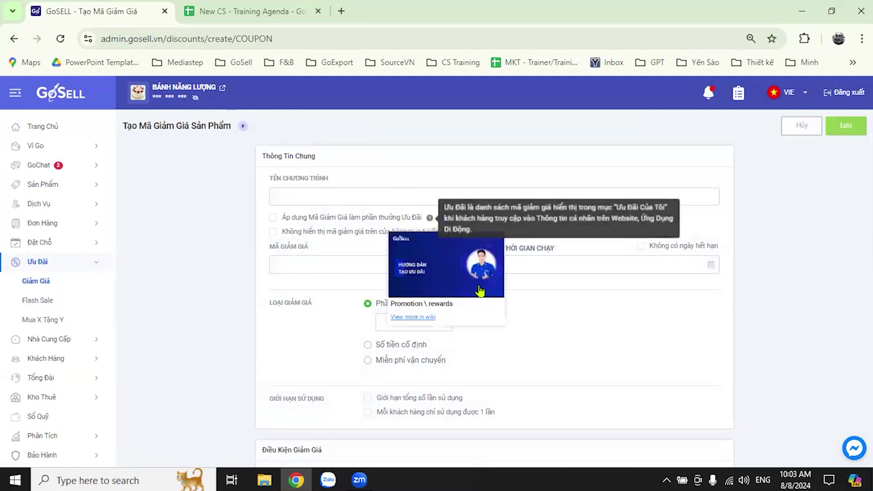
pyautogui.scroll(-2, 143, 236)
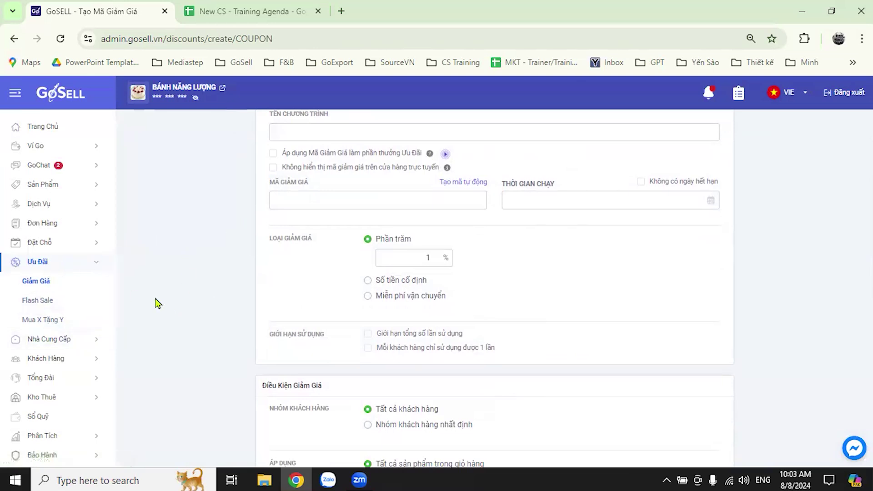
pyautogui.scroll(2, 217, 304)
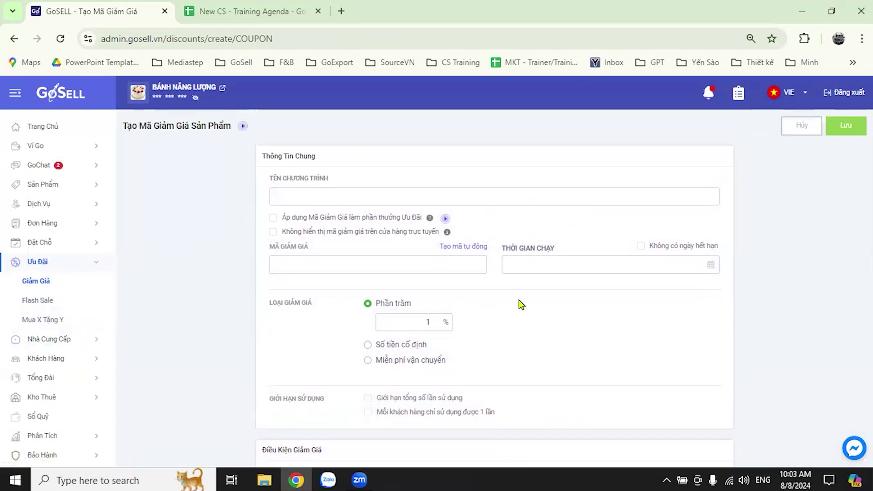
pyautogui.scroll(-8, 520, 303)
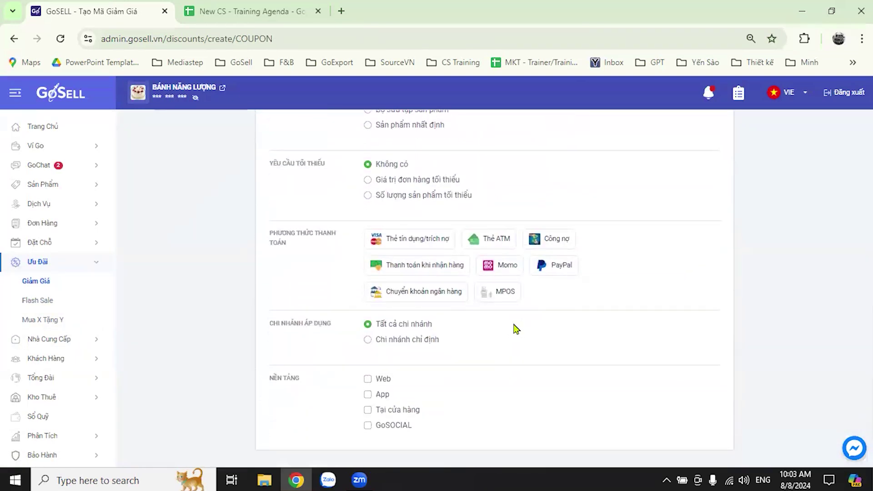
pyautogui.scroll(10, 495, 396)
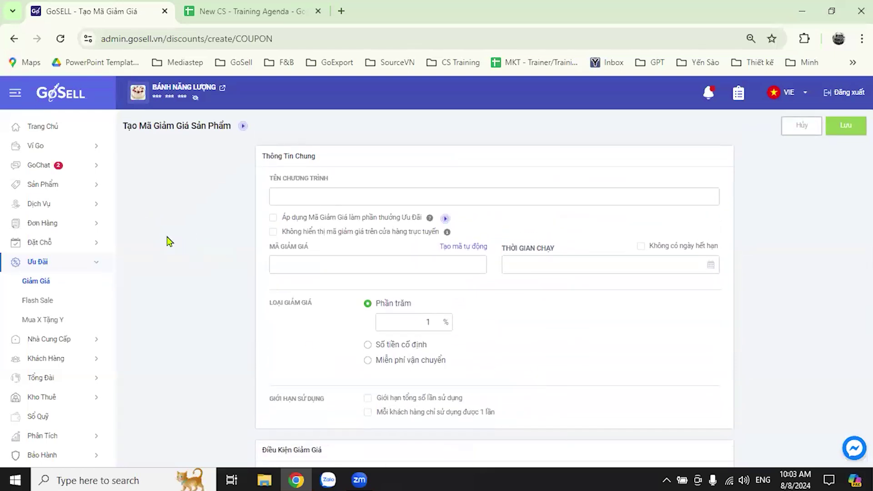
pyautogui.click(50, 126)
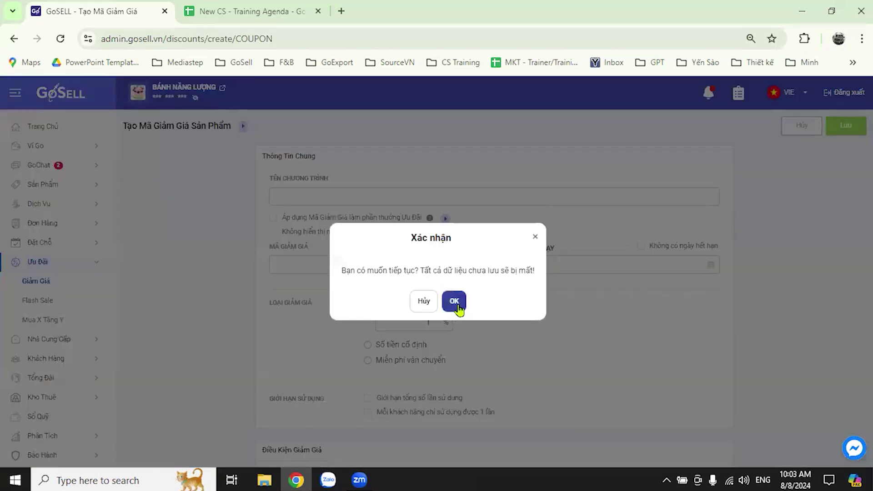
pyautogui.click(454, 300)
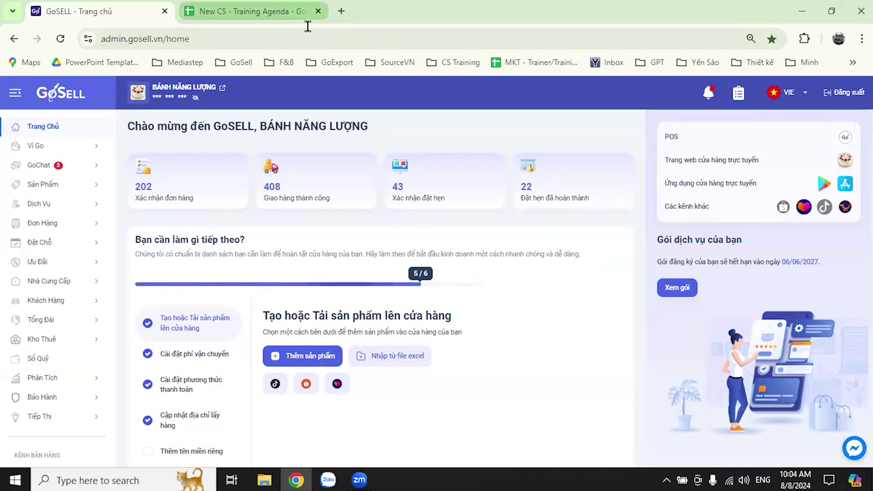
# Switch to the New CS - Training Agenda spreadsheet and open the Lesson 2 sheet
pyautogui.click(296, 13)
pyautogui.moveTo(314, 398)
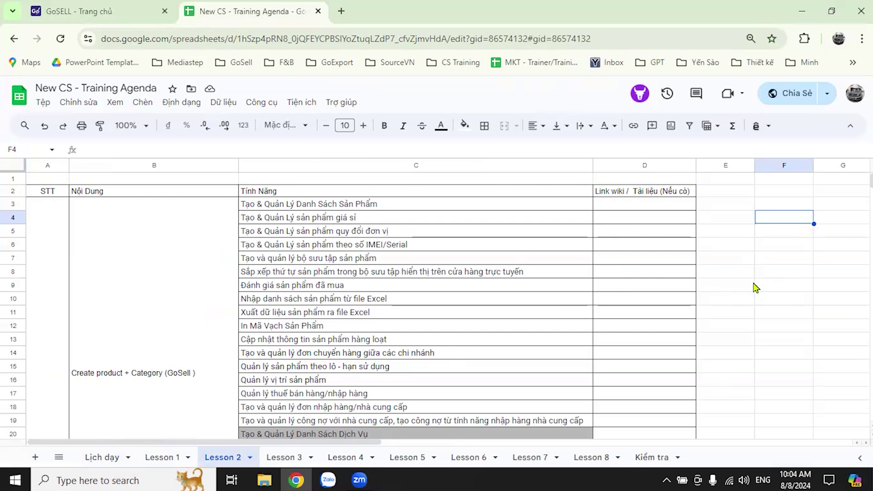
pyautogui.click(800, 257)
pyautogui.click(791, 313)
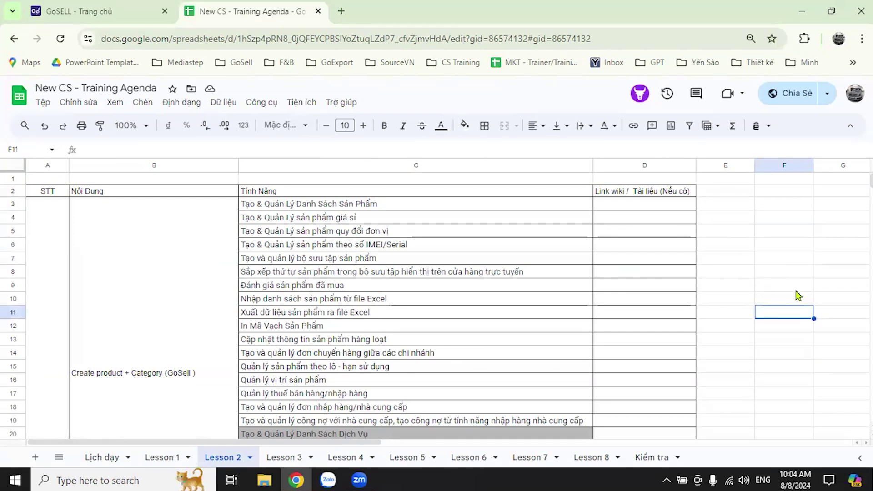
pyautogui.click(789, 206)
pyautogui.click(816, 262)
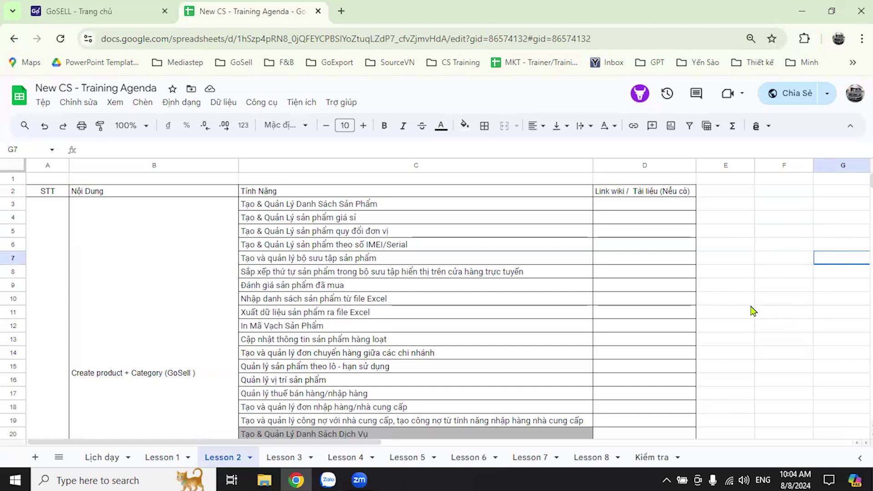
pyautogui.click(794, 272)
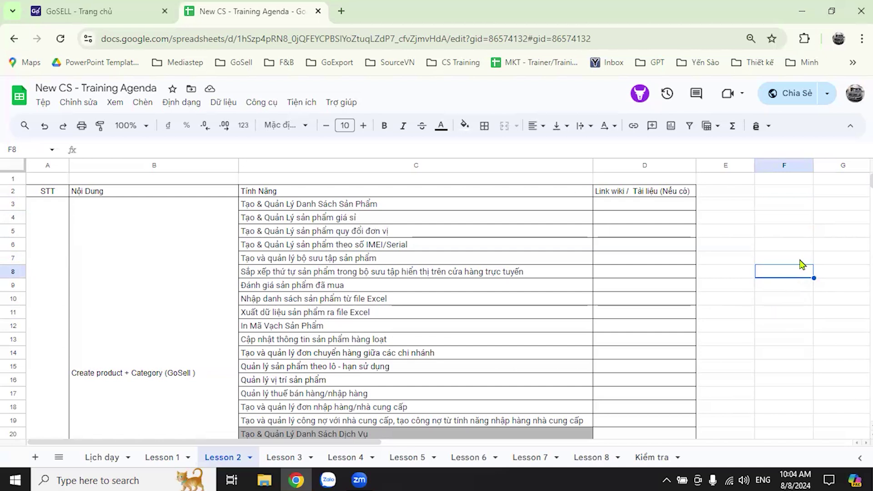
pyautogui.press('Down')
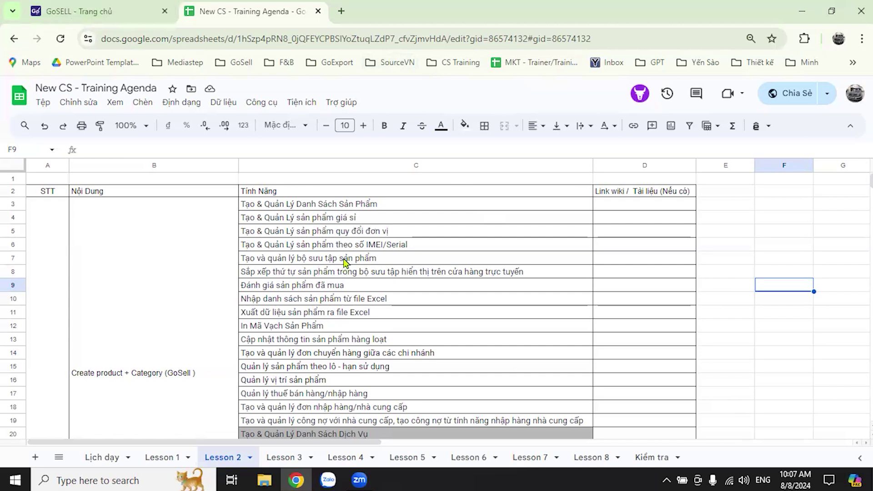
# Go through the Lesson 2 feature list, highlighting the product features in C3:C19 and the web design features in C29:C33
pyautogui.moveTo(415, 206); pyautogui.dragTo(410, 418)
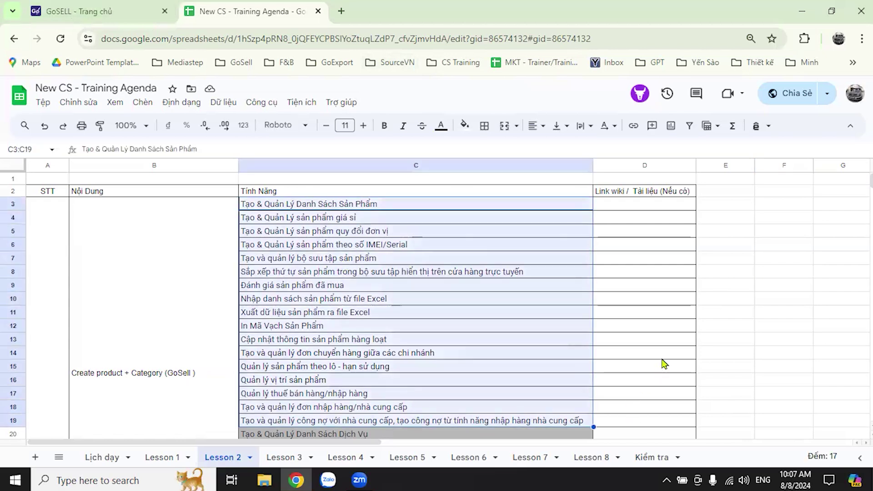
pyautogui.click(667, 314)
pyautogui.scroll(-3, 377, 309)
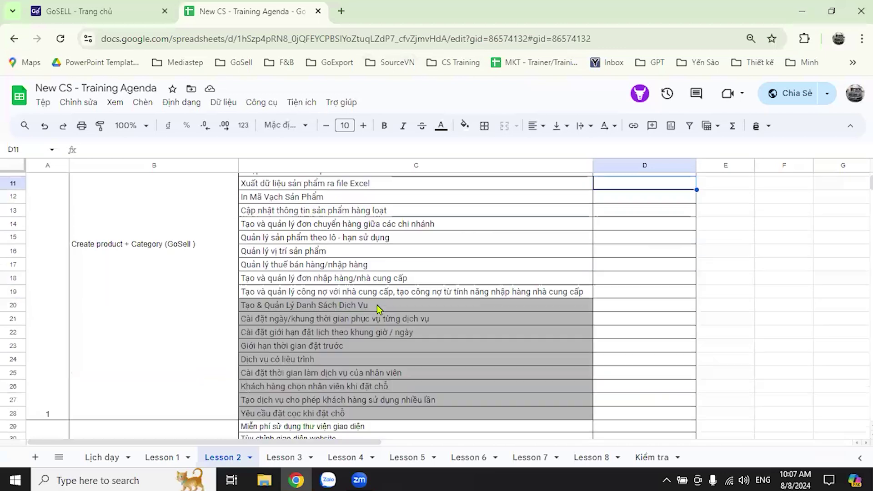
pyautogui.scroll(-3, 346, 311)
pyautogui.moveTo(324, 301); pyautogui.dragTo(319, 351)
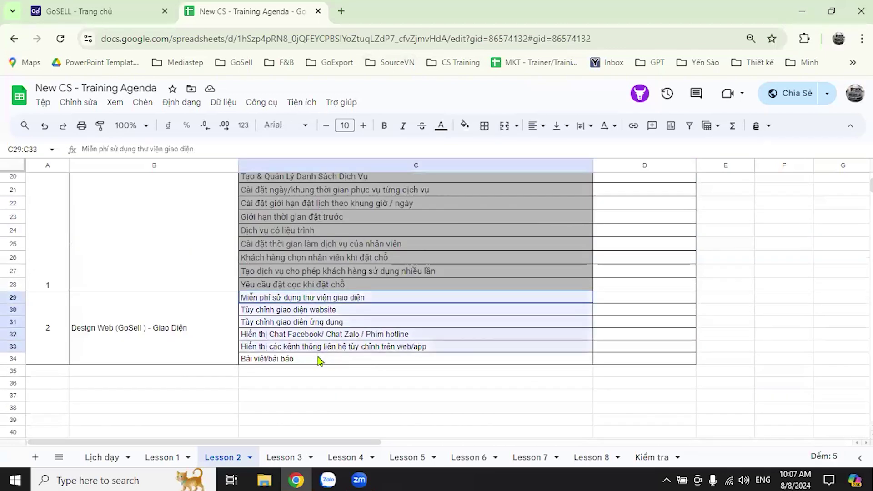
pyautogui.click(630, 338)
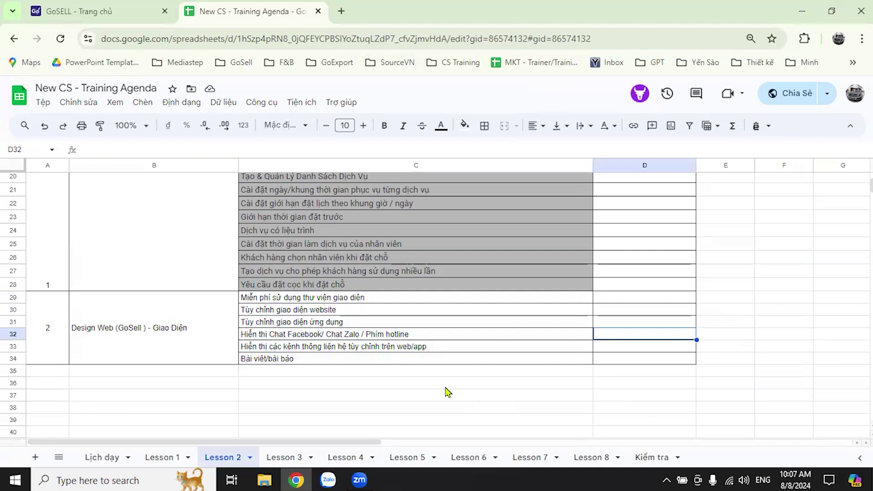
pyautogui.scroll(6, 450, 392)
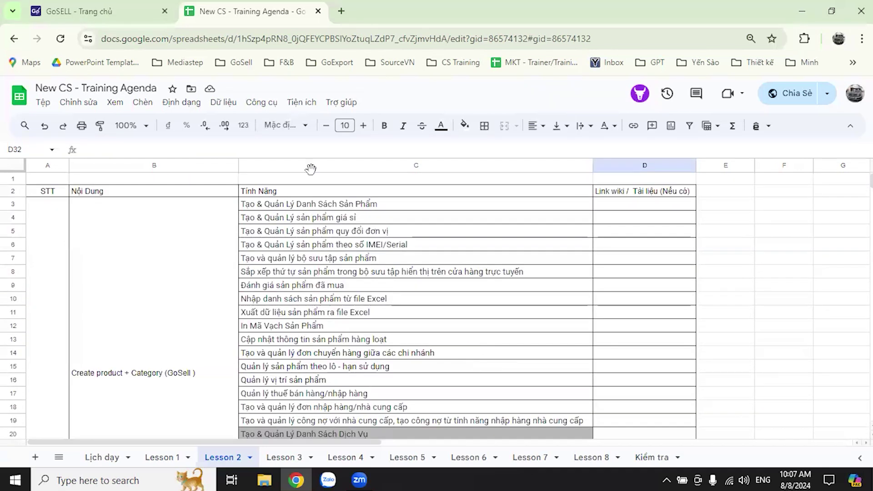
# Return to the GoSELL admin home page and look over the store setup checklist
pyautogui.click(73, 13)
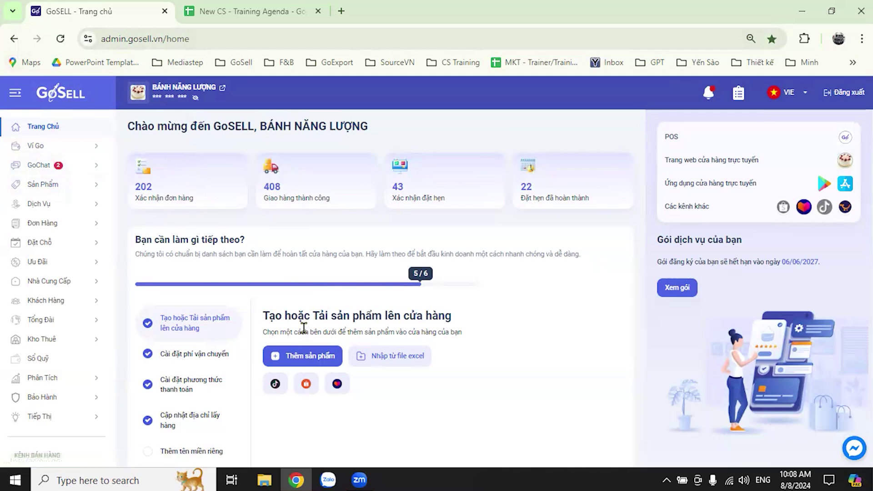
pyautogui.click(149, 326)
pyautogui.scroll(-1, 573, 309)
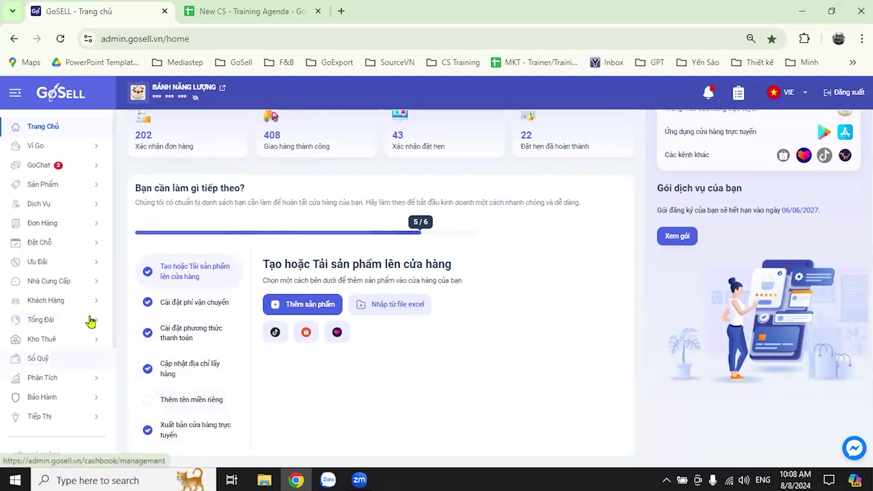
# Browse the Sản Phẩm section's pages for all products, inventory, stock transfers and product collections
pyautogui.click(65, 187)
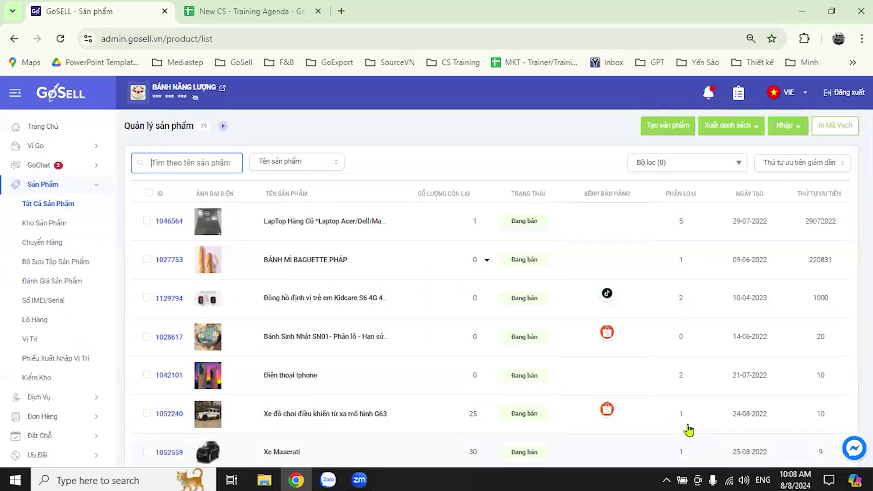
pyautogui.click(67, 230)
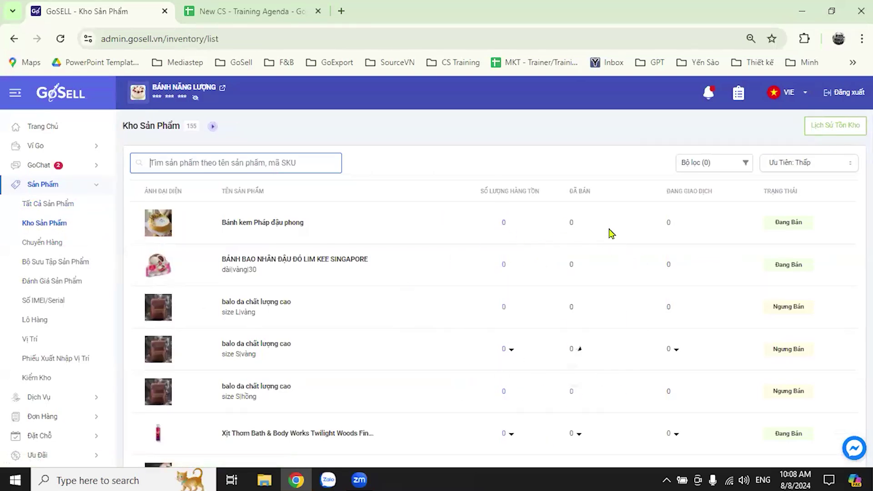
pyautogui.click(62, 244)
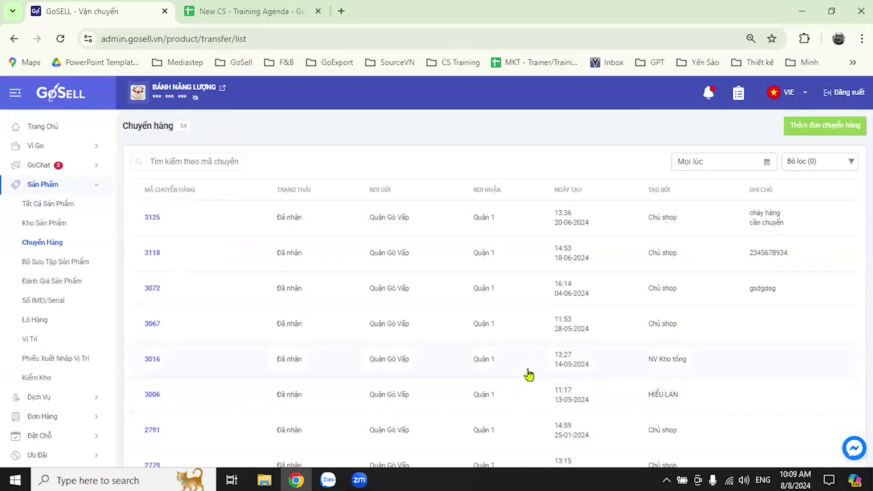
pyautogui.click(52, 263)
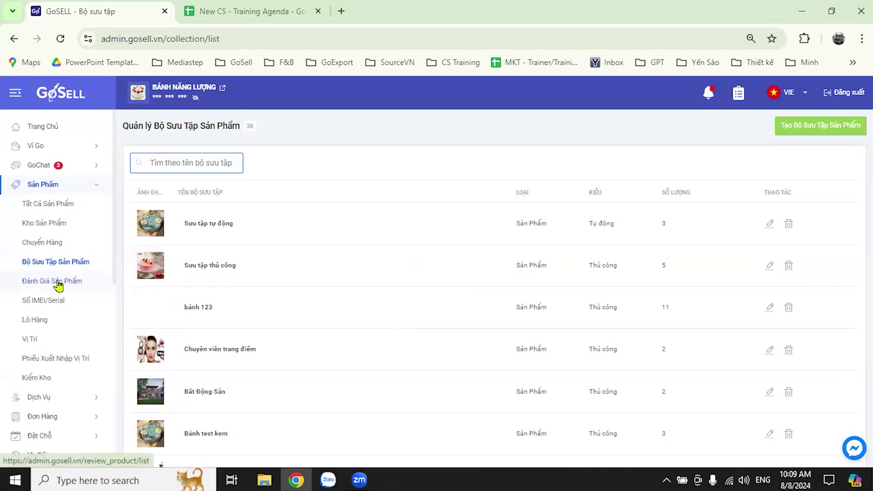
# Open the product review management page (Đánh Giá Sản Phẩm) and look through the customer reviews and their display switches
pyautogui.click(77, 286)
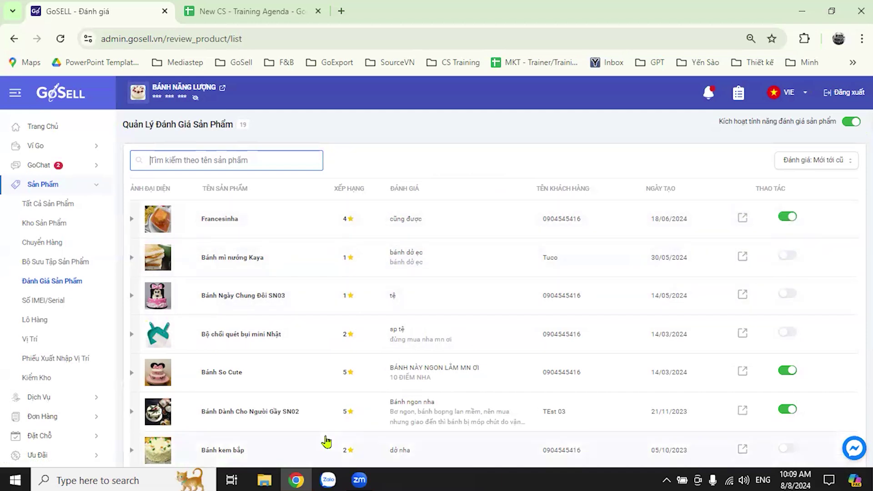
pyautogui.scroll(-4, 355, 380)
pyautogui.scroll(2, 686, 295)
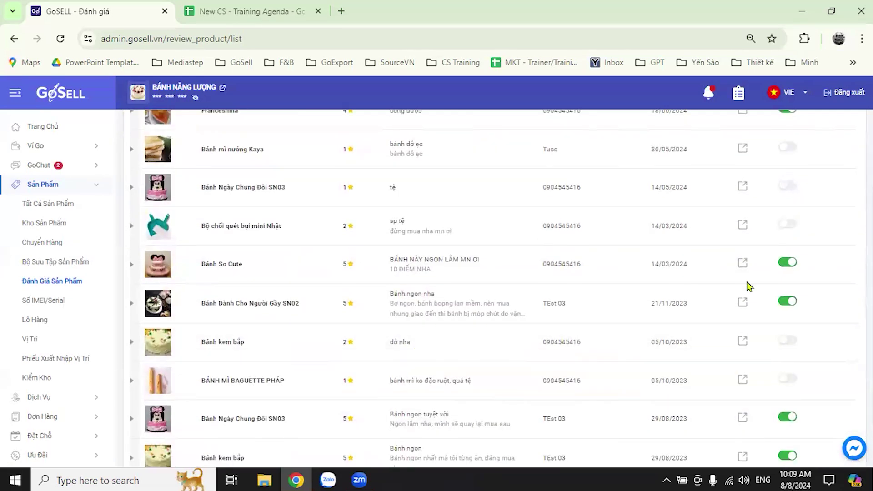
pyautogui.scroll(3, 387, 254)
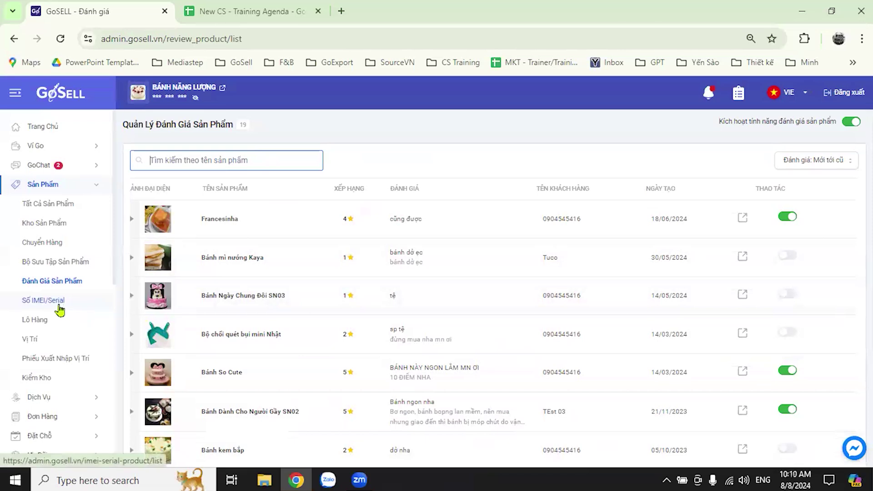
# Browse the Sản Phẩm pages for IMEI/serial numbers, lots, locations, location receipts and inventory checks
pyautogui.click(59, 309)
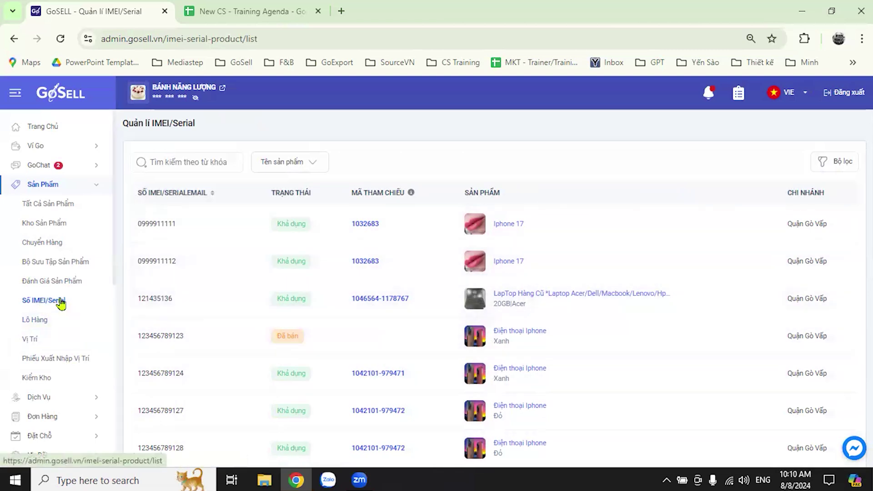
pyautogui.click(31, 320)
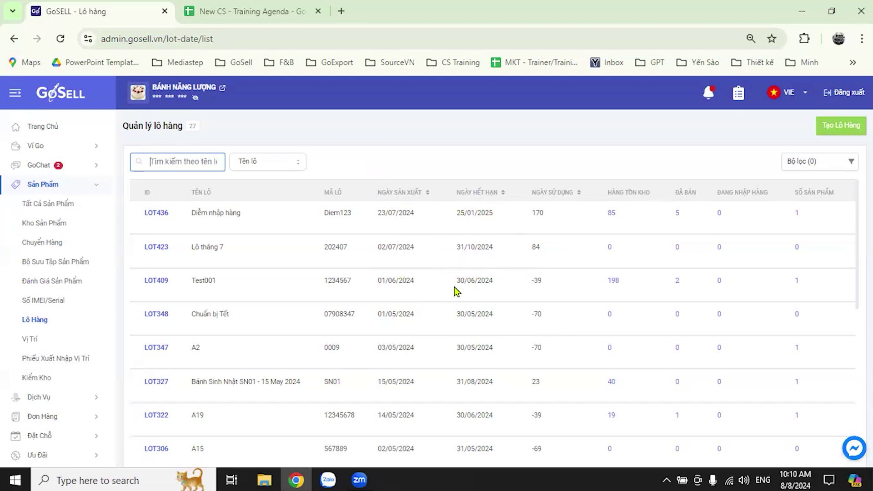
pyautogui.click(33, 340)
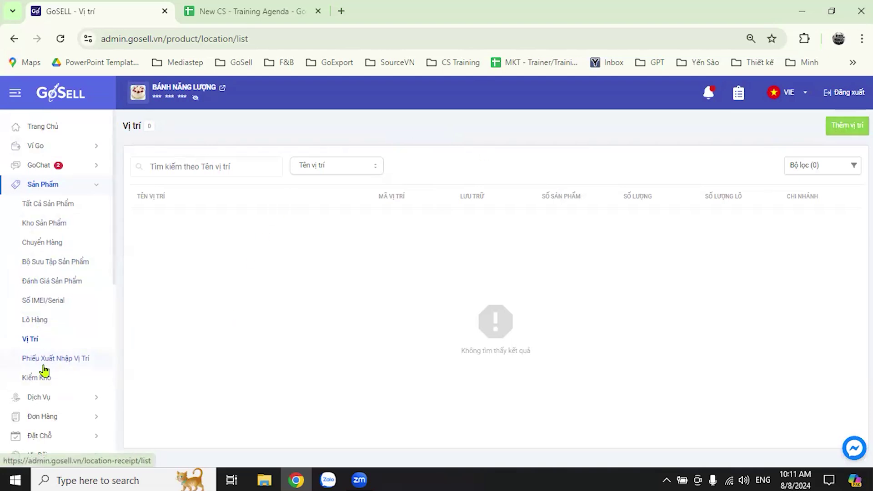
pyautogui.click(53, 364)
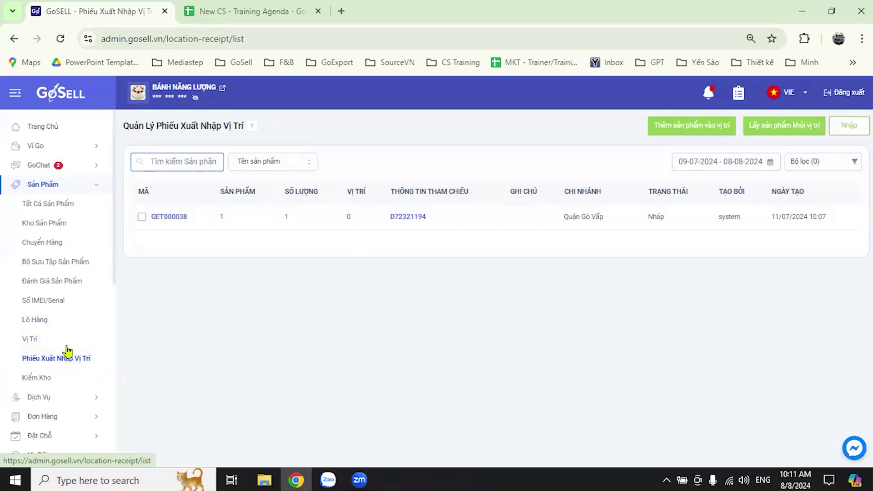
pyautogui.click(75, 380)
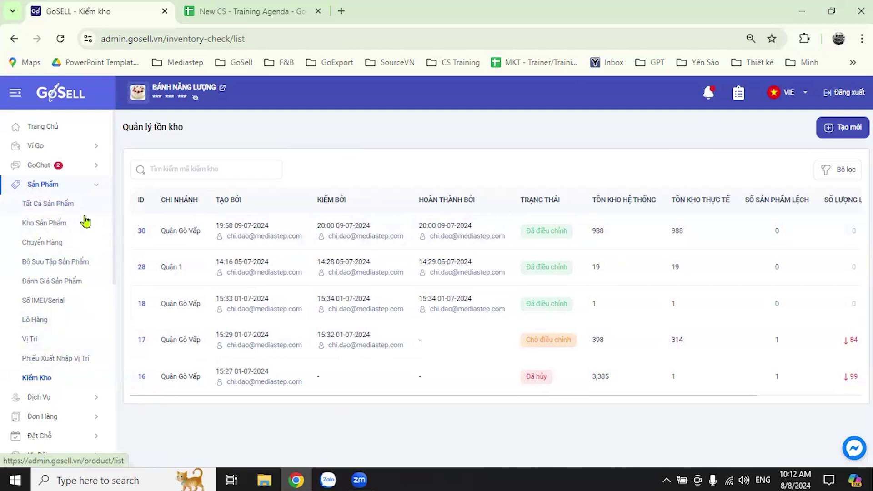
# Open the list of all products (Tất Cả Sản Phẩm) and look through the product entries
pyautogui.click(58, 207)
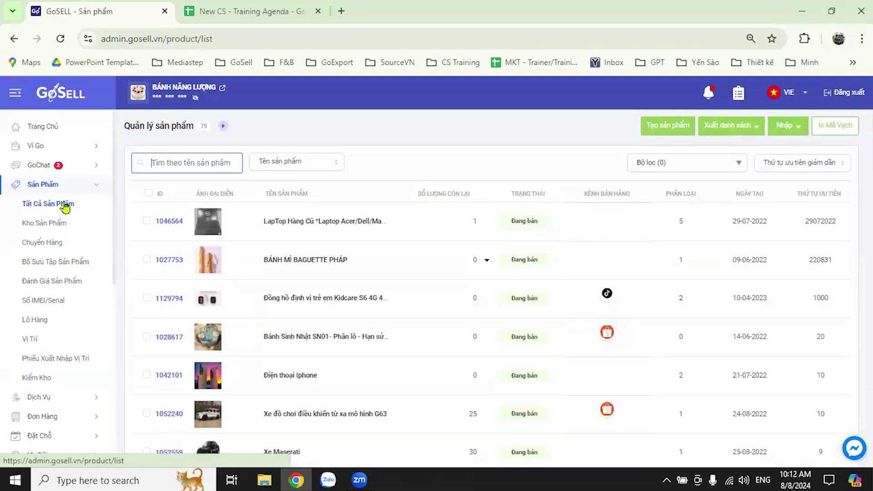
pyautogui.scroll(-4, 484, 307)
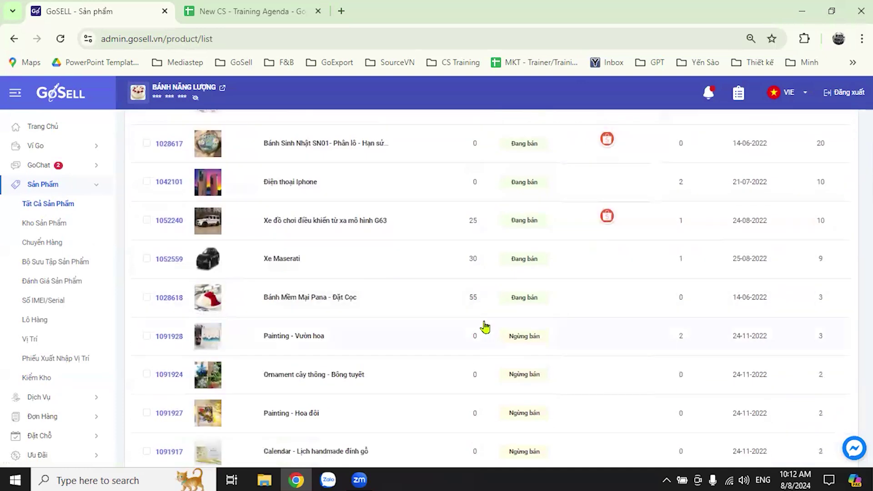
pyautogui.scroll(-12, 459, 320)
pyautogui.scroll(10, 457, 320)
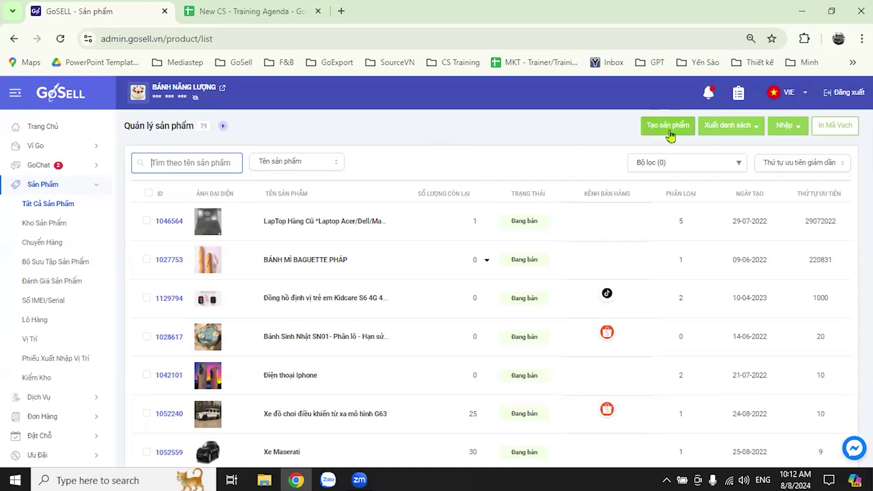
# Start creating a new product and look over the blank form down to its SEO settings
pyautogui.click(669, 128)
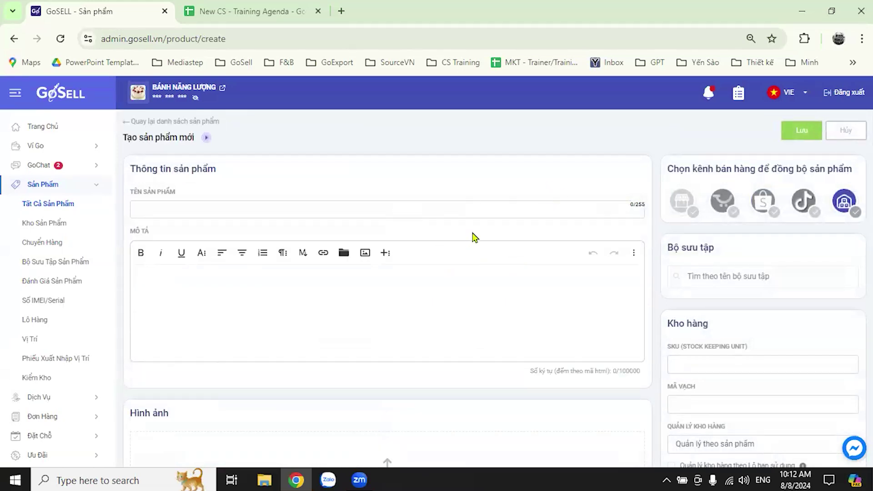
pyautogui.scroll(-3, 476, 229)
pyautogui.scroll(-15, 476, 228)
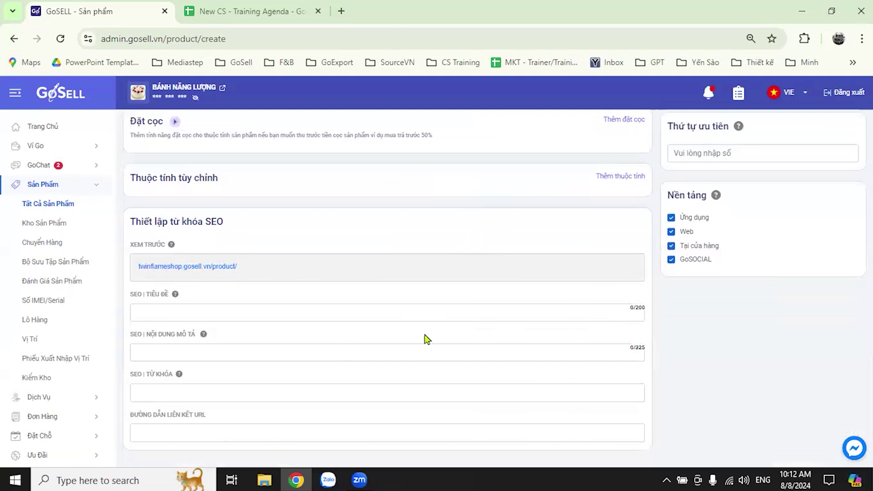
pyautogui.scroll(12, 425, 337)
pyautogui.scroll(10, 338, 243)
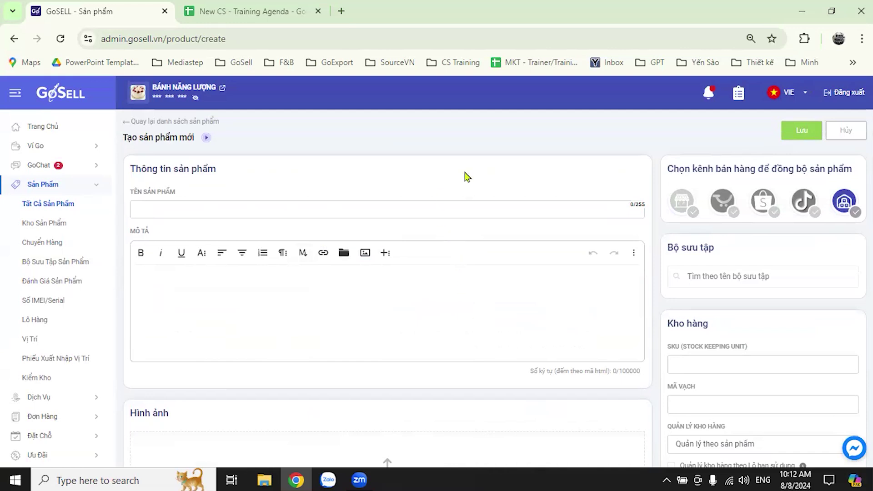
# Examine the new product form's name, description, image, price, variation and unit sections
pyautogui.click(263, 207)
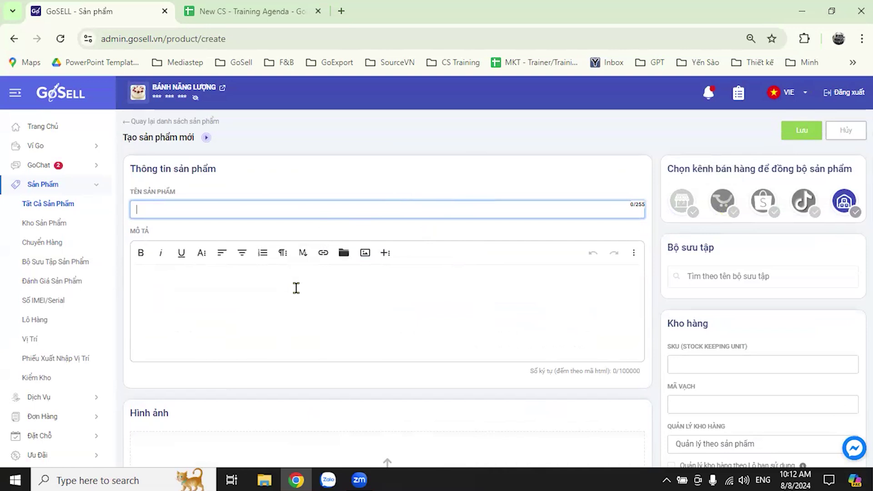
pyautogui.scroll(-3, 385, 280)
pyautogui.scroll(-4, 387, 313)
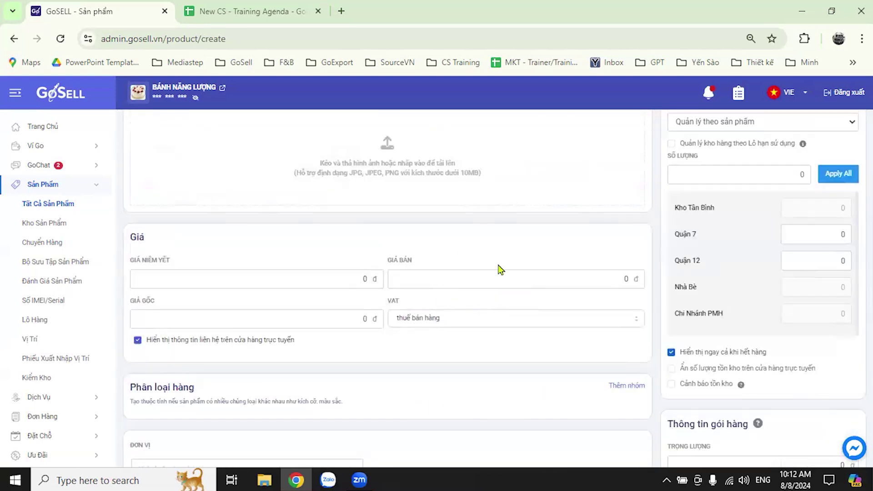
pyautogui.scroll(-5, 491, 273)
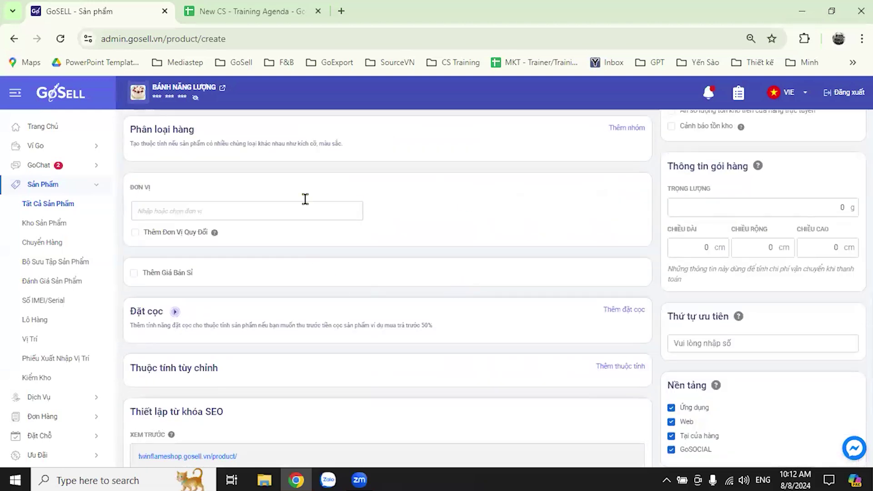
pyautogui.scroll(4, 452, 305)
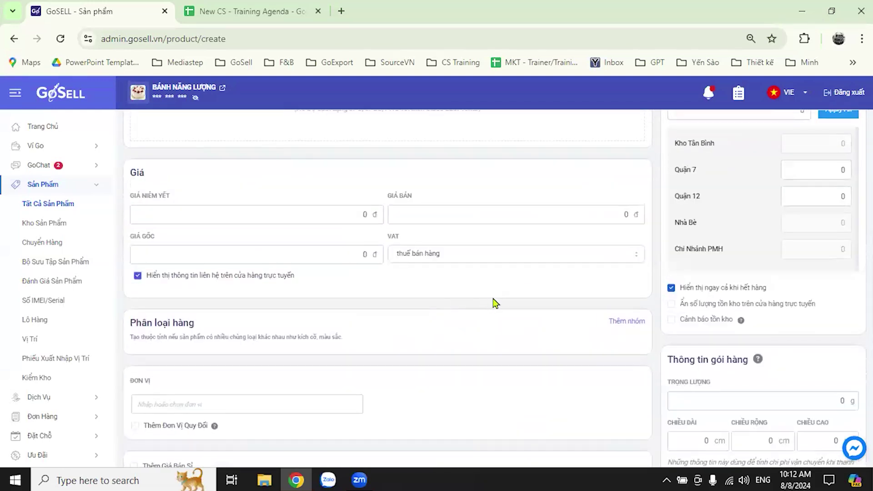
pyautogui.scroll(-6, 495, 302)
pyautogui.scroll(11, 497, 306)
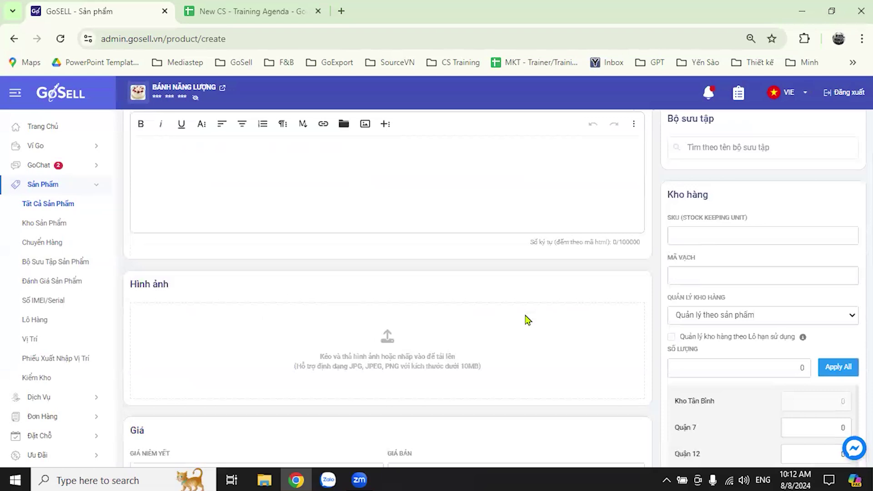
pyautogui.scroll(3, 525, 320)
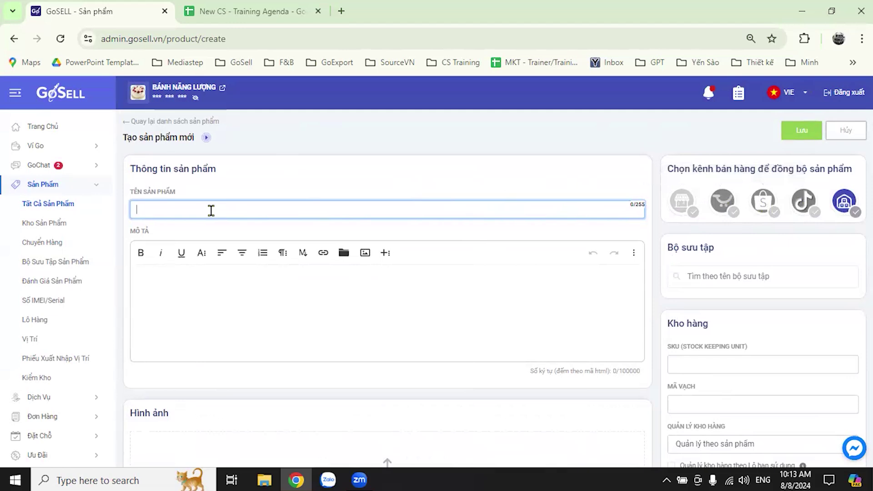
# Enter the product name as "Sản phẩm của" followed by the person's first name
pyautogui.write('MinhThu')
pyautogui.write('ar cua')
pyautogui.write('Thu')
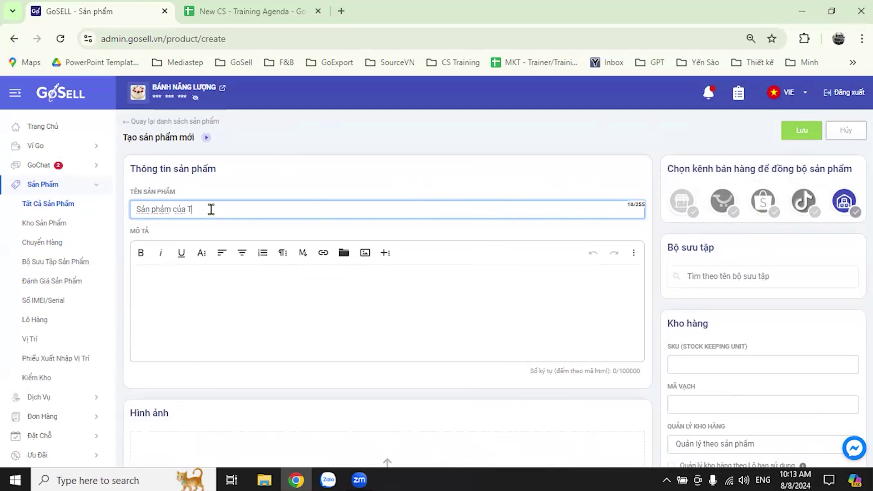
pyautogui.click(426, 199)
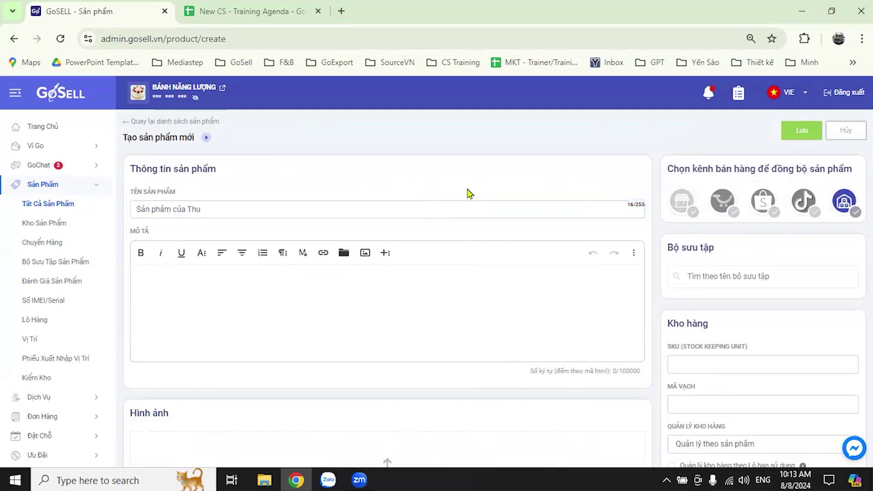
# Try to save the product with only its name filled in, and check the form for fields flagged as missing
pyautogui.scroll(-1, 491, 264)
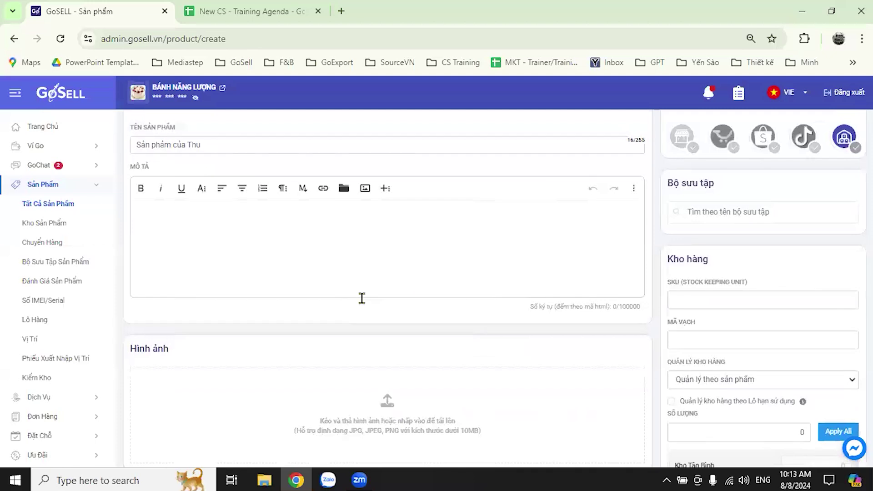
pyautogui.click(766, 145)
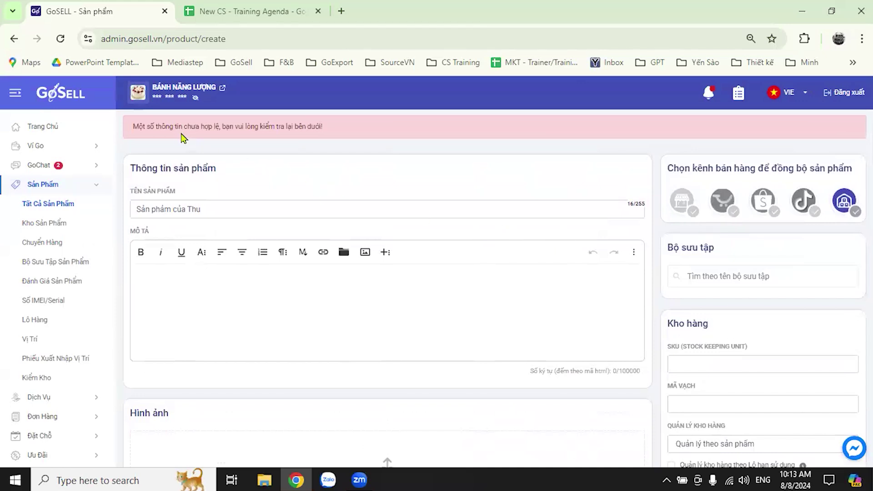
pyautogui.scroll(-4, 591, 232)
pyautogui.scroll(-5, 610, 237)
pyautogui.scroll(3, 471, 200)
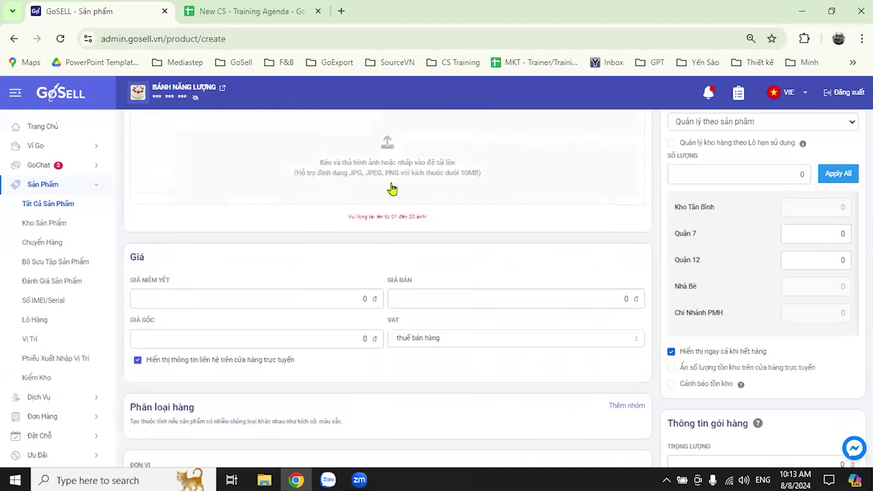
pyautogui.scroll(4, 237, 247)
pyautogui.scroll(-3, 405, 289)
pyautogui.scroll(-10, 400, 302)
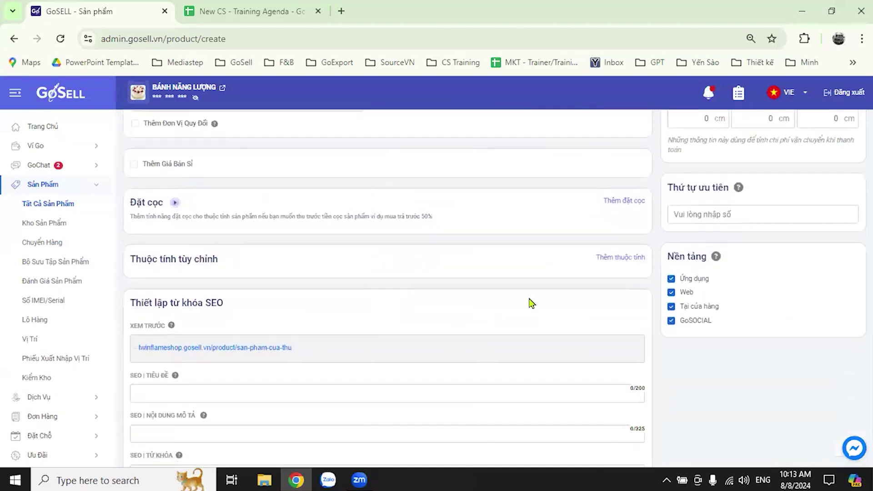
pyautogui.scroll(20, 531, 303)
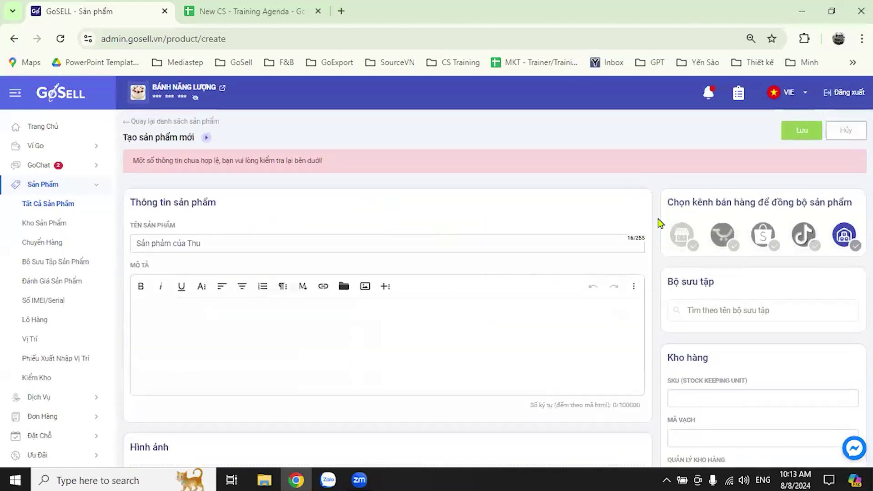
# Examine the image upload requirement along with the price, stock display and package information (Thông tin gói hàng) sections
pyautogui.scroll(-7, 659, 227)
pyautogui.scroll(7, 665, 260)
pyautogui.scroll(-10, 676, 322)
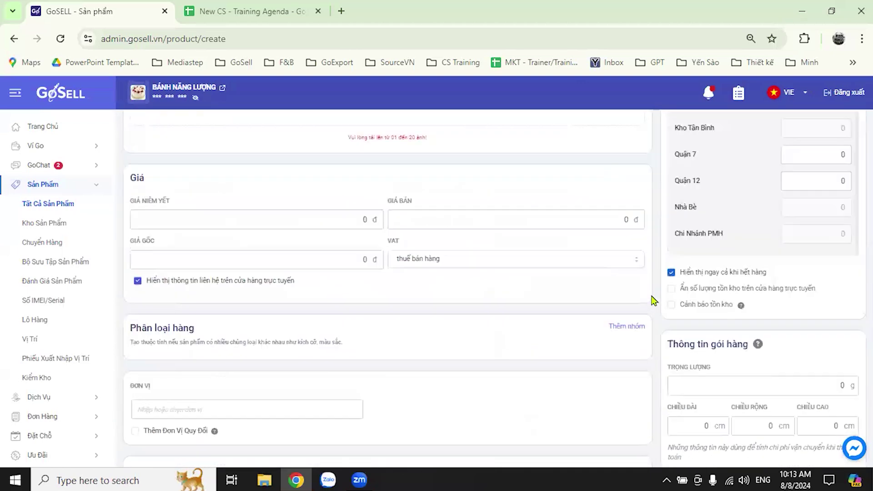
pyautogui.scroll(-3, 268, 318)
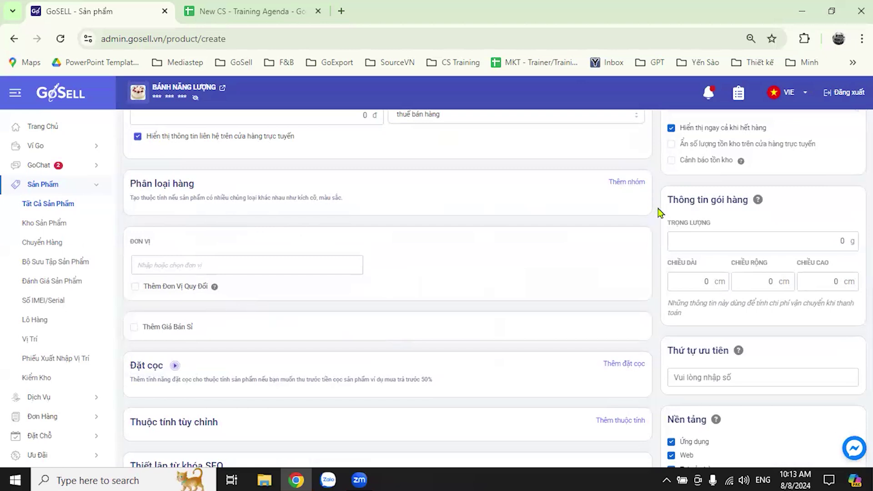
pyautogui.scroll(1, 653, 231)
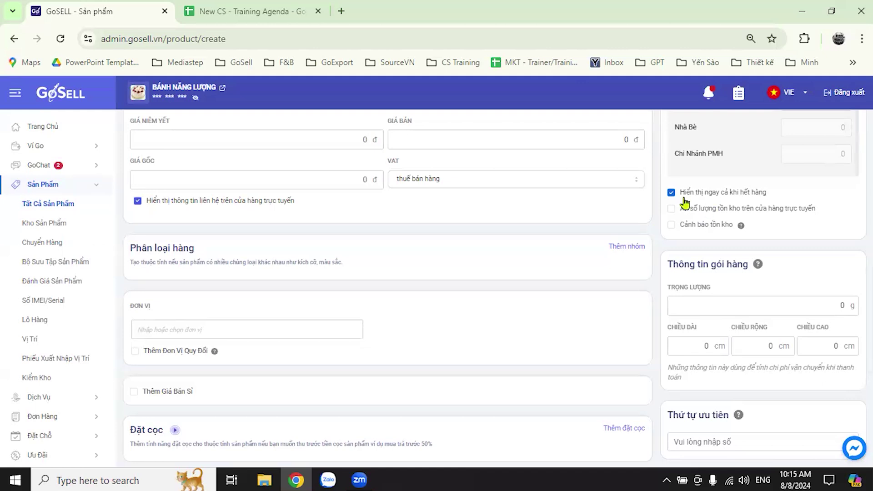
pyautogui.scroll(1, 522, 315)
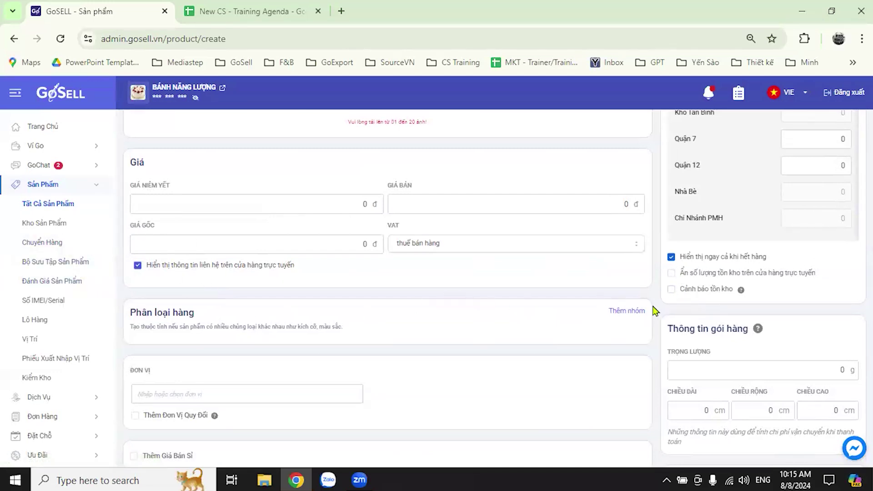
pyautogui.scroll(4, 655, 310)
pyautogui.scroll(-3, 656, 309)
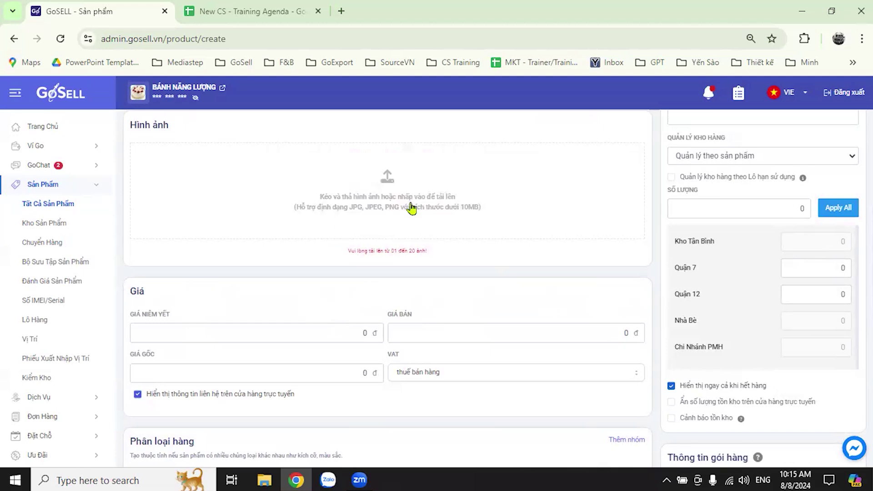
pyautogui.scroll(3, 473, 259)
pyautogui.scroll(-2, 450, 260)
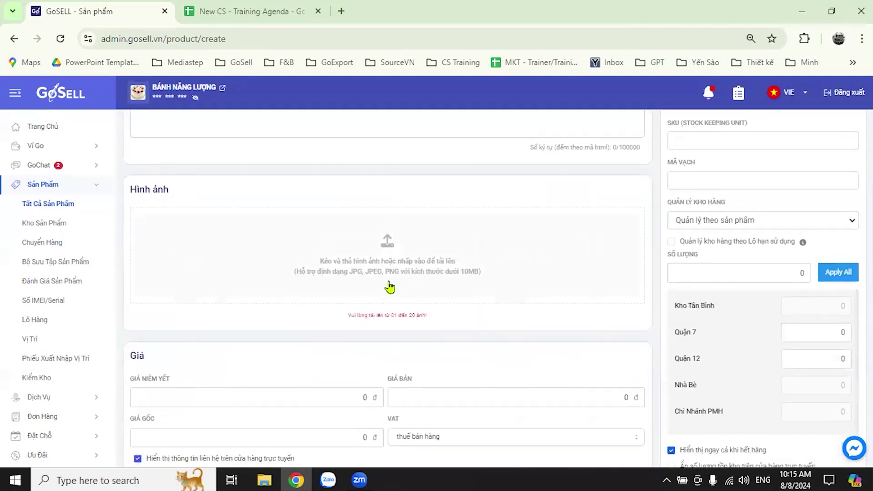
# Set the product's VAT to "Không áp dụng thuế" in the price section
pyautogui.scroll(-4, 395, 295)
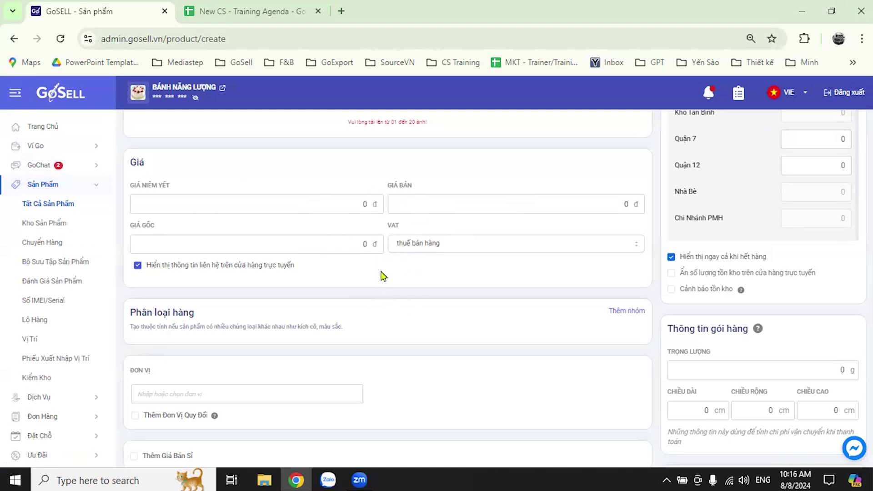
pyautogui.click(475, 250)
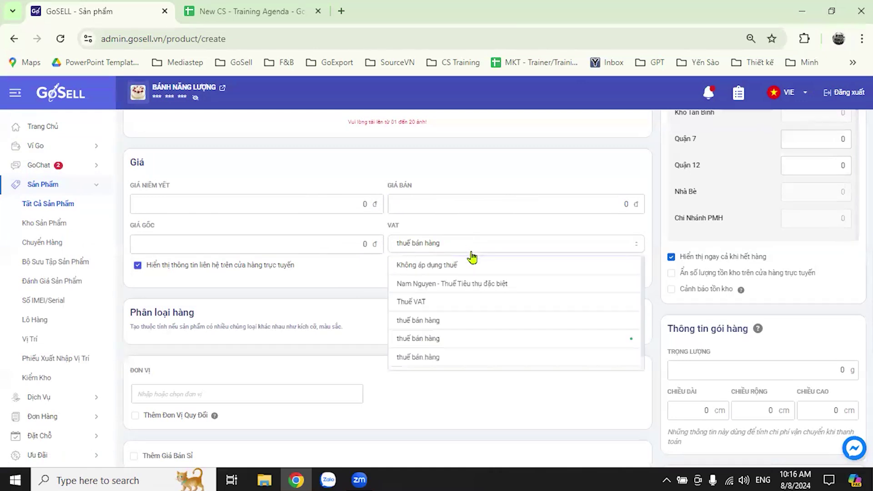
pyautogui.click(450, 266)
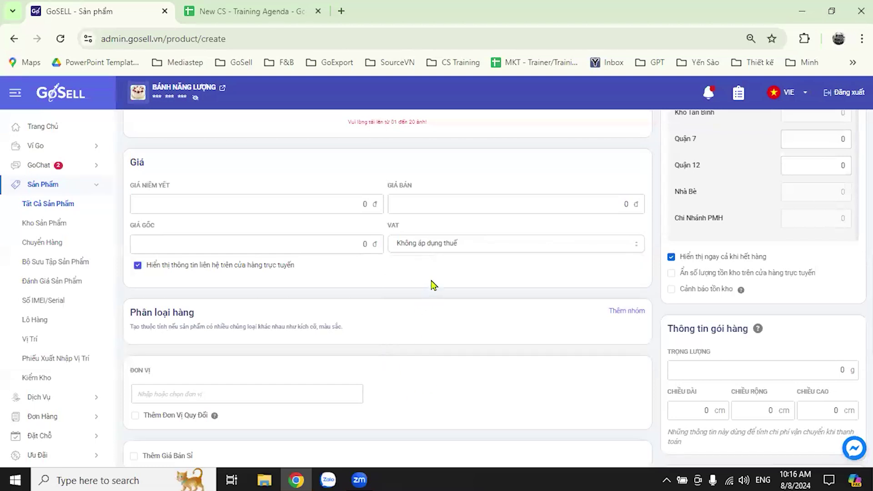
# Review the unit, wholesale price and deposit sections, and the SKU, barcode and quantity fields under Kho hàng
pyautogui.scroll(-4, 409, 290)
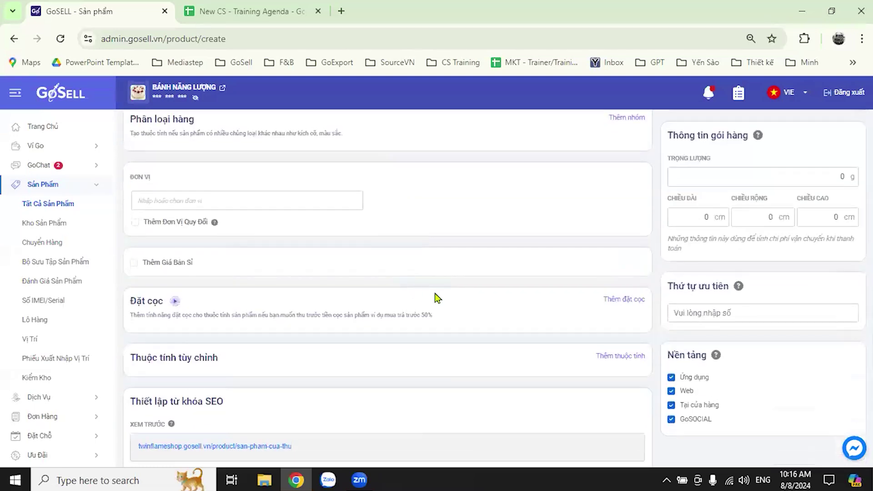
pyautogui.scroll(3, 423, 289)
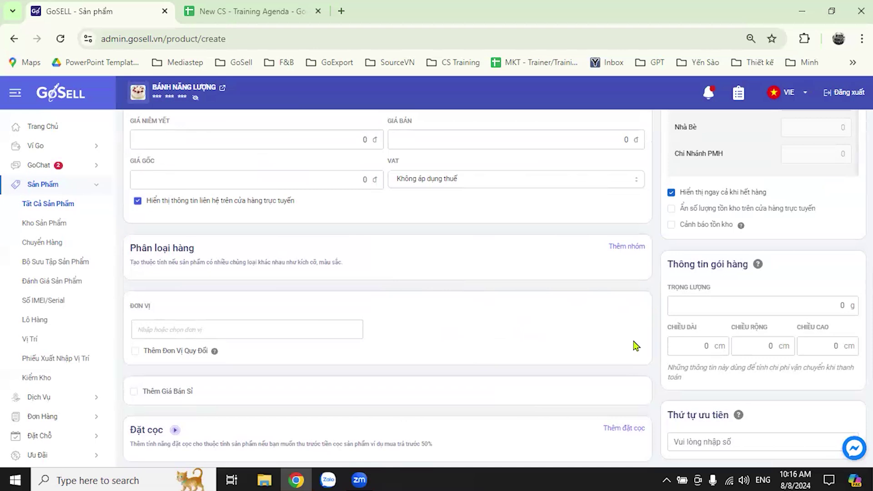
pyautogui.scroll(6, 641, 330)
pyautogui.scroll(3, 658, 316)
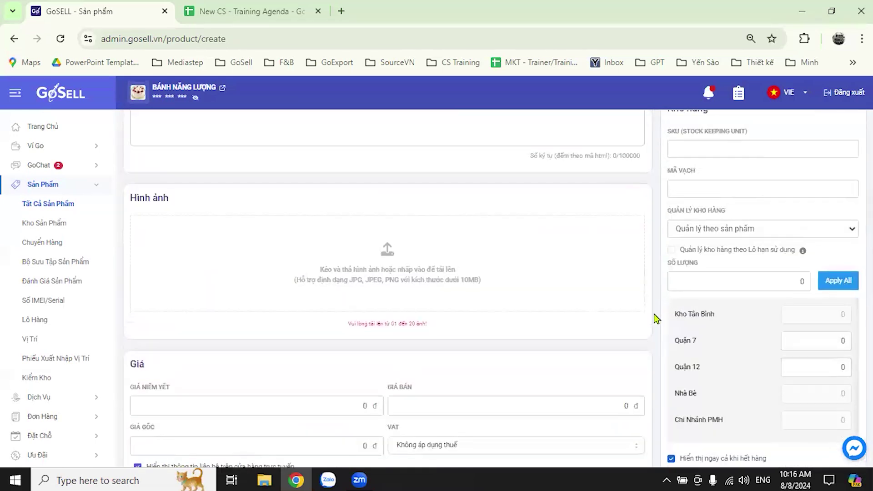
pyautogui.scroll(1, 654, 279)
pyautogui.scroll(-1, 654, 285)
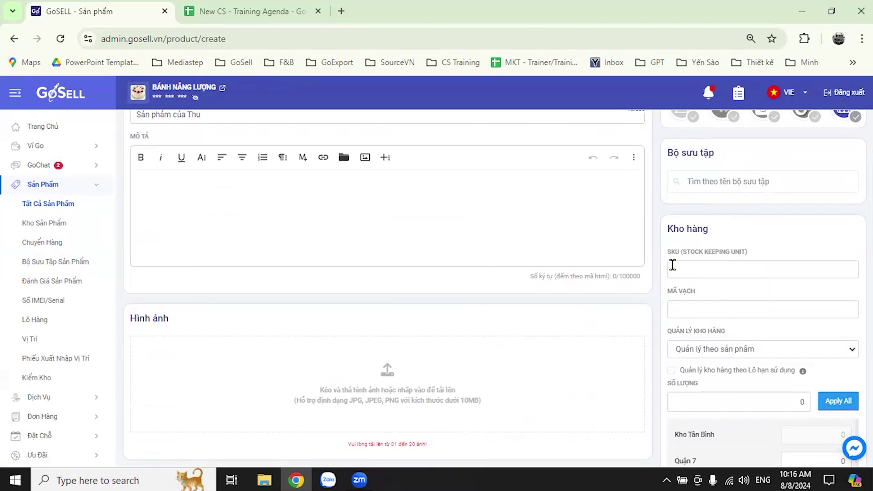
pyautogui.scroll(-3, 664, 275)
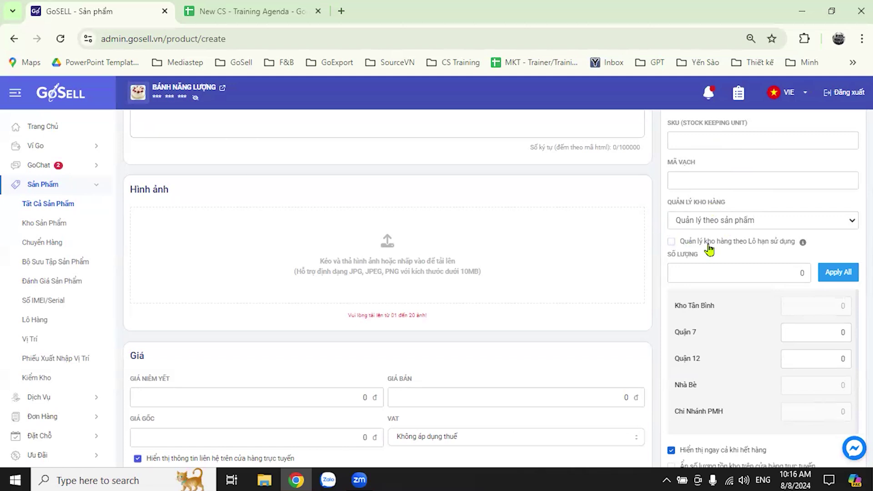
# Check the inventory management options under Kho hàng and choose "Quản lý theo sản phẩm"
pyautogui.click(781, 225)
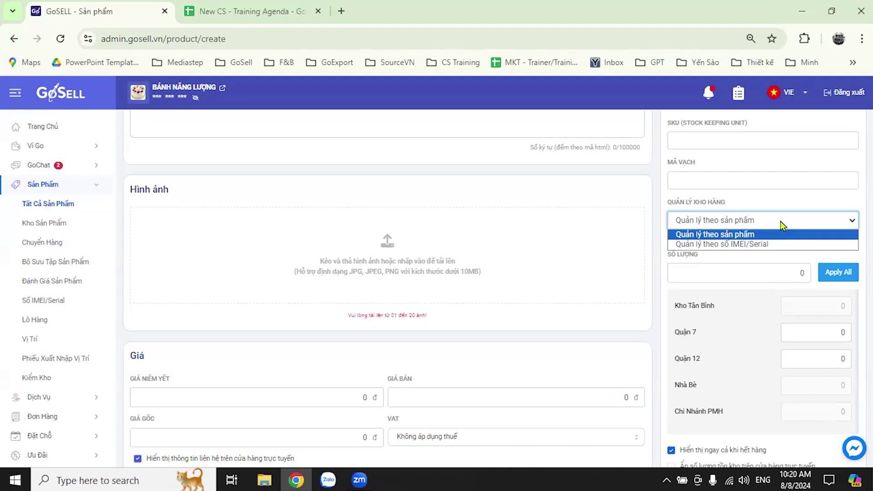
pyautogui.click(647, 171)
pyautogui.scroll(2, 649, 268)
pyautogui.scroll(3, 516, 207)
pyautogui.scroll(-5, 639, 230)
pyautogui.click(808, 225)
pyautogui.click(758, 234)
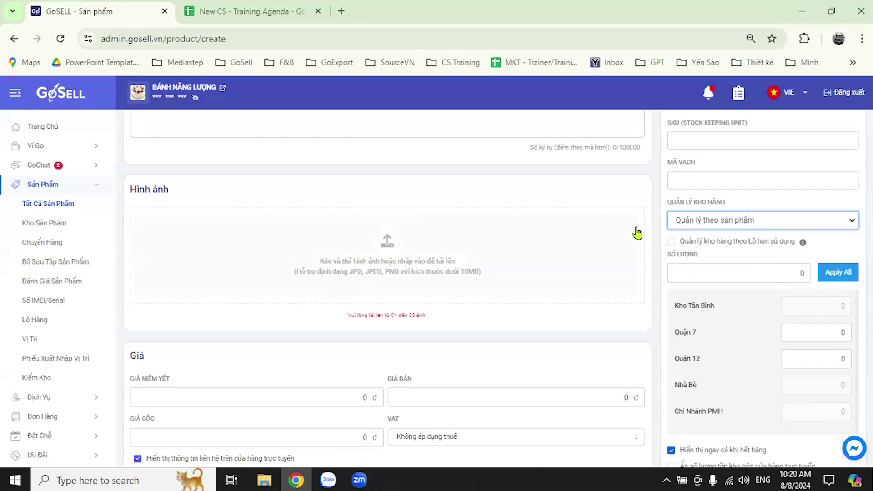
# Change the inventory management to "Quản lý theo số IMEI/Serial", check the branch quantity fields, and return it to "Quản lý theo sản phẩm"
pyautogui.click(766, 220)
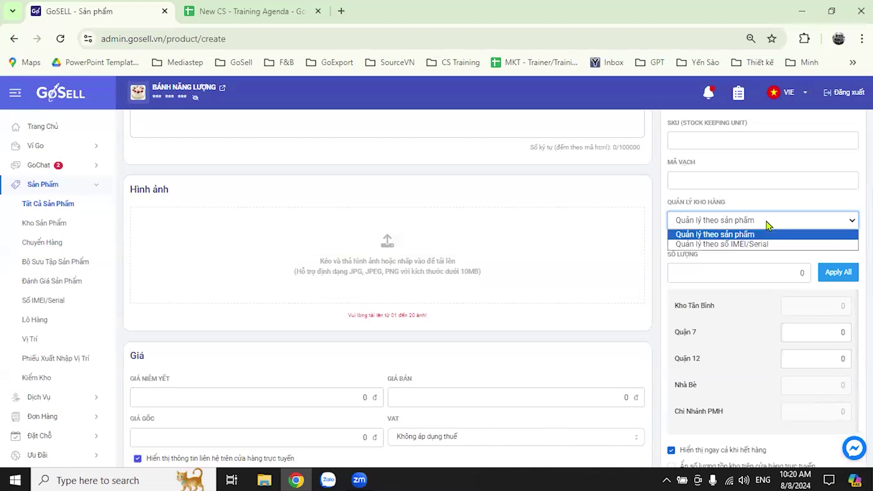
pyautogui.click(763, 245)
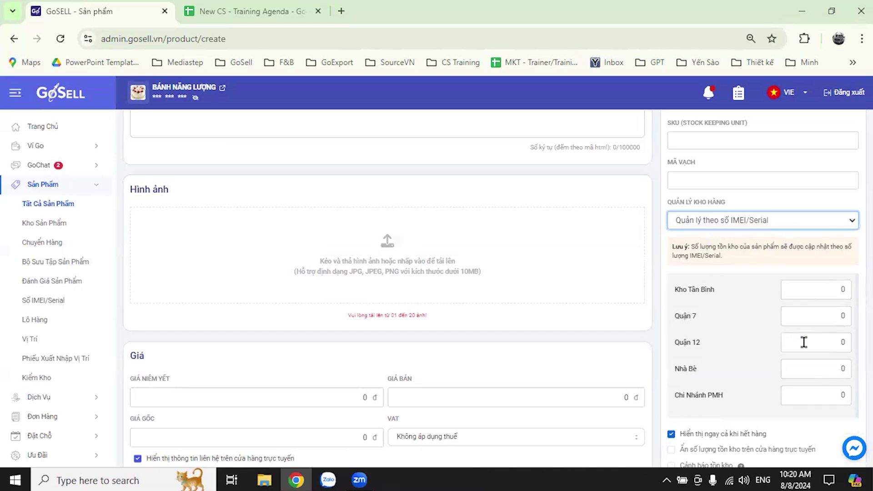
pyautogui.scroll(1, 654, 324)
pyautogui.scroll(-1, 655, 325)
pyautogui.click(758, 225)
pyautogui.click(764, 234)
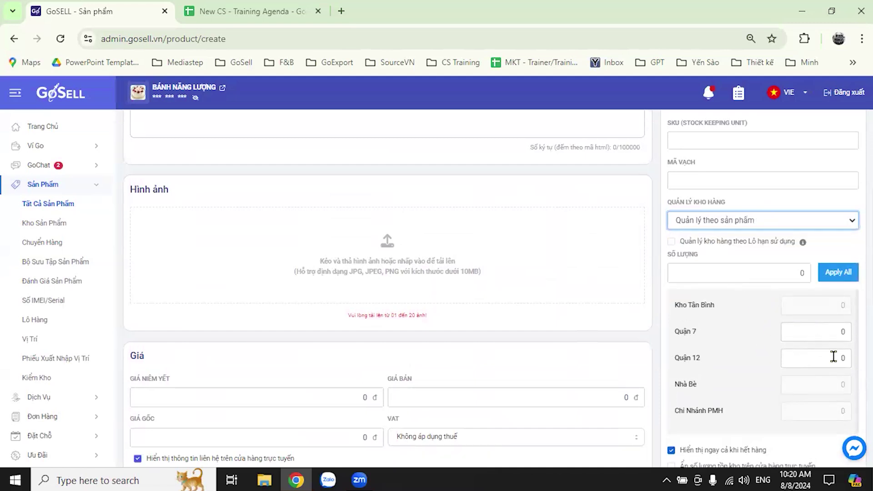
# Set the stock quantity to 15 for the Quận 7 branch and 18 for the Quận 12 branch
pyautogui.click(831, 333)
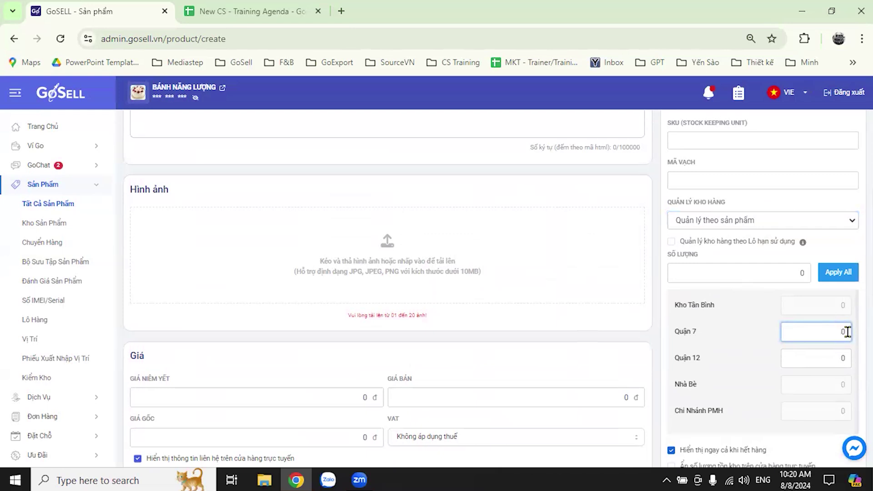
pyautogui.write('15')
pyautogui.click(844, 358)
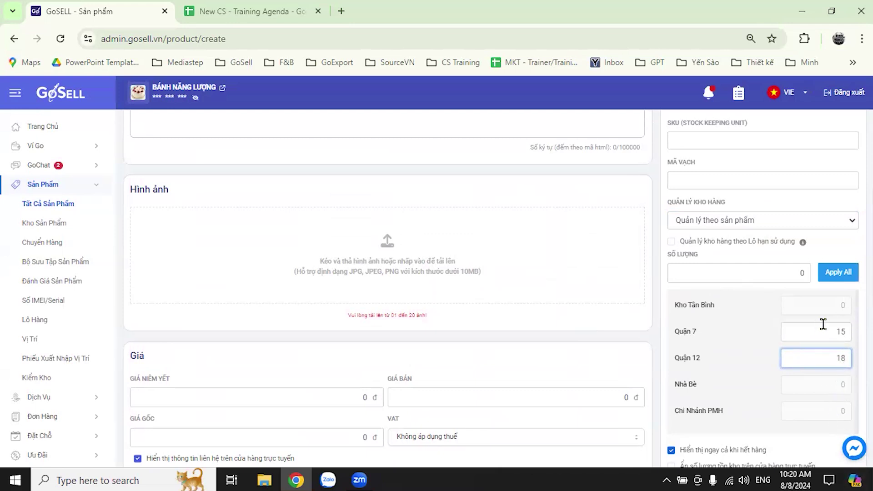
pyautogui.click(756, 222)
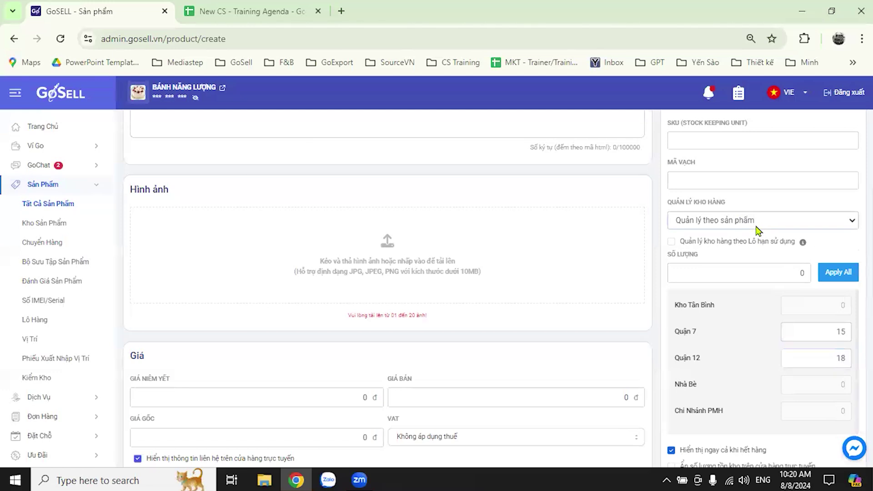
pyautogui.click(756, 234)
pyautogui.press('Down')
pyautogui.click(836, 324)
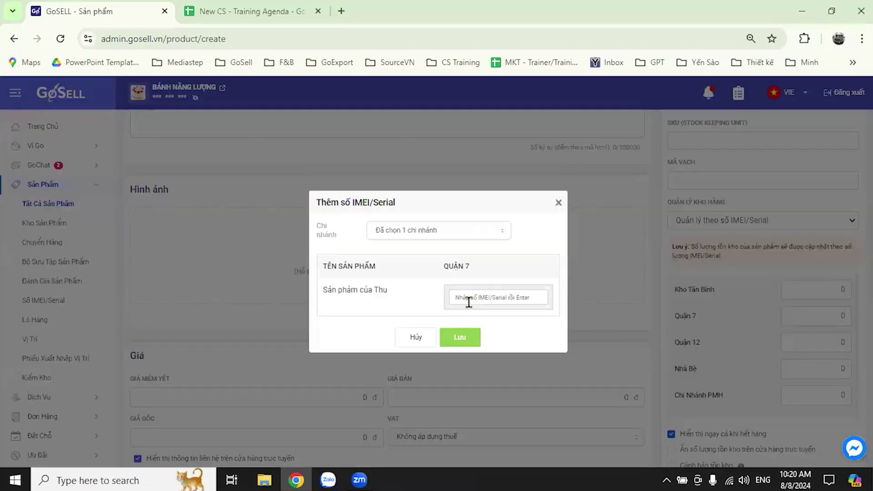
pyautogui.click(500, 298)
pyautogui.write('12333183893121')
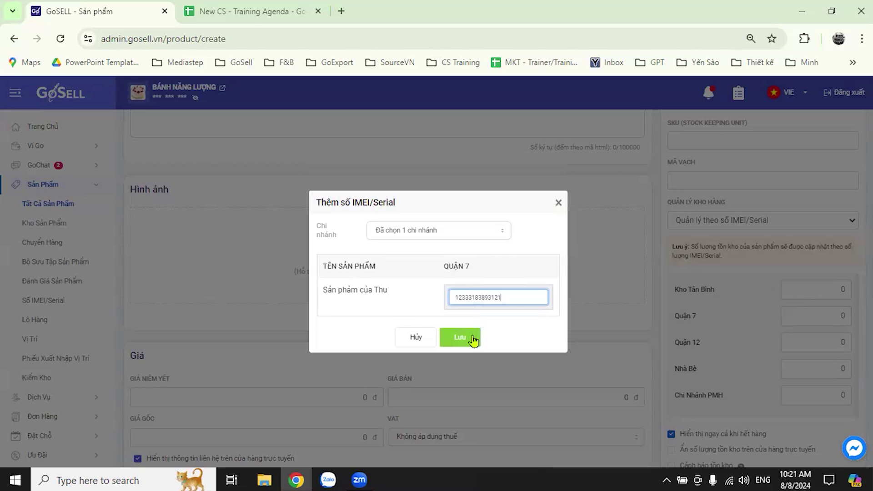
pyautogui.click(473, 339)
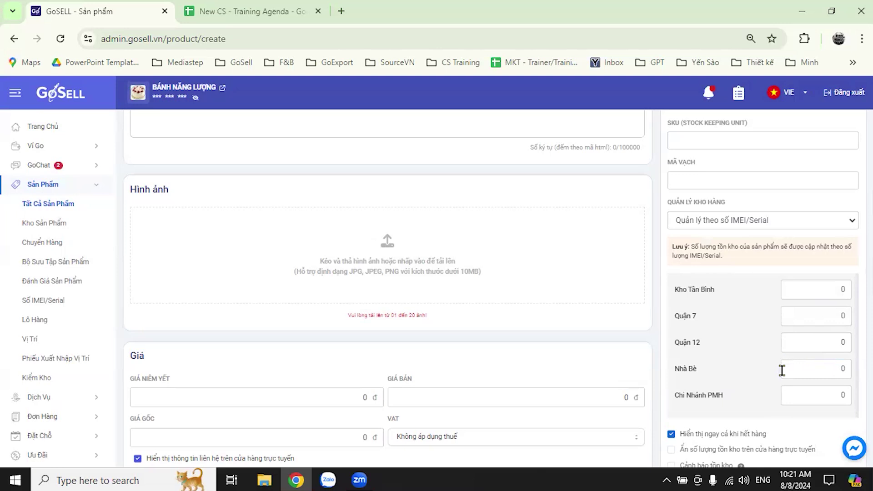
# Review the new product form's name, image, price, stock and package sections, along with its priority order, platform and SEO settings
pyautogui.scroll(5, 464, 293)
pyautogui.scroll(-4, 337, 261)
pyautogui.scroll(4, 407, 250)
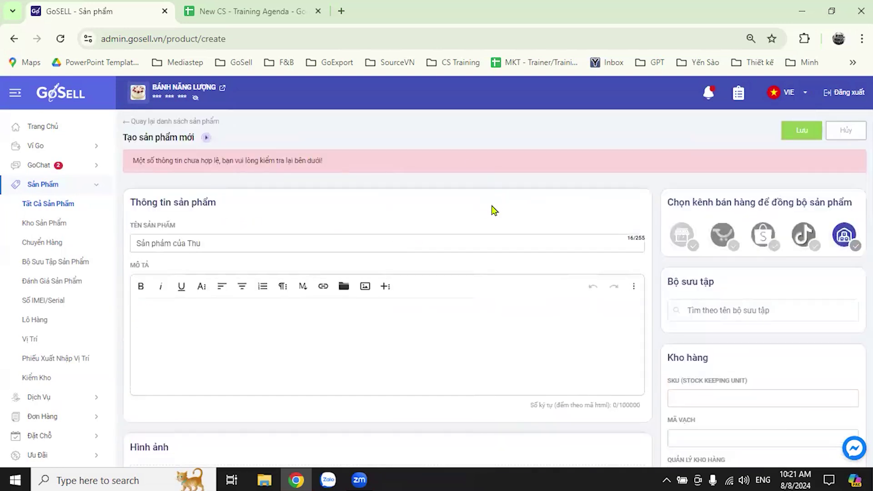
pyautogui.scroll(-4, 494, 210)
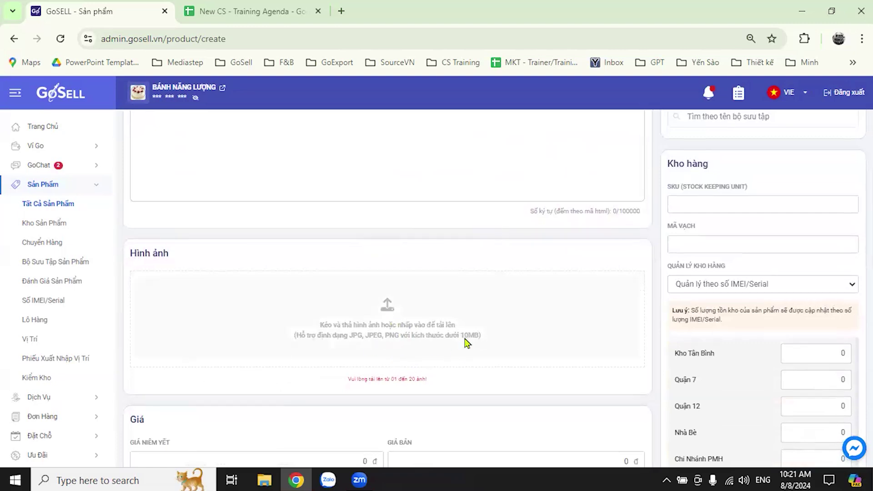
pyautogui.scroll(-5, 465, 342)
pyautogui.scroll(1, 636, 268)
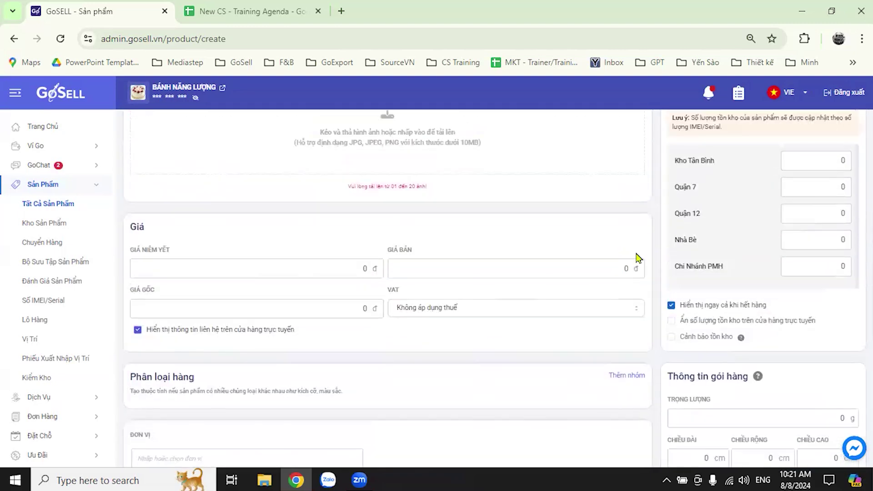
pyautogui.scroll(6, 658, 261)
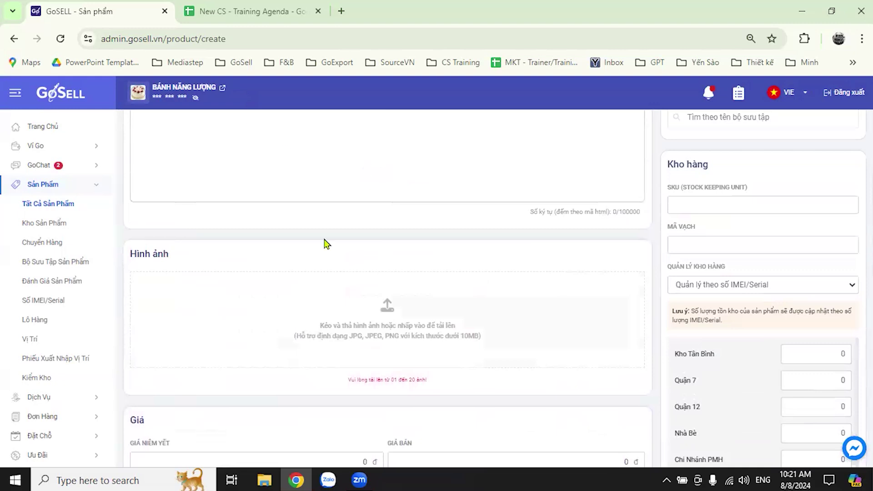
pyautogui.scroll(-2, 275, 251)
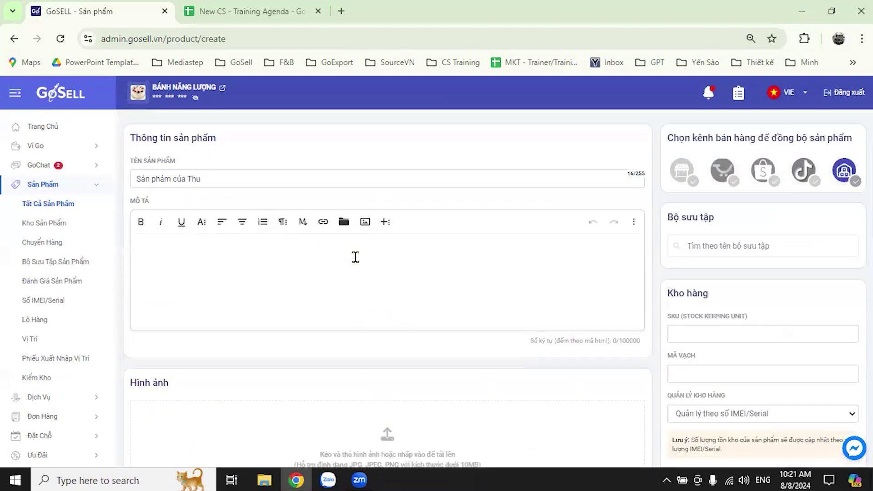
pyautogui.scroll(-2, 407, 367)
pyautogui.scroll(-4, 441, 343)
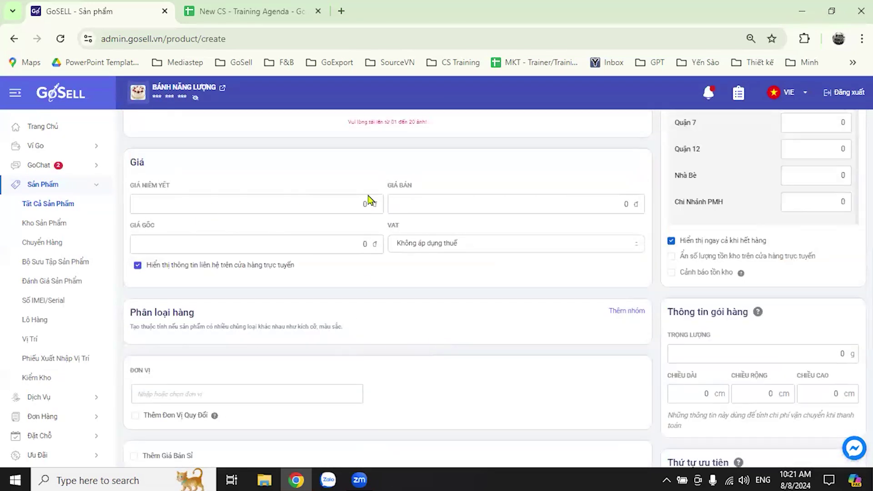
pyautogui.scroll(-2, 373, 300)
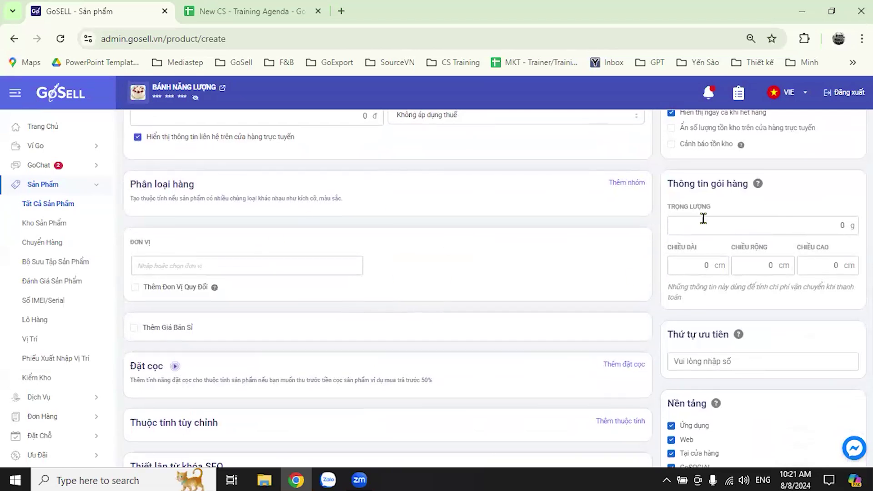
pyautogui.scroll(2, 727, 214)
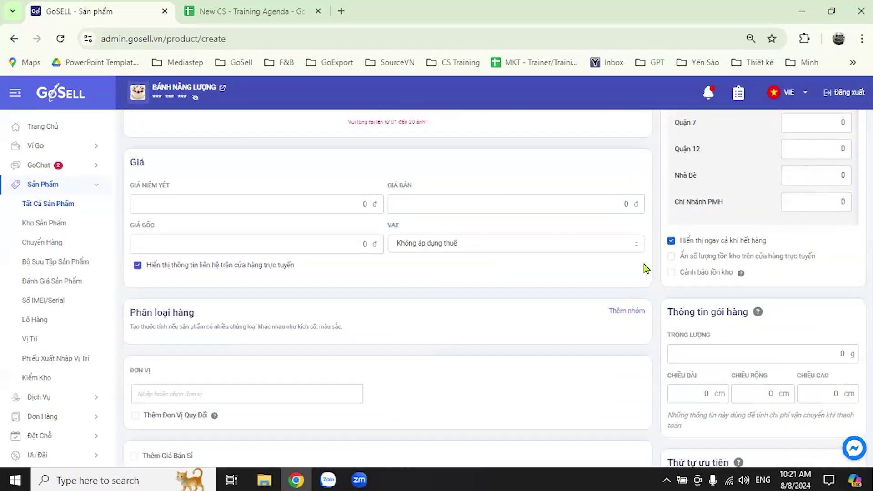
pyautogui.scroll(-1, 635, 254)
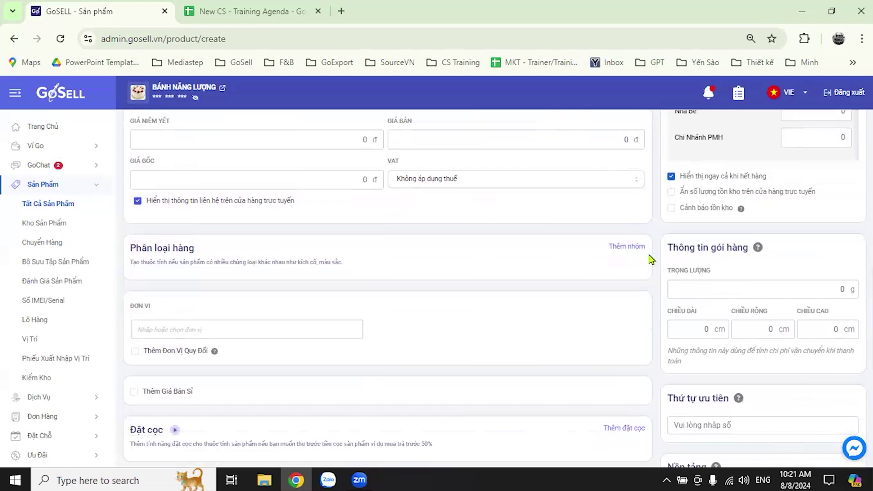
pyautogui.scroll(5, 648, 260)
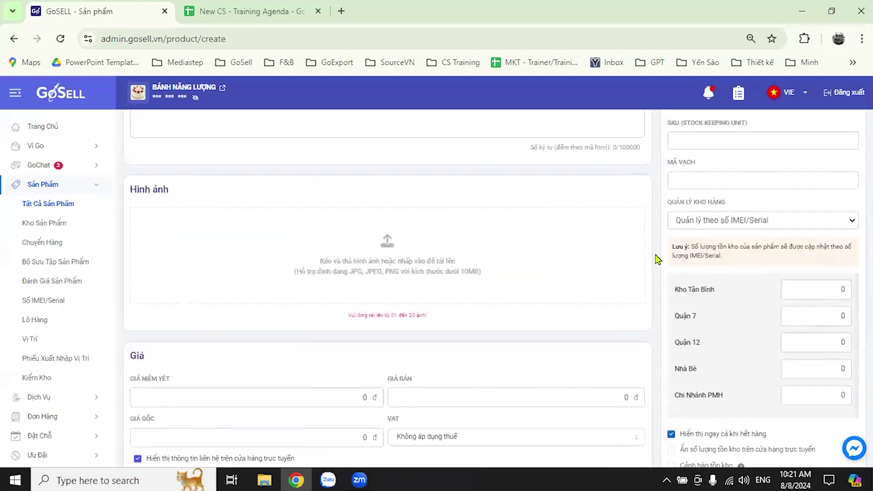
pyautogui.scroll(-7, 656, 258)
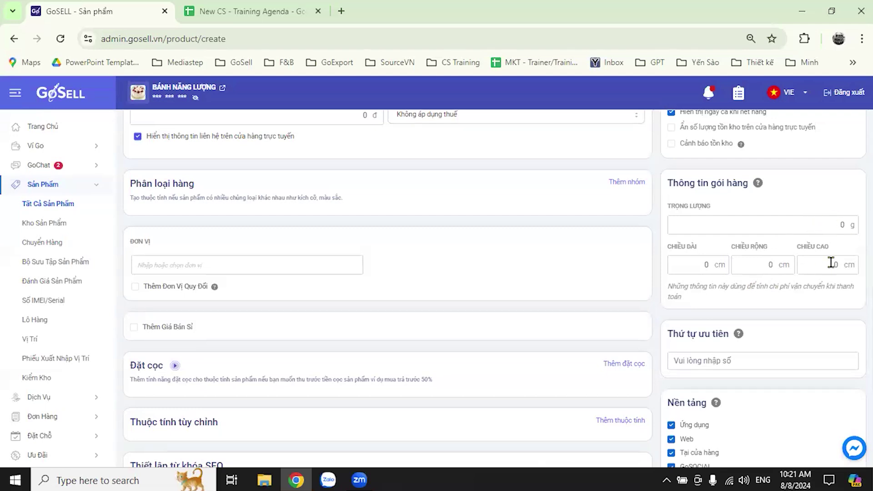
pyautogui.scroll(-3, 653, 334)
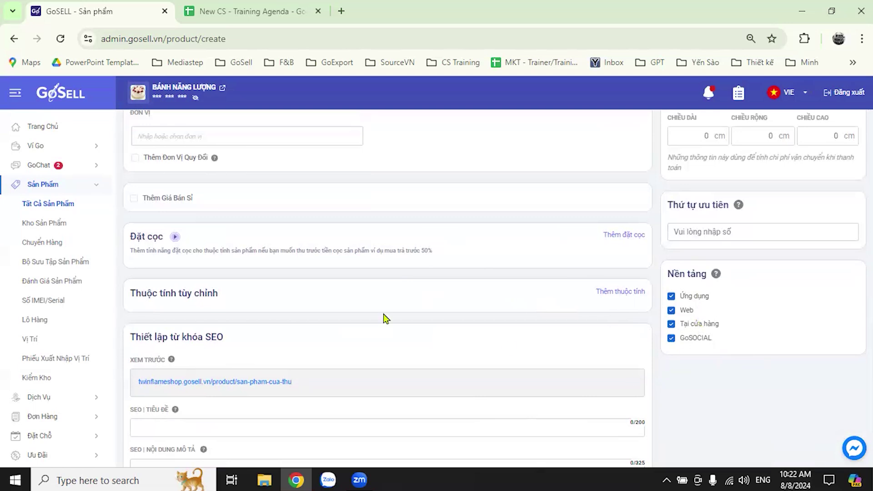
pyautogui.scroll(12, 383, 314)
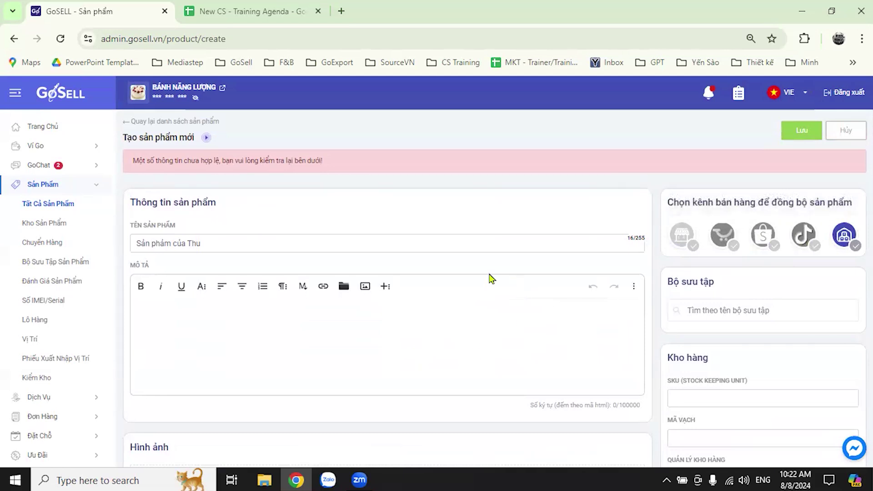
# Leave the unsaved new product and open the existing product "BÁNH MÌ BAGUETTE PHÁP" from the product list
pyautogui.click(87, 186)
pyautogui.click(460, 302)
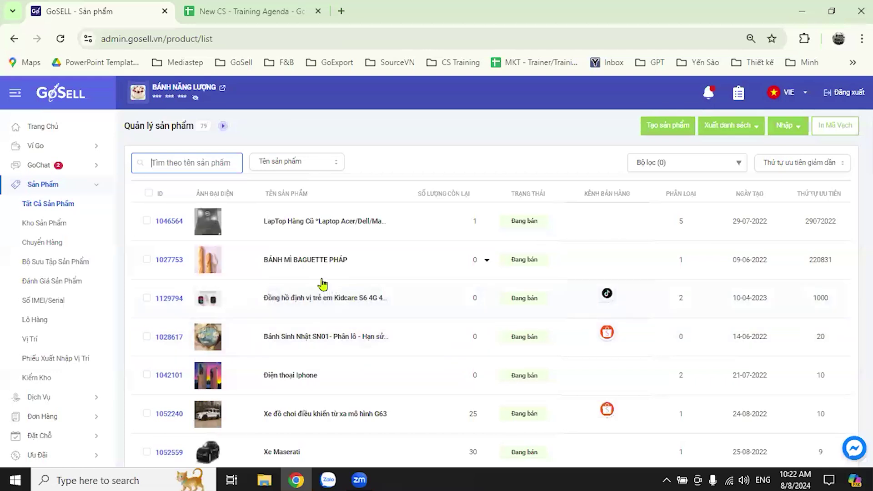
pyautogui.click(179, 262)
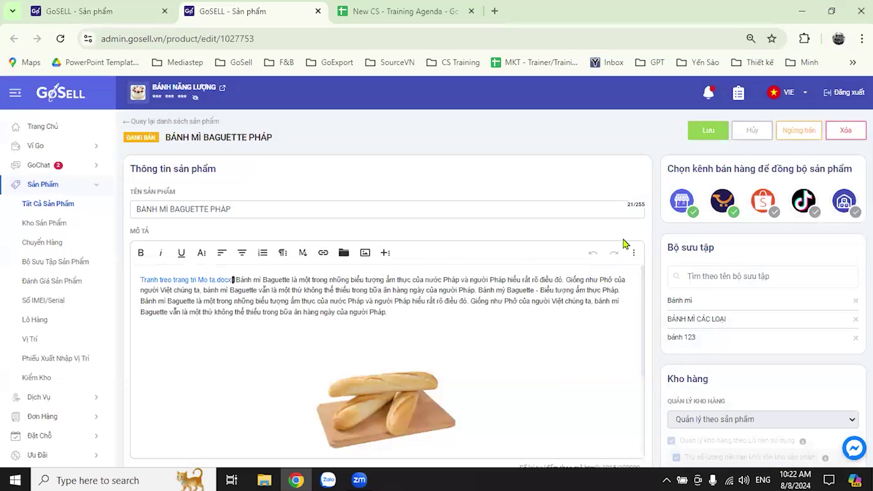
# Examine the baguette product's images, VAT, stock and package information, and its variation, conversion unit and wholesale price sections
pyautogui.scroll(-5, 623, 243)
pyautogui.scroll(-4, 630, 260)
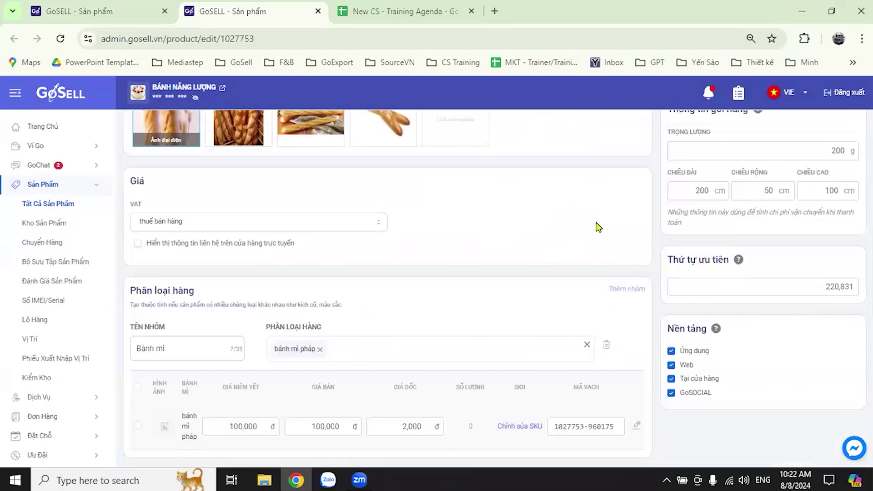
pyautogui.scroll(-3, 603, 226)
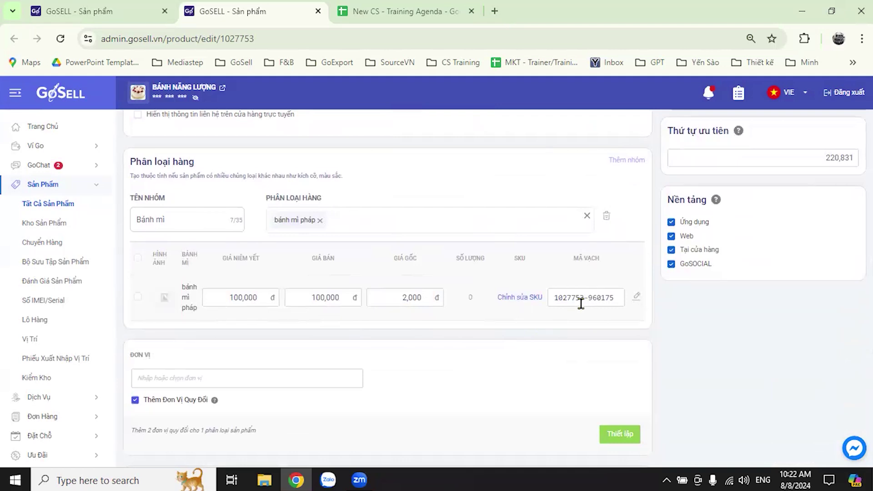
pyautogui.scroll(7, 643, 344)
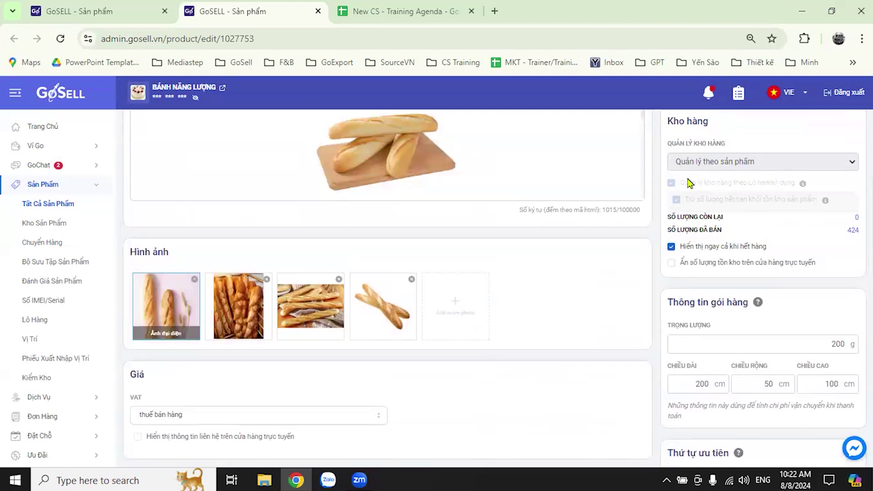
pyautogui.scroll(-9, 609, 282)
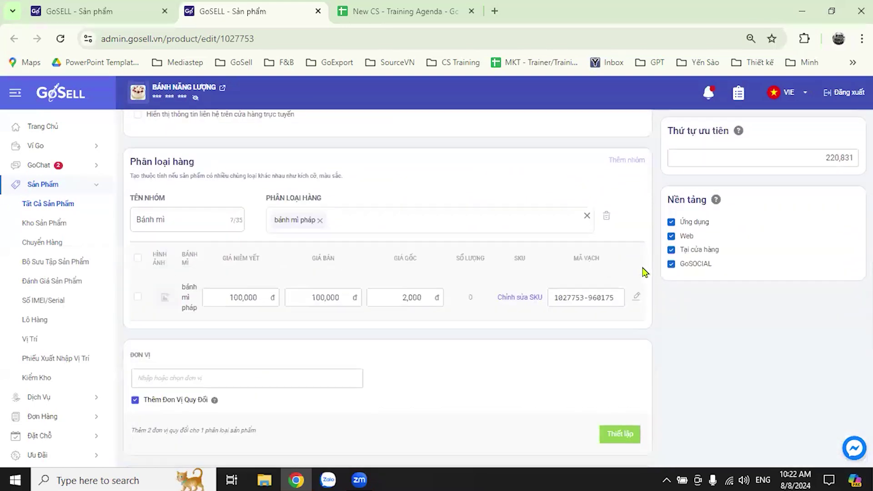
pyautogui.scroll(-1, 648, 288)
pyautogui.scroll(4, 648, 288)
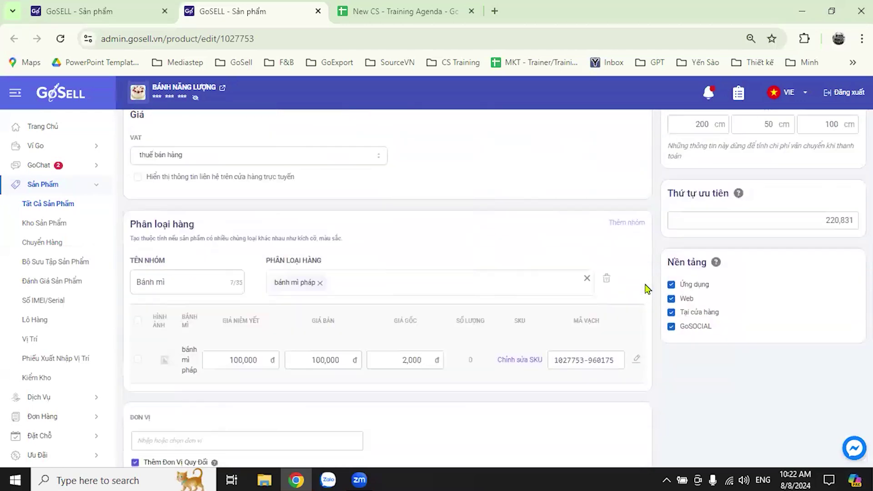
pyautogui.scroll(-2, 648, 289)
pyautogui.scroll(3, 647, 291)
pyautogui.scroll(-4, 651, 296)
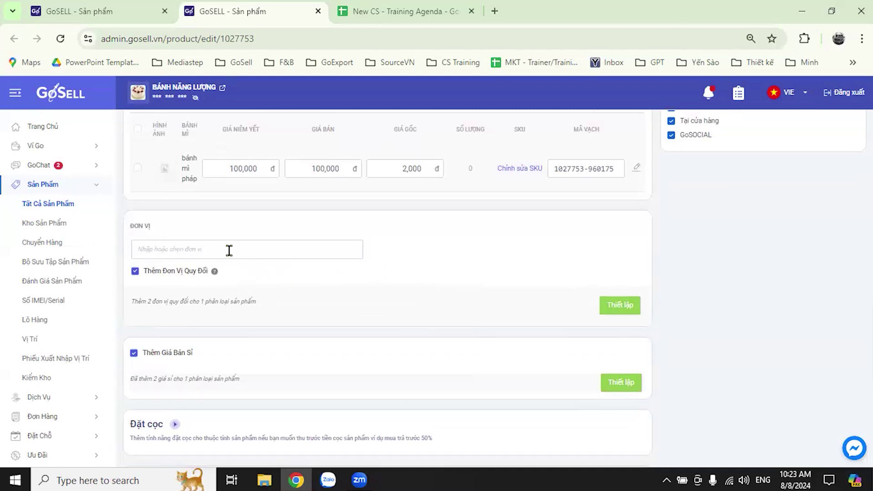
pyautogui.scroll(7, 562, 284)
pyautogui.scroll(8, 568, 277)
pyautogui.scroll(-5, 415, 228)
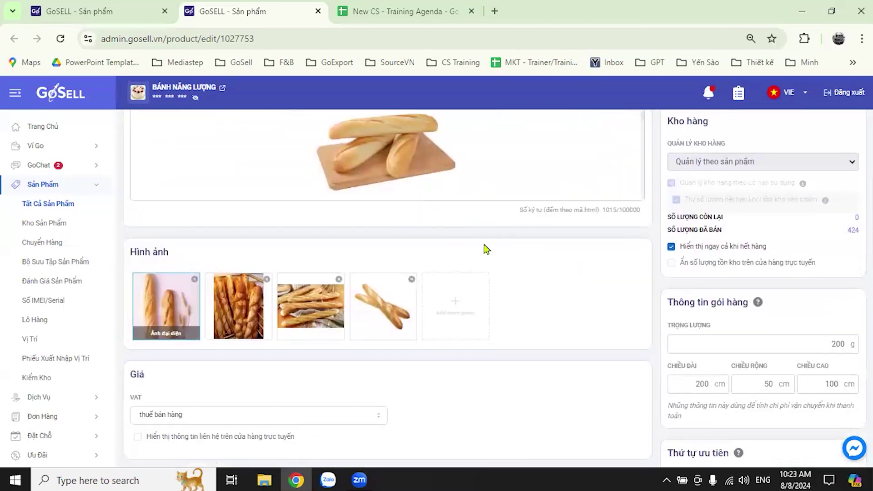
# Open the conversion unit setup of the "bánh mì pháp" variation and examine its units, quantities and prices
pyautogui.scroll(-8, 485, 249)
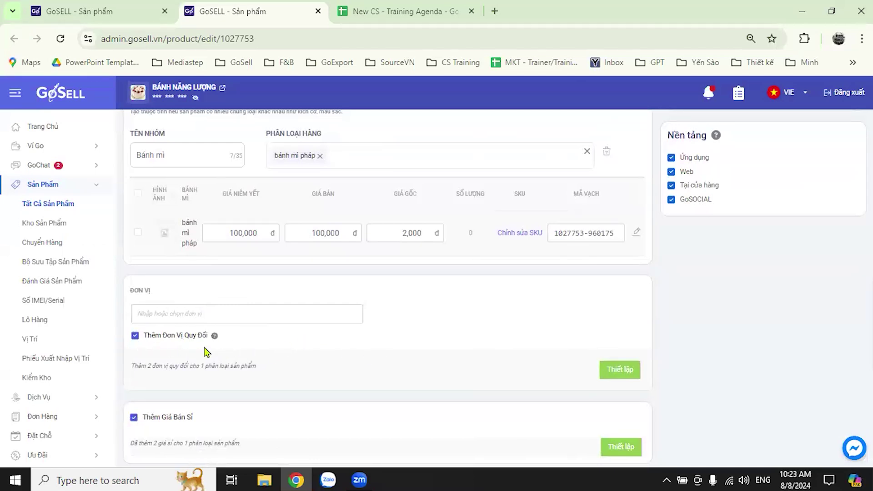
pyautogui.click(620, 370)
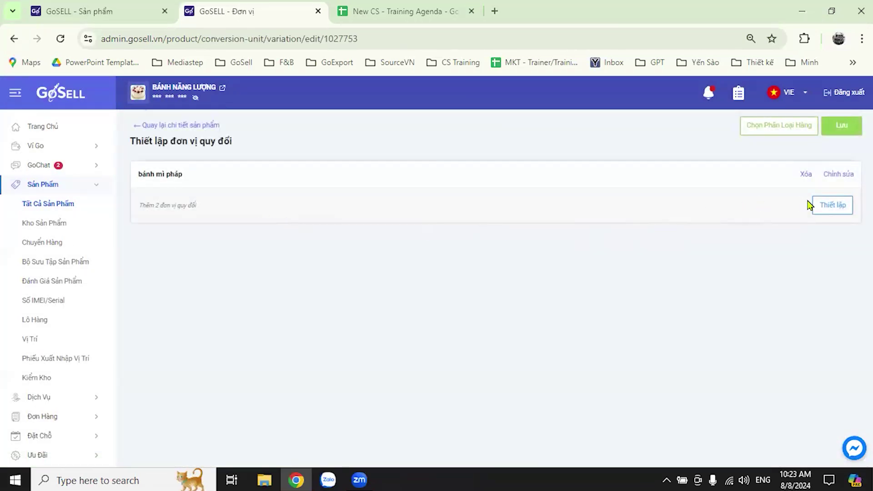
pyautogui.click(824, 209)
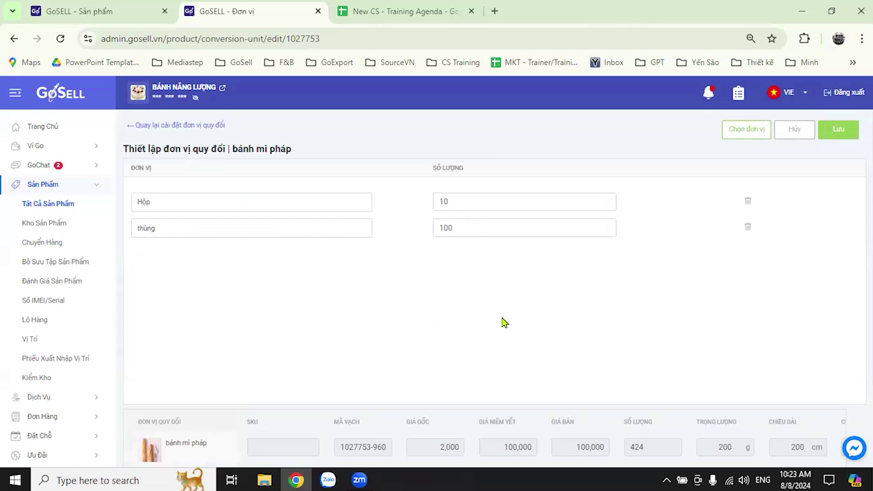
pyautogui.scroll(-2, 505, 323)
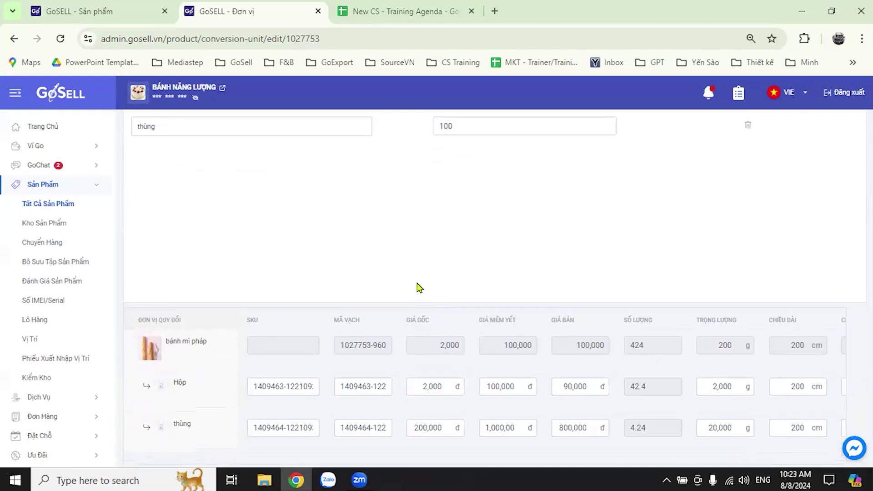
# Open the shop's storefront from the admin page, search it for "bánh mì" and open the product "BÁNH MÌ BAGUETTE PHÁP"
pyautogui.scroll(1, 419, 286)
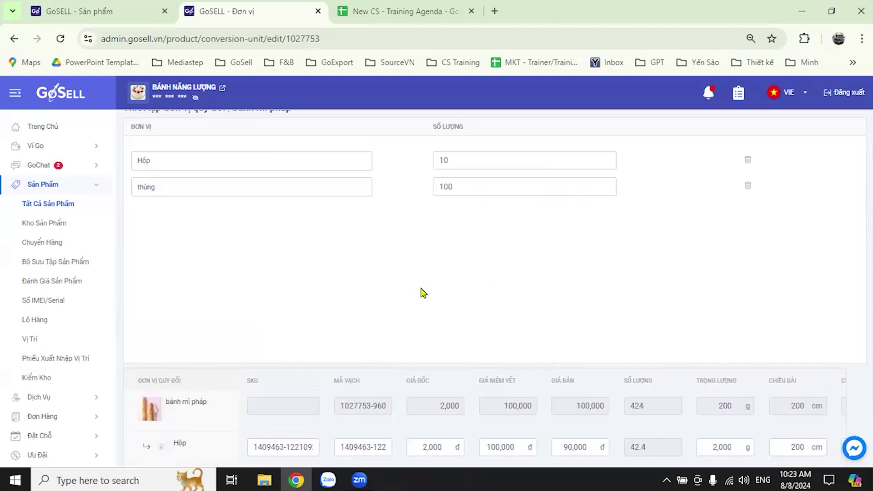
pyautogui.scroll(1, 404, 217)
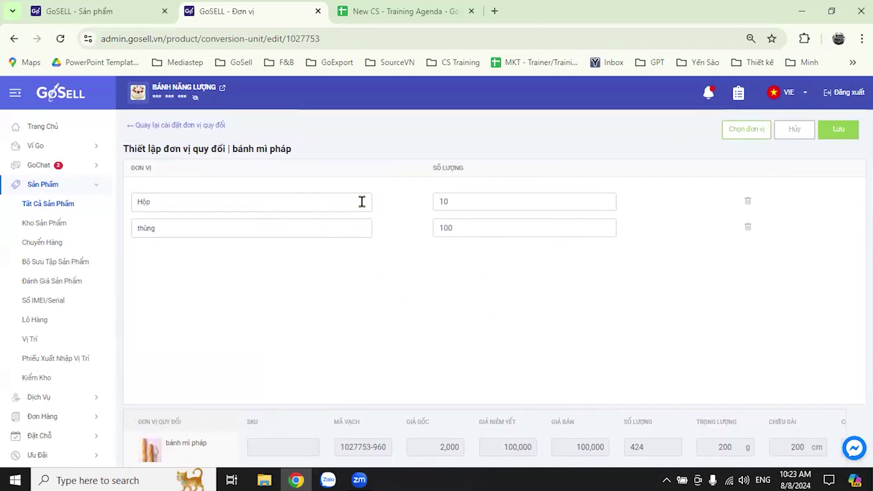
pyautogui.click(222, 90)
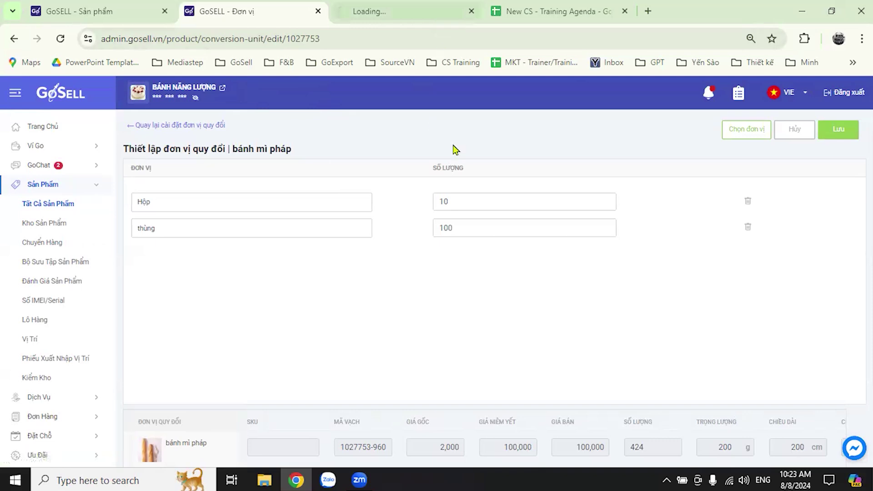
pyautogui.click(397, 12)
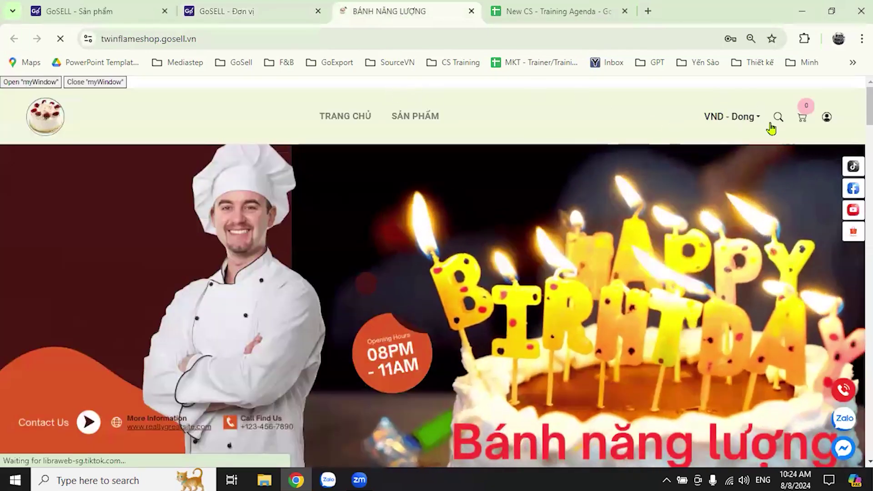
pyautogui.click(772, 122)
pyautogui.write('bansh mif')
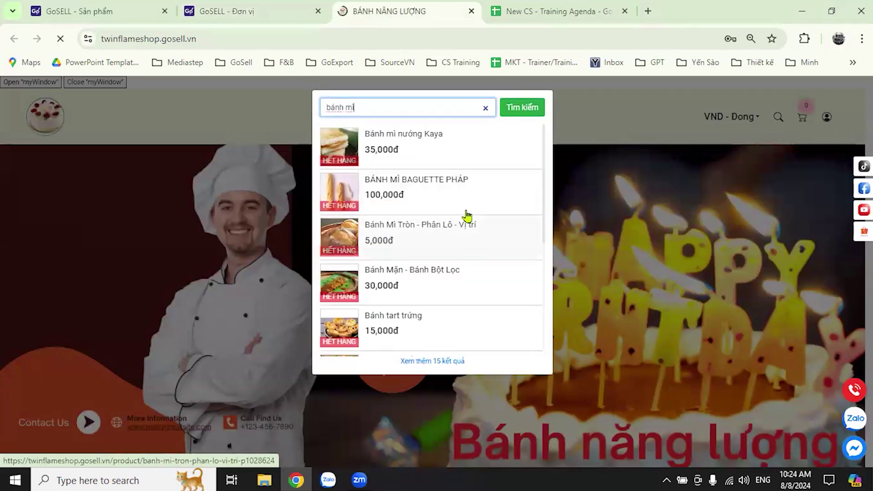
pyautogui.click(380, 190)
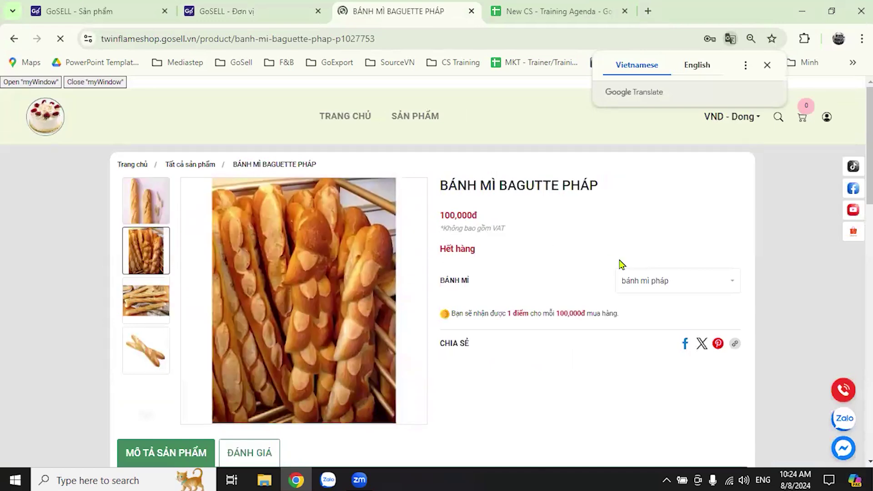
# Examine the baguette's storefront page, including its stock status and available variations
pyautogui.click(731, 283)
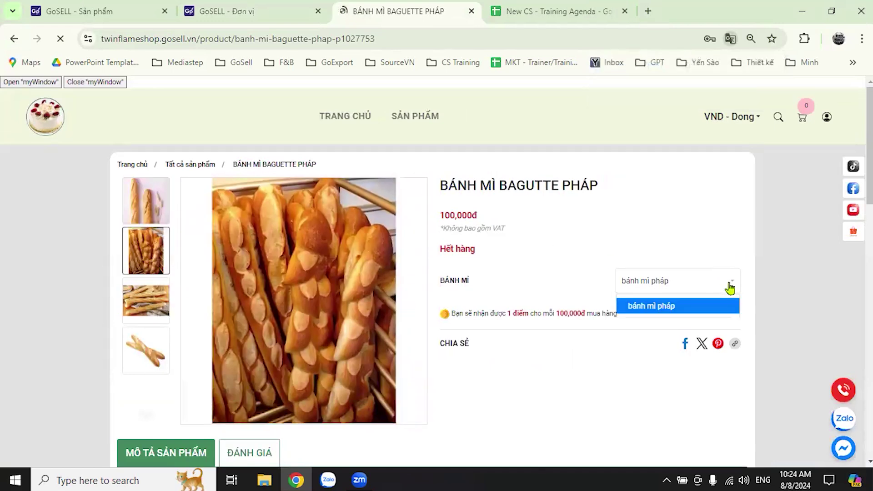
pyautogui.click(730, 245)
pyautogui.scroll(-4, 536, 327)
pyautogui.scroll(4, 510, 345)
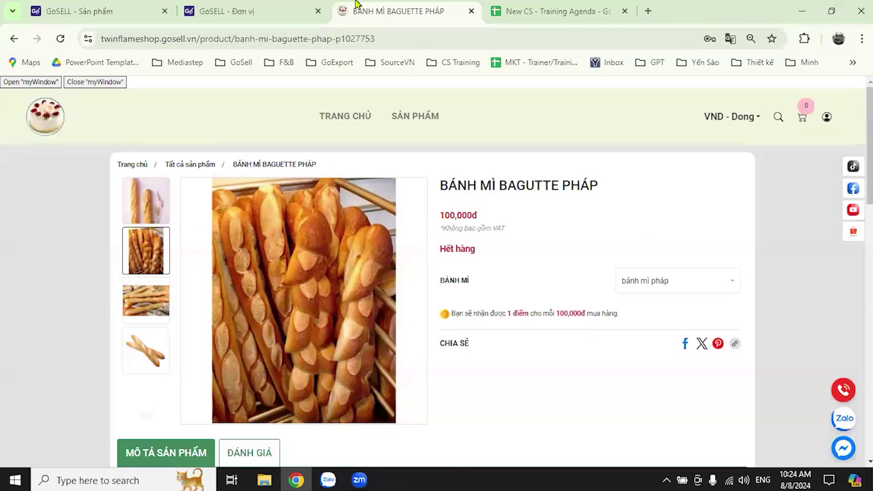
# Close the conversion unit page, open the product inventory and search it for "bánh mì"
pyautogui.click(233, 10)
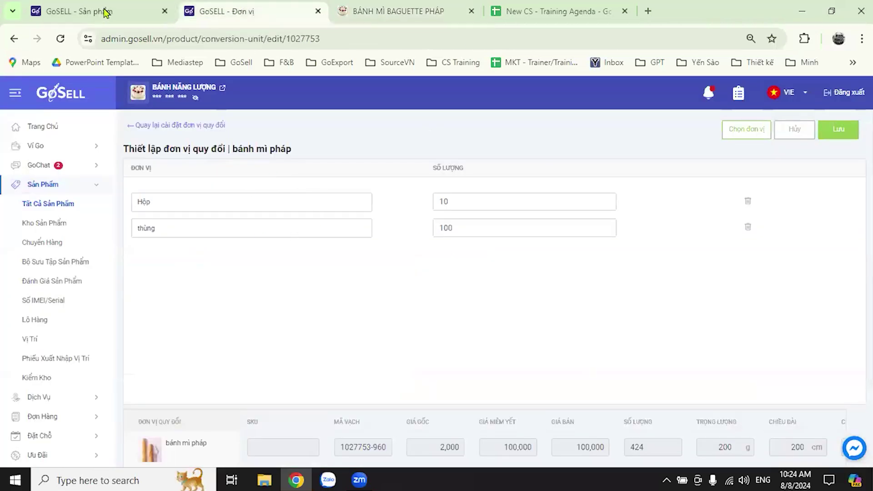
pyautogui.click(318, 11)
pyautogui.click(29, 17)
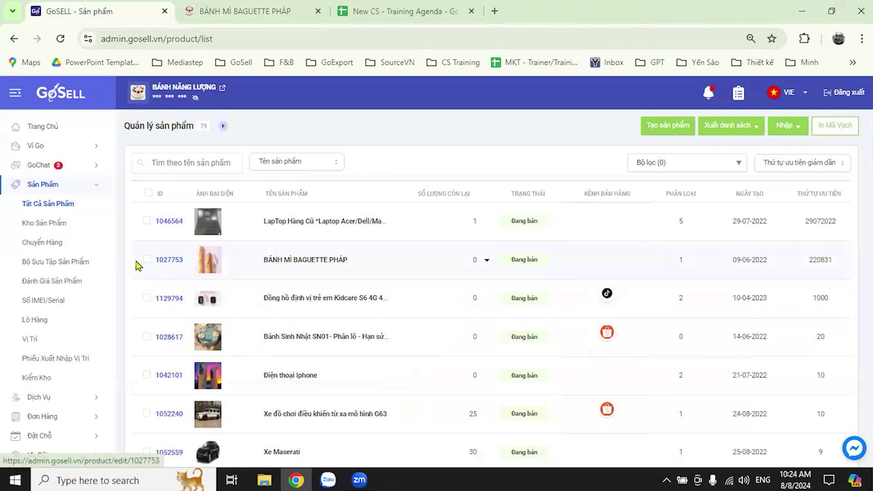
pyautogui.click(46, 224)
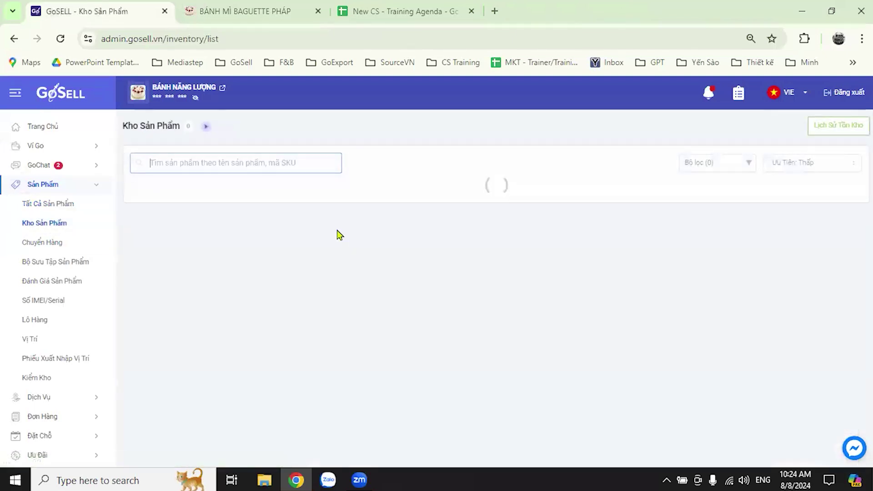
pyautogui.scroll(-1, 288, 304)
pyautogui.scroll(-9, 287, 312)
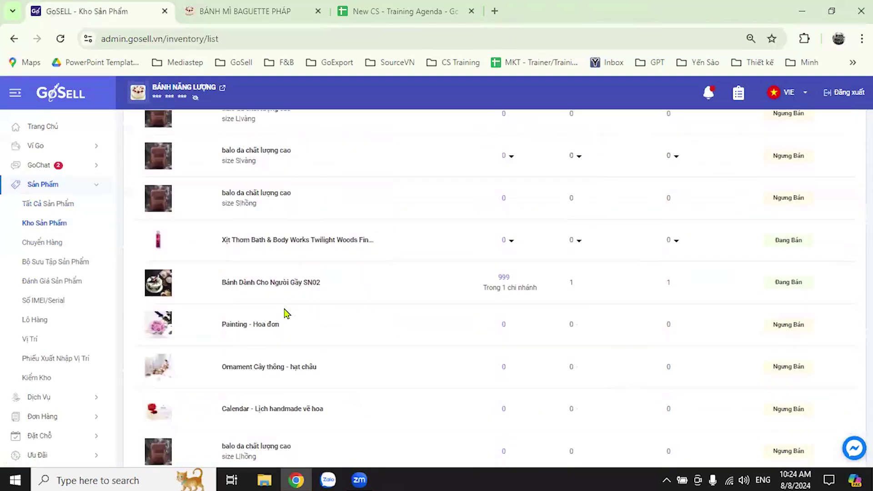
pyautogui.scroll(12, 276, 331)
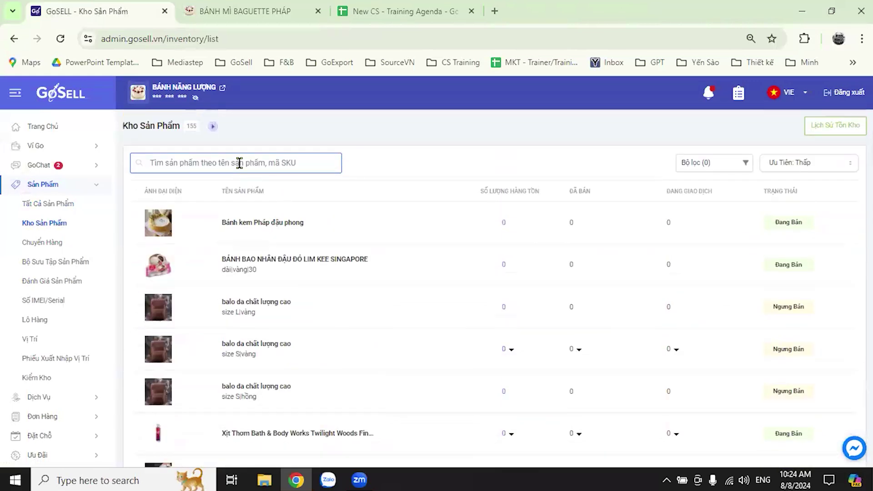
pyautogui.write('ban')
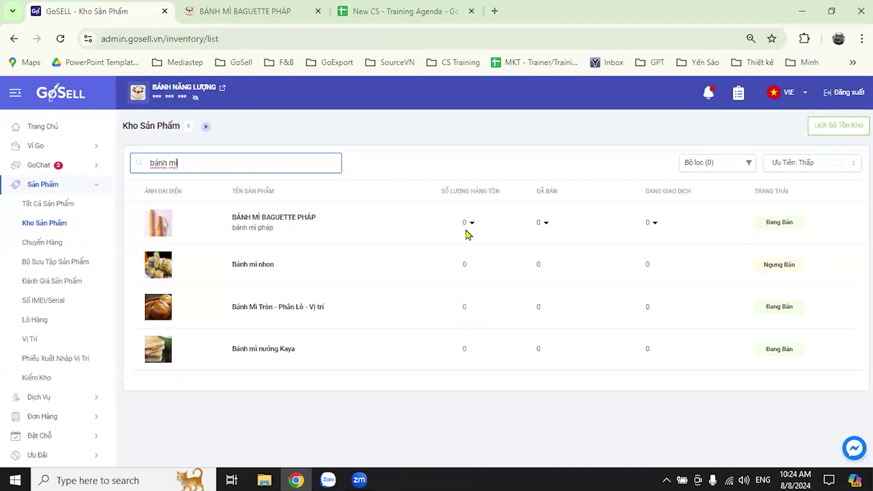
# Examine the add and change modes of the baguette's stock update dialog, then close it without saving
pyautogui.click(463, 223)
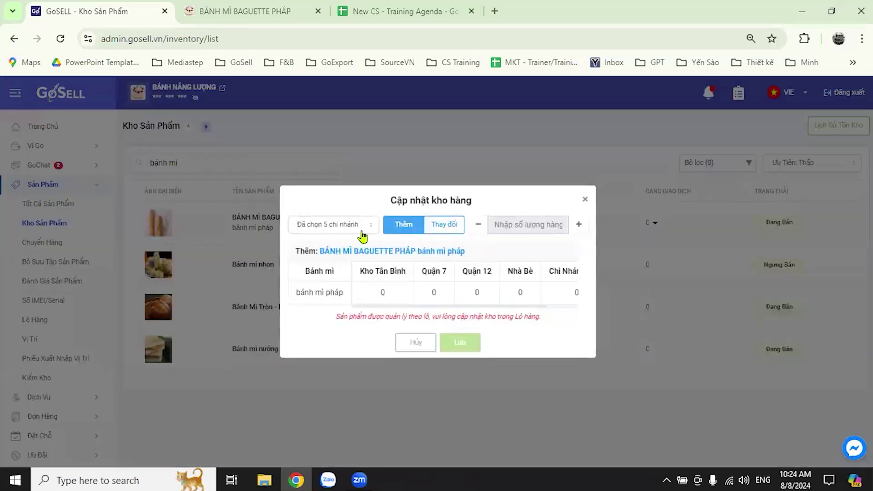
pyautogui.click(451, 231)
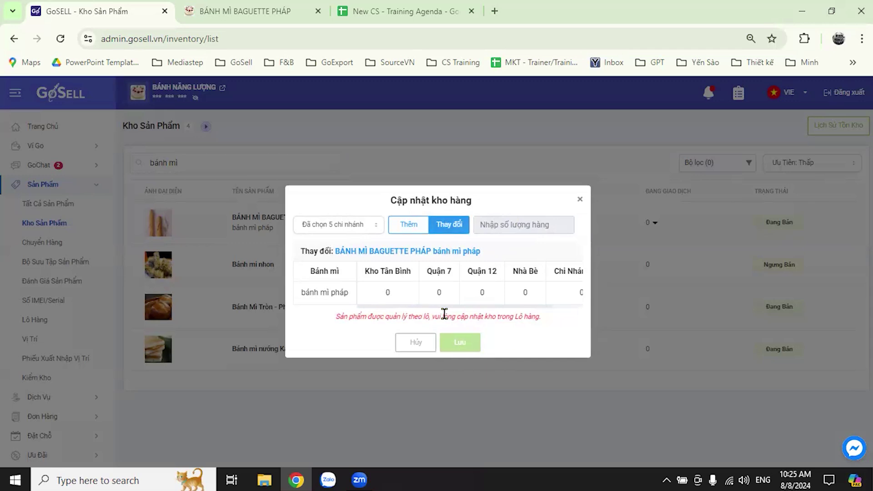
pyautogui.click(580, 201)
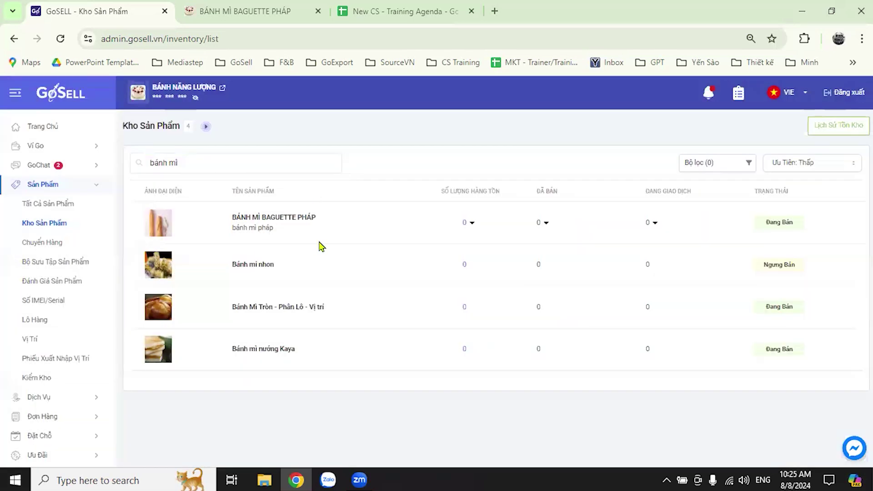
# Search the lot list by product name for "bánh mì" and open lot LOT232 "Bánh mì bauget"
pyautogui.click(36, 321)
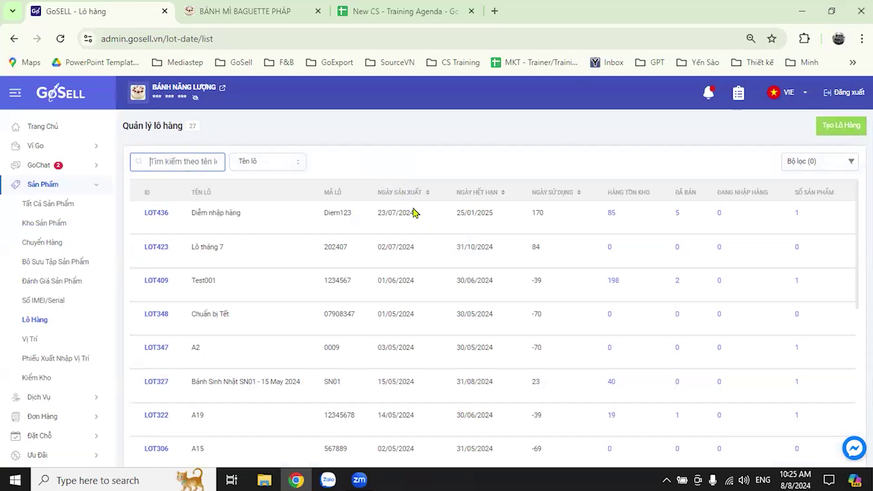
pyautogui.click(288, 171)
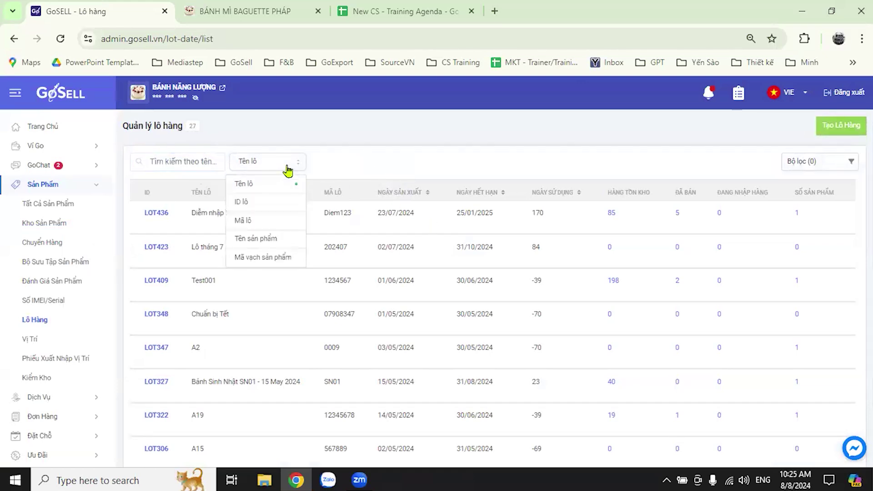
pyautogui.click(281, 243)
pyautogui.click(185, 162)
pyautogui.write('ban')
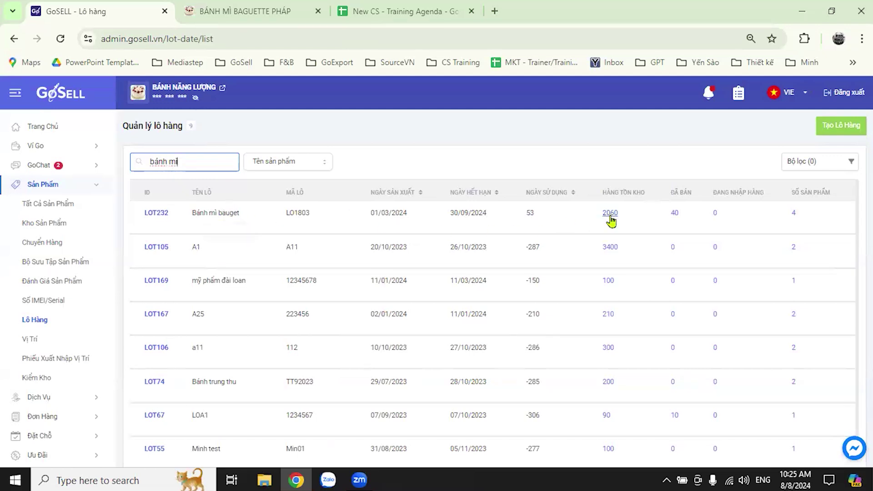
pyautogui.click(157, 213)
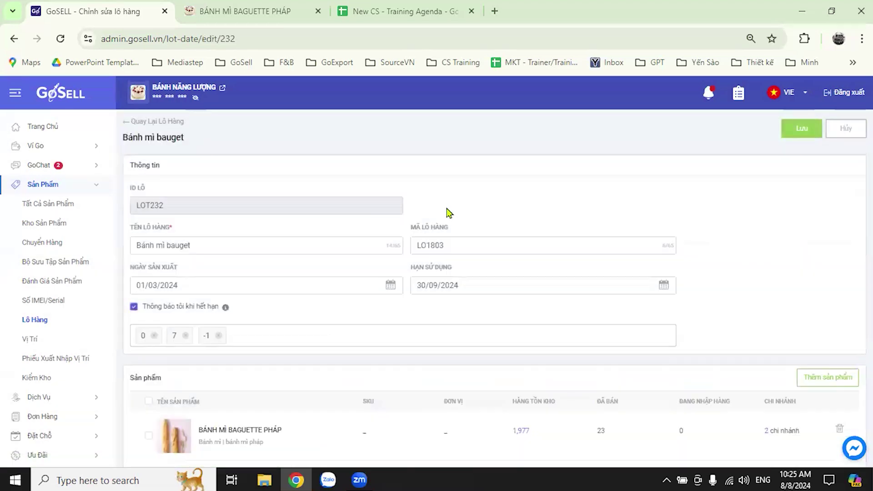
# Change the lot stock of "BÁNH MÌ BAGUETTE PHÁP" to 1,000 in both the Quận 7 and Quận 12 branches
pyautogui.scroll(-2, 459, 220)
pyautogui.scroll(-3, 331, 312)
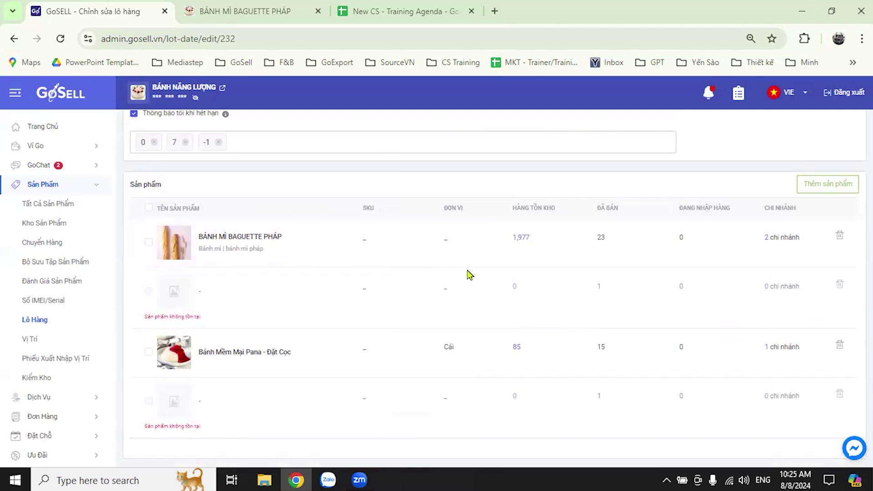
pyautogui.scroll(-1, 468, 276)
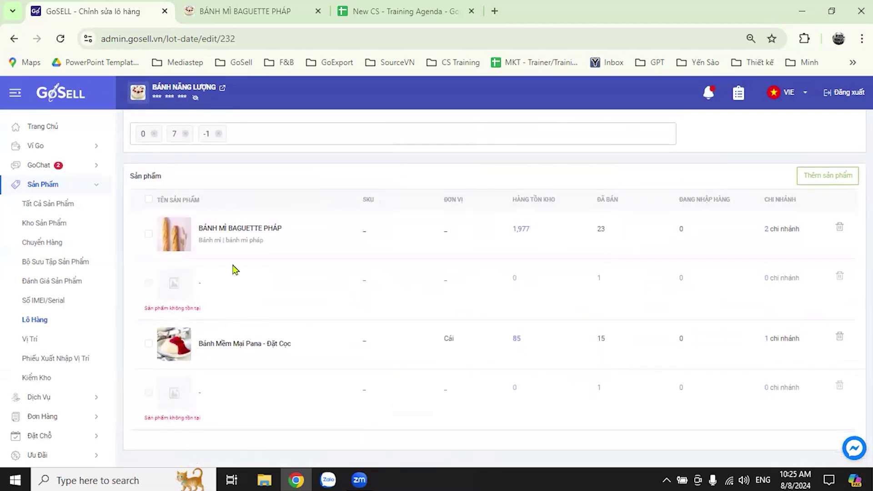
pyautogui.click(523, 230)
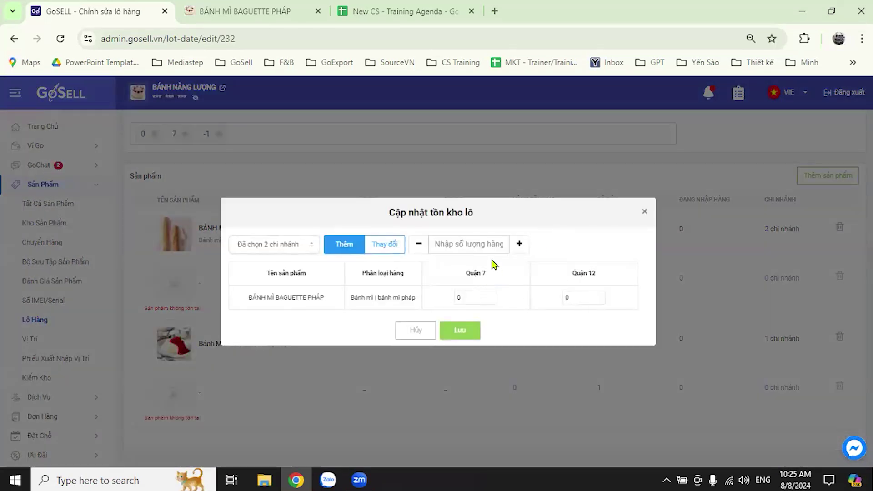
pyautogui.click(387, 248)
pyautogui.click(473, 244)
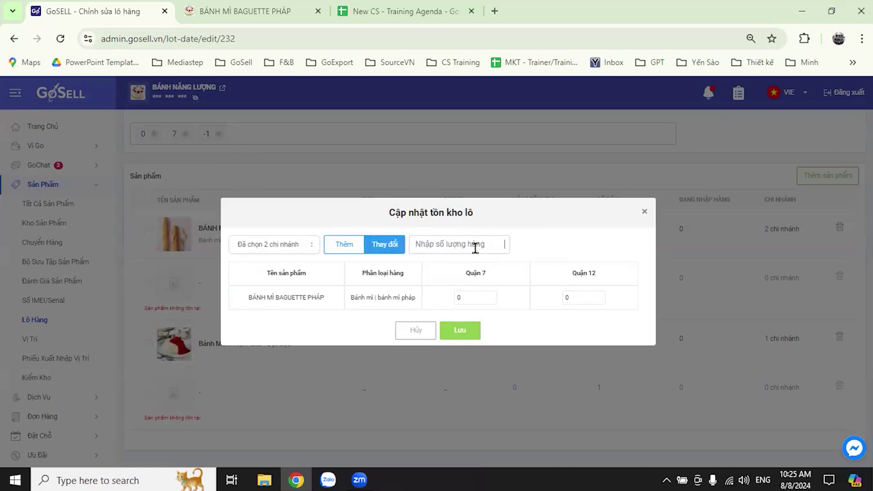
pyautogui.write('1000')
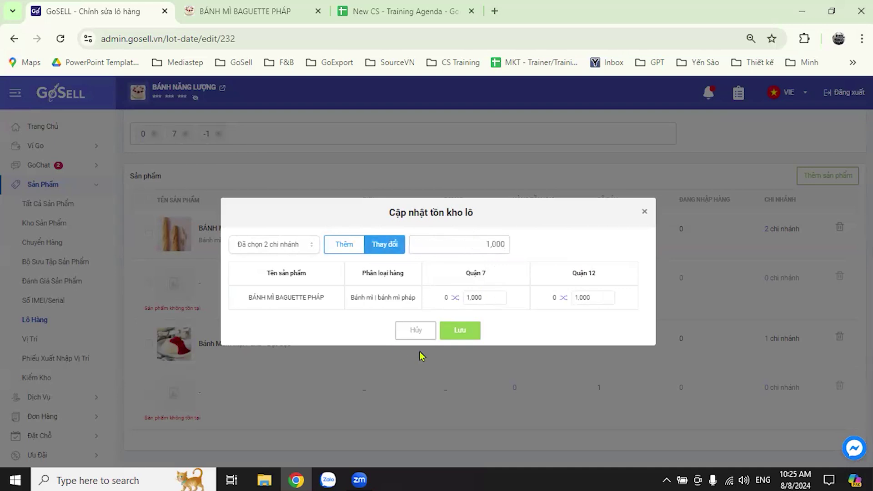
pyautogui.click(469, 332)
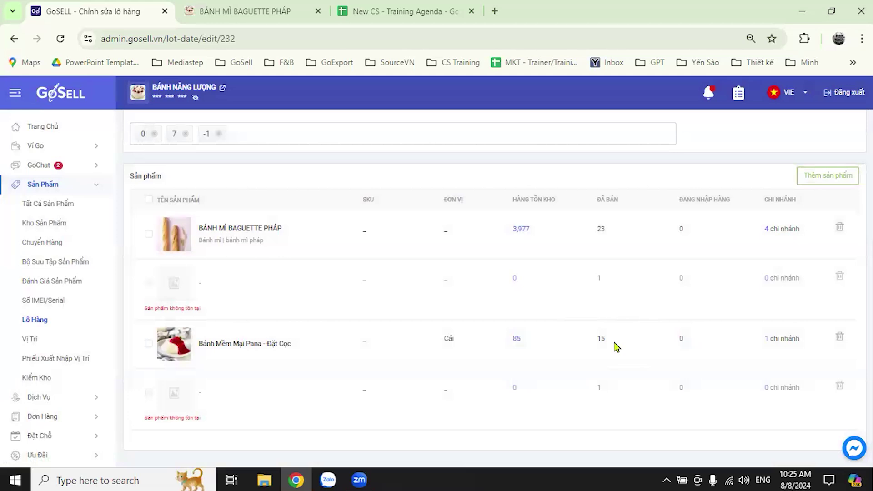
# Save the changes to the "Bánh mì bauget" lot
pyautogui.scroll(5, 616, 347)
pyautogui.click(794, 132)
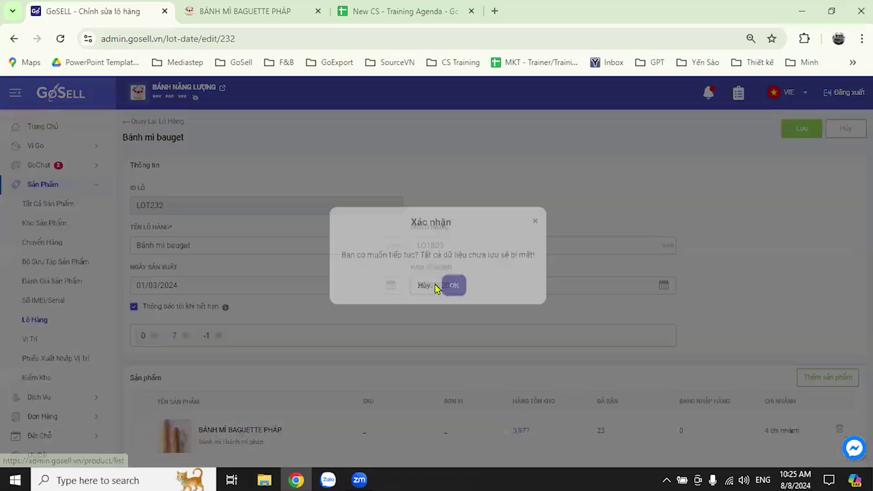
pyautogui.click(535, 241)
pyautogui.click(800, 128)
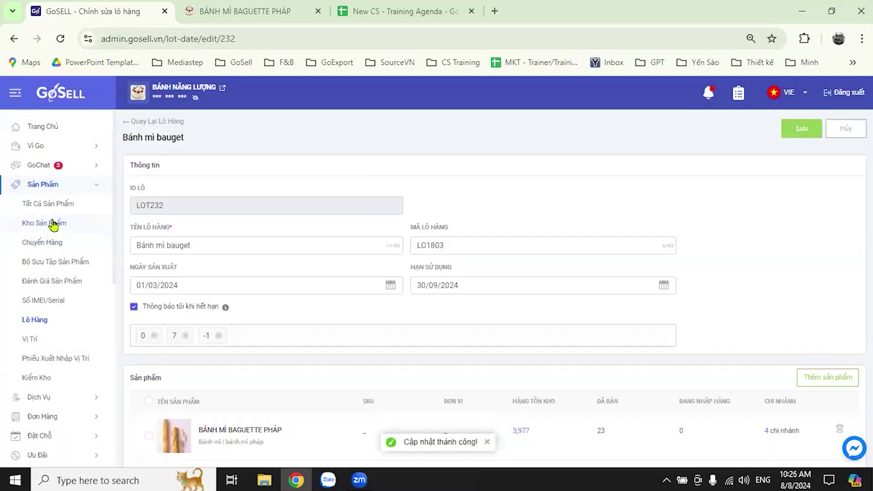
# Return to the product inventory and search for "bánh mì" to check the baguette's stock
pyautogui.click(52, 223)
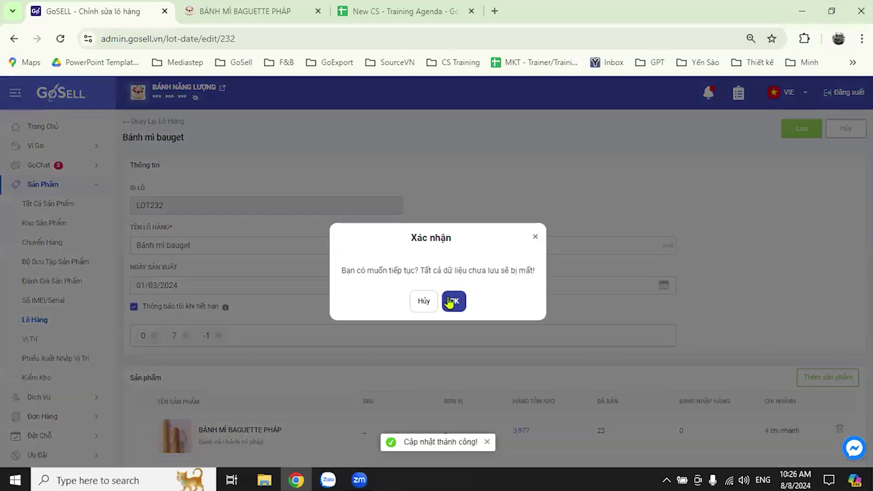
pyautogui.click(451, 299)
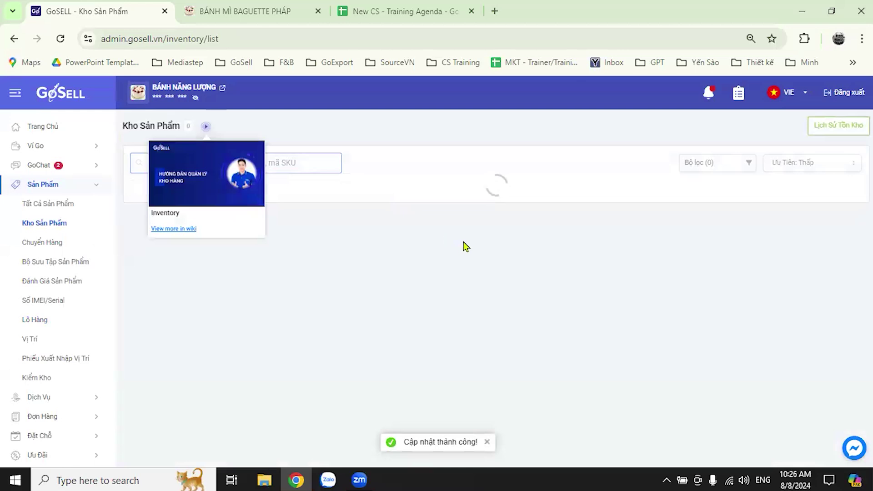
pyautogui.write('bánh mì')
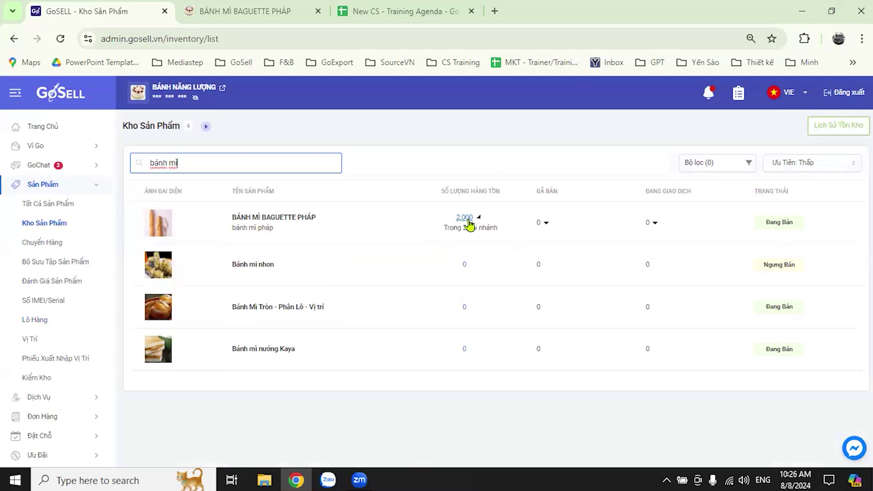
# Reload the baguette's storefront page and check the available options in its unit (Đơn vị) choice
pyautogui.click(245, 11)
pyautogui.click(60, 40)
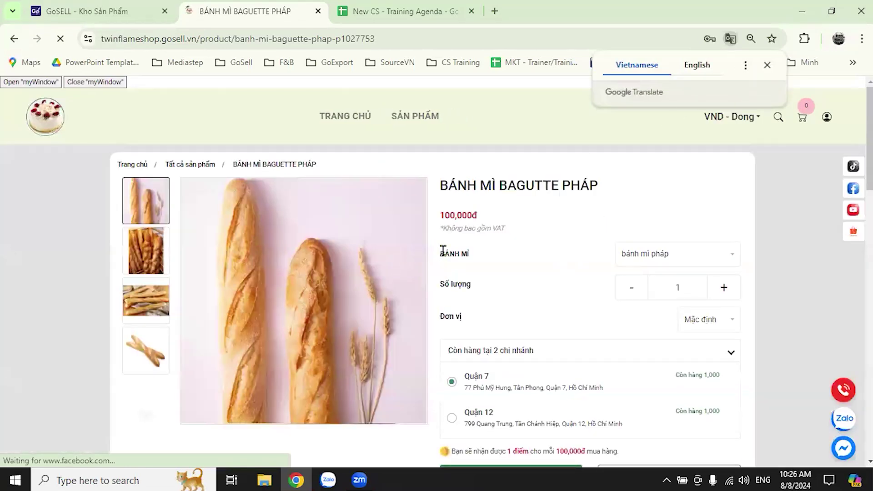
pyautogui.scroll(-1, 418, 250)
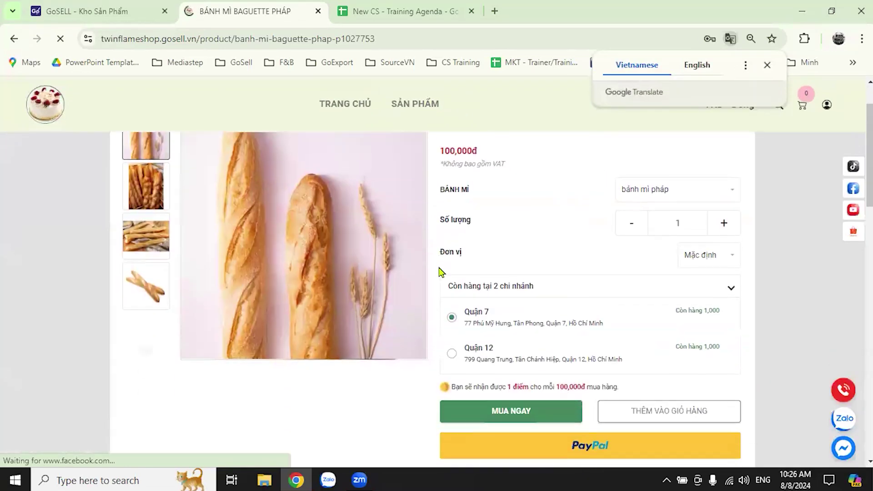
pyautogui.click(726, 255)
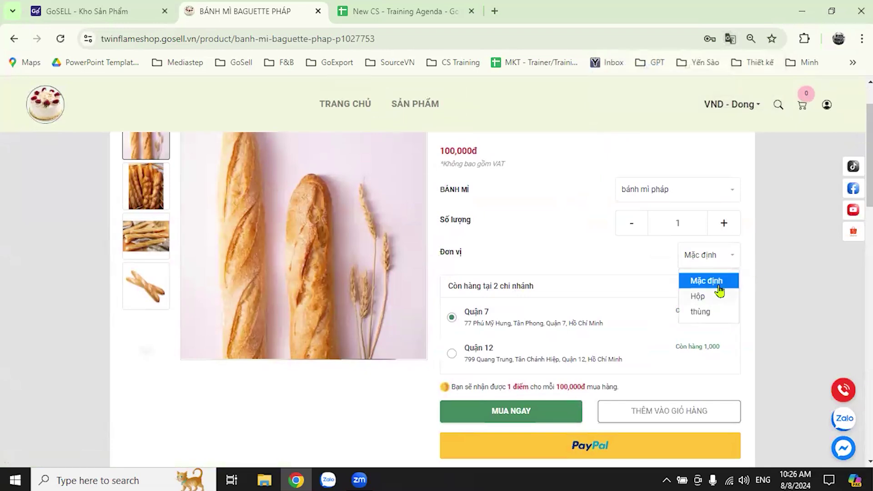
pyautogui.click(784, 244)
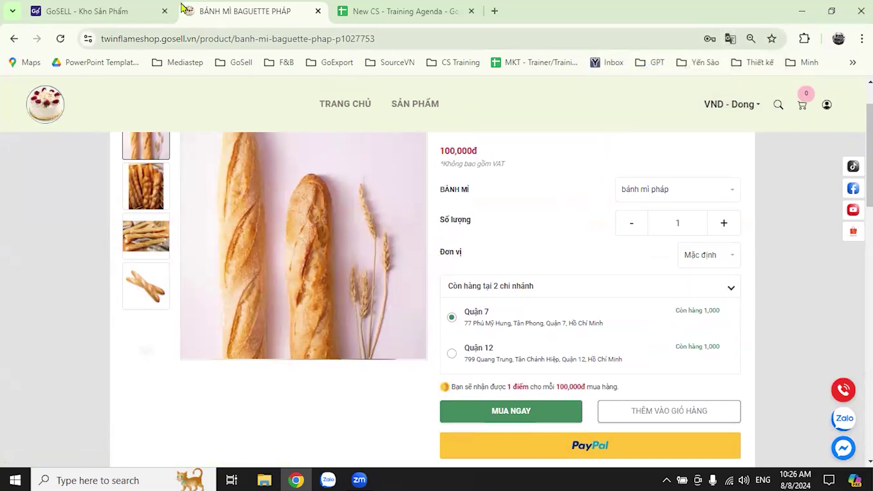
# Return to the GoSELL admin's full product list and open BÁNH MÌ BAGUETTE PHÁP for editing
pyautogui.click(105, 10)
pyautogui.click(50, 205)
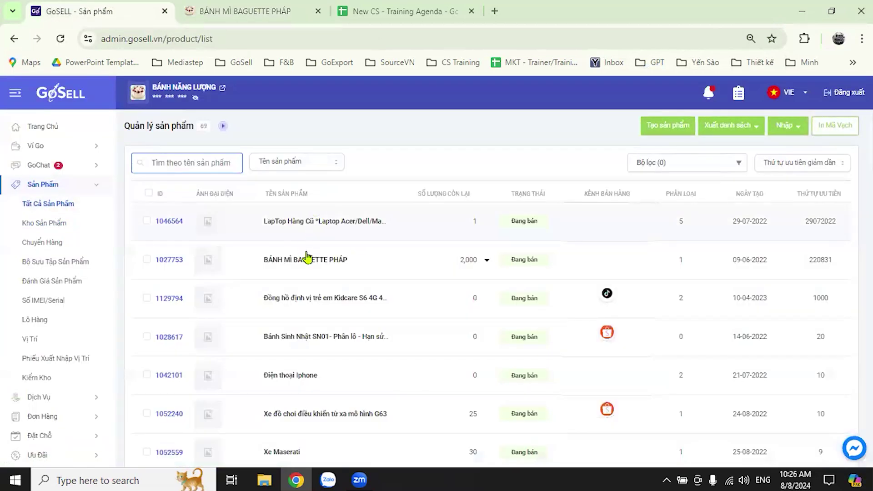
pyautogui.scroll(-2, 332, 250)
pyautogui.click(171, 196)
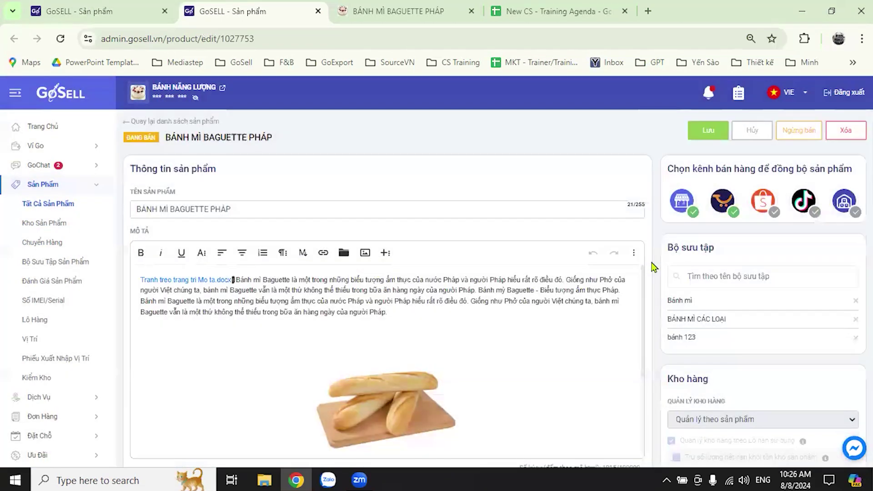
# Add "ổ" as a new unit for the baguette product in the Đơn vị section
pyautogui.scroll(-15, 654, 267)
pyautogui.click(194, 250)
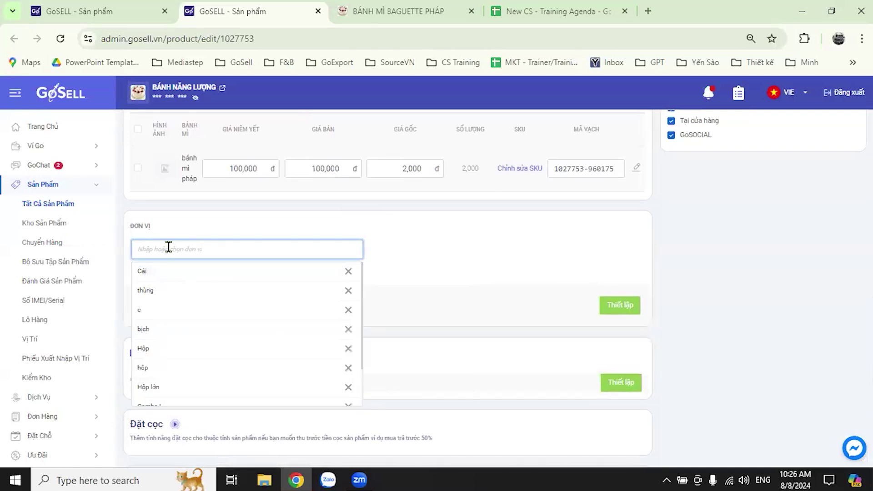
pyautogui.write('Ô')
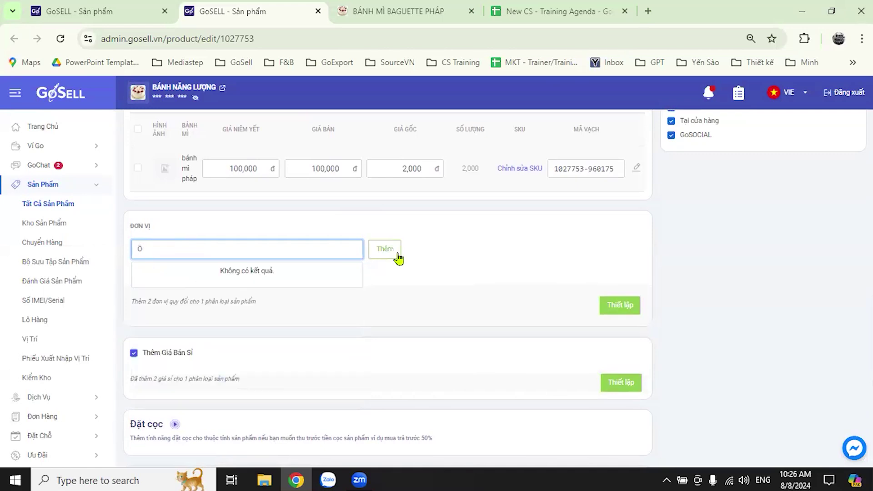
pyautogui.write('=')
pyautogui.press('BackSpace')
pyautogui.press('BackSpace')
pyautogui.write('ôs')
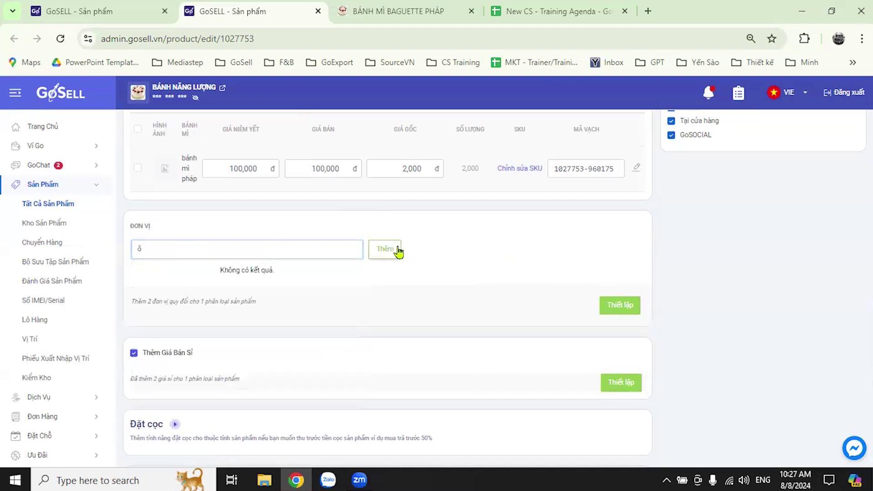
pyautogui.click(398, 250)
# Save the changes to the BÁNH MÌ BAGUETTE PHÁP product
pyautogui.scroll(7, 635, 306)
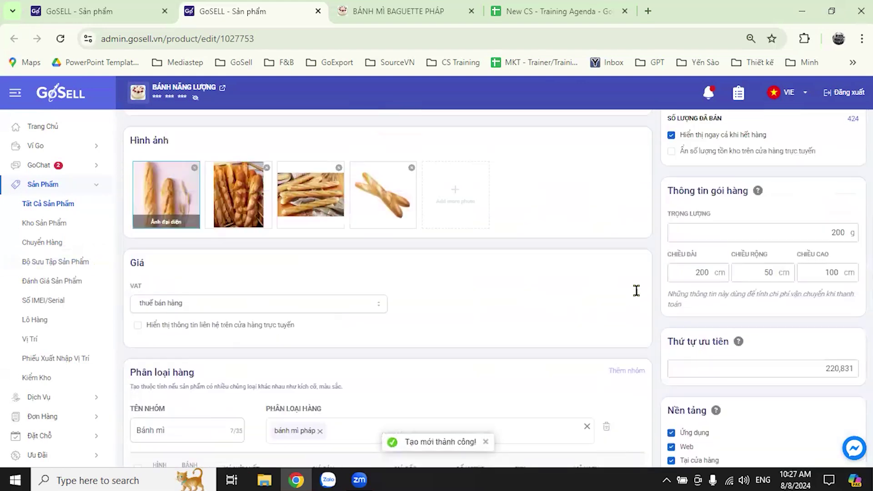
pyautogui.scroll(10, 636, 290)
pyautogui.click(703, 130)
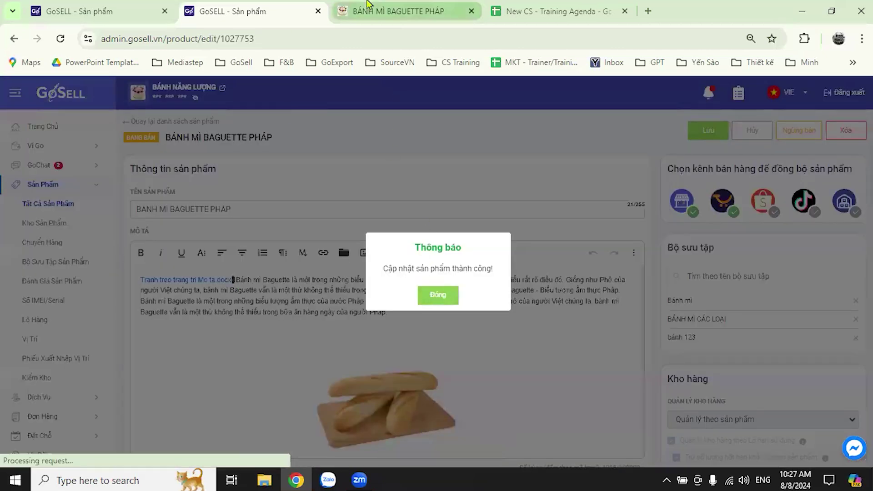
# On the baguette's storefront page, switch between the units ổ, Hộp and thùng to compare price and branch stock
pyautogui.click(367, 6)
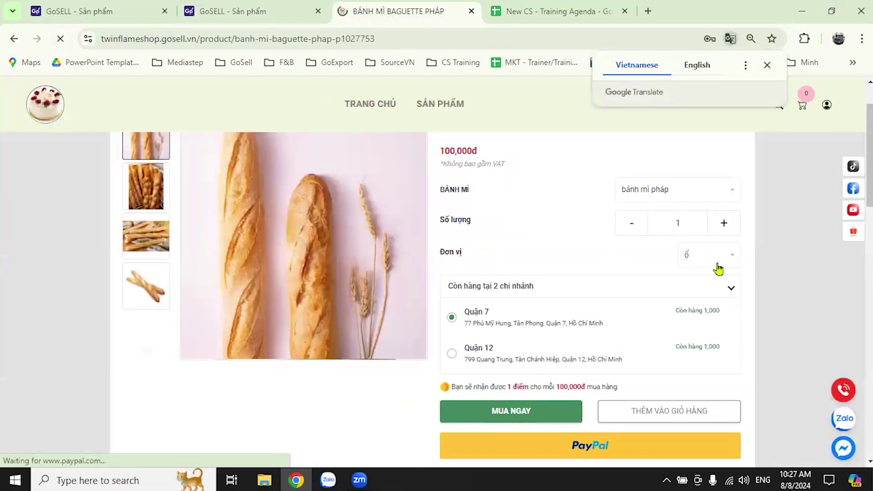
pyautogui.click(731, 258)
pyautogui.click(720, 295)
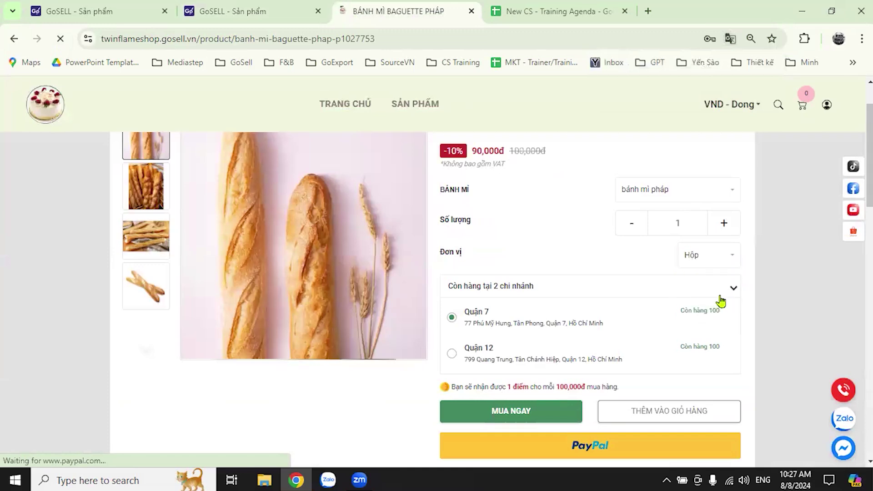
pyautogui.click(709, 260)
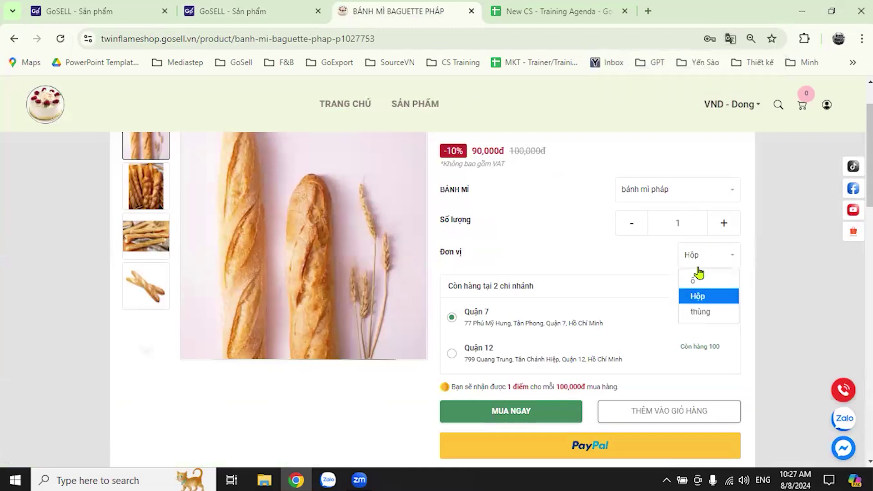
pyautogui.click(692, 280)
pyautogui.click(732, 262)
pyautogui.click(712, 296)
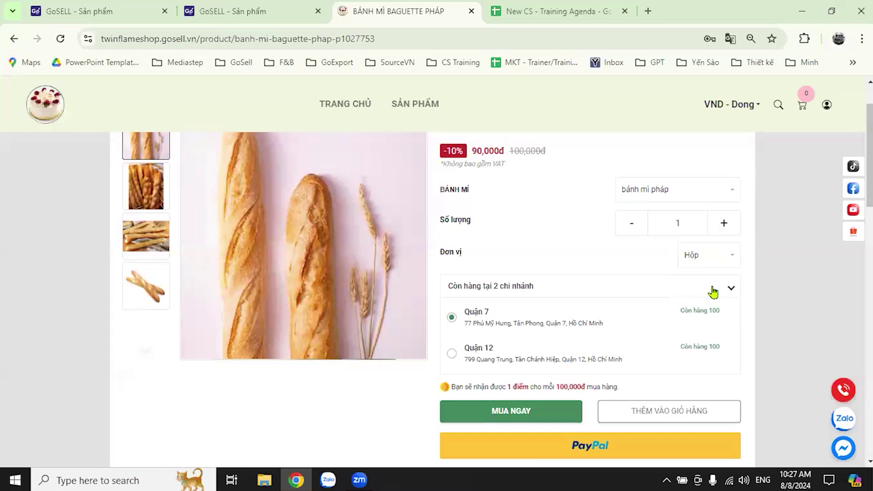
pyautogui.click(731, 258)
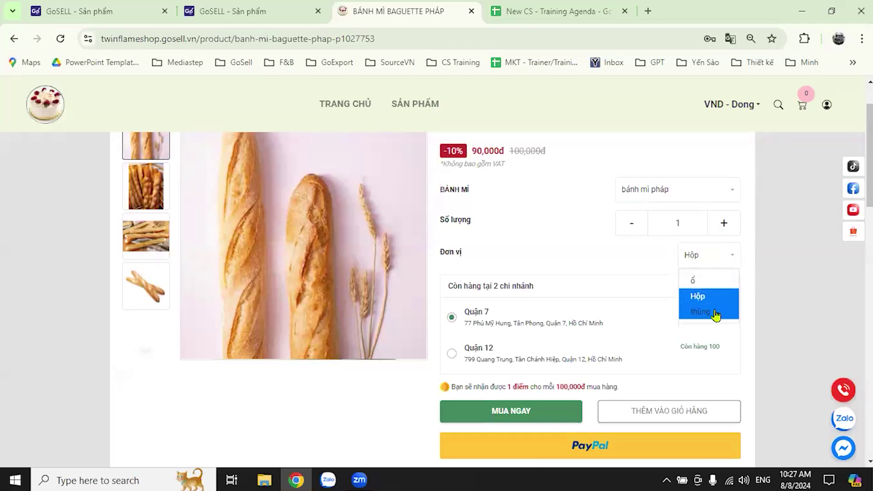
pyautogui.click(715, 312)
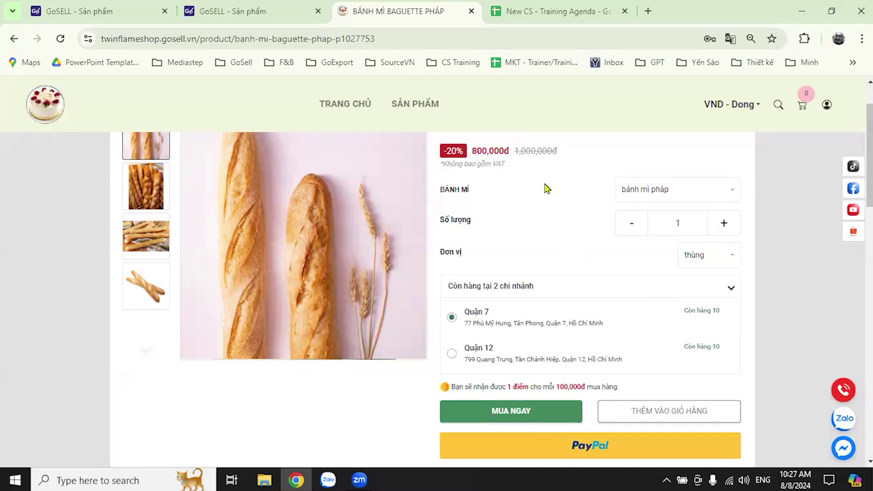
pyautogui.click(716, 254)
pyautogui.click(700, 295)
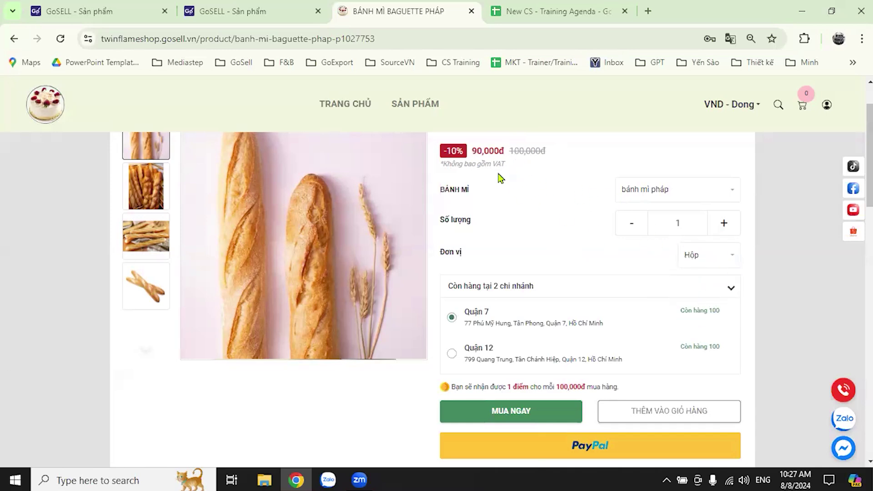
# Open the conversion unit setup for the "bánh mì pháp" variation from the baguette's product details
pyautogui.click(250, 11)
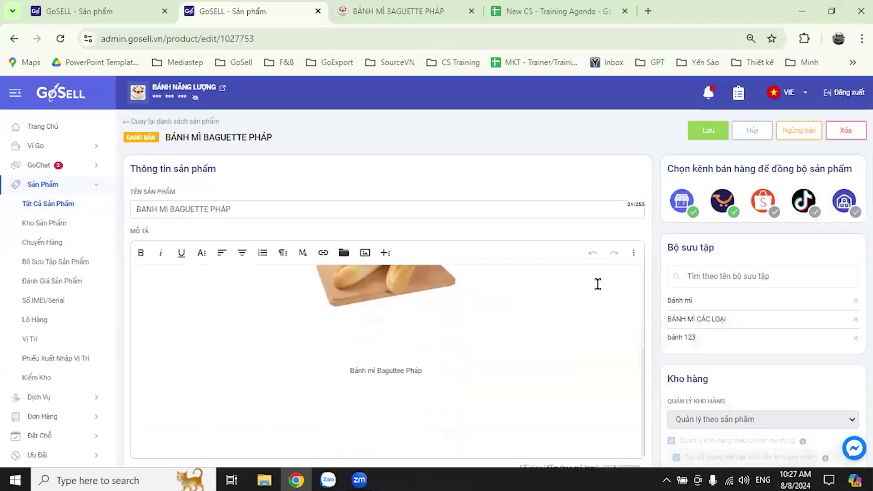
pyautogui.scroll(-15, 598, 284)
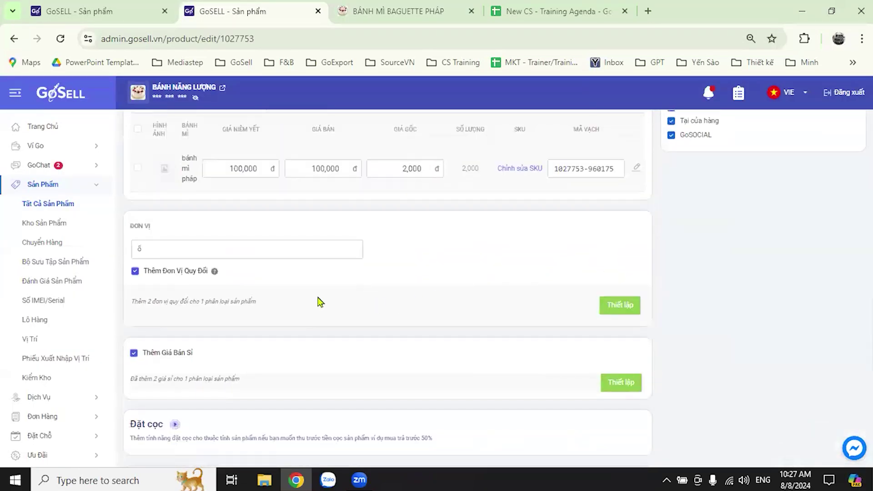
pyautogui.click(612, 305)
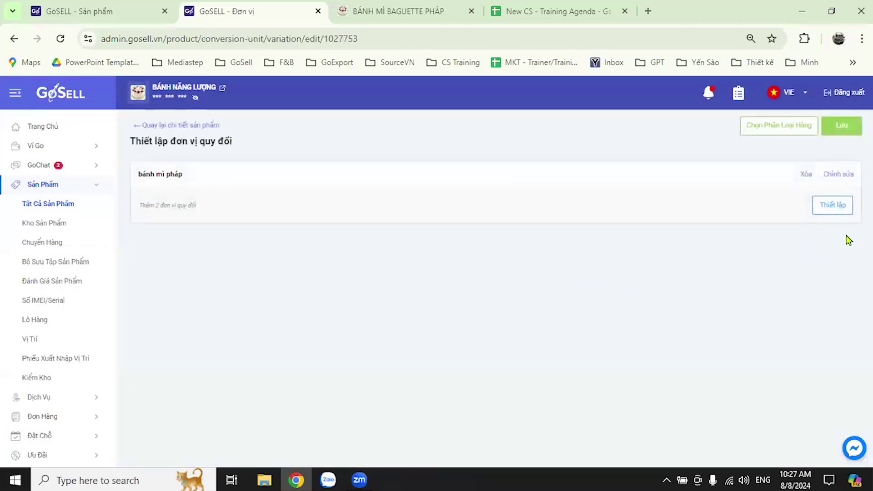
pyautogui.click(833, 205)
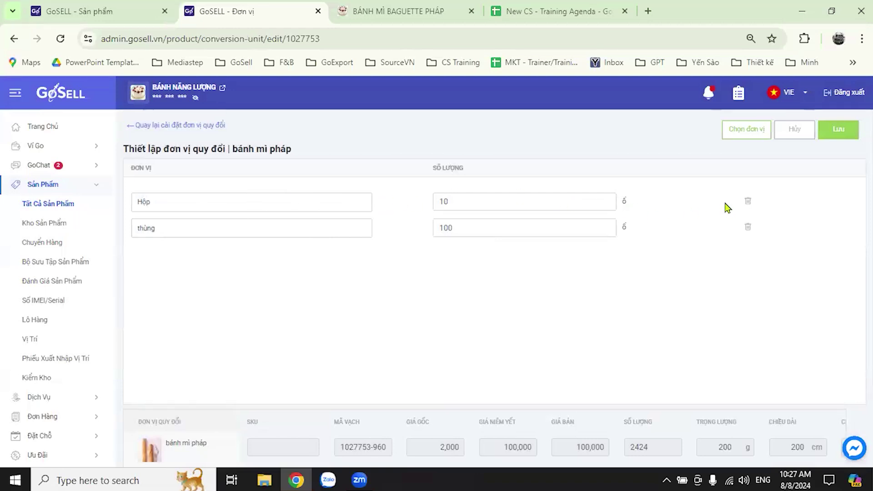
# Set the Hộp unit's listed price to 1,000,000 đ and its selling price to 900,000 đ
pyautogui.scroll(-2, 423, 299)
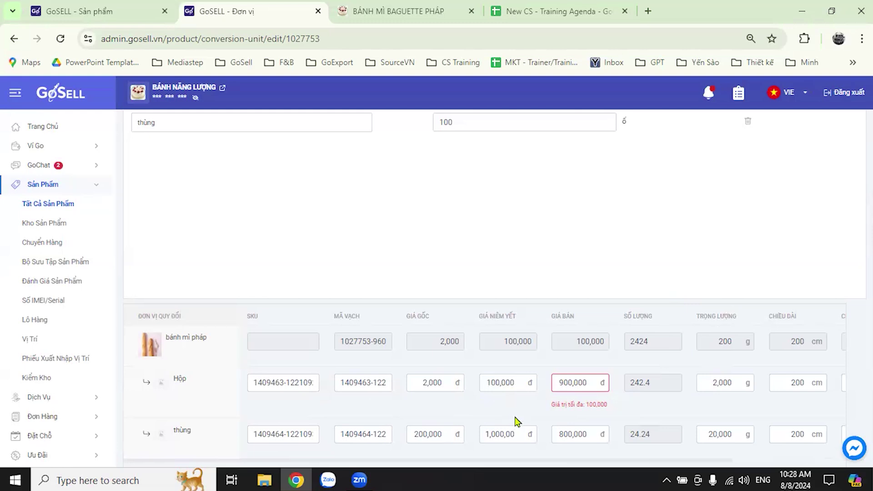
pyautogui.click(513, 382)
pyautogui.click(526, 409)
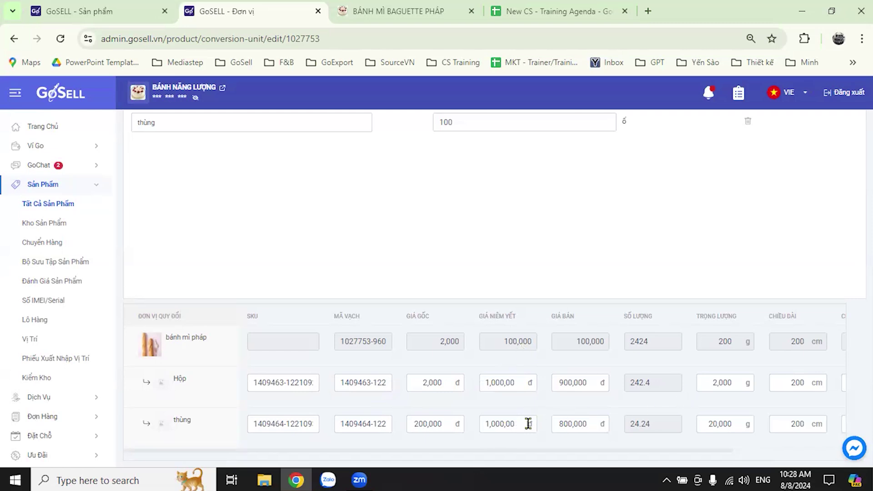
# Set the thùng unit's listed price to 10,000,000 đ and selling price to 8,000,000 đ, and save the conversion units
pyautogui.write('0')
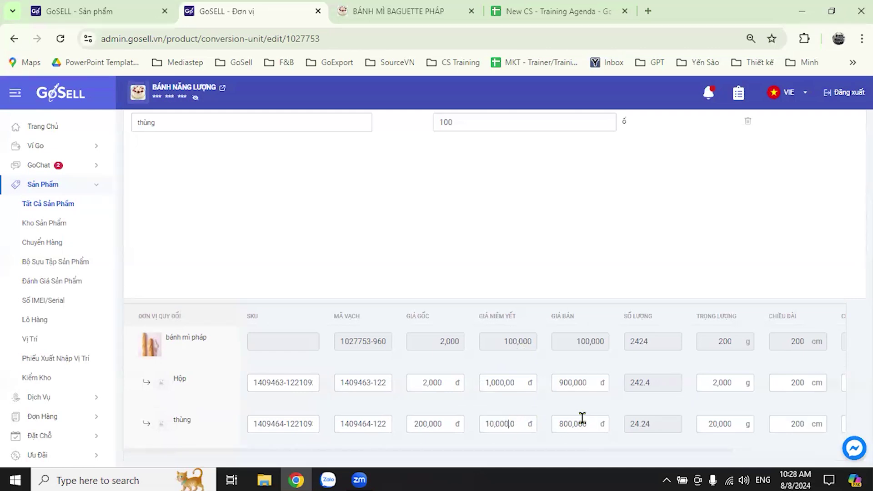
pyautogui.click(593, 426)
pyautogui.write('0')
pyautogui.click(617, 406)
pyautogui.scroll(3, 619, 410)
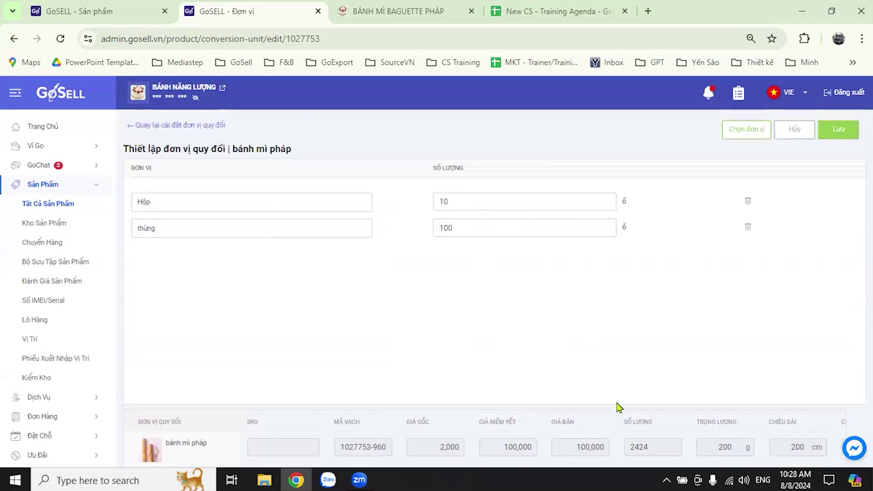
pyautogui.click(838, 132)
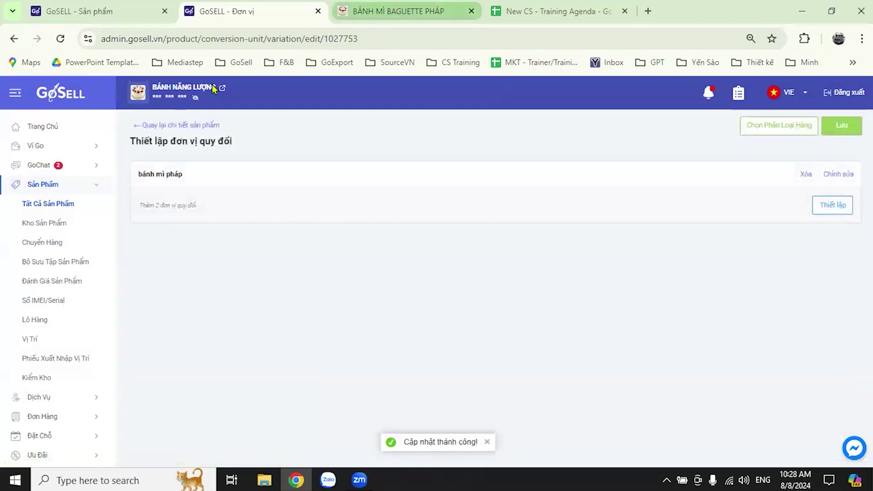
# Go back to the baguette's product details and reload its storefront page
pyautogui.click(136, 124)
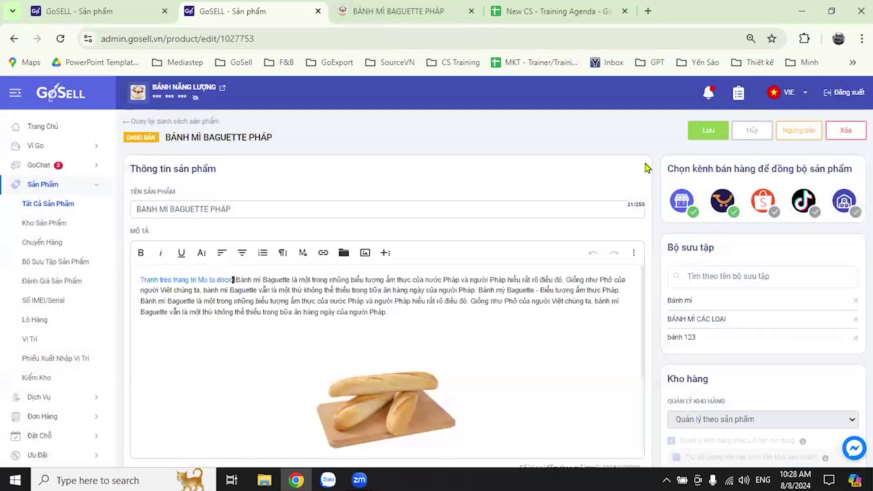
pyautogui.scroll(-15, 637, 177)
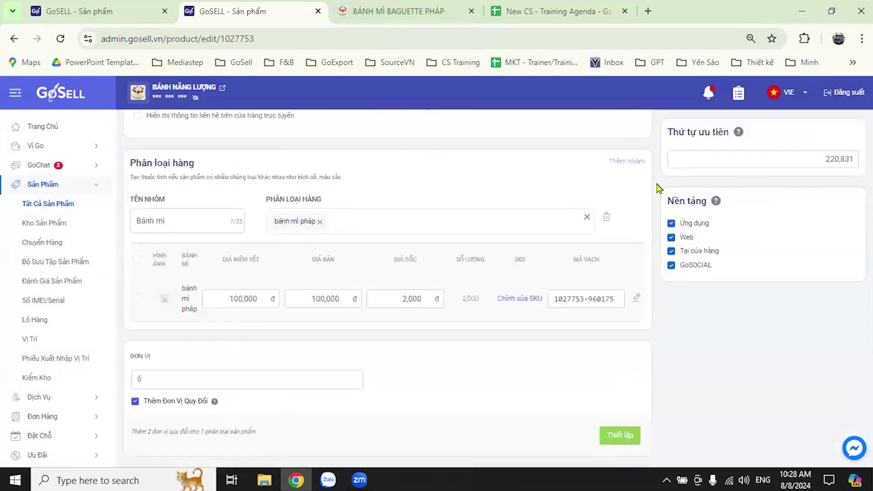
pyautogui.scroll(15, 633, 305)
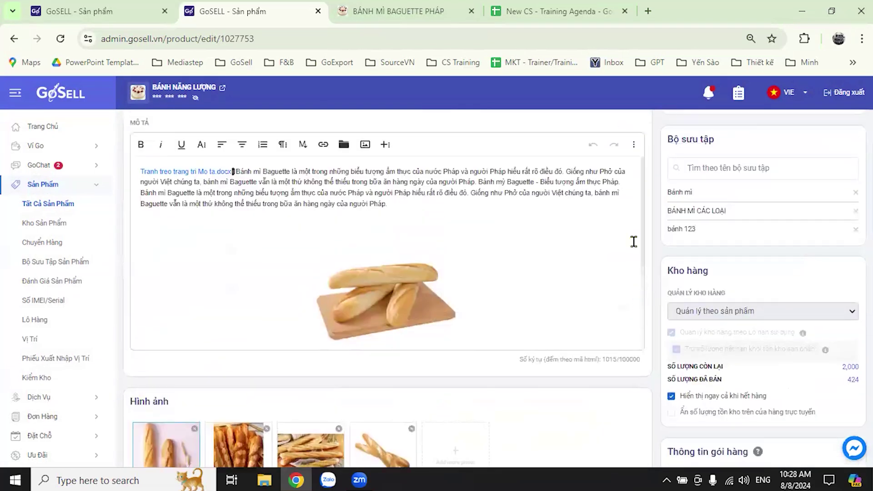
pyautogui.hotkey('ctrl', 'Tab')
pyautogui.click(60, 39)
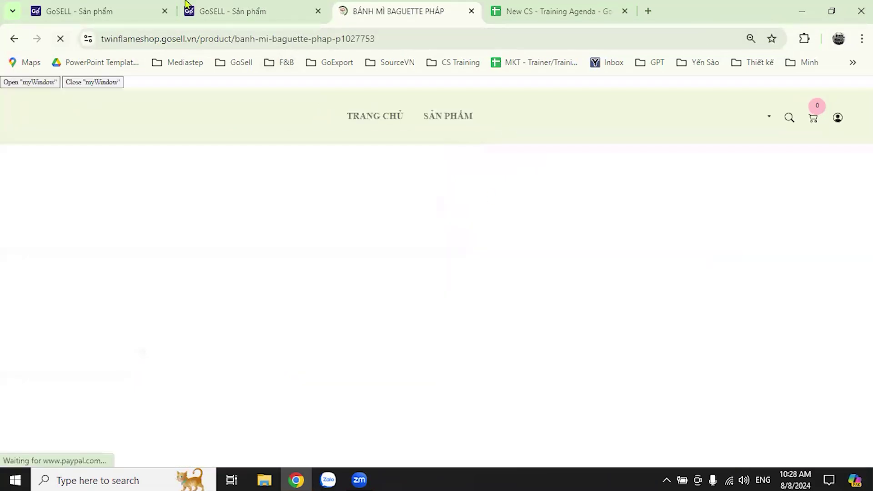
# Review the variation and conversion unit settings in the product details, and return to the storefront page, dismissing the translation prompt
pyautogui.click(186, 6)
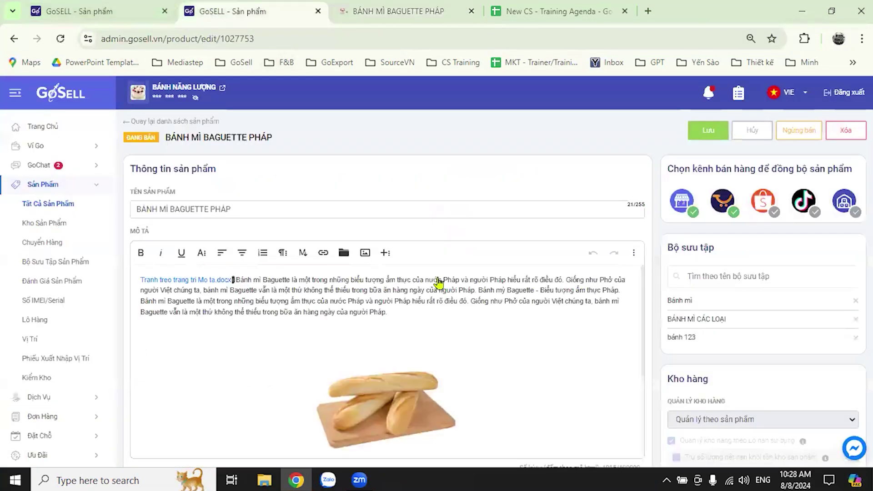
pyautogui.scroll(-10, 637, 259)
pyautogui.scroll(-4, 624, 261)
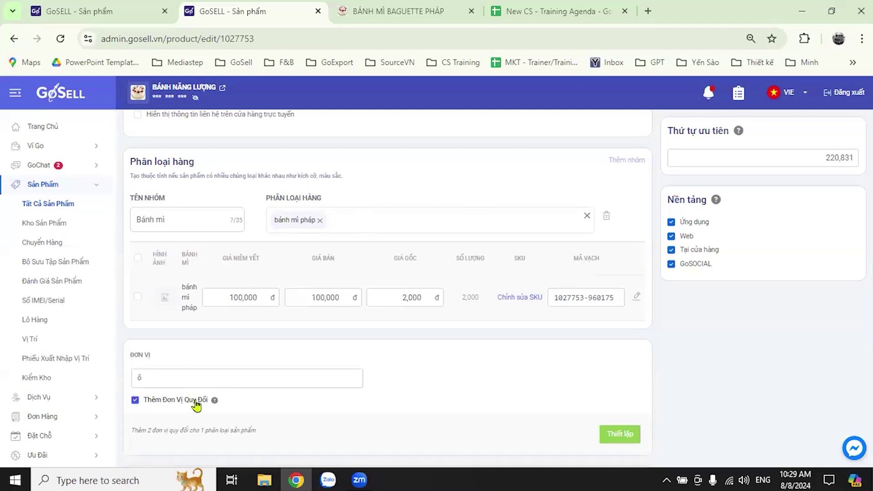
pyautogui.scroll(-3, 196, 405)
pyautogui.hotkey('ctrl', 'Tab')
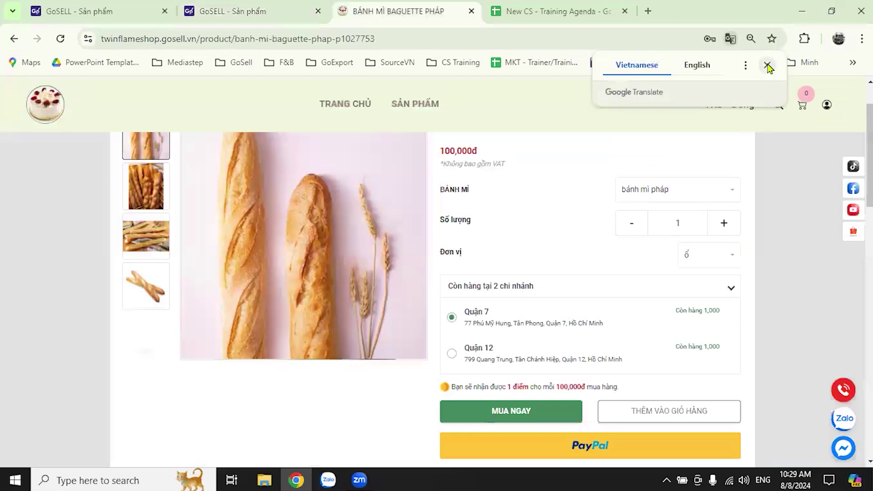
pyautogui.click(767, 66)
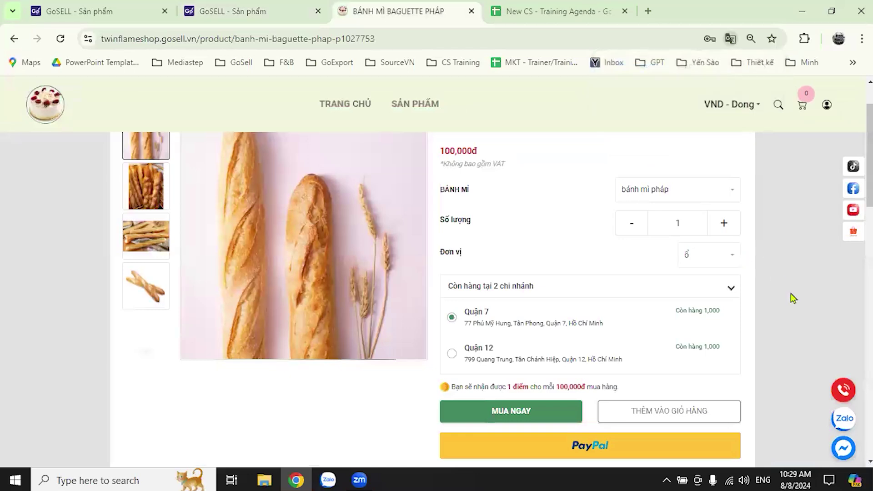
# Switch the baguette's storefront unit between ổ, Hộp and thùng to compare each unit's price and branch stock
pyautogui.click(735, 262)
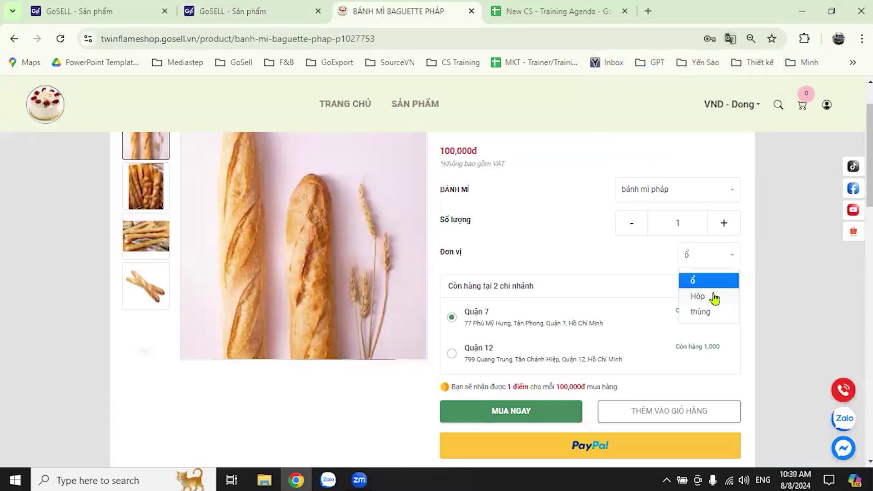
pyautogui.click(712, 297)
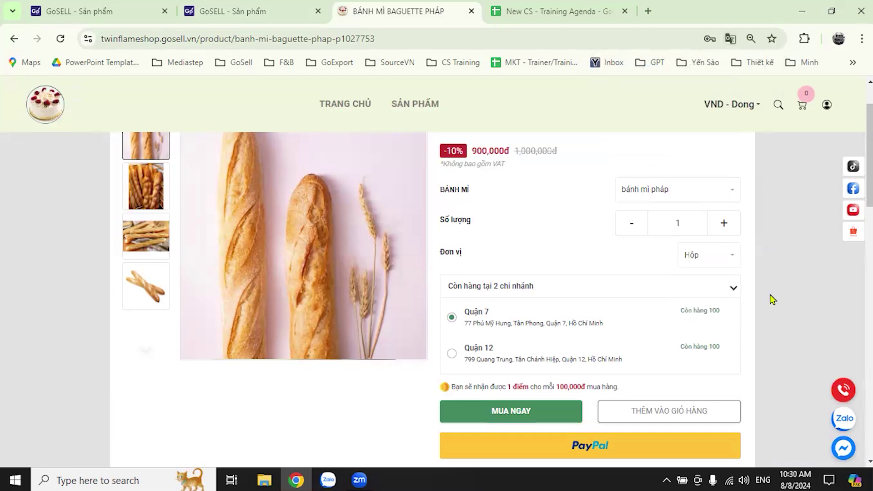
pyautogui.click(721, 265)
pyautogui.click(702, 284)
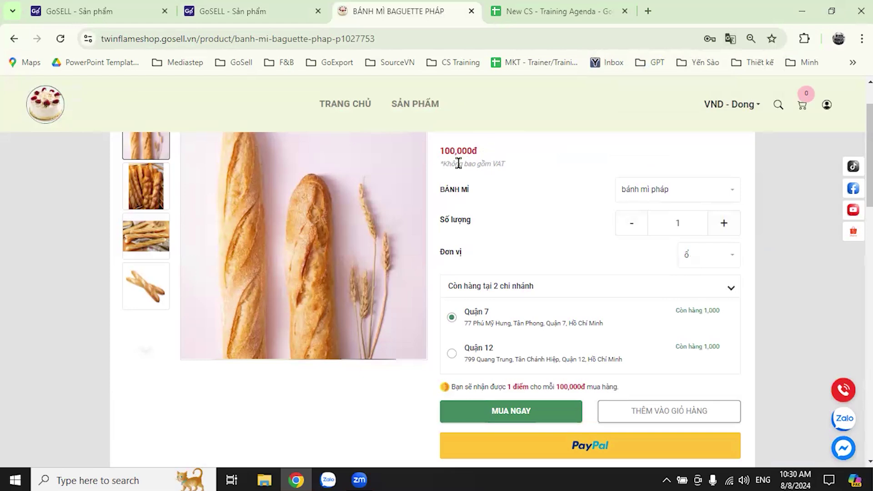
pyautogui.click(727, 262)
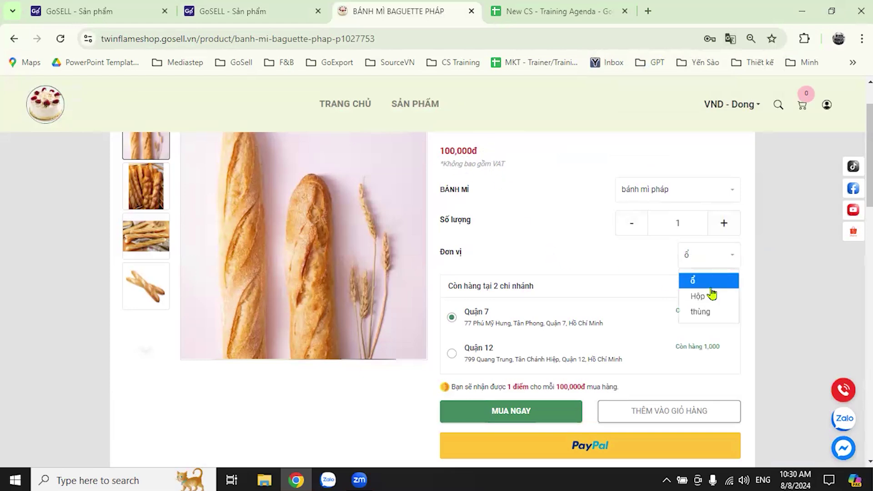
pyautogui.click(716, 302)
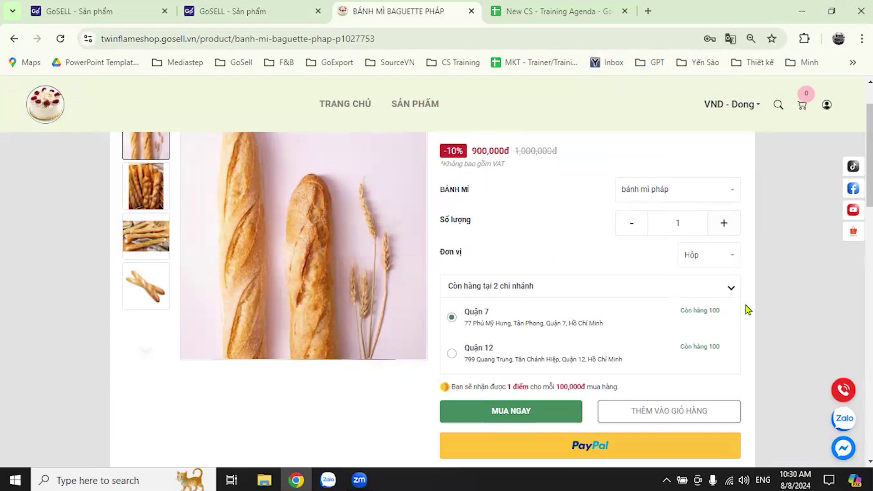
pyautogui.click(727, 264)
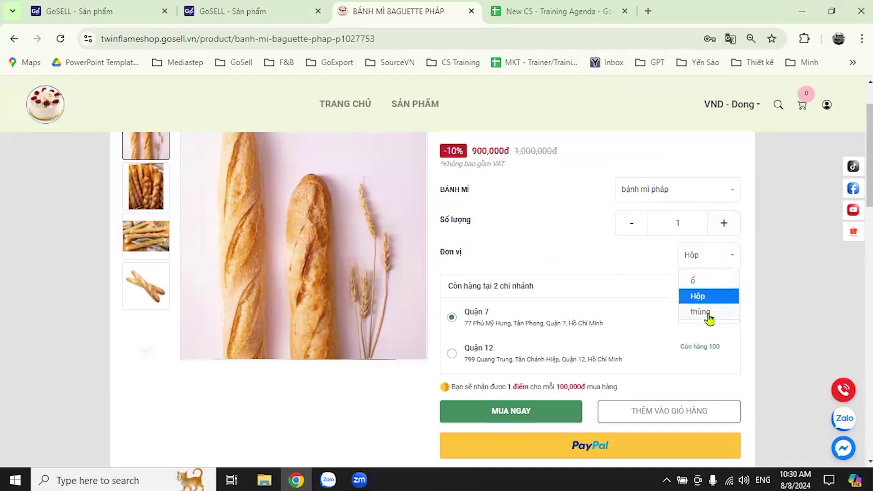
pyautogui.click(707, 317)
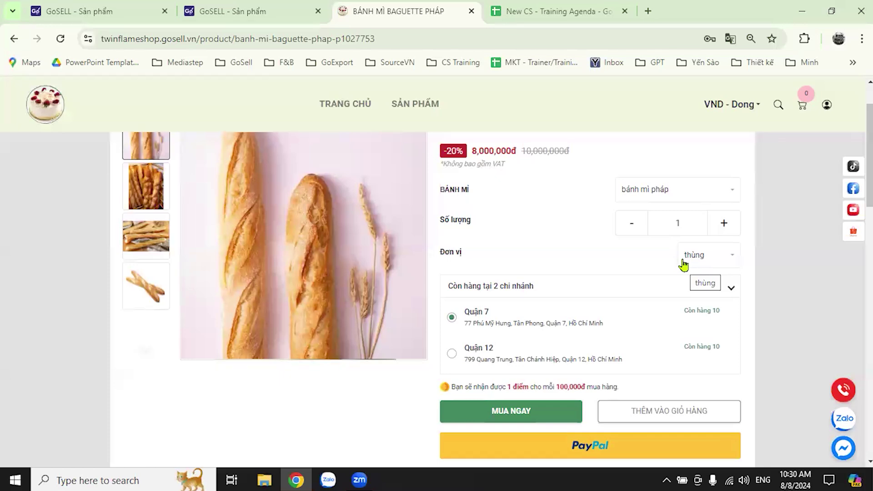
pyautogui.click(712, 265)
pyautogui.click(695, 292)
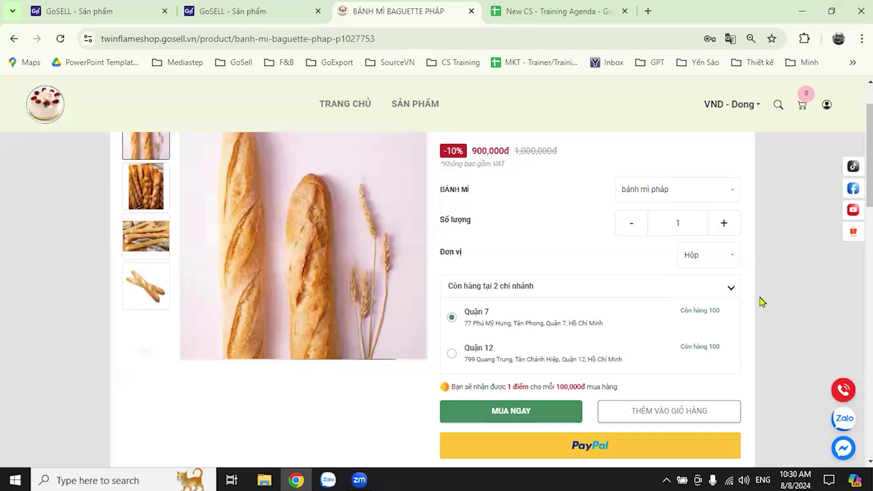
pyautogui.click(735, 255)
pyautogui.click(717, 312)
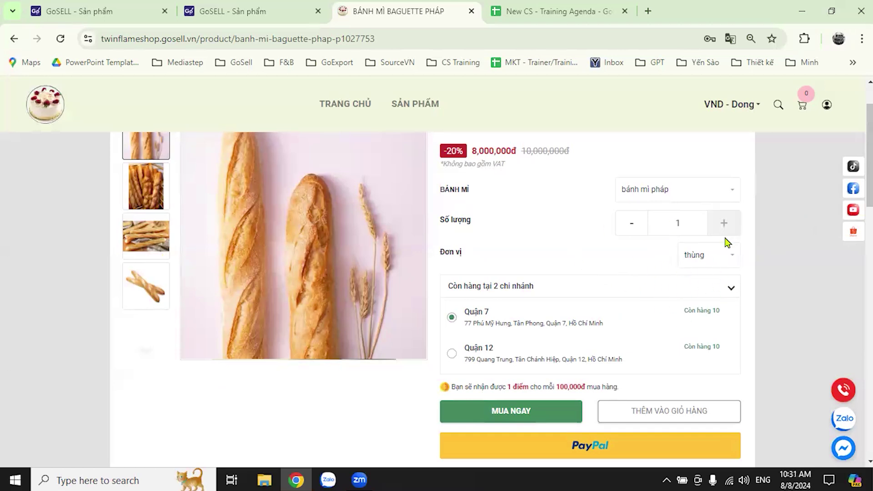
# Return to the baguette's product details in the GoSELL admin and open its wholesale price setup
pyautogui.click(224, 14)
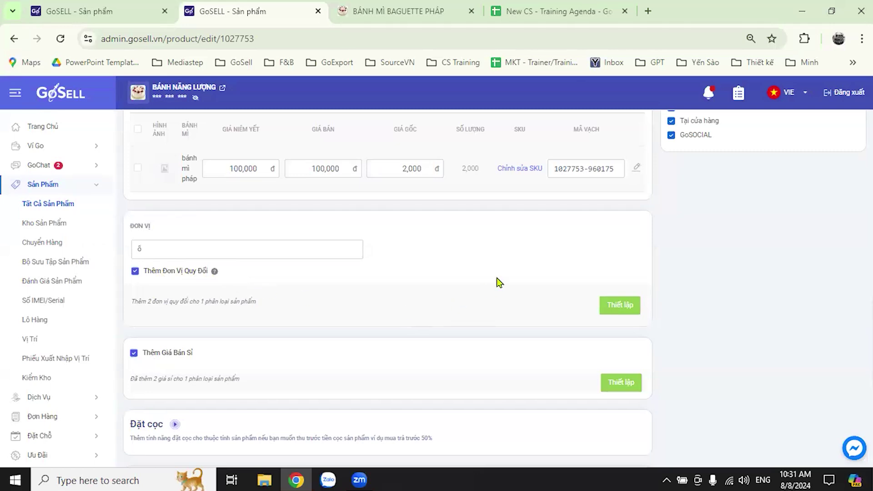
pyautogui.scroll(-4, 707, 323)
pyautogui.scroll(3, 259, 221)
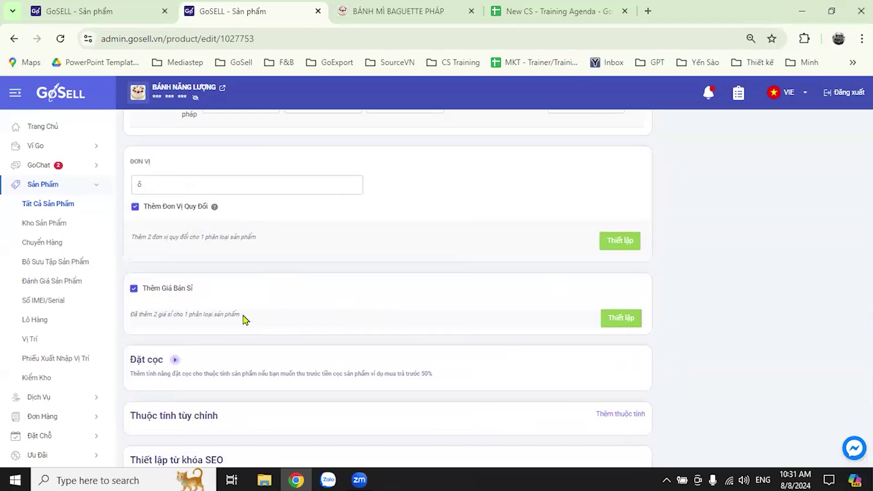
pyautogui.click(622, 322)
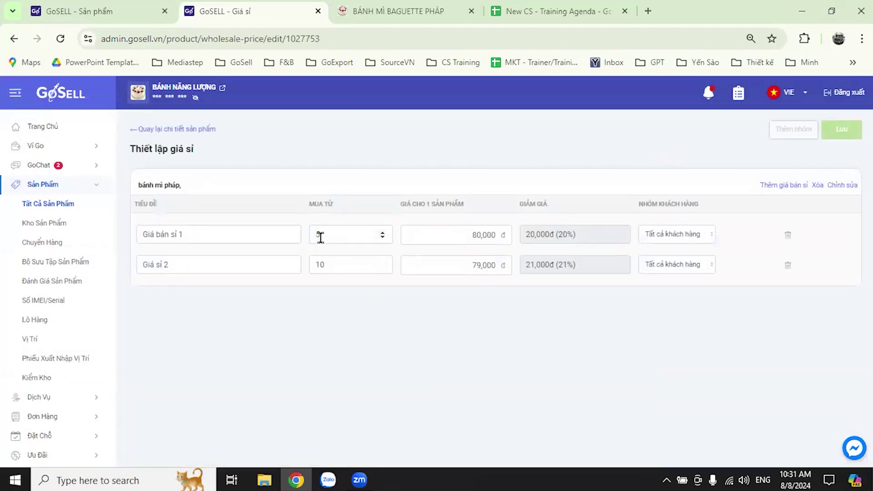
# Rename the first wholesale tier "Đại lý cấp 2" and set its price per product to 95,000 đ
pyautogui.click(349, 258)
pyautogui.moveTo(205, 234); pyautogui.dragTo(123, 245)
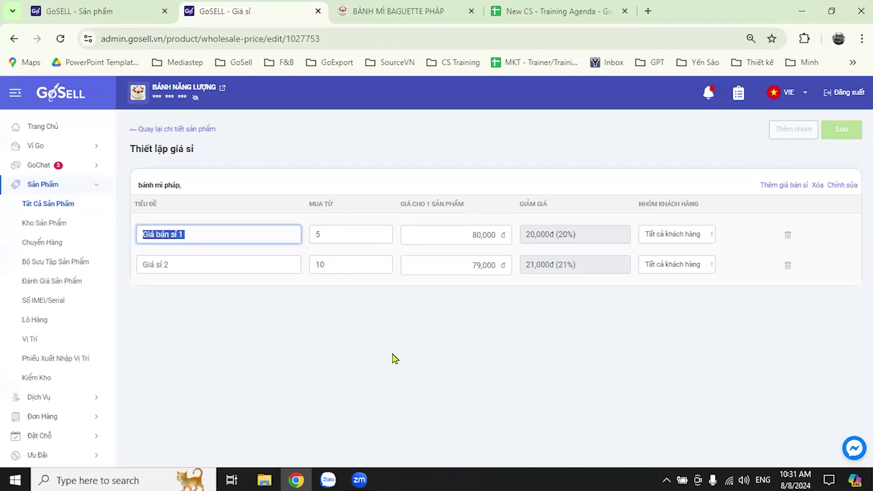
pyautogui.write('D')
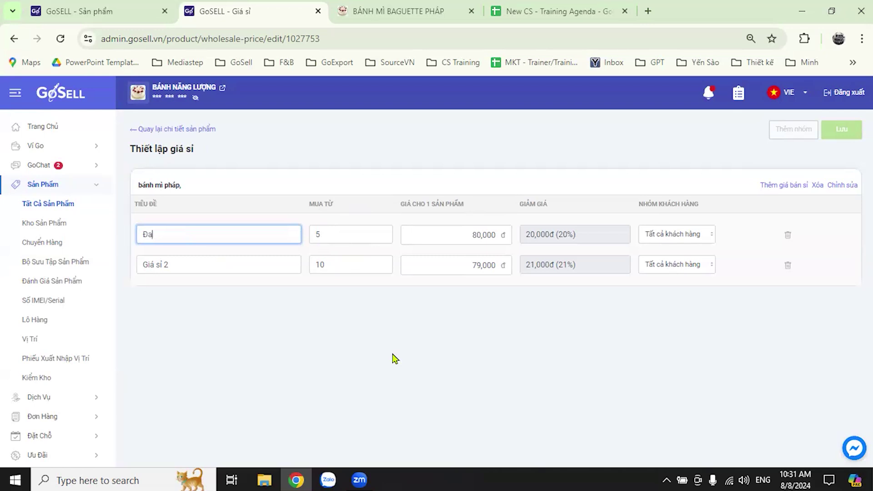
pyautogui.write('ại lý cấp 2')
pyautogui.click(392, 354)
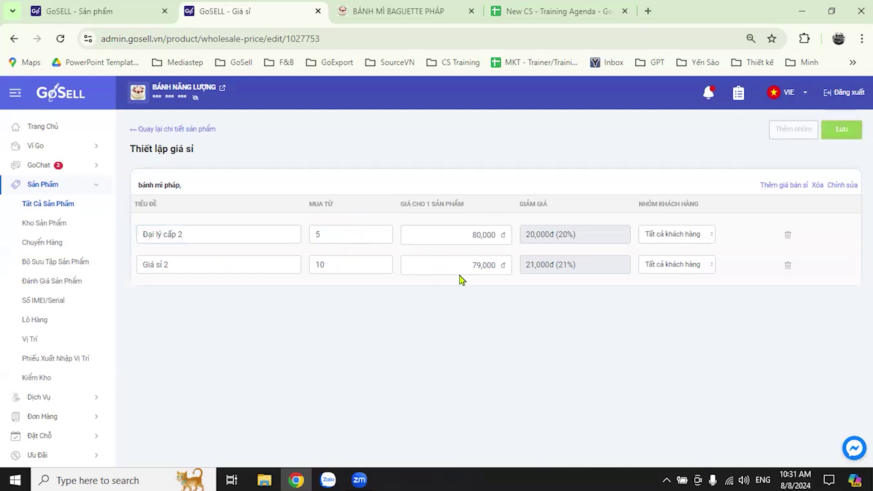
pyautogui.click(476, 235)
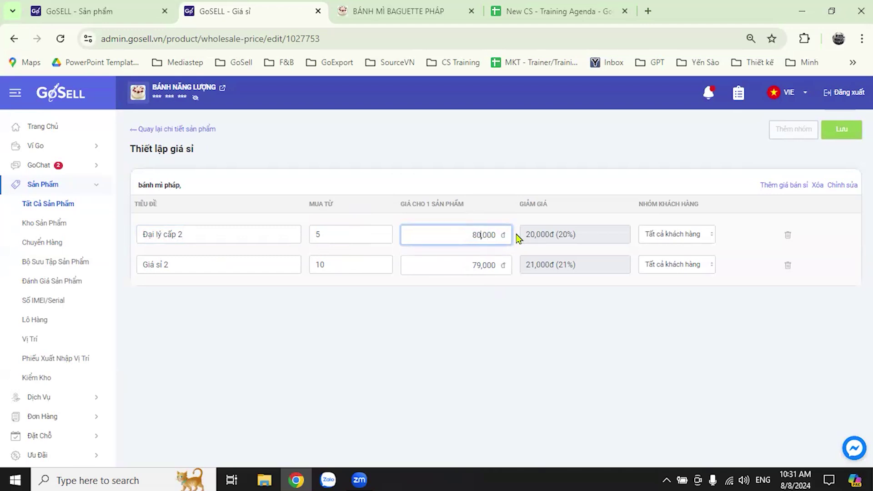
pyautogui.press('BackSpace')
pyautogui.write('95')
pyautogui.click(472, 317)
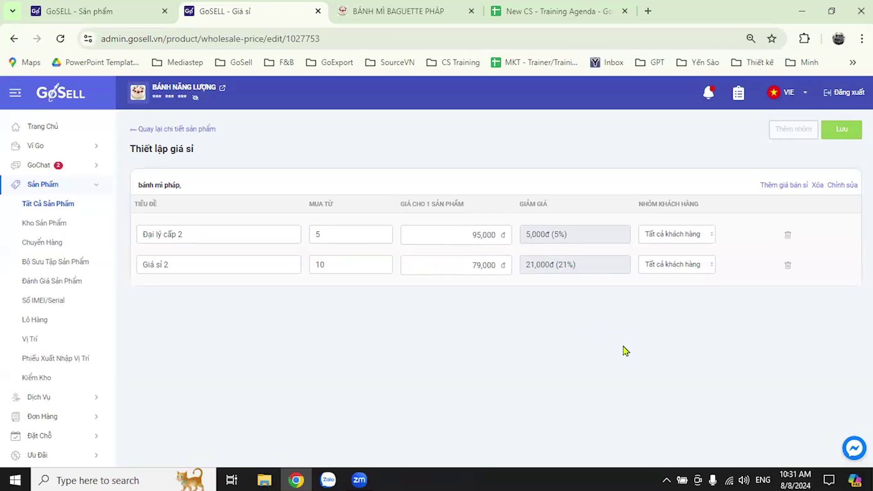
# Look through the customer groups for the Đại lý cấp 2 tier and assign it to the Đại lý group
pyautogui.click(694, 236)
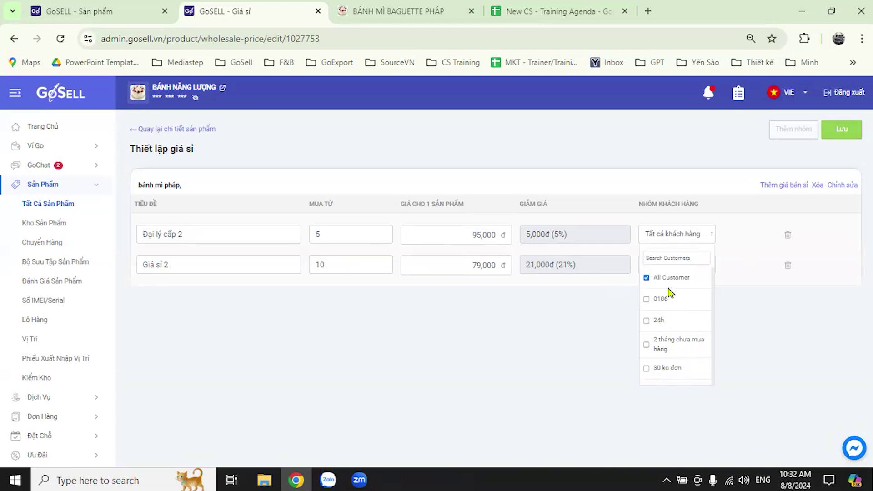
pyautogui.click(758, 268)
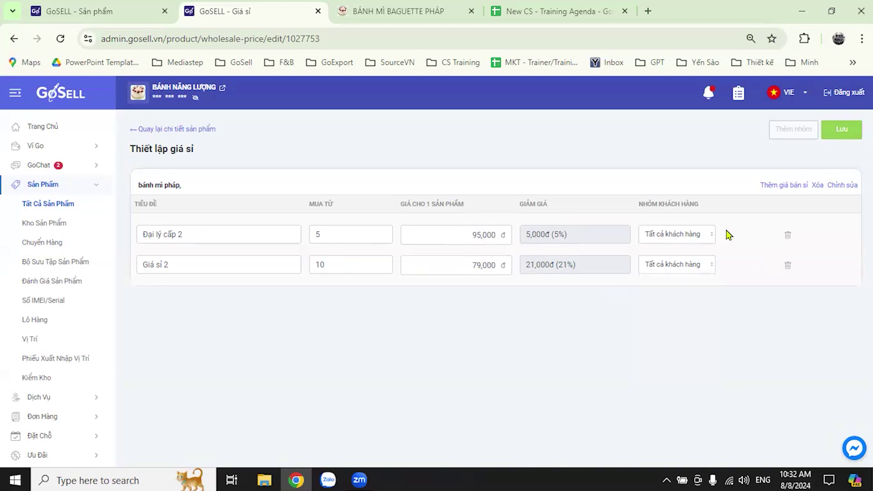
pyautogui.click(696, 242)
pyautogui.click(686, 237)
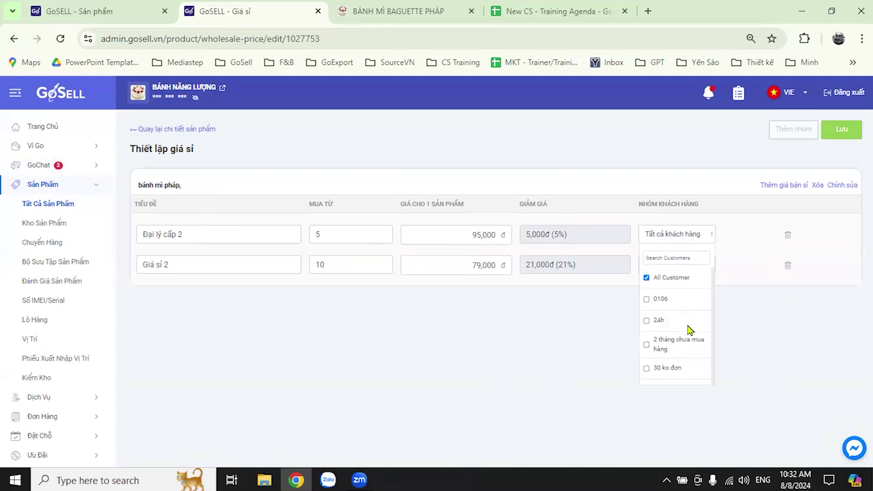
pyautogui.click(437, 371)
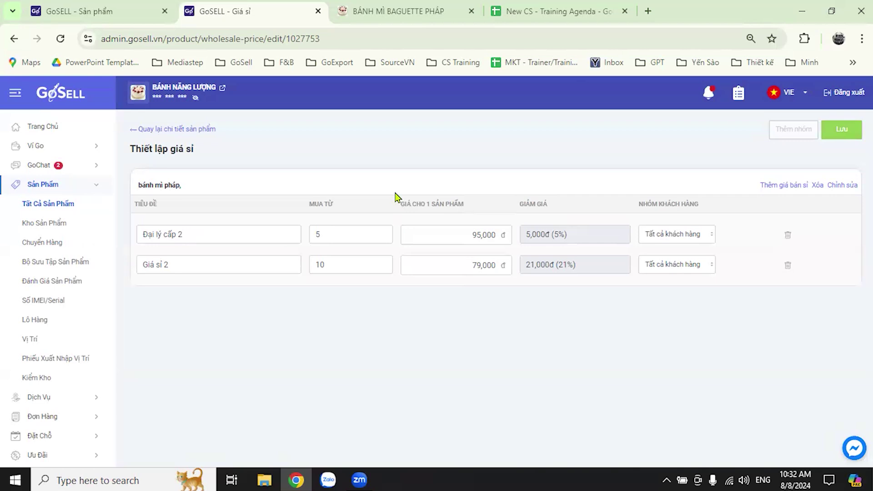
pyautogui.click(696, 239)
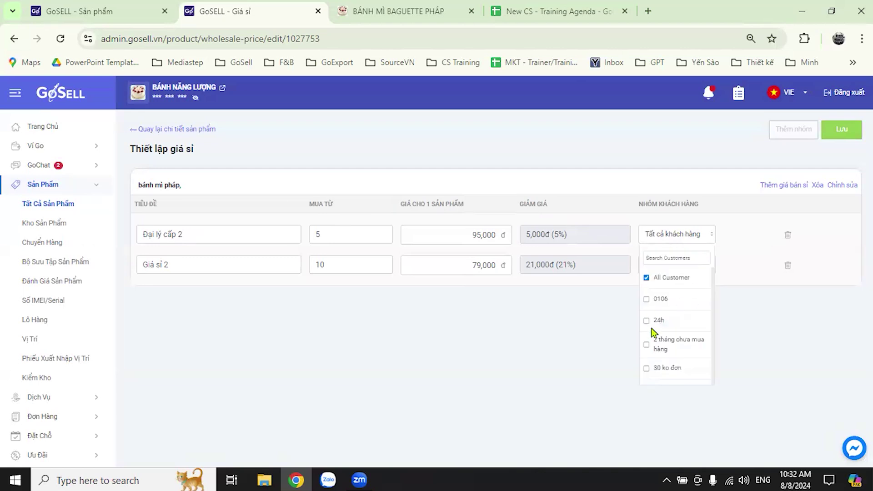
pyautogui.scroll(-5, 667, 334)
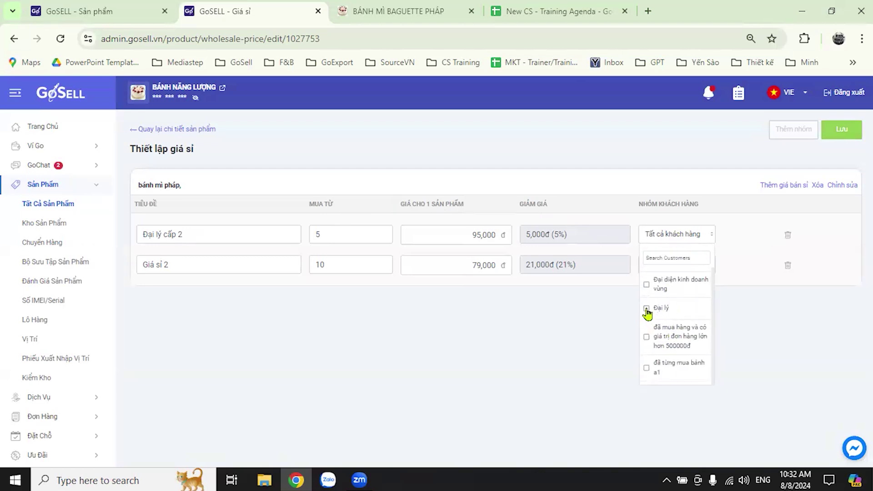
pyautogui.click(646, 309)
pyautogui.click(753, 310)
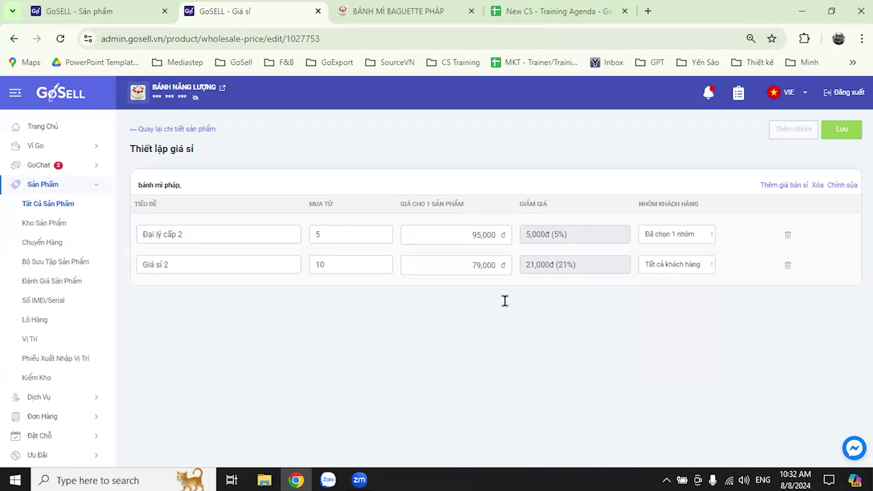
# Rename the second wholesale tier "Đại lý cấp 1" and set its minimum purchase quantity to 30
pyautogui.tripleClick(202, 264)
pyautogui.write('D')
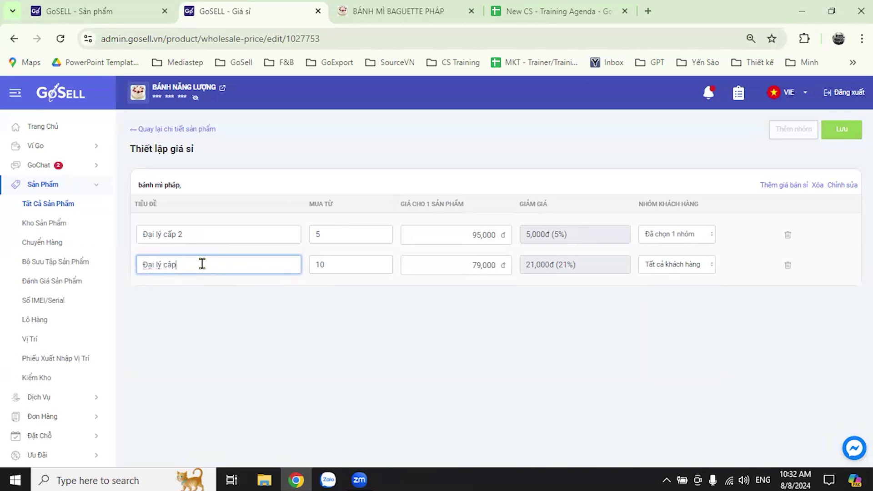
pyautogui.write('ại lý cấp 1')
pyautogui.click(347, 376)
pyautogui.doubleClick(363, 265)
pyautogui.write('30')
pyautogui.click(455, 313)
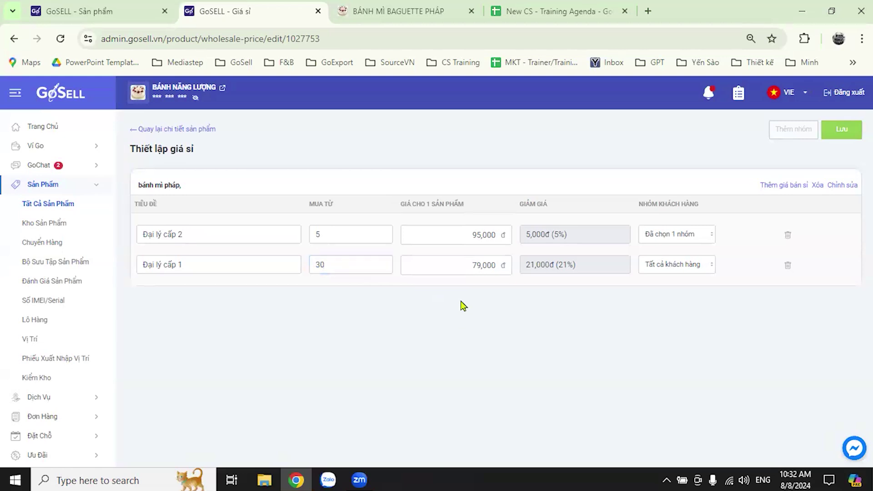
# Set the Đại lý cấp 1 tier's price per product to 85,000 đ
pyautogui.click(480, 266)
pyautogui.press('BackSpace')
pyautogui.press('BackSpace')
pyautogui.write('85')
pyautogui.click(568, 321)
# Assign the Đại lý cấp 1 tier to the Đại lý customer group and save the wholesale prices
pyautogui.click(702, 267)
pyautogui.scroll(-3, 671, 375)
pyautogui.scroll(4, 671, 376)
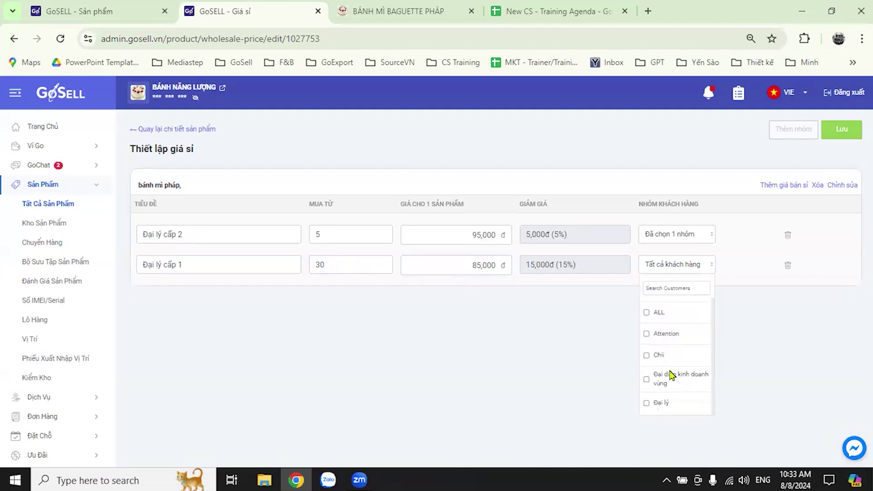
pyautogui.scroll(-5, 661, 337)
pyautogui.click(646, 339)
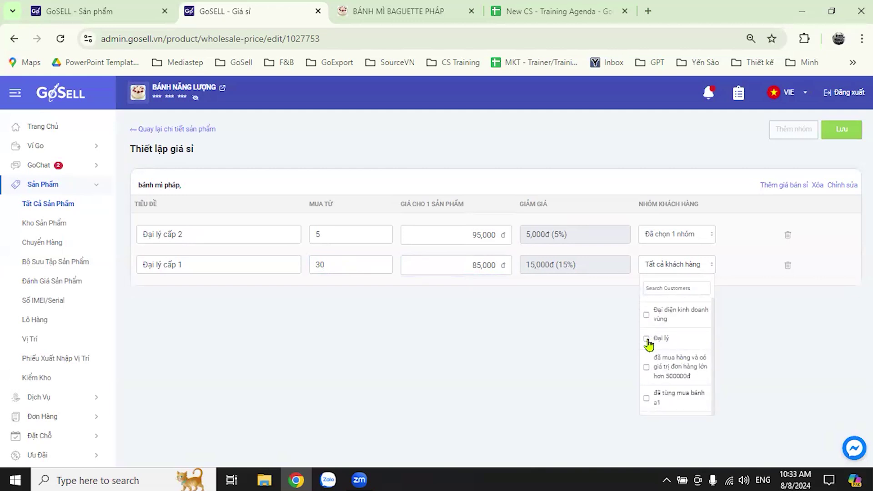
pyautogui.click(751, 351)
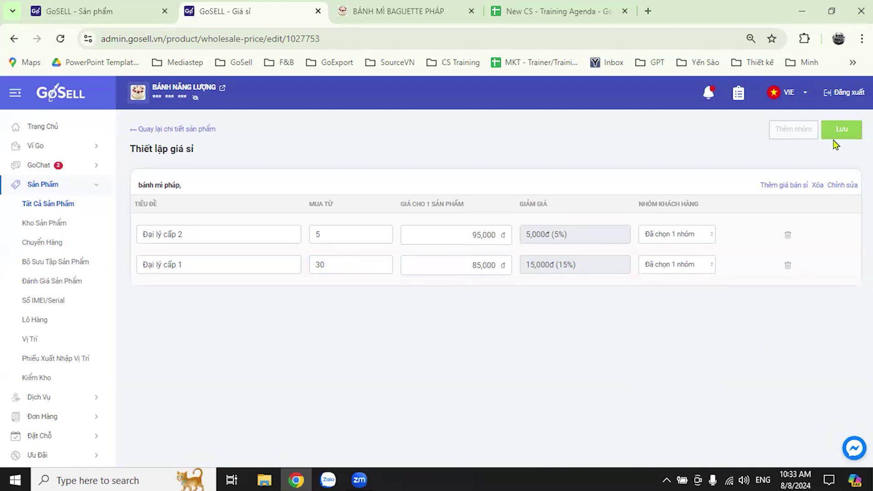
pyautogui.click(848, 133)
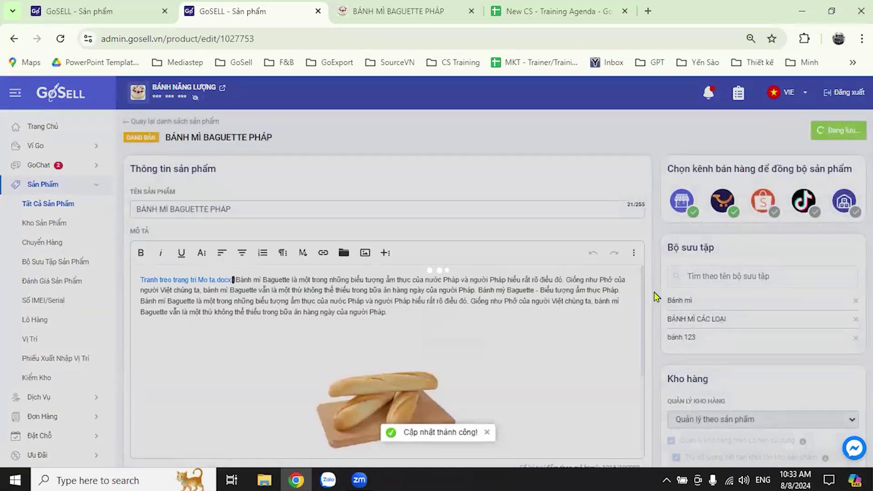
# Review the baguette's product details, including its variations, units, wholesale prices, deposit section and sales platforms
pyautogui.scroll(-10, 650, 302)
pyautogui.scroll(-7, 650, 311)
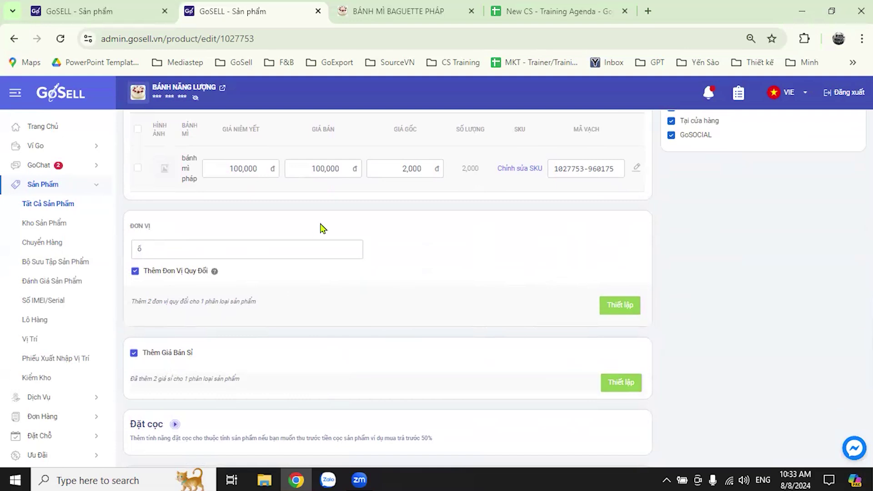
pyautogui.scroll(20, 584, 308)
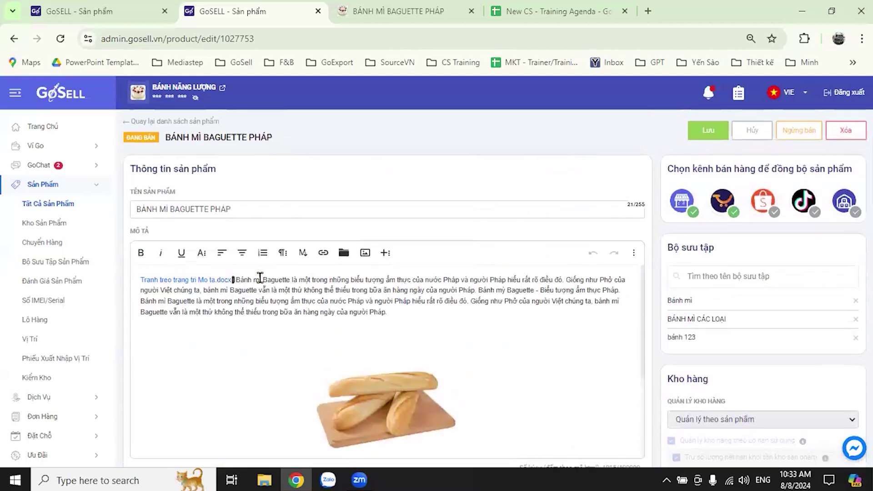
pyautogui.scroll(-3, 520, 271)
pyautogui.scroll(-4, 650, 286)
pyautogui.scroll(-8, 647, 287)
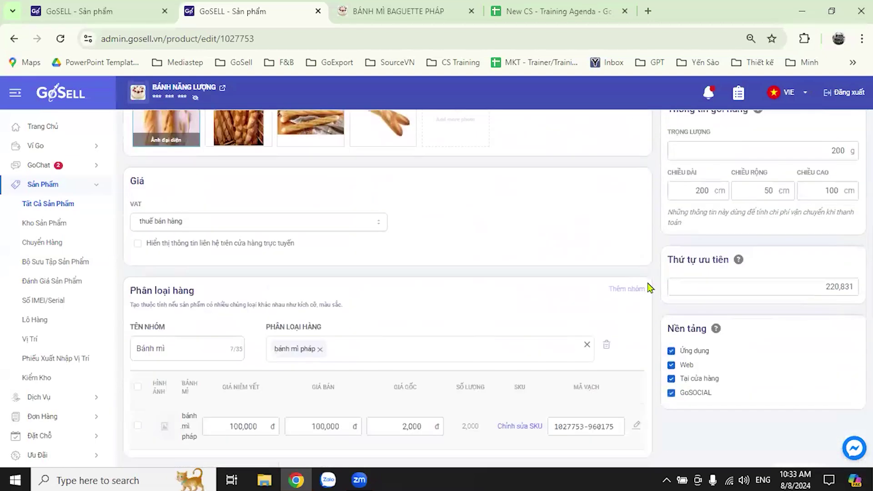
pyautogui.scroll(3, 633, 296)
pyautogui.scroll(-10, 634, 295)
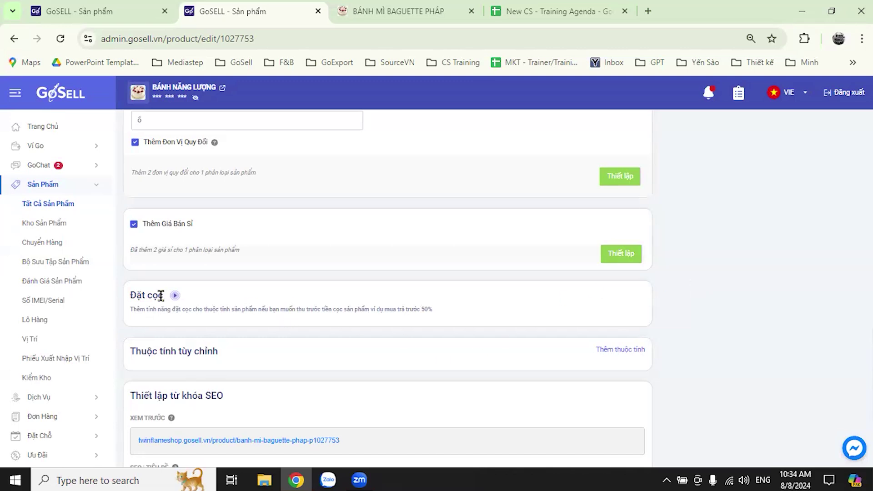
pyautogui.moveTo(174, 295)
pyautogui.scroll(-2, 646, 309)
pyautogui.scroll(2, 658, 293)
pyautogui.scroll(5, 618, 279)
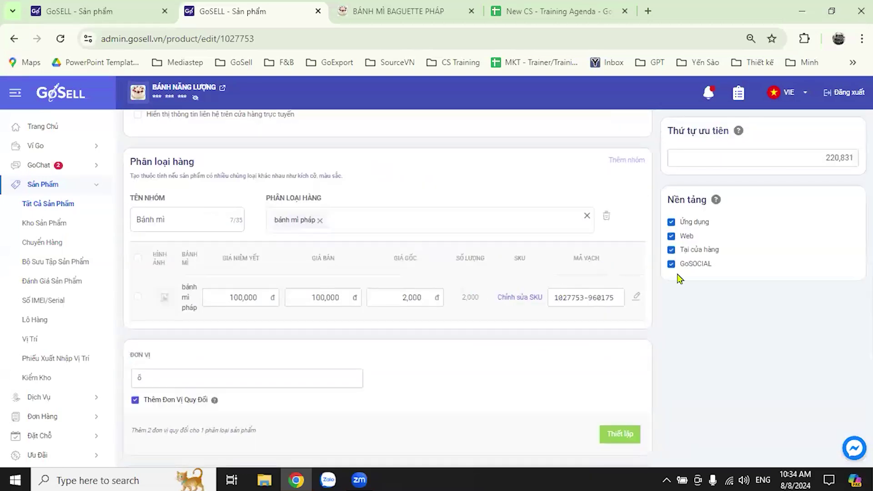
# Add an empty custom attribute row to the baguette and review its name, value and display settings
pyautogui.scroll(-7, 655, 301)
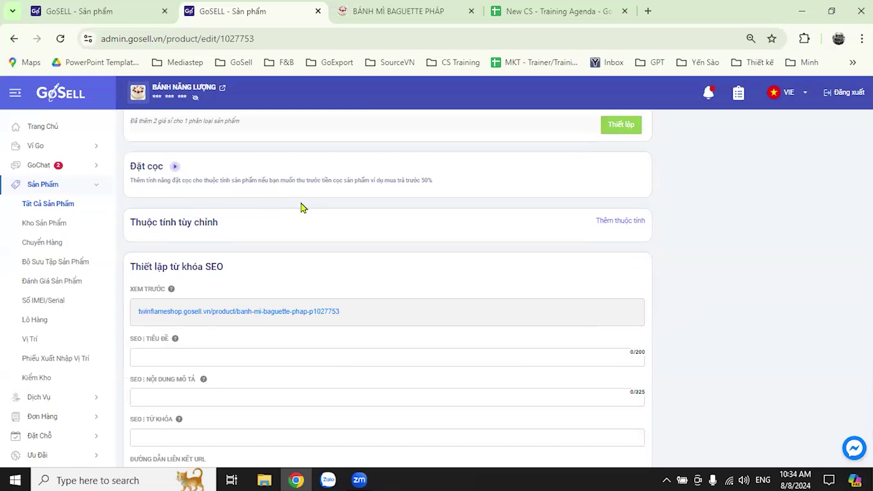
pyautogui.scroll(3, 668, 228)
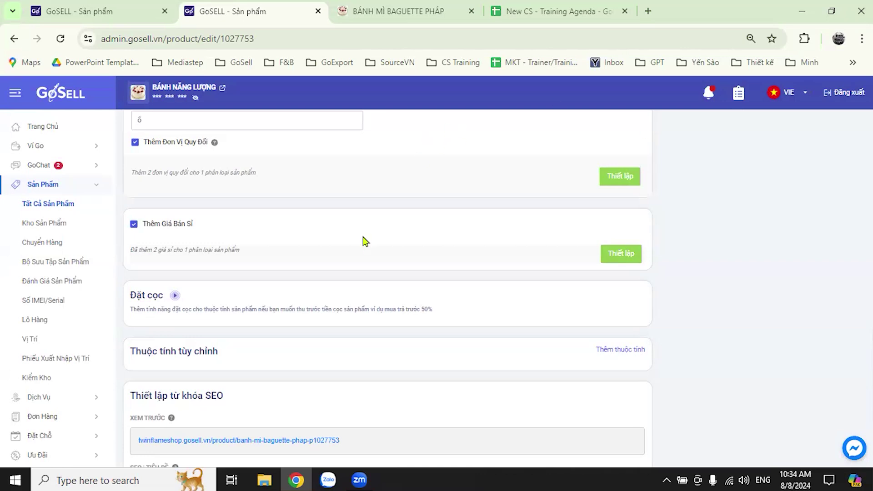
pyautogui.click(639, 351)
pyautogui.scroll(-3, 659, 293)
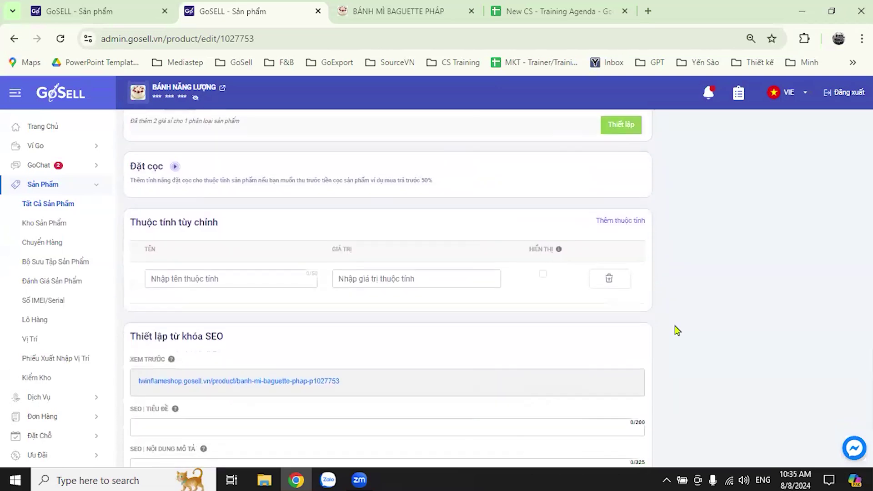
pyautogui.moveTo(559, 253)
pyautogui.scroll(-2, 559, 302)
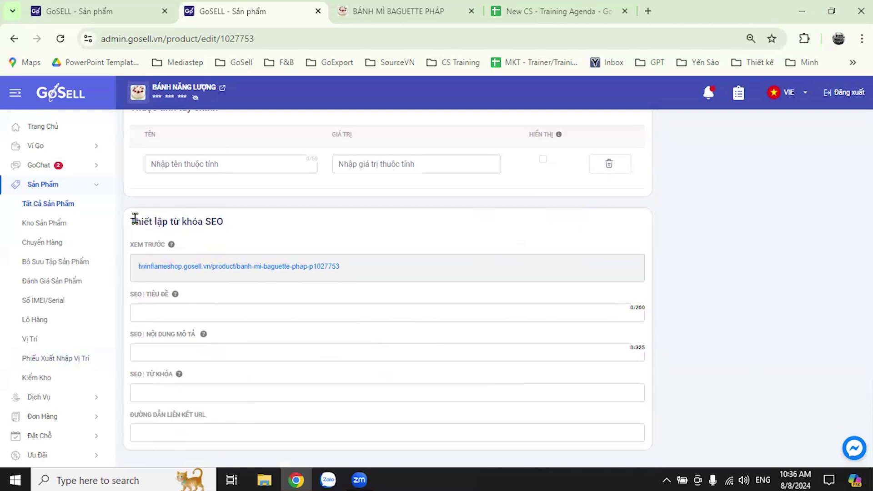
# Examine the baguette's SEO keyword section, including the link preview and SEO title field, alongside the rest of the product details
pyautogui.moveTo(135, 221); pyautogui.dragTo(235, 228)
pyautogui.click(365, 239)
pyautogui.scroll(6, 586, 359)
pyautogui.scroll(7, 606, 373)
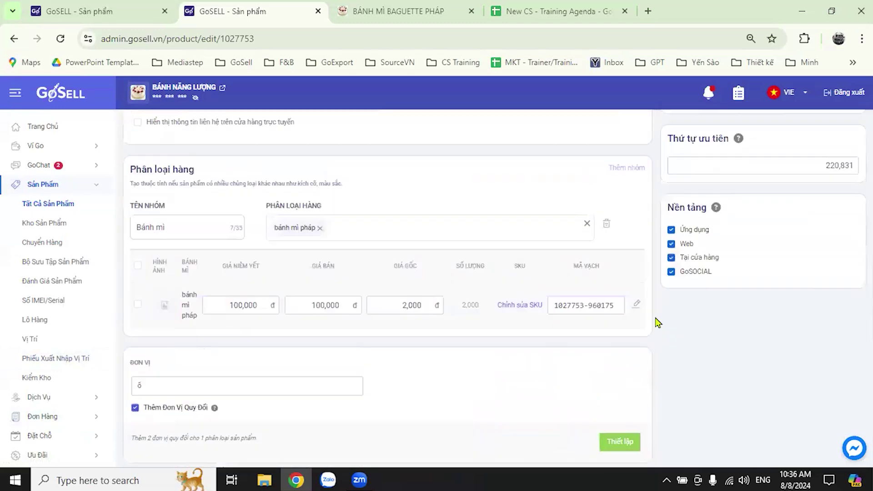
pyautogui.scroll(5, 653, 343)
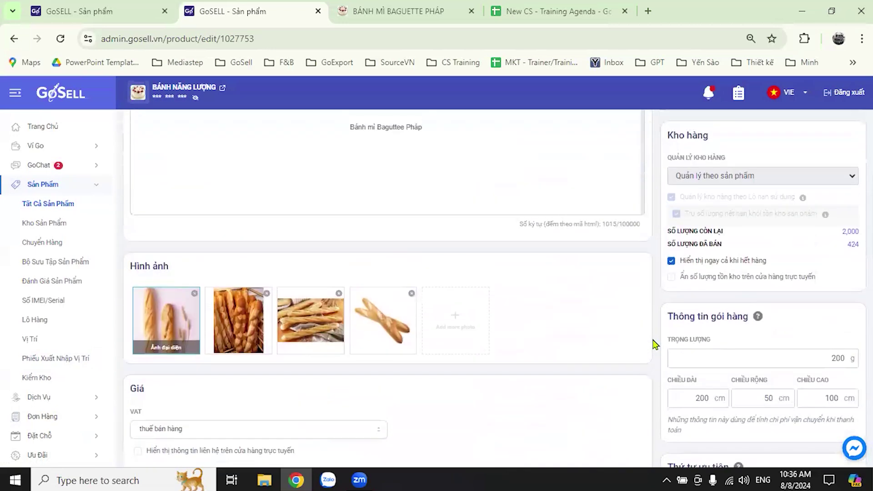
pyautogui.scroll(-12, 655, 344)
pyautogui.scroll(-4, 656, 344)
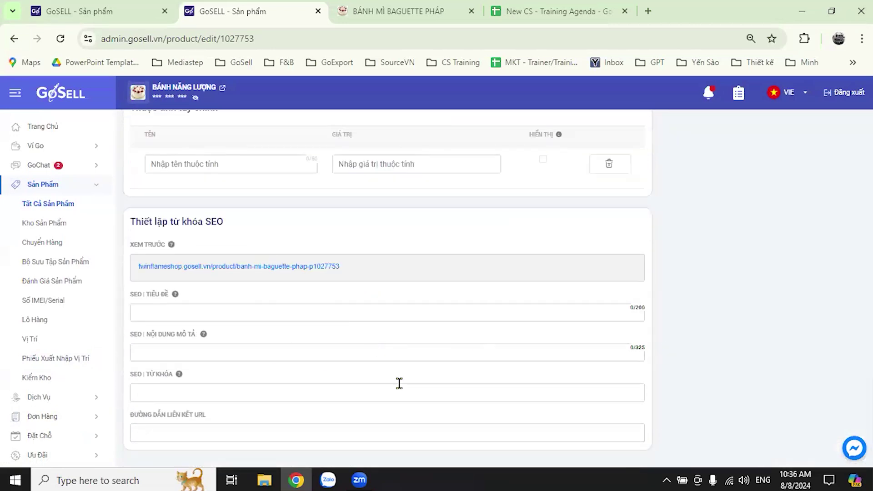
pyautogui.scroll(3, 653, 387)
pyautogui.scroll(-3, 651, 386)
pyautogui.scroll(15, 530, 328)
pyautogui.scroll(5, 587, 309)
pyautogui.scroll(-15, 650, 291)
pyautogui.scroll(-4, 647, 326)
pyautogui.click(199, 312)
pyautogui.click(660, 287)
pyautogui.click(271, 310)
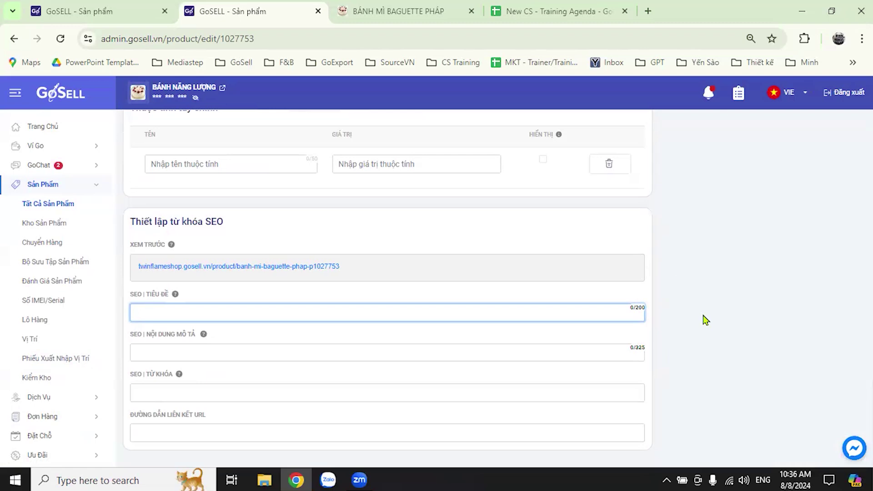
# Compare the baguette's product name with its SEO title field and examine the SEO keyword field
pyautogui.scroll(15, 646, 318)
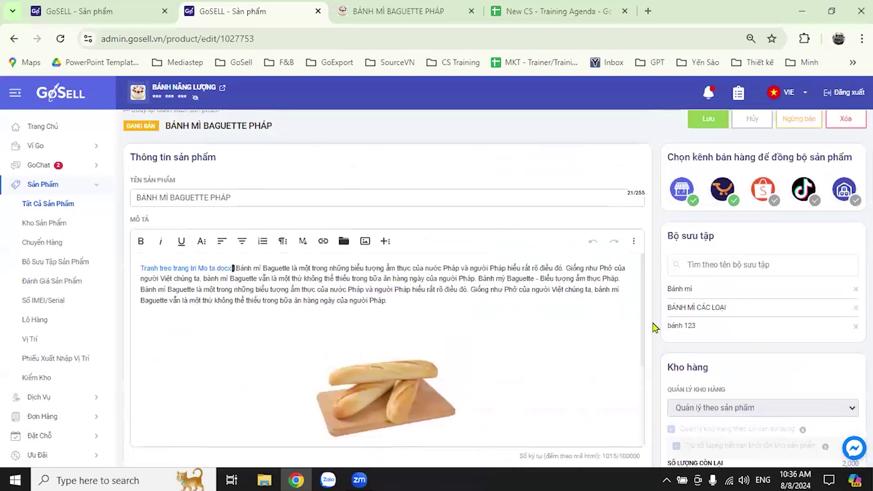
pyautogui.scroll(1, 653, 326)
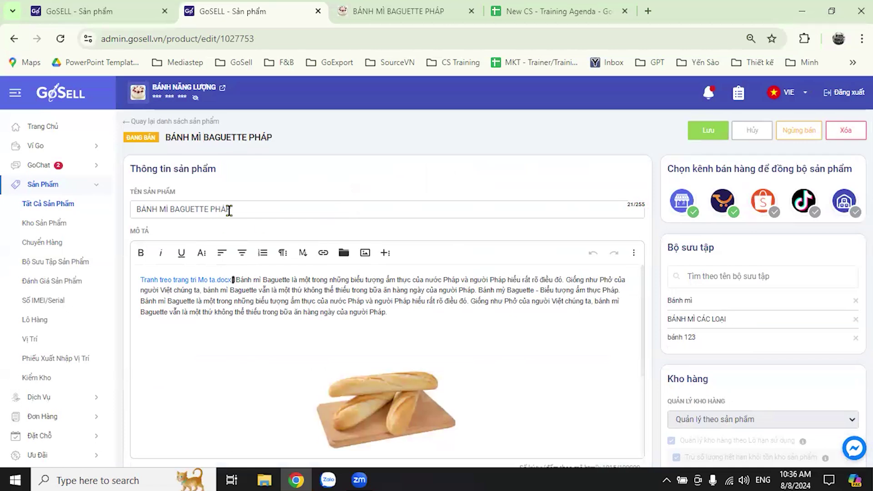
pyautogui.moveTo(241, 210); pyautogui.dragTo(134, 210)
pyautogui.click(326, 230)
pyautogui.click(423, 168)
pyautogui.scroll(-15, 649, 185)
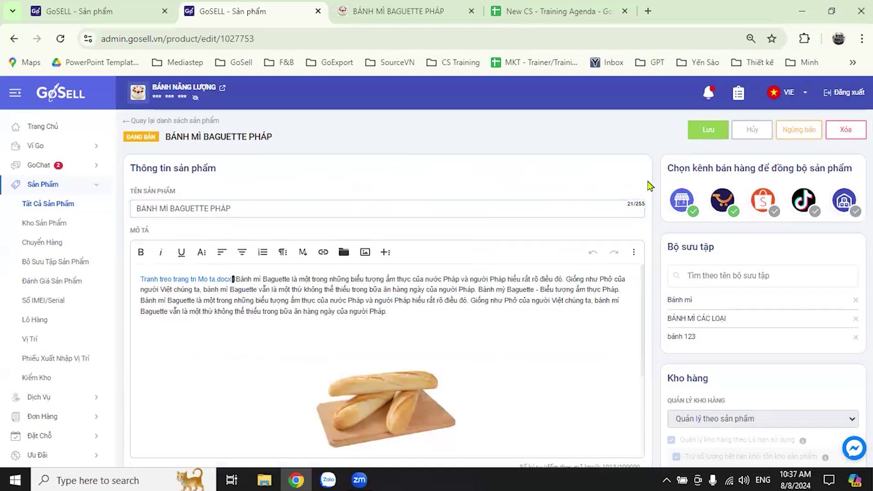
pyautogui.scroll(-2, 649, 186)
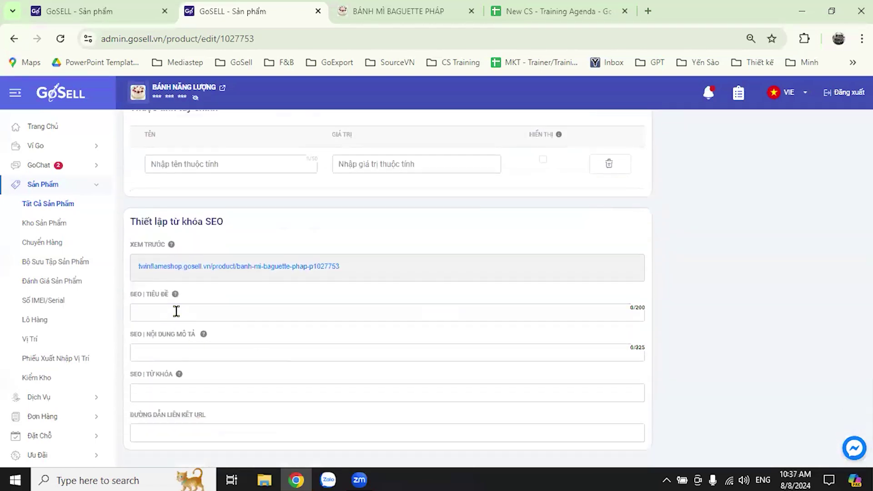
pyautogui.click(196, 314)
pyautogui.click(657, 250)
pyautogui.click(181, 315)
pyautogui.click(674, 233)
pyautogui.click(274, 396)
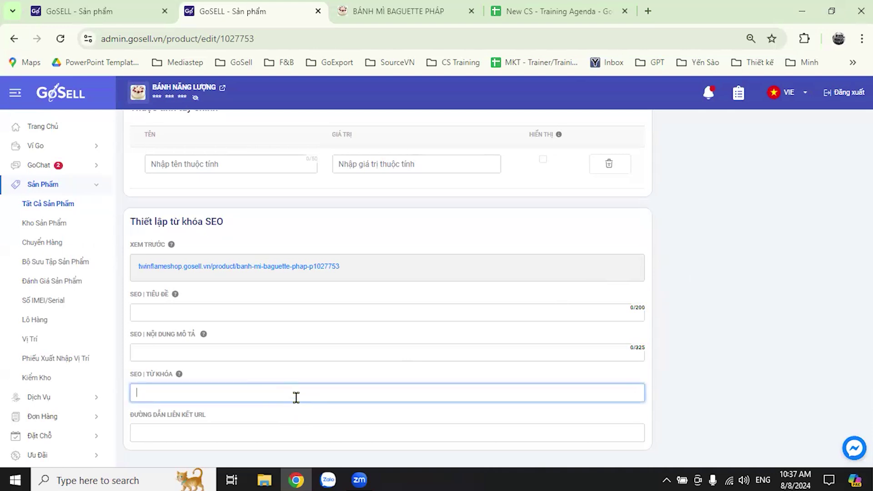
pyautogui.click(678, 344)
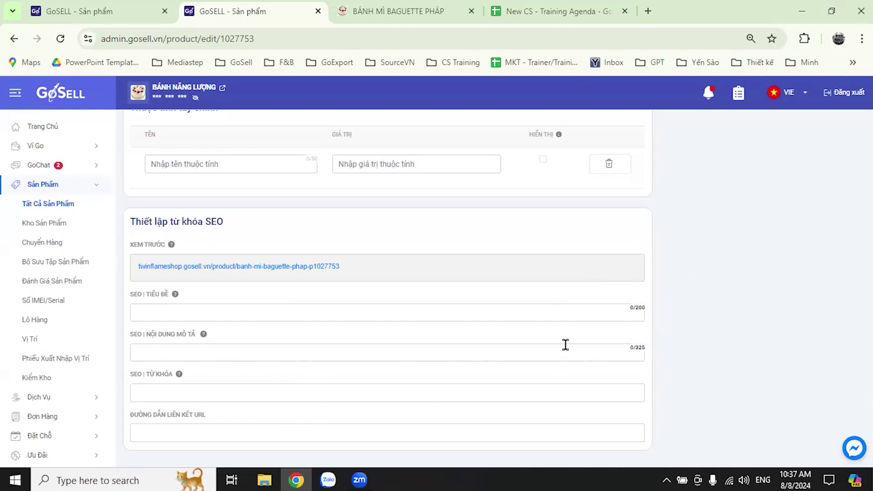
# Try to save the baguette product with the custom attribute row left empty
pyautogui.scroll(15, 615, 371)
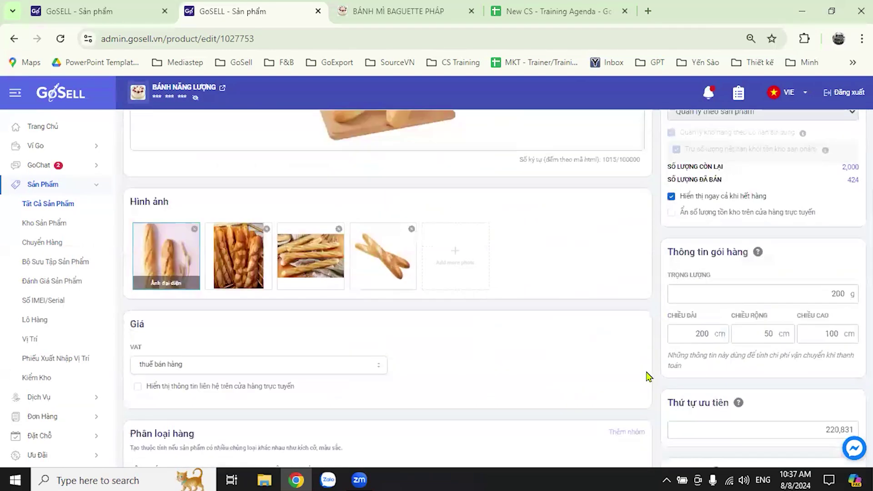
pyautogui.scroll(1, 662, 309)
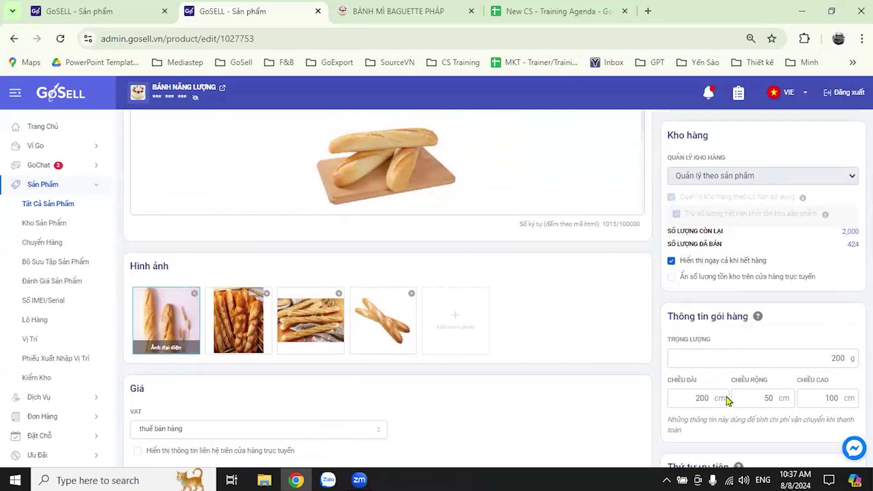
pyautogui.scroll(4, 664, 354)
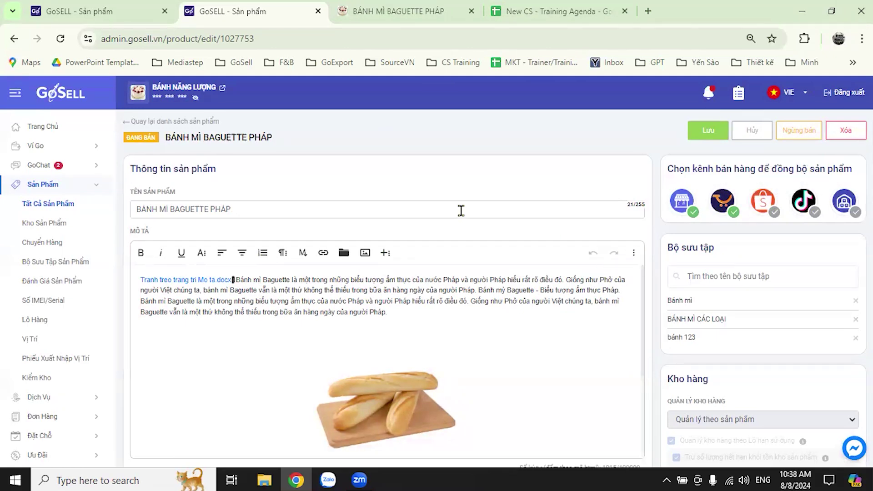
pyautogui.scroll(-15, 655, 249)
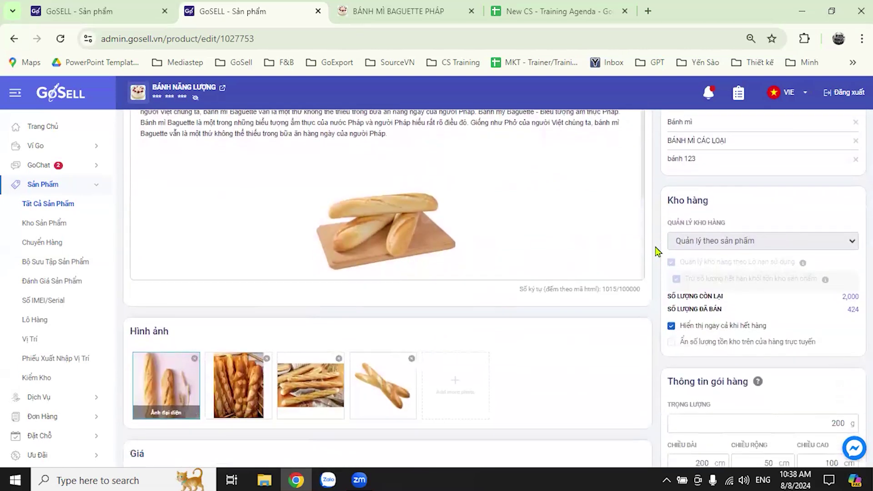
pyautogui.scroll(15, 663, 257)
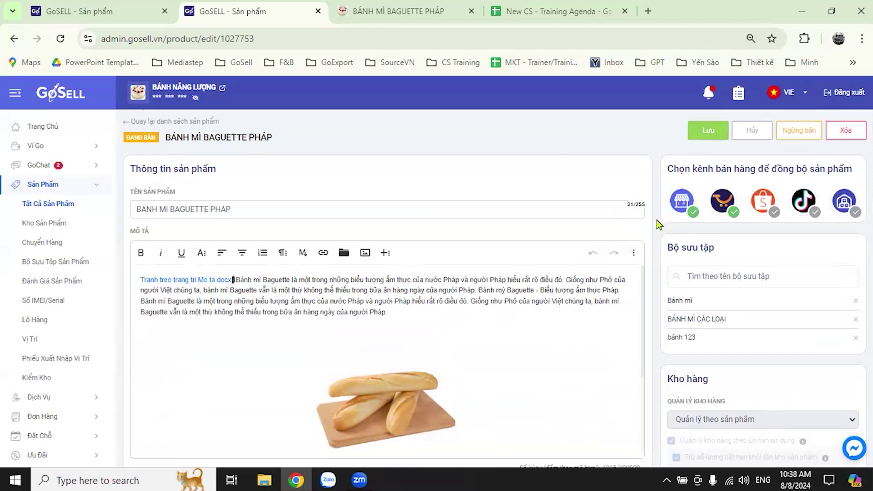
pyautogui.click(707, 133)
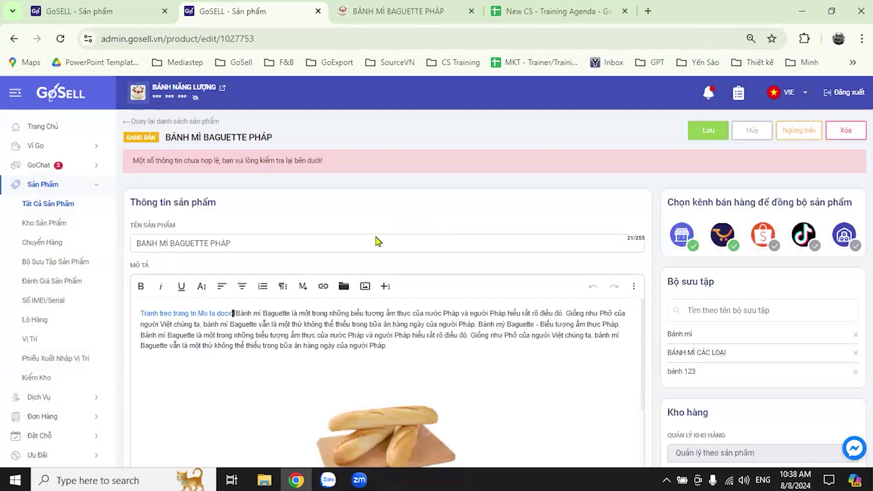
# Delete the empty custom attribute row and save the baguette product
pyautogui.scroll(-12, 626, 259)
pyautogui.scroll(-8, 632, 297)
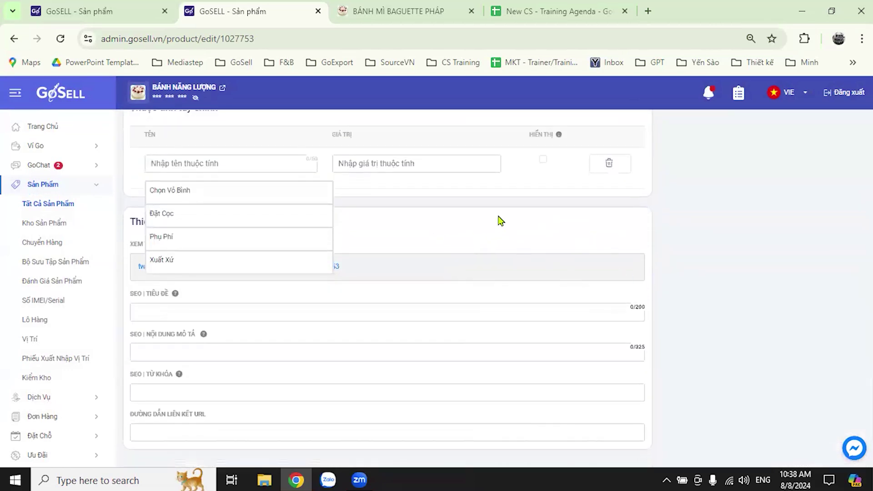
pyautogui.scroll(2, 598, 236)
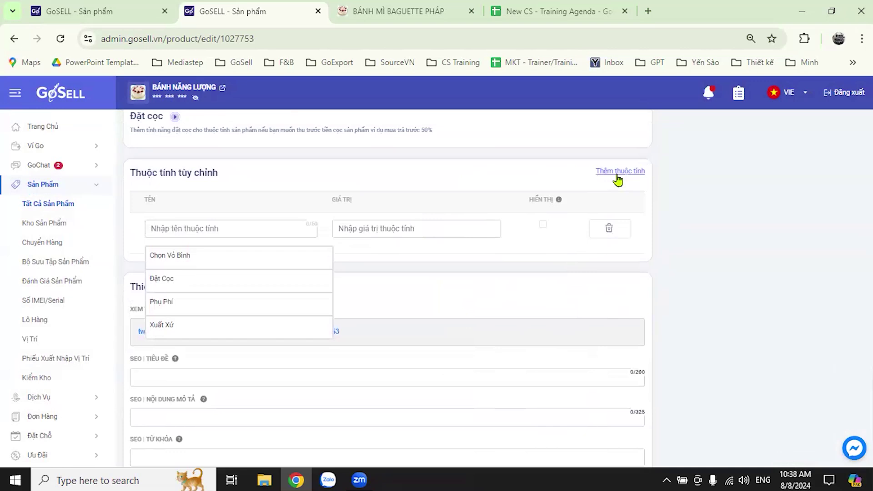
pyautogui.click(610, 228)
pyautogui.scroll(5, 636, 257)
pyautogui.scroll(15, 654, 255)
pyautogui.click(706, 130)
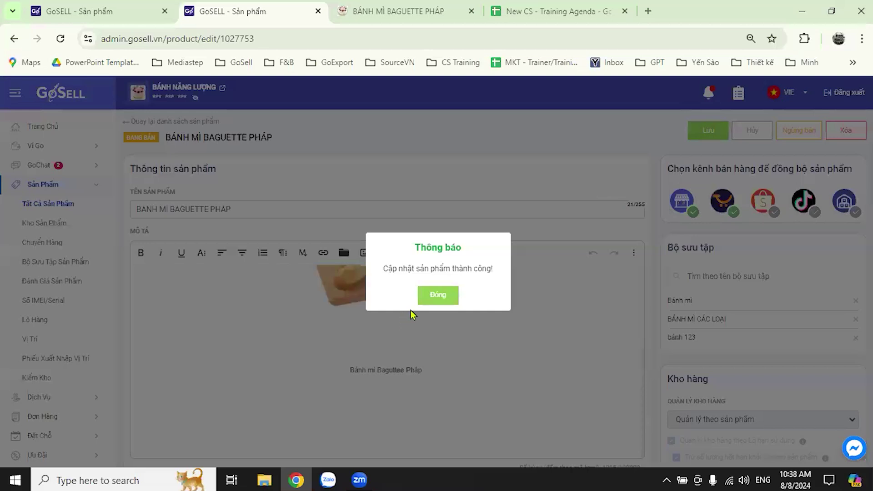
pyautogui.click(516, 231)
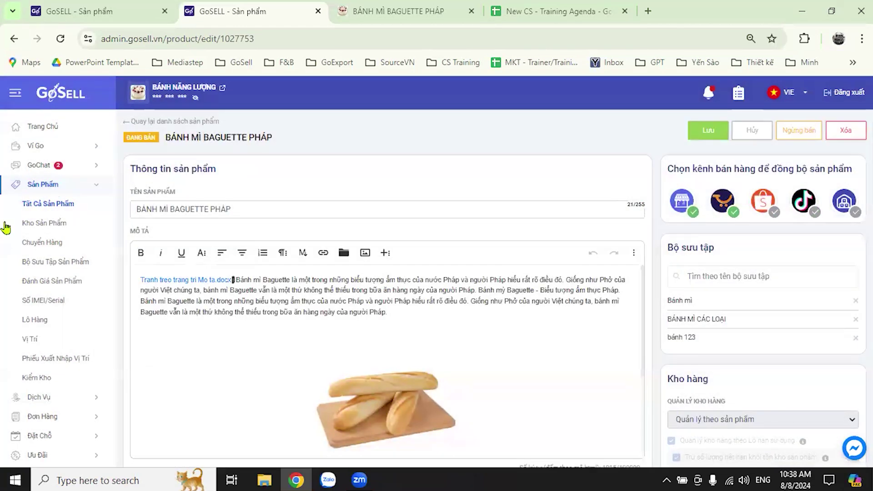
# Return to the list of all products and close the duplicate GoSELL browser tab
pyautogui.click(54, 210)
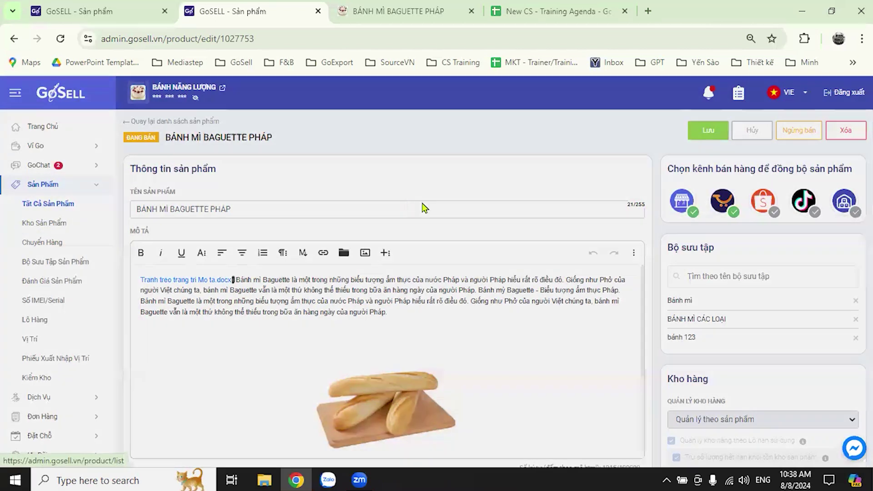
pyautogui.click(452, 300)
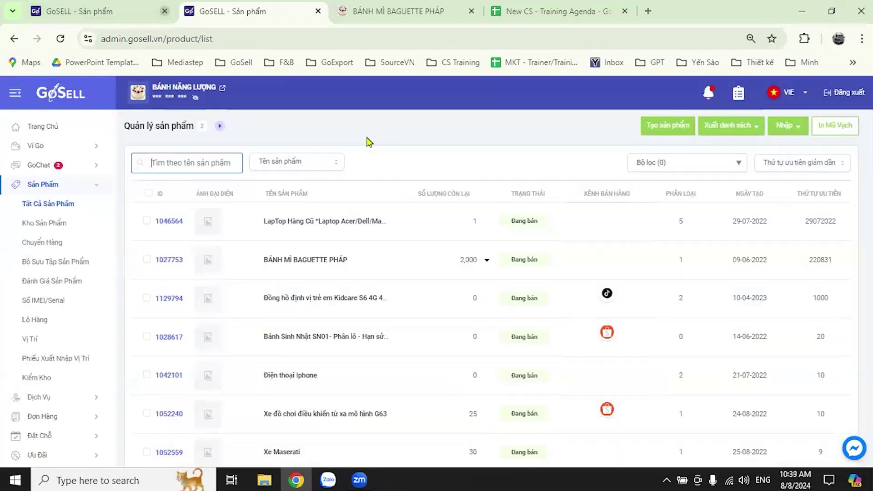
pyautogui.click(165, 11)
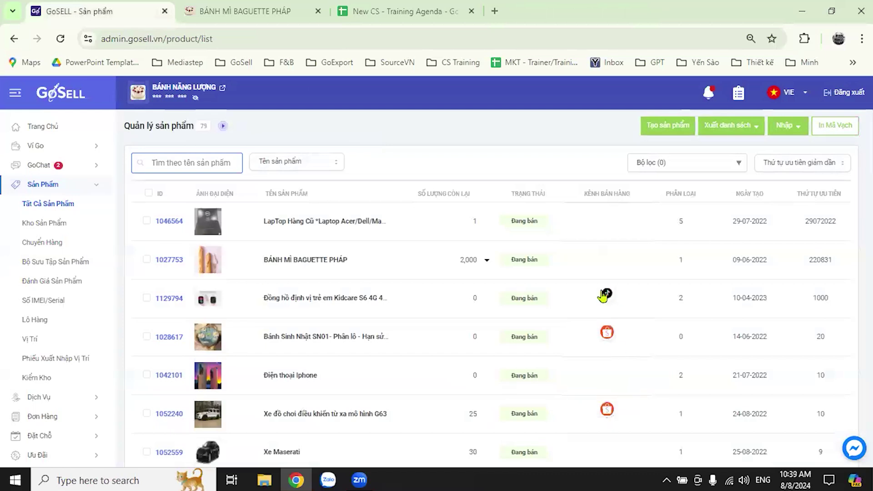
# Examine the product list's stock, status and sales channel columns, and its filters for branch, collection, platform, channel and status
pyautogui.scroll(-2, 610, 310)
pyautogui.scroll(-8, 608, 311)
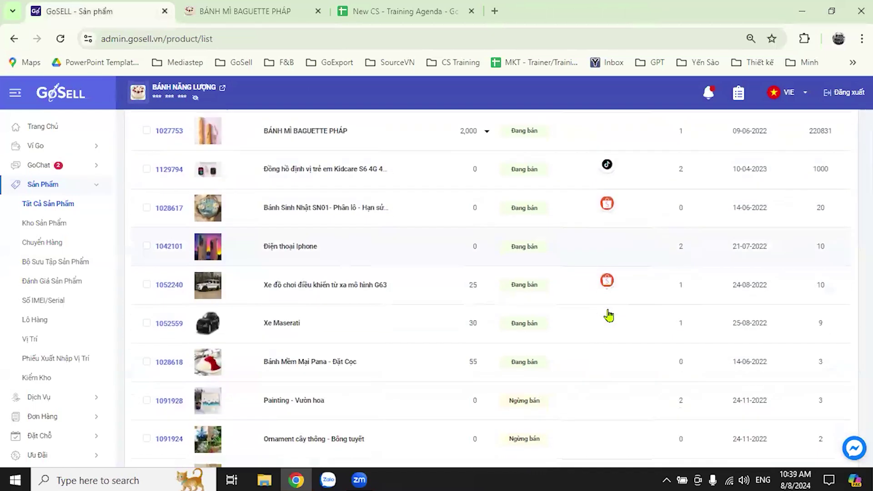
pyautogui.scroll(-7, 608, 318)
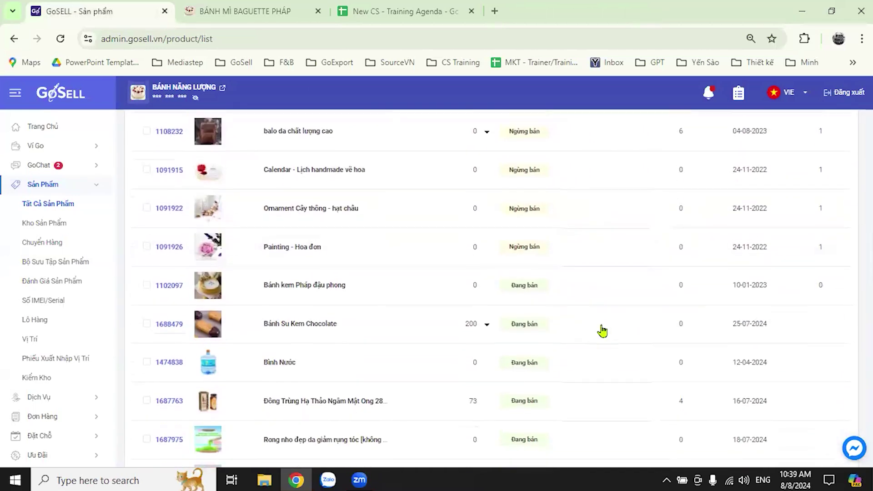
pyautogui.scroll(14, 611, 314)
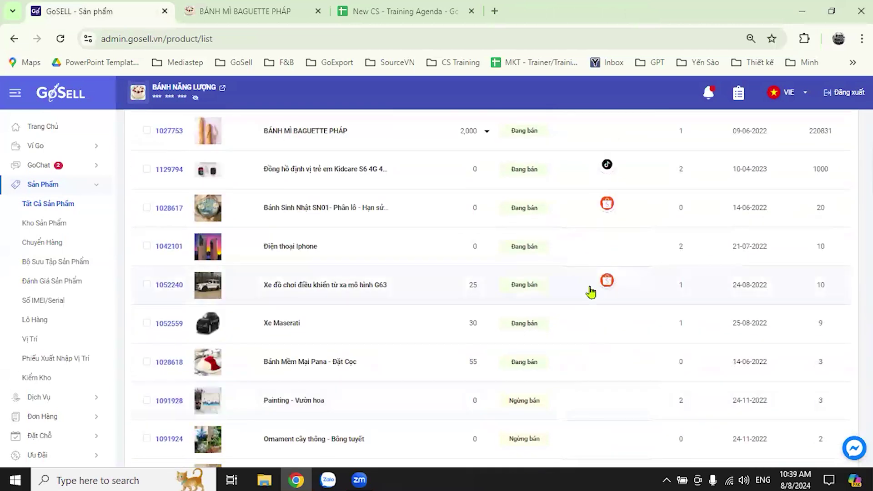
pyautogui.scroll(3, 616, 291)
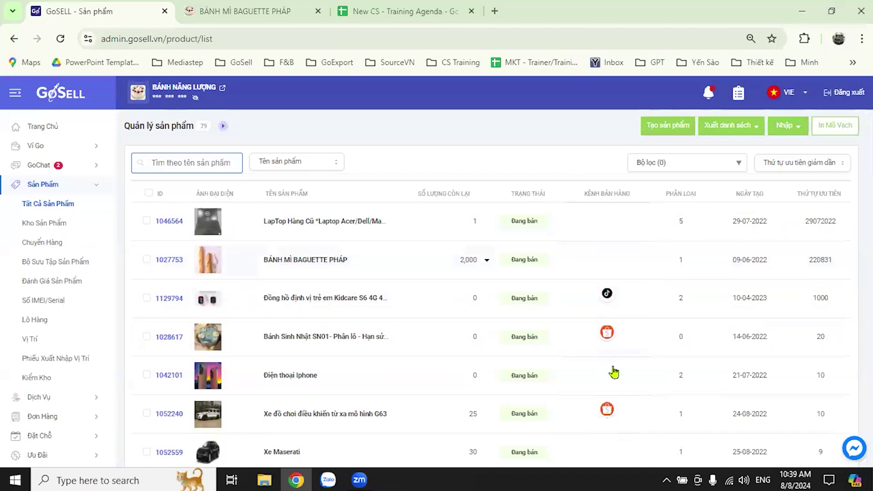
pyautogui.click(706, 167)
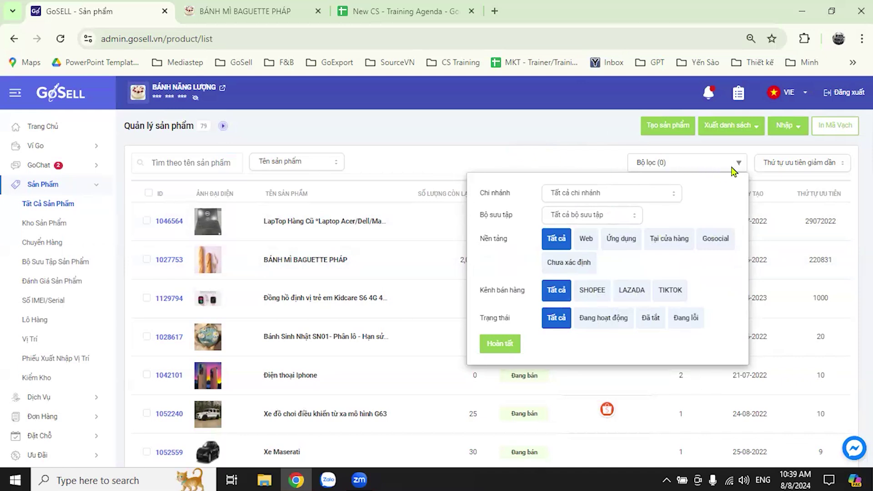
pyautogui.click(711, 169)
pyautogui.scroll(-5, 450, 257)
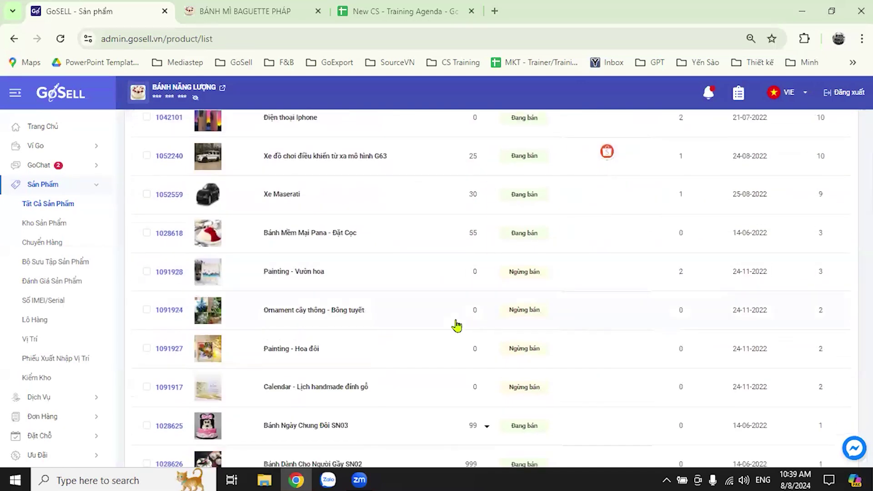
pyautogui.scroll(5, 457, 326)
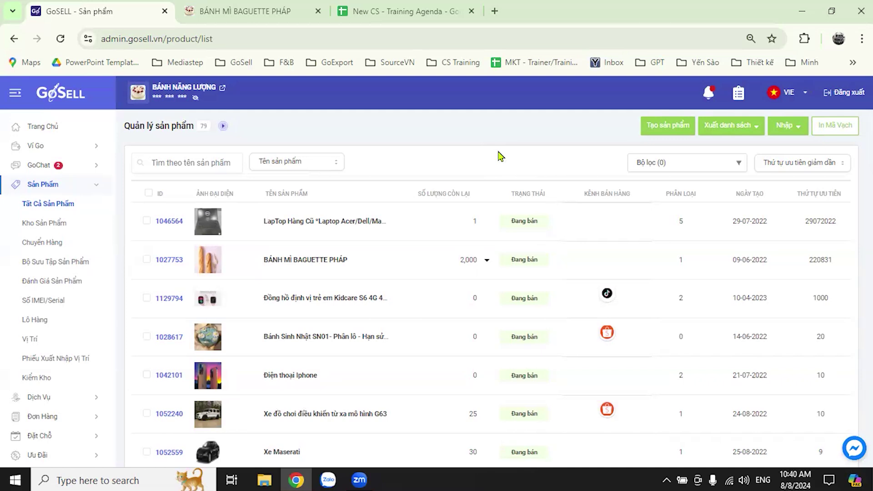
# Open the IMEI/Serial number list and review each serial's status, product and branch
pyautogui.click(55, 304)
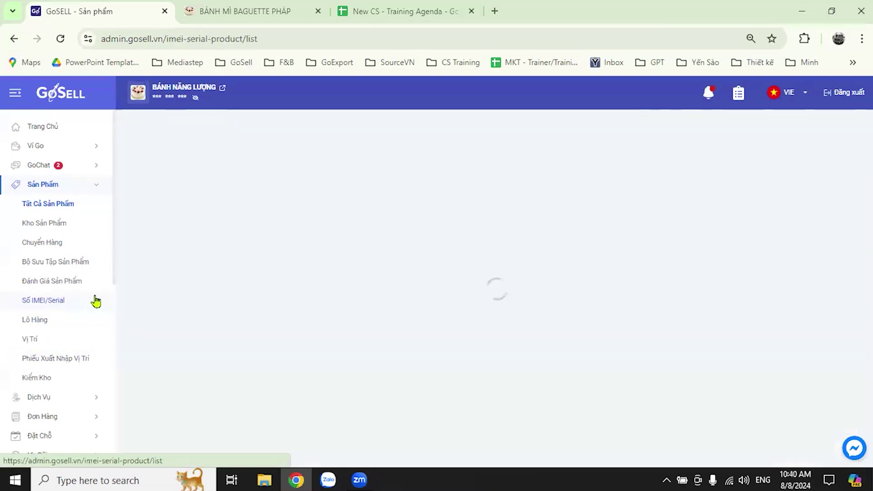
pyautogui.scroll(-3, 241, 341)
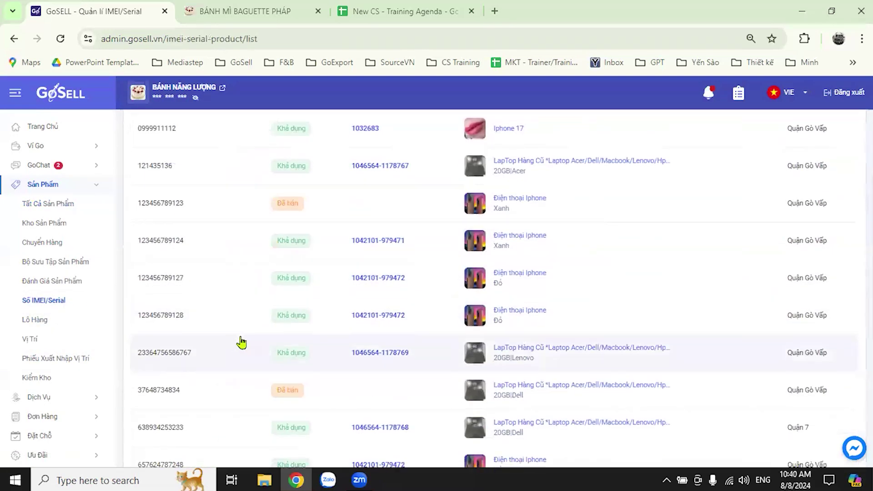
pyautogui.scroll(-5, 241, 342)
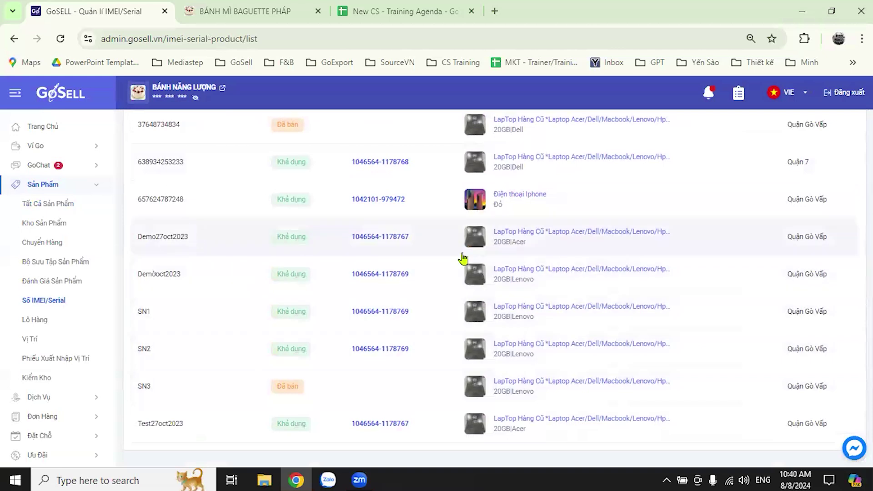
# Open the used laptop's 20GB Acer variation from the Demo27oct2023 entry and examine its description, price and stock sections
pyautogui.click(568, 236)
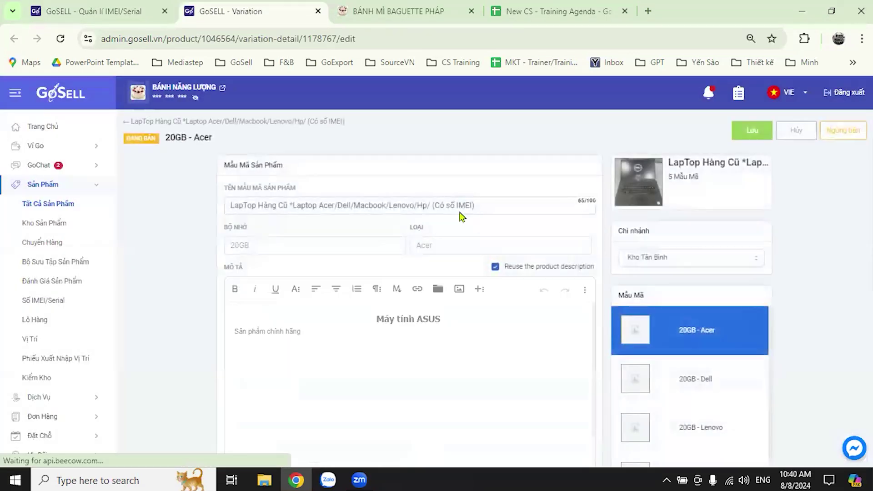
pyautogui.scroll(-3, 591, 266)
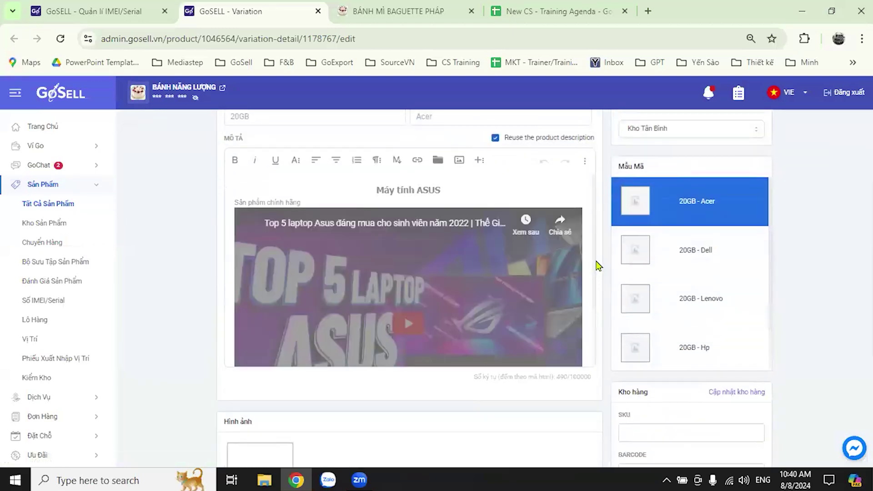
pyautogui.scroll(-4, 599, 262)
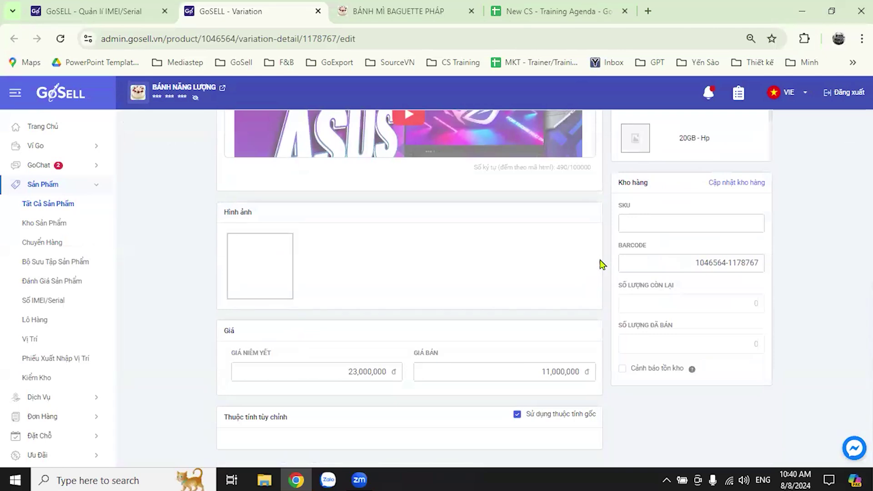
pyautogui.scroll(3, 600, 422)
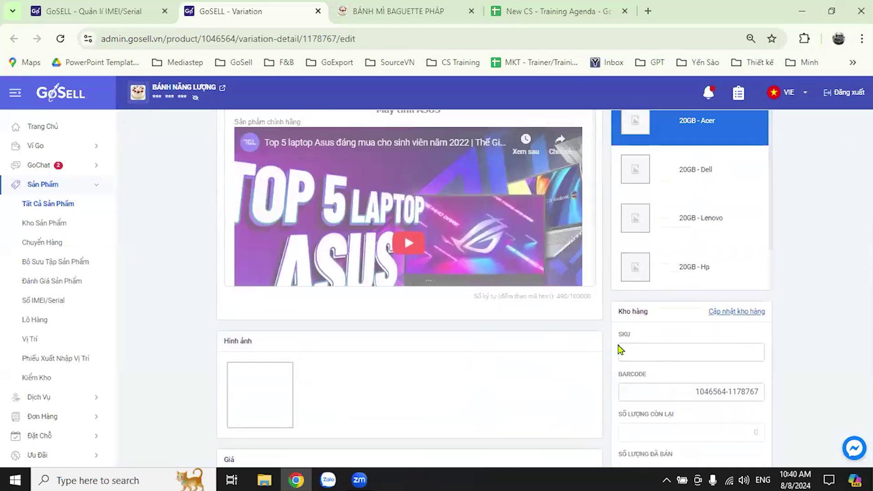
# Examine the Acer variation's IMEI/Serial entry dialog by deselecting and reselecting the Kho Tân Bình branch, and close it without saving
pyautogui.click(743, 313)
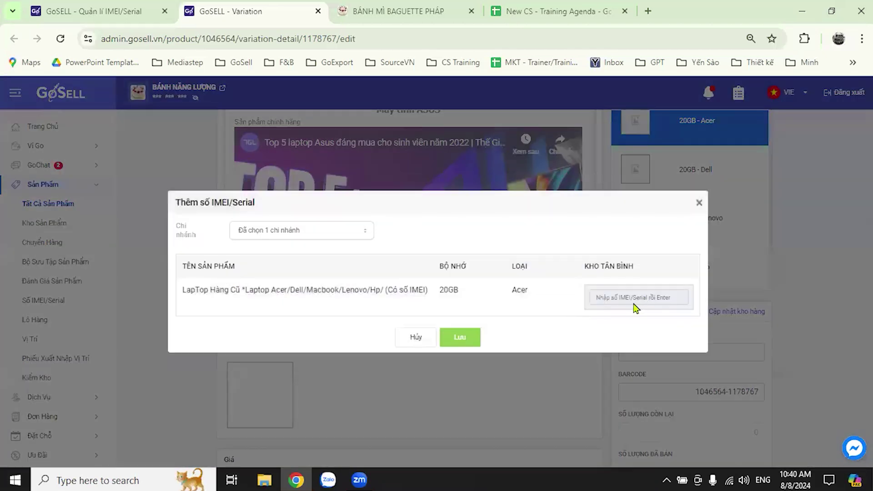
pyautogui.click(345, 230)
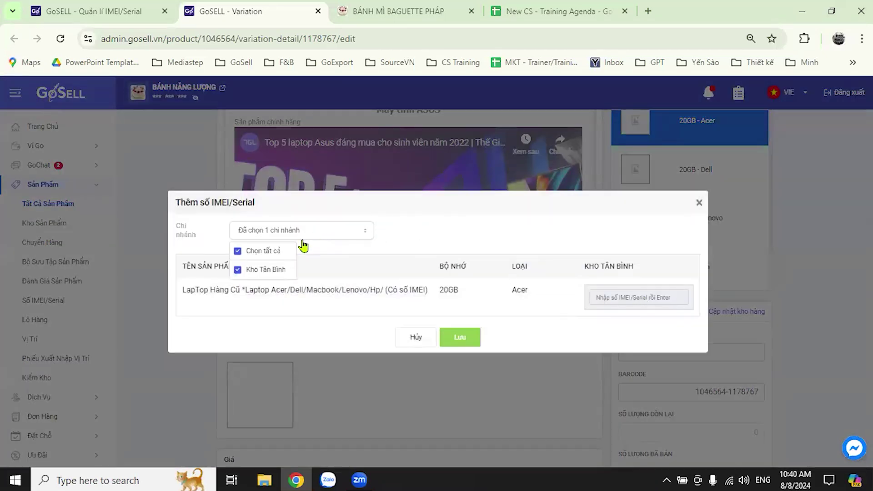
pyautogui.click(594, 226)
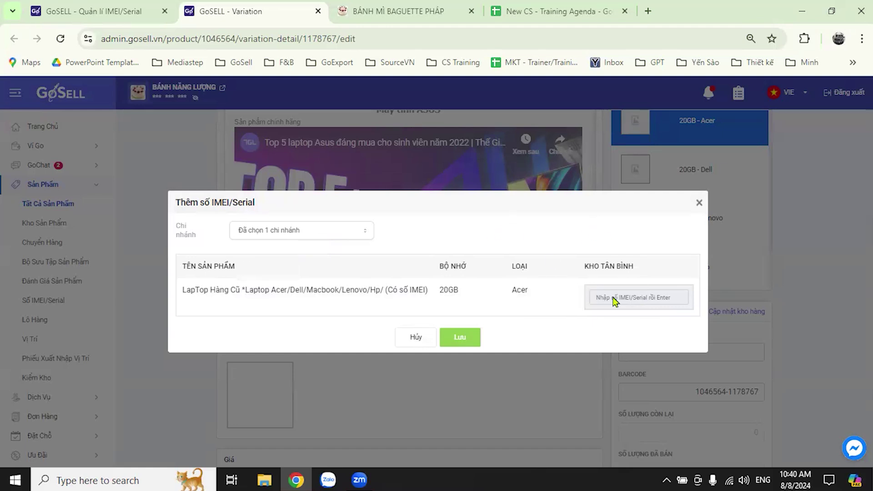
pyautogui.click(313, 237)
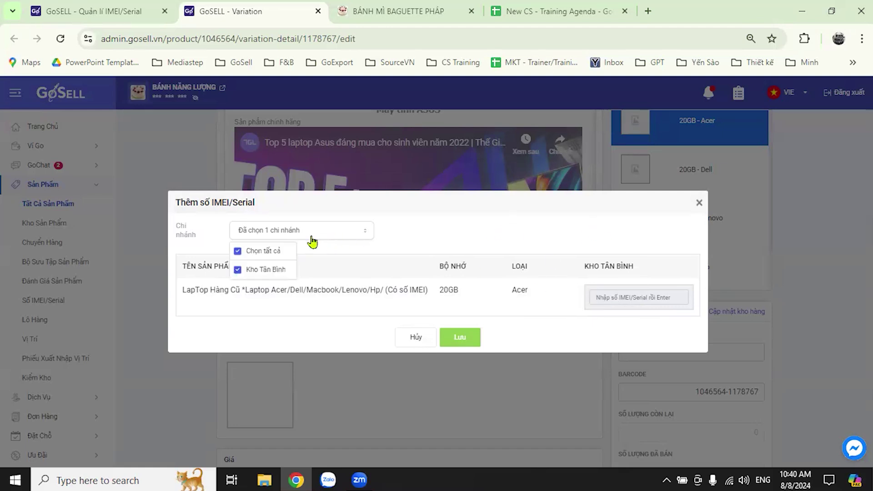
pyautogui.click(273, 271)
pyautogui.click(451, 230)
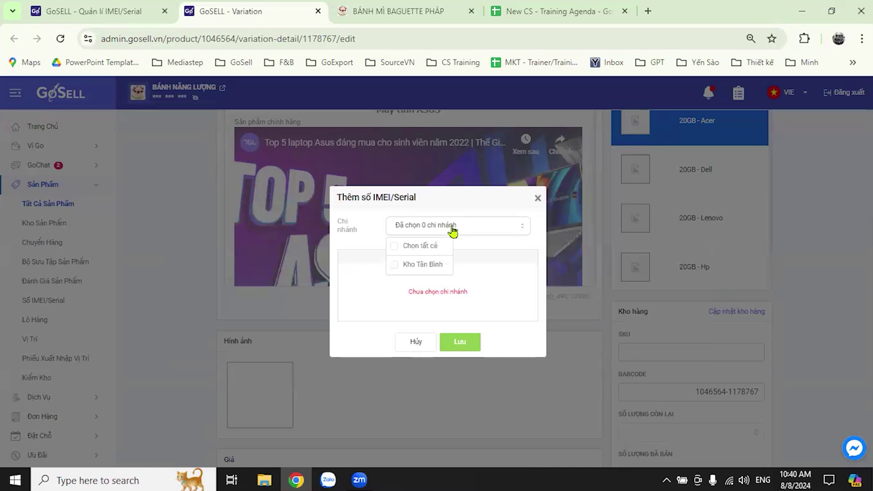
pyautogui.click(394, 246)
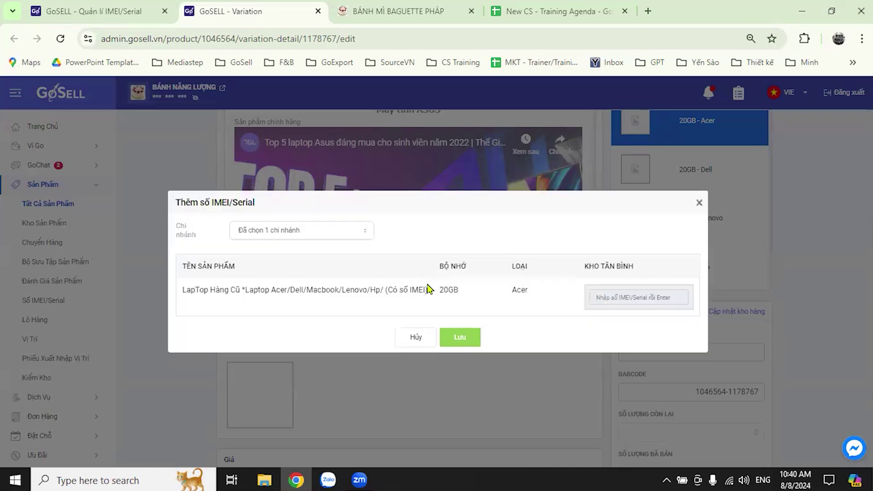
pyautogui.click(700, 202)
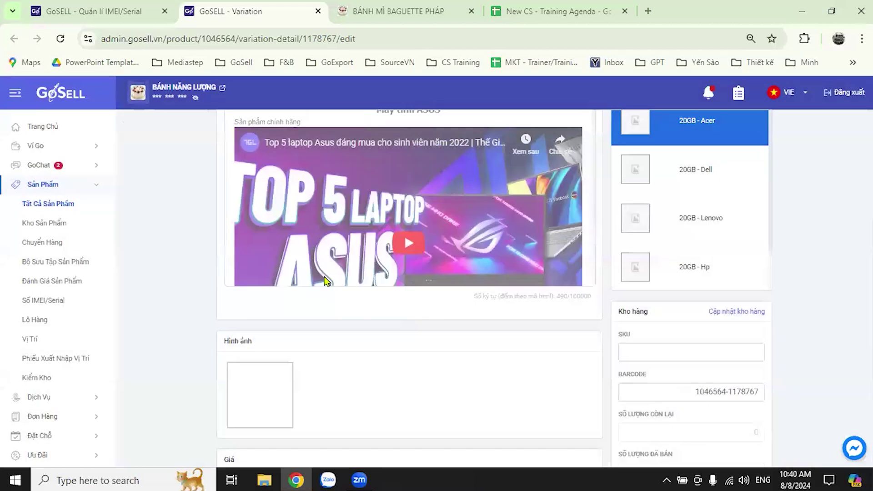
# Review the Acer variation's details and return to its parent laptop product page
pyautogui.scroll(4, 602, 341)
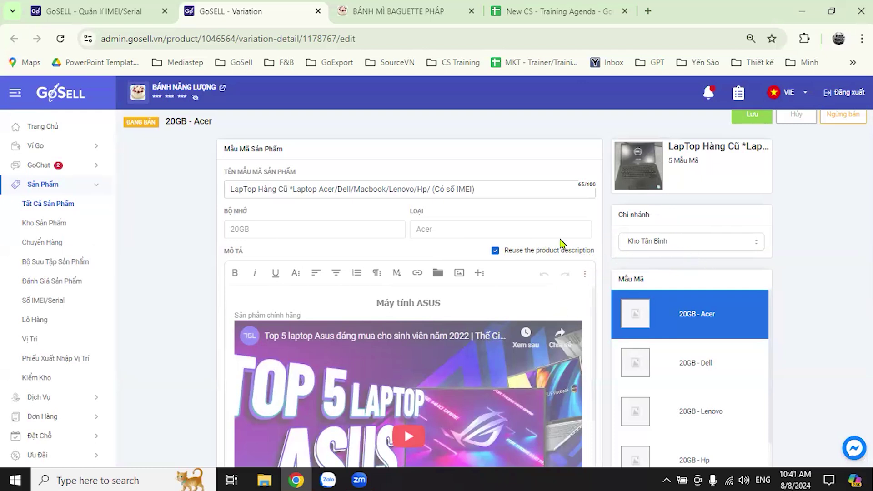
pyautogui.scroll(-2, 583, 240)
pyautogui.scroll(2, 591, 304)
pyautogui.scroll(1, 589, 182)
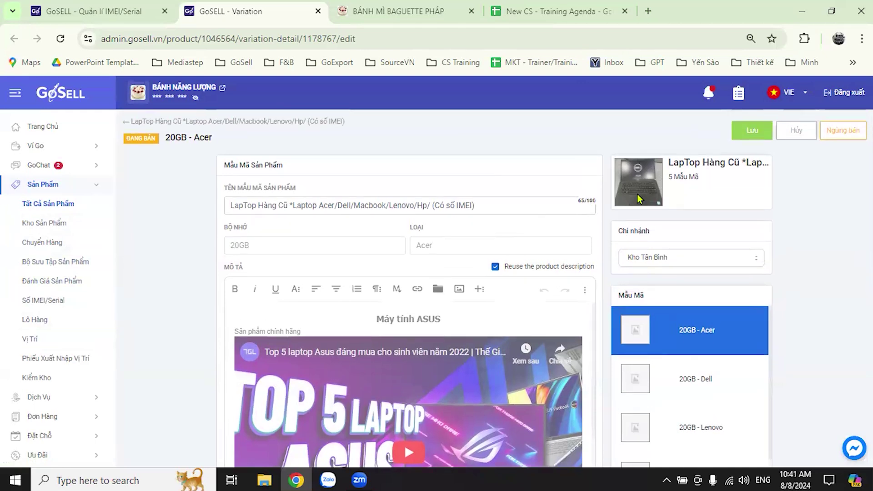
pyautogui.click(130, 126)
pyautogui.click(453, 302)
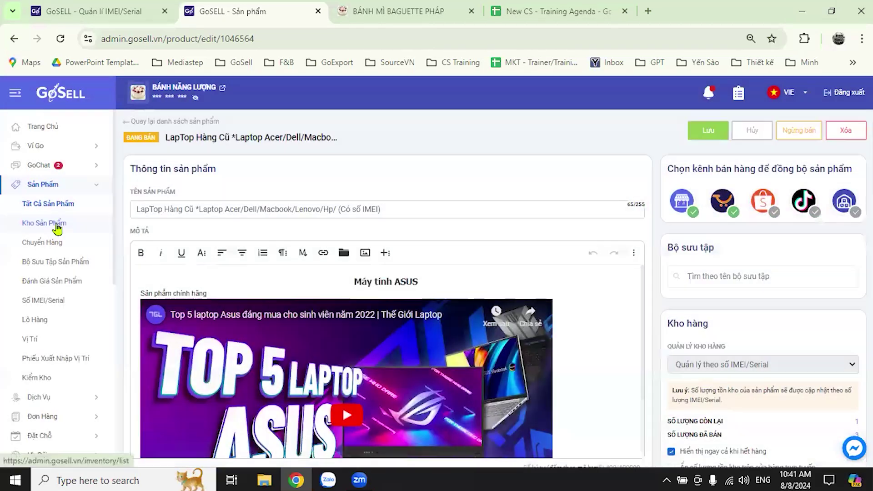
# Open the product inventory and look through the stock, sold and in-transaction quantities of the listed products
pyautogui.click(68, 224)
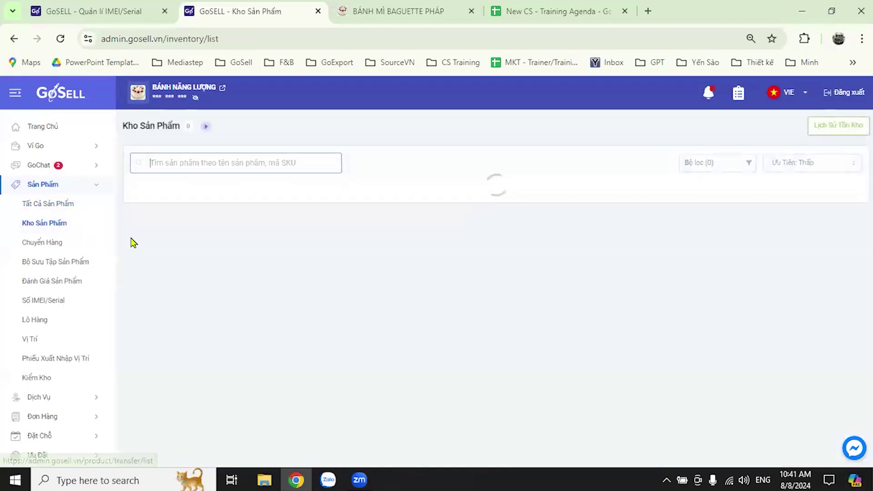
pyautogui.scroll(-4, 405, 311)
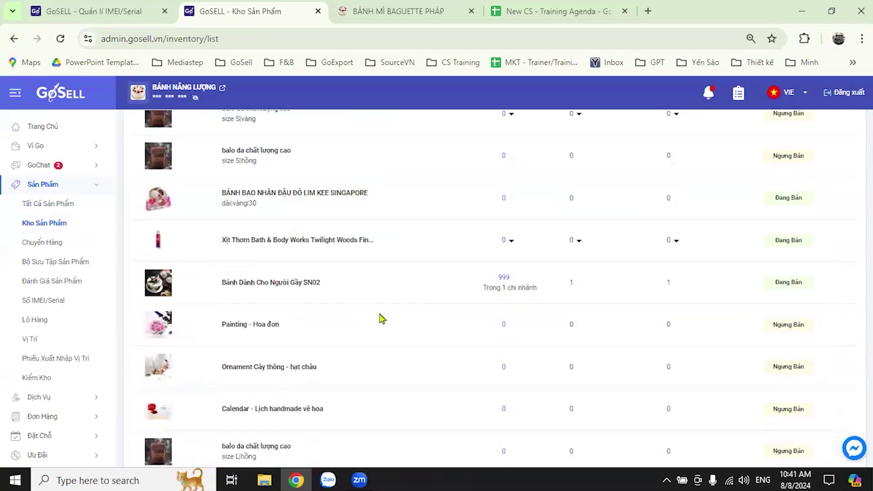
pyautogui.scroll(4, 386, 318)
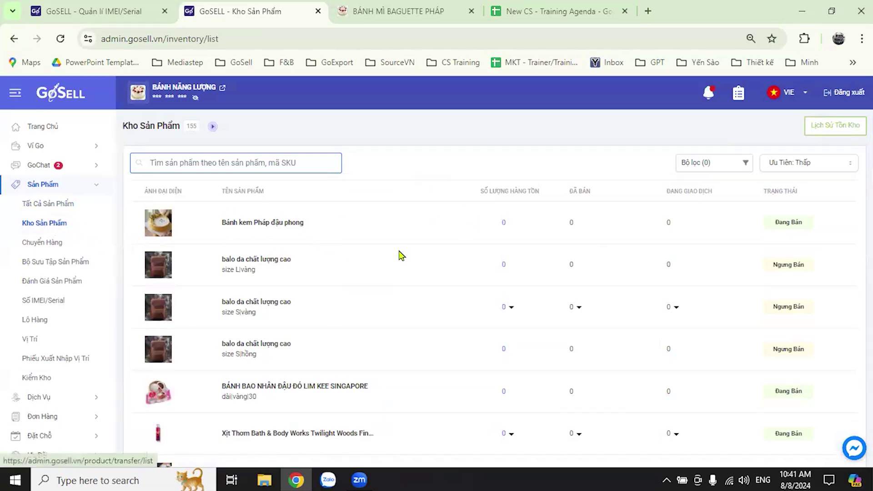
pyautogui.scroll(-10, 372, 266)
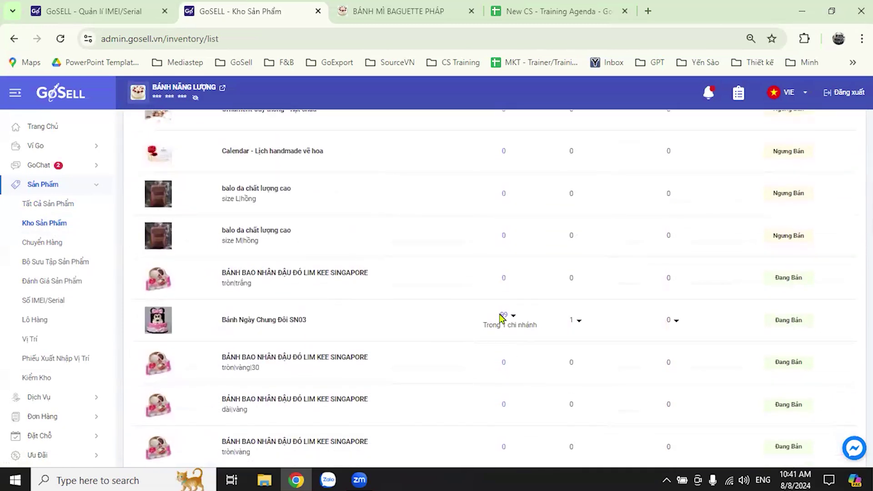
# Try to change the stock of Bánh Ngày Chung Đôi SN03 to 300 at Quận 7 and Quận 12, and reload the inventory
pyautogui.click(504, 315)
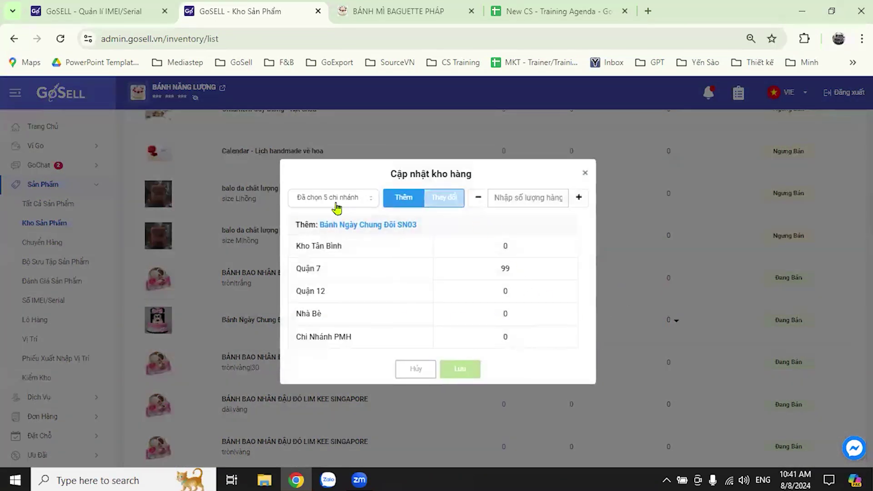
pyautogui.click(507, 386)
pyautogui.click(507, 336)
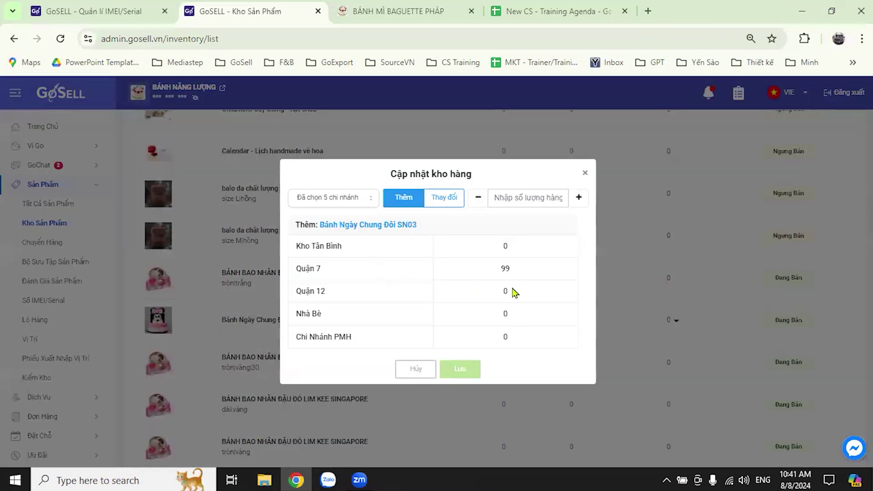
pyautogui.click(451, 199)
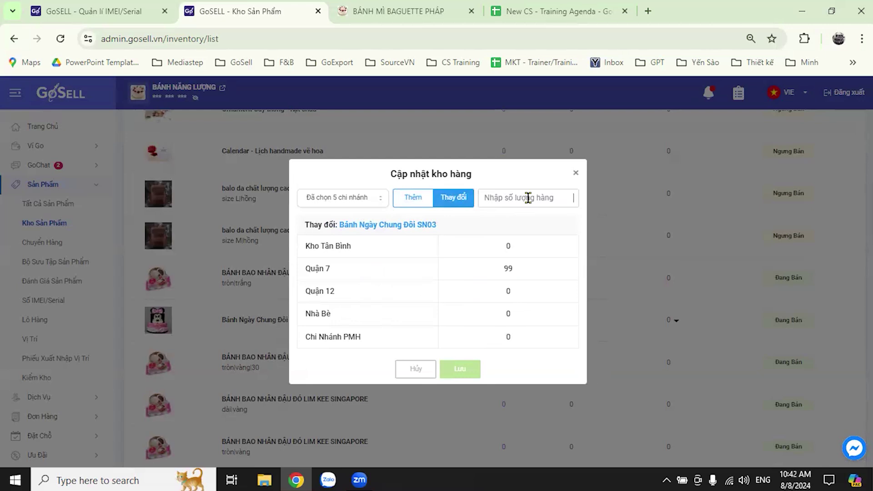
pyautogui.write('300')
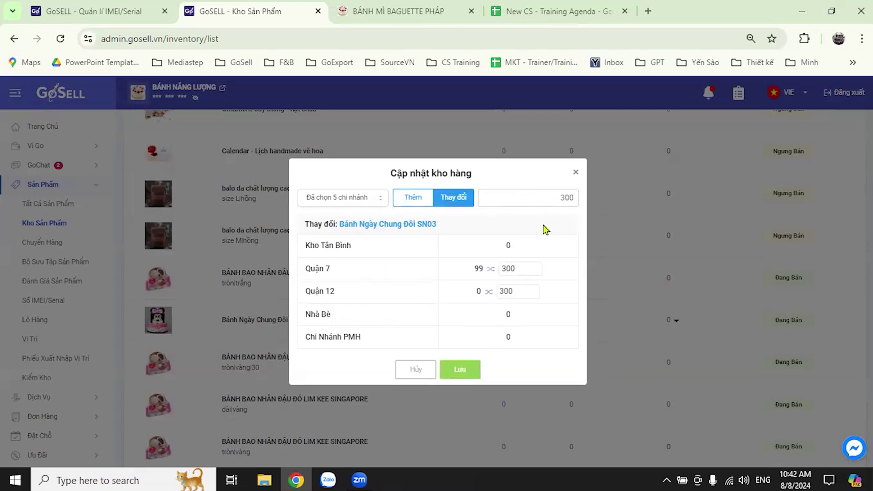
pyautogui.click(468, 381)
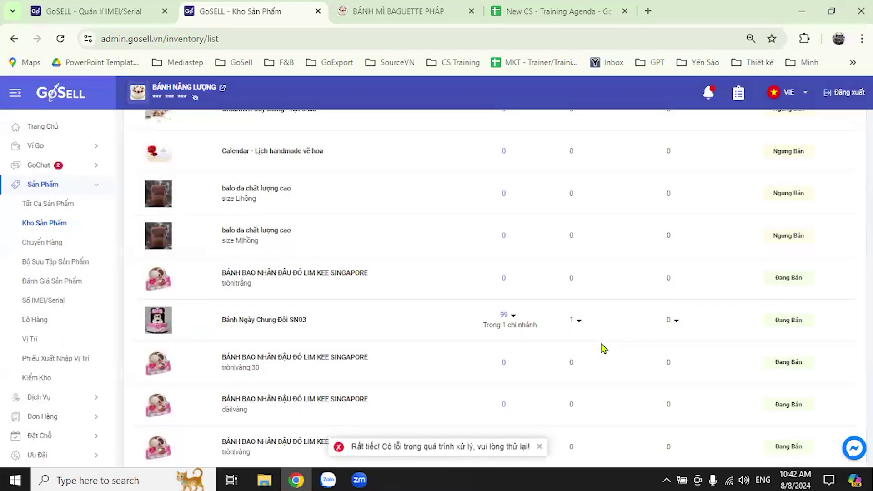
pyautogui.click(62, 40)
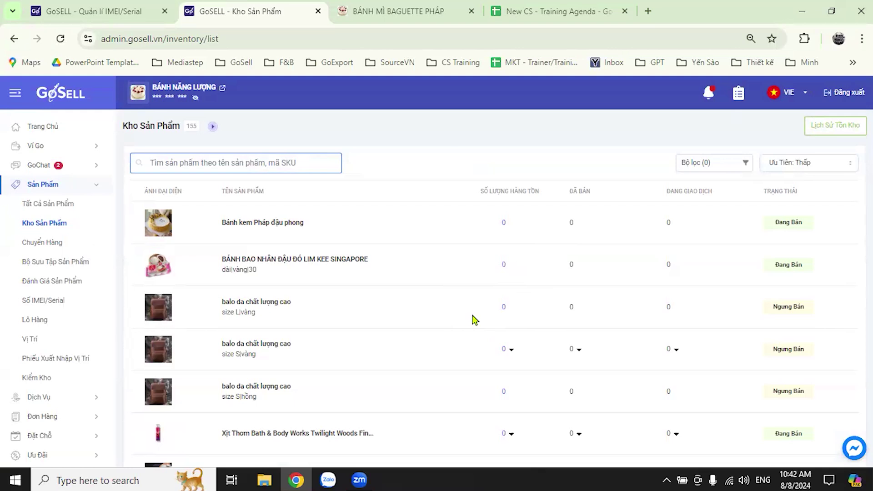
# Change the stock of Bánh Ngày Chung Đôi SN03 to 300 for the Quận 12 branch only and save the update
pyautogui.scroll(-4, 473, 318)
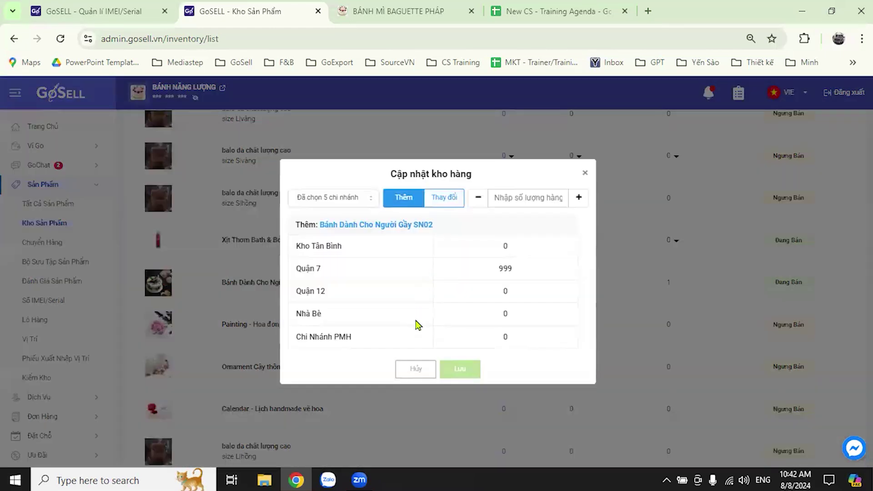
pyautogui.click(585, 173)
pyautogui.scroll(-4, 439, 314)
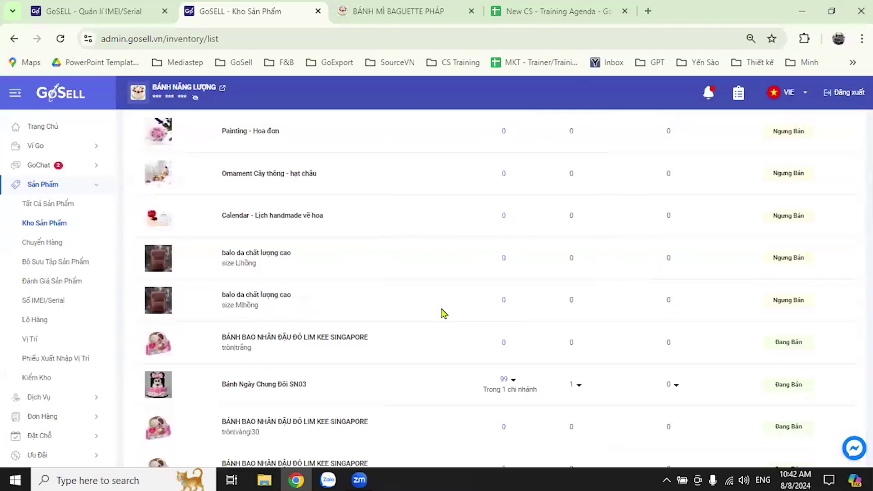
pyautogui.scroll(-1, 443, 314)
pyautogui.click(504, 315)
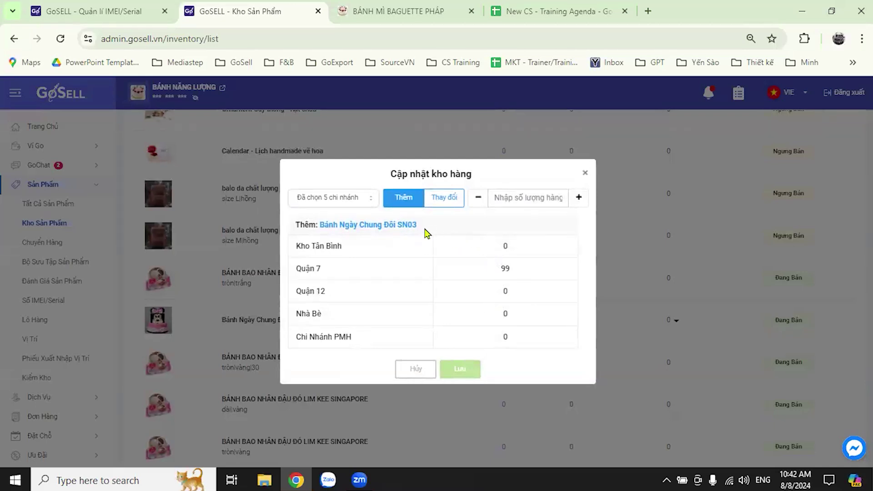
pyautogui.click(361, 203)
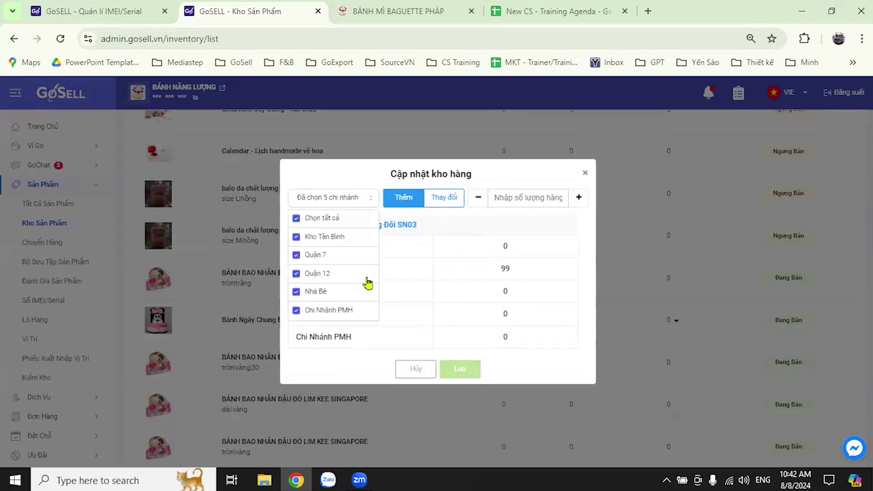
pyautogui.click(295, 219)
pyautogui.click(297, 318)
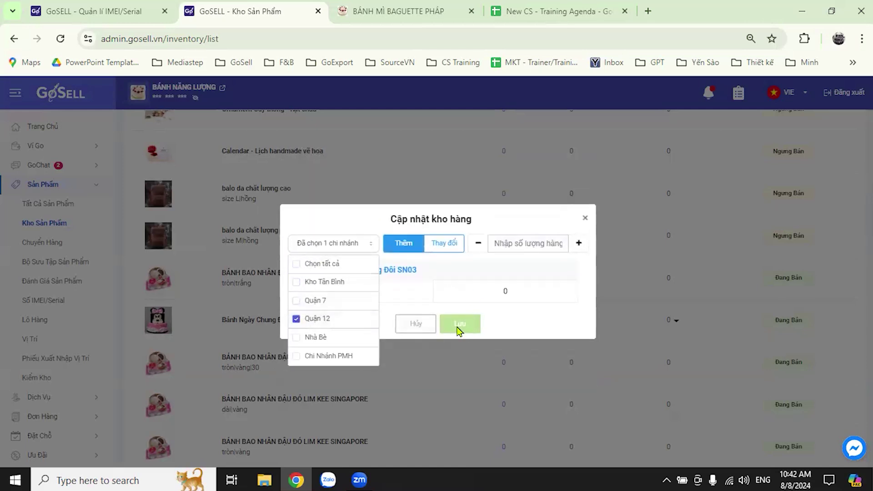
pyautogui.click(452, 245)
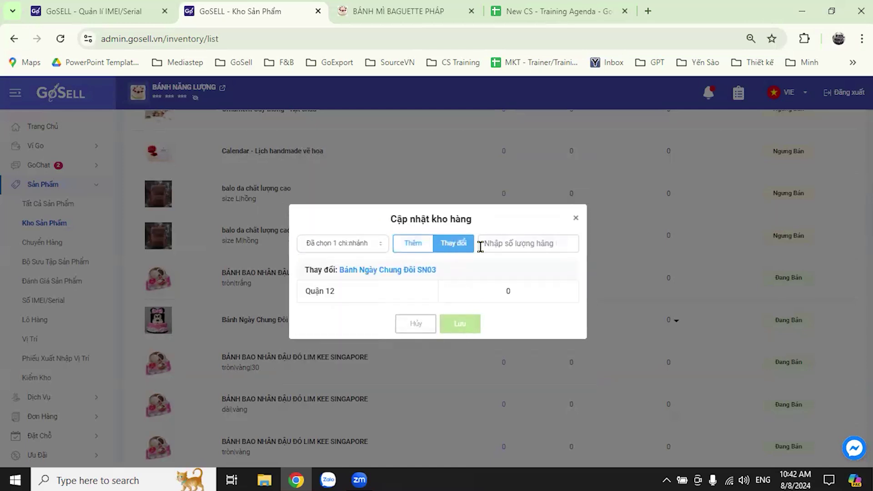
pyautogui.click(538, 241)
pyautogui.write('300')
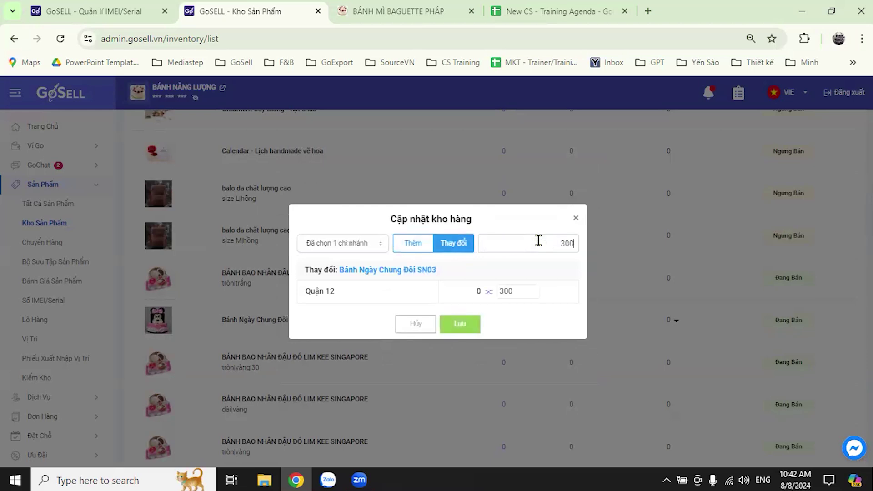
pyautogui.click(468, 323)
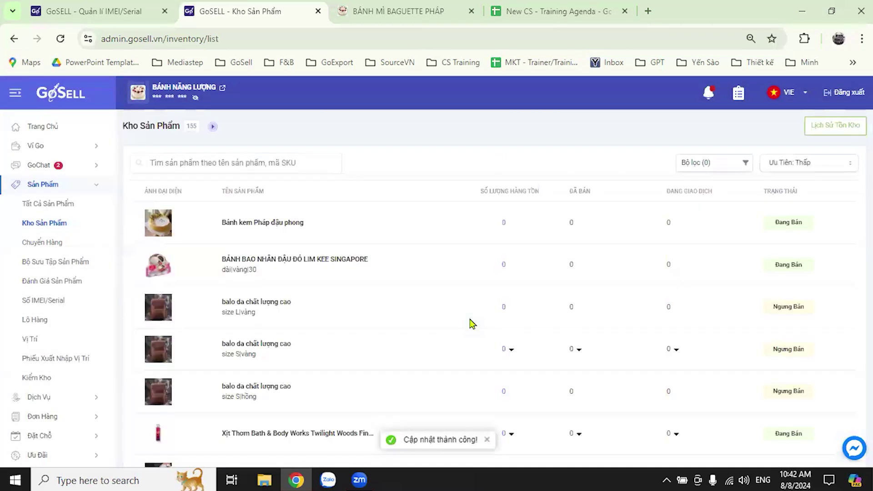
# Reload the product inventory and check the updated stock of Bánh Ngày Chung Đôi SN03
pyautogui.scroll(-4, 469, 360)
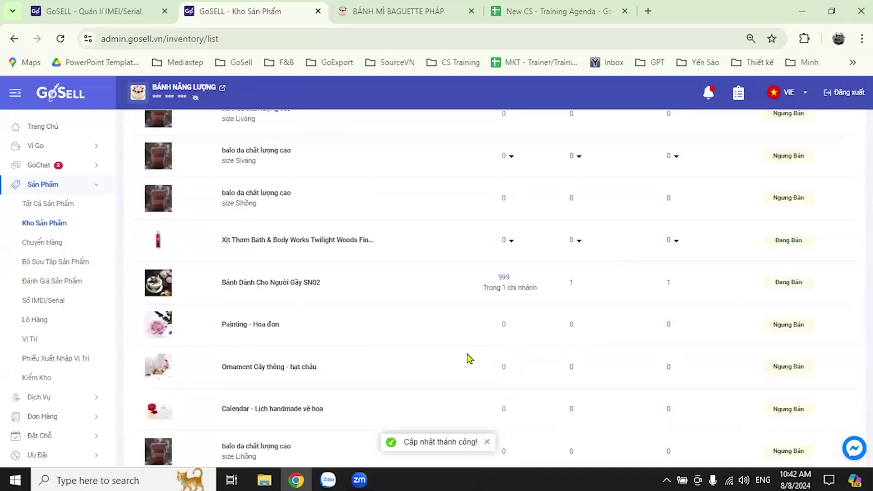
pyautogui.scroll(-5, 455, 345)
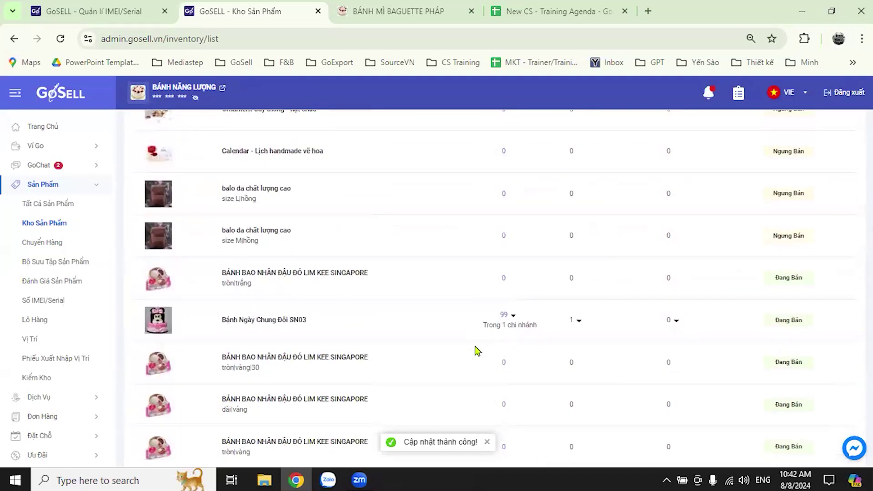
pyautogui.click(58, 39)
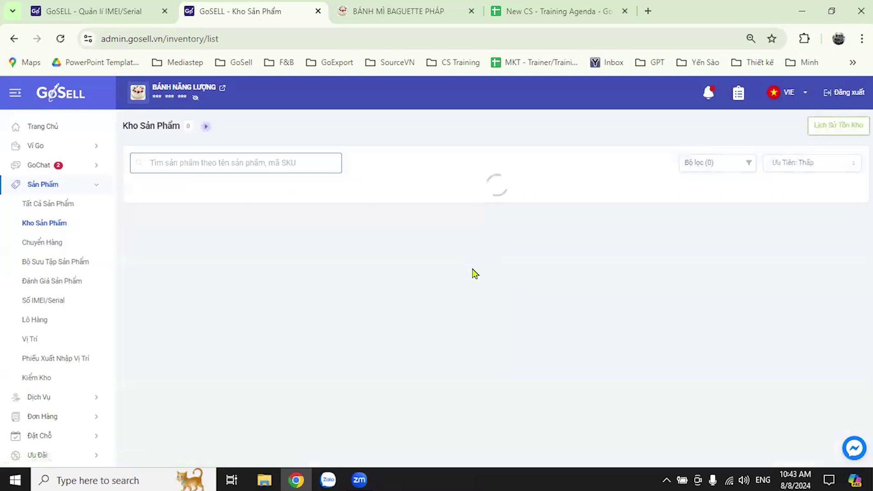
pyautogui.scroll(-4, 455, 280)
pyautogui.scroll(-5, 454, 282)
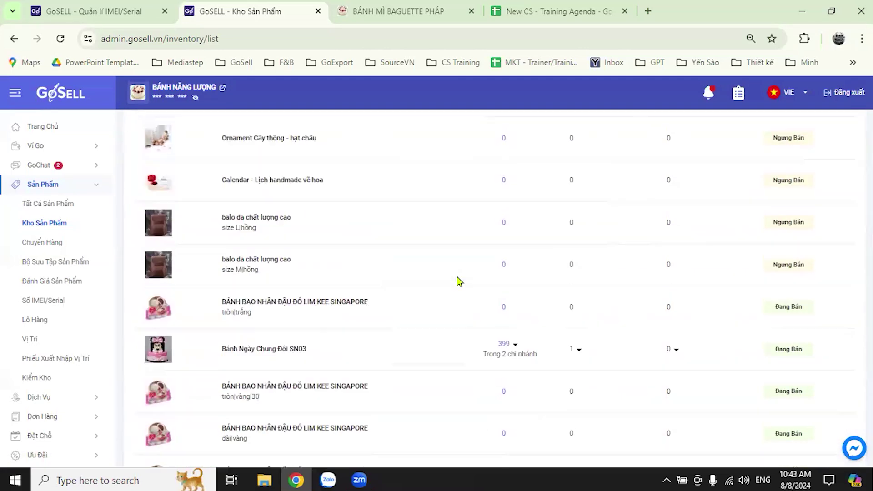
pyautogui.moveTo(499, 321)
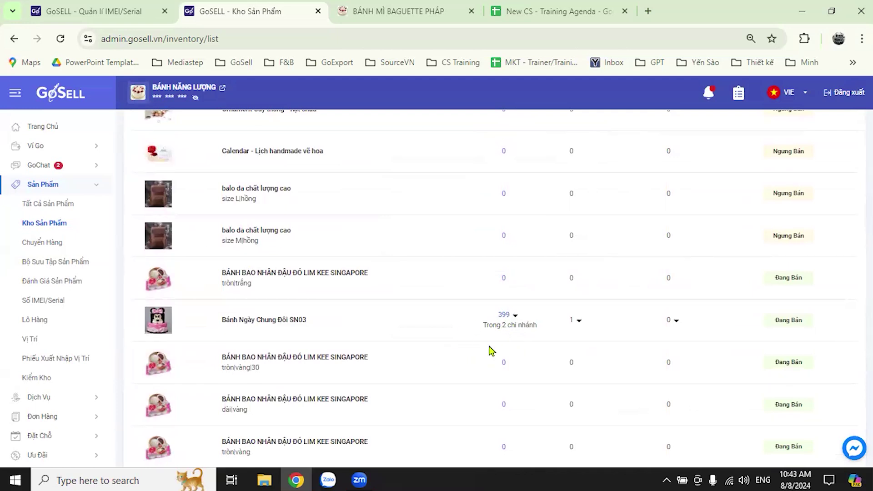
pyautogui.scroll(6, 469, 358)
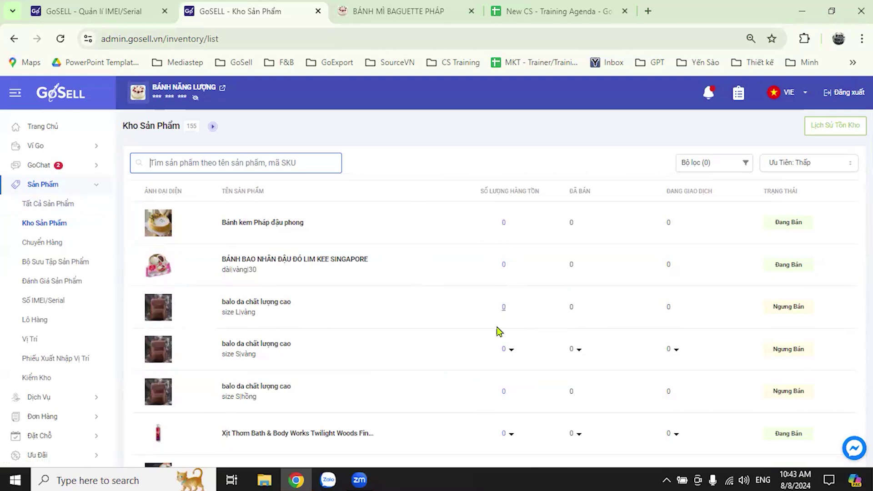
# View the stock update form of Bánh kem Pháp đậu phong and the inventory's filter options
pyautogui.click(503, 222)
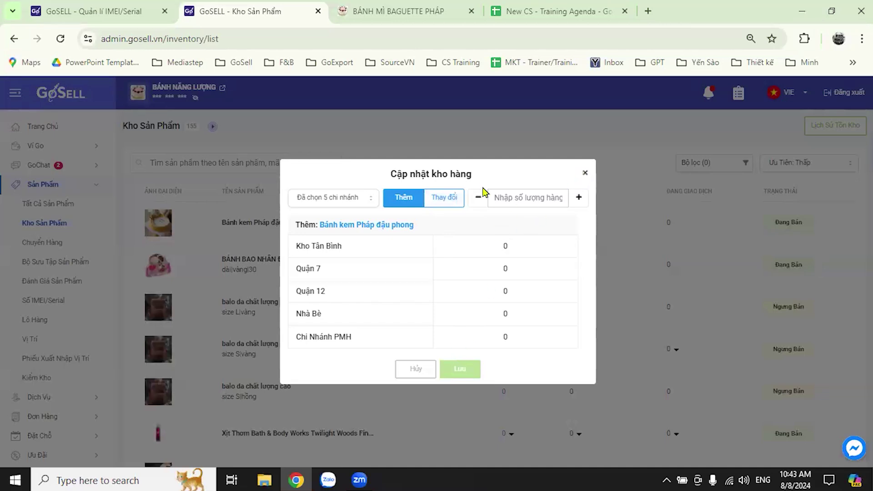
pyautogui.press('Escape')
pyautogui.scroll(-4, 496, 356)
pyautogui.scroll(4, 267, 274)
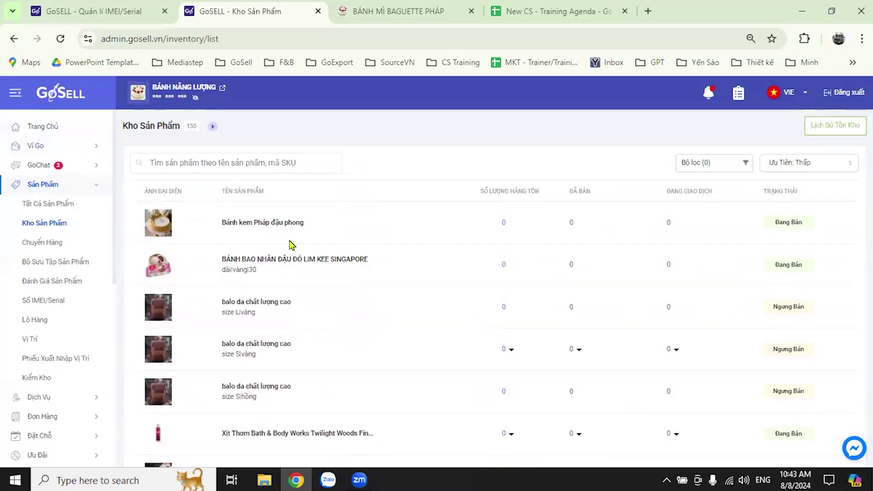
pyautogui.scroll(-1, 345, 260)
pyautogui.scroll(1, 345, 258)
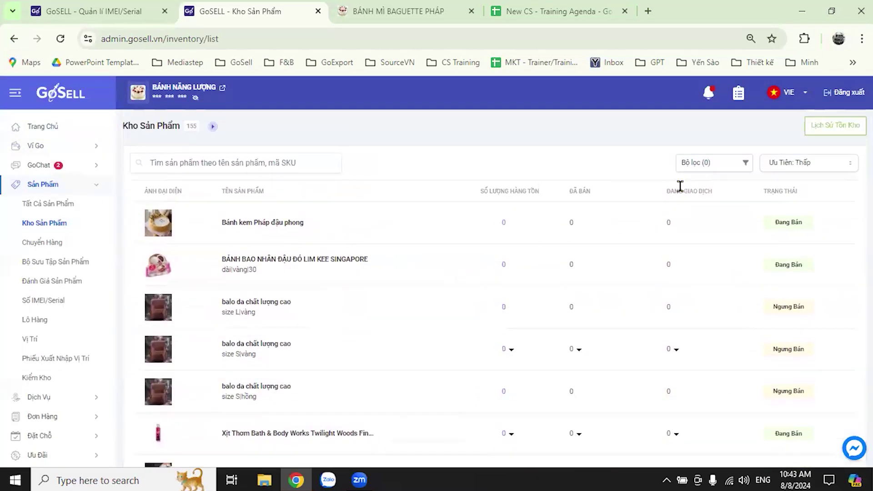
pyautogui.click(709, 167)
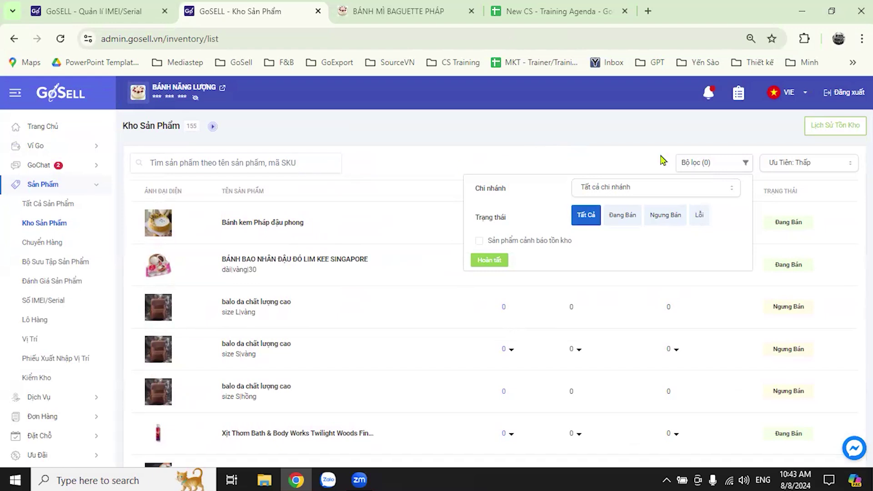
# Open the inventory history and look through the logged stock changes, actions, transaction codes, creators and times
pyautogui.click(823, 130)
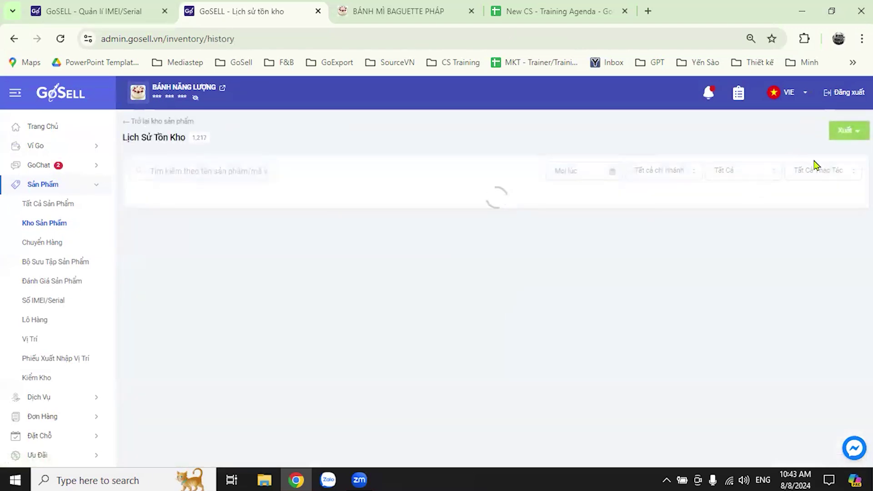
pyautogui.scroll(-4, 453, 234)
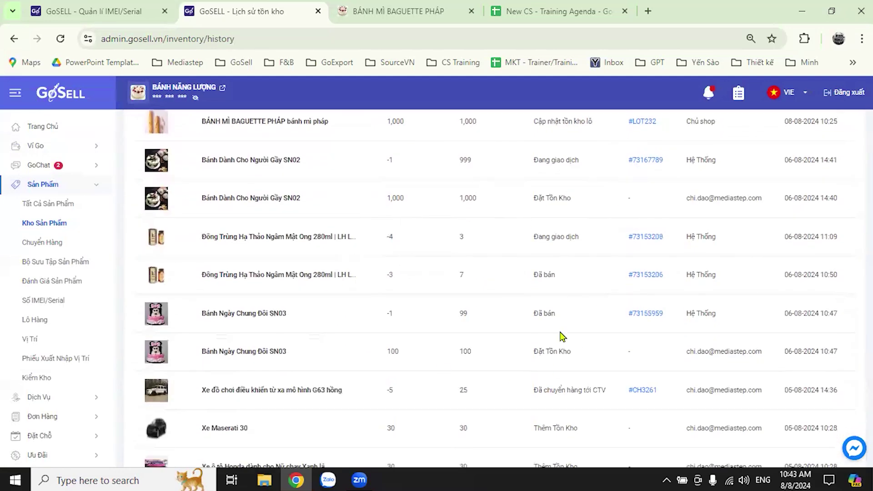
pyautogui.scroll(-5, 562, 336)
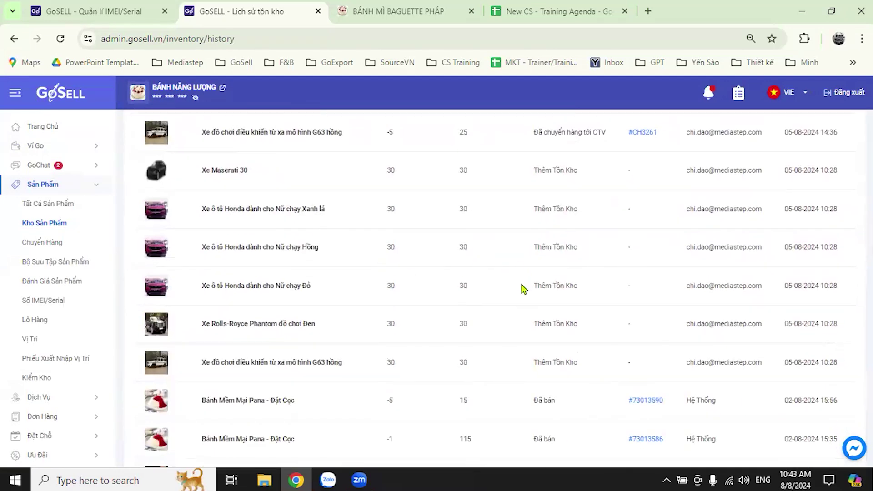
pyautogui.scroll(10, 455, 278)
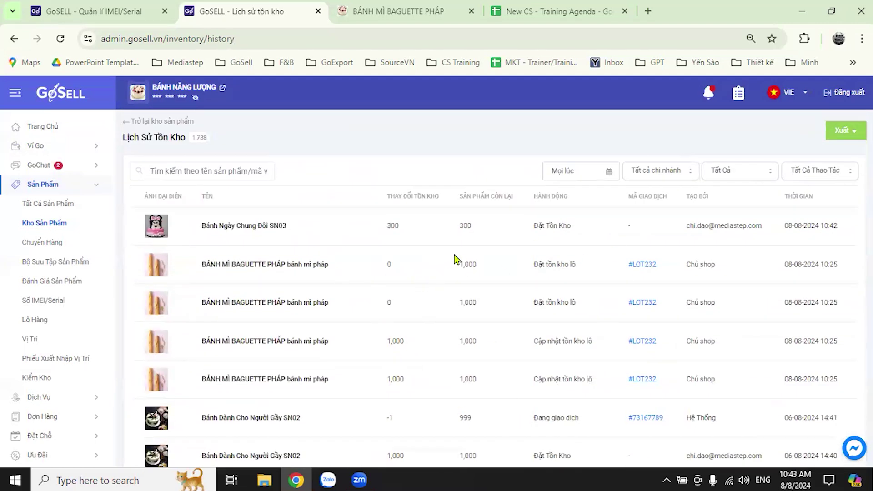
pyautogui.scroll(-10, 457, 260)
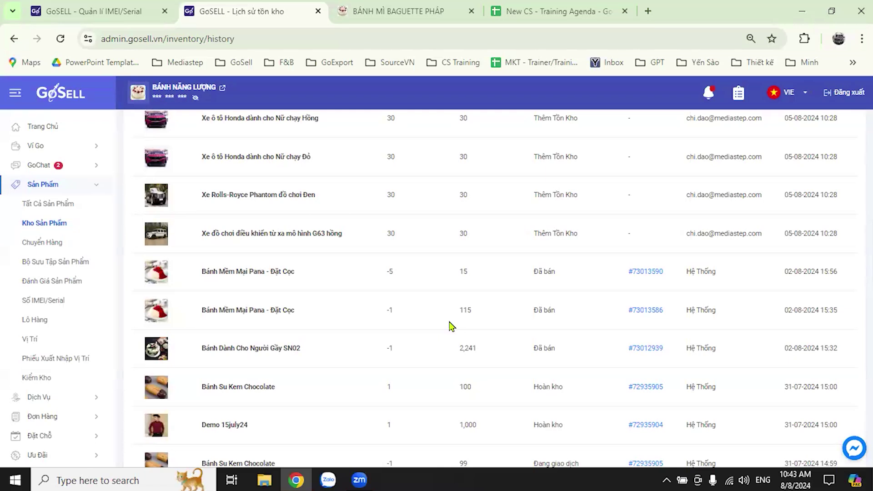
pyautogui.scroll(-2, 450, 326)
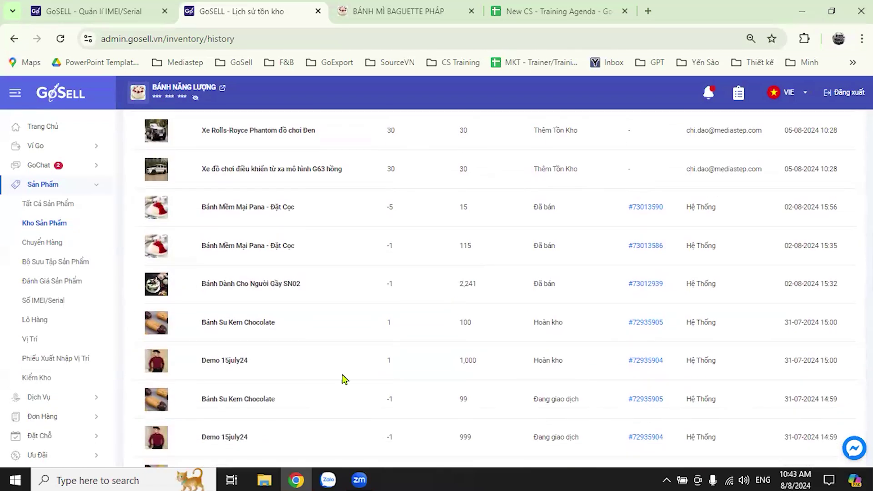
pyautogui.scroll(10, 409, 310)
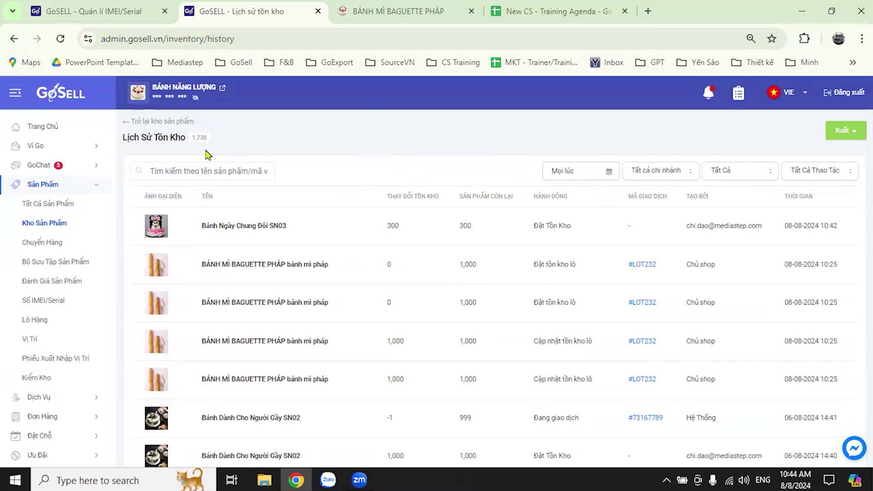
# Return from the history to the product inventory and look through the products down to Bánh Ngày Chung Đôi SN03
pyautogui.click(145, 122)
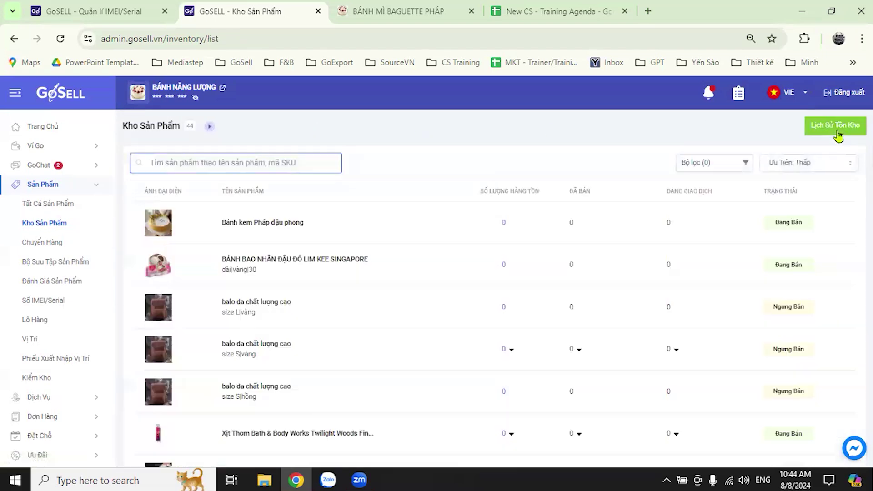
pyautogui.scroll(-3, 384, 325)
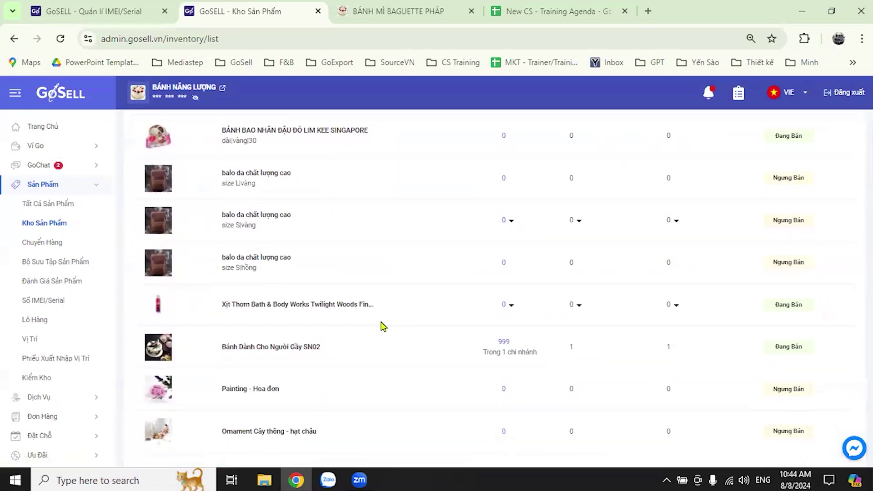
pyautogui.scroll(-5, 384, 325)
pyautogui.scroll(-5, 350, 292)
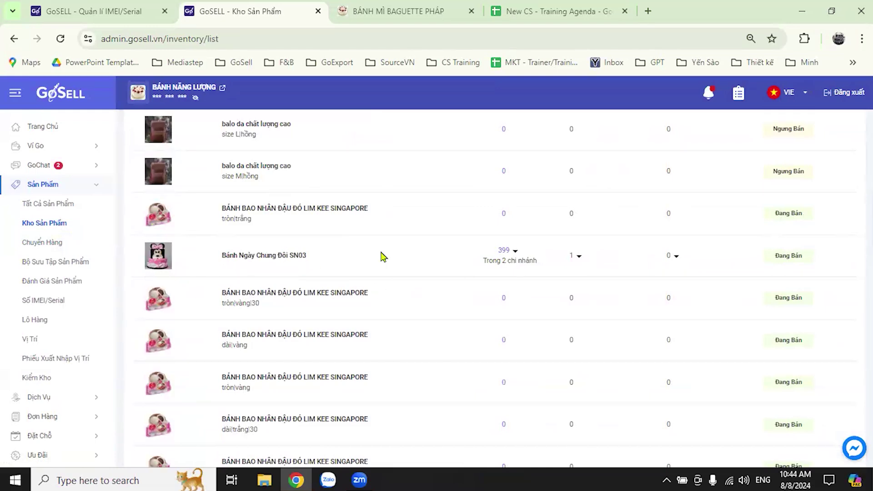
# Create a new stock transfer order with Quận 7 as the sending branch and Quận 12 as the receiving branch
pyautogui.click(51, 242)
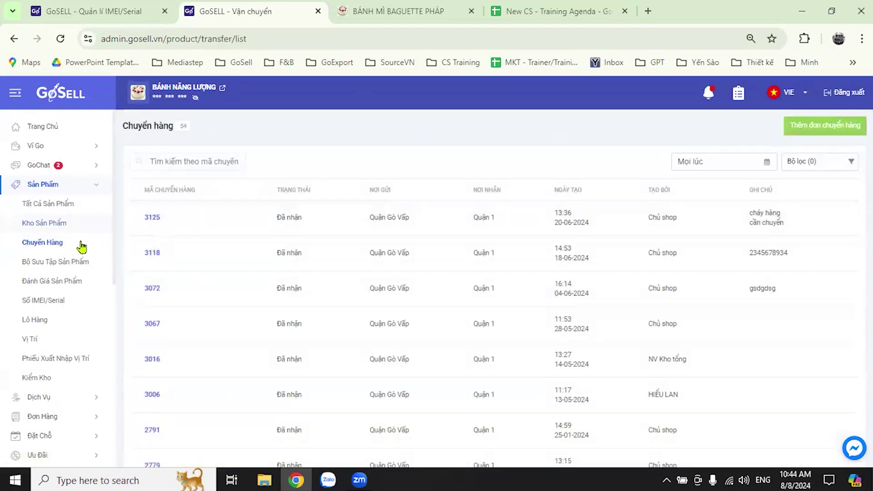
pyautogui.click(807, 132)
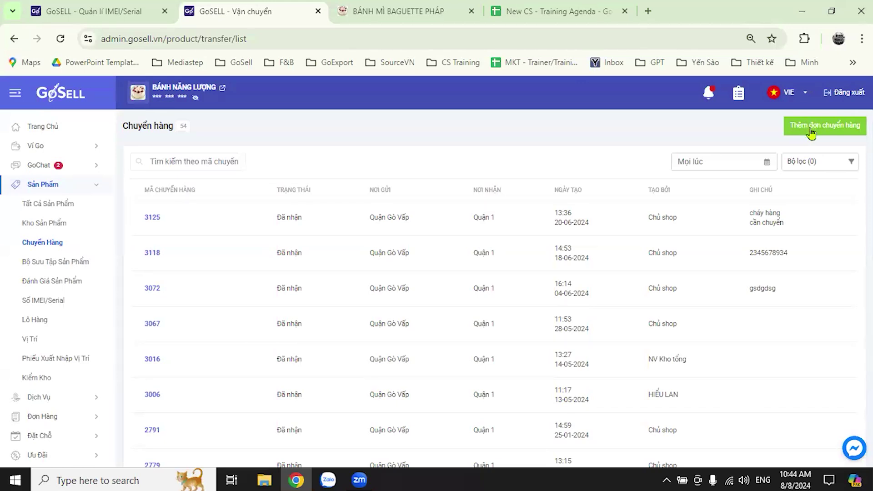
pyautogui.click(810, 131)
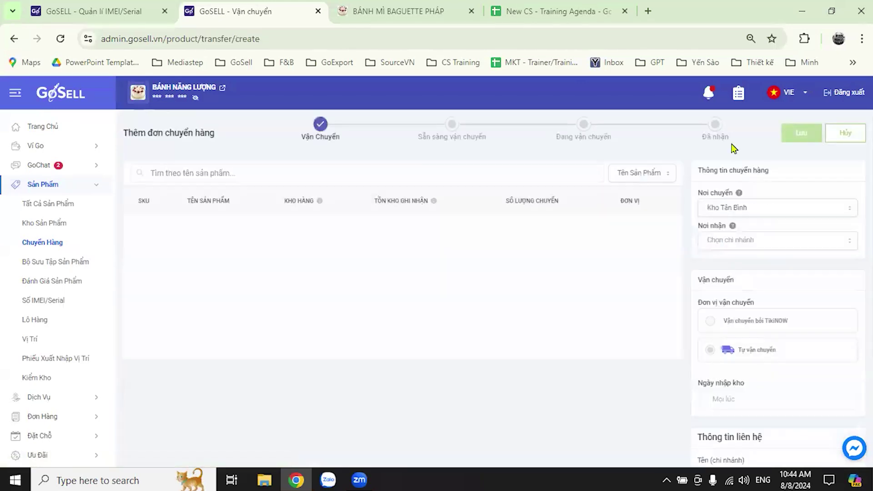
pyautogui.click(747, 213)
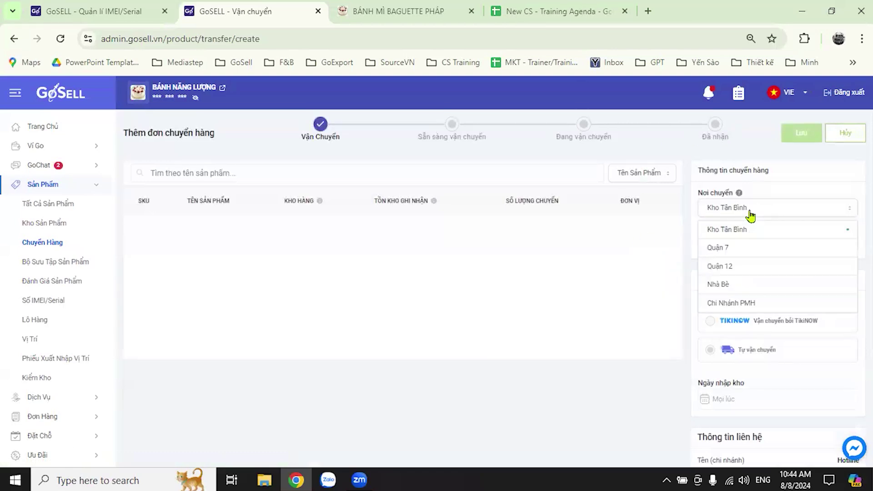
pyautogui.click(749, 249)
pyautogui.click(760, 243)
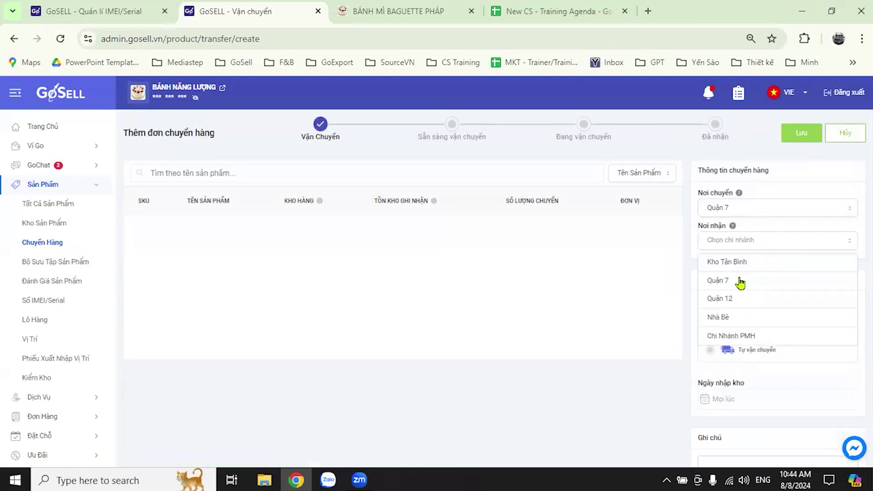
pyautogui.click(737, 299)
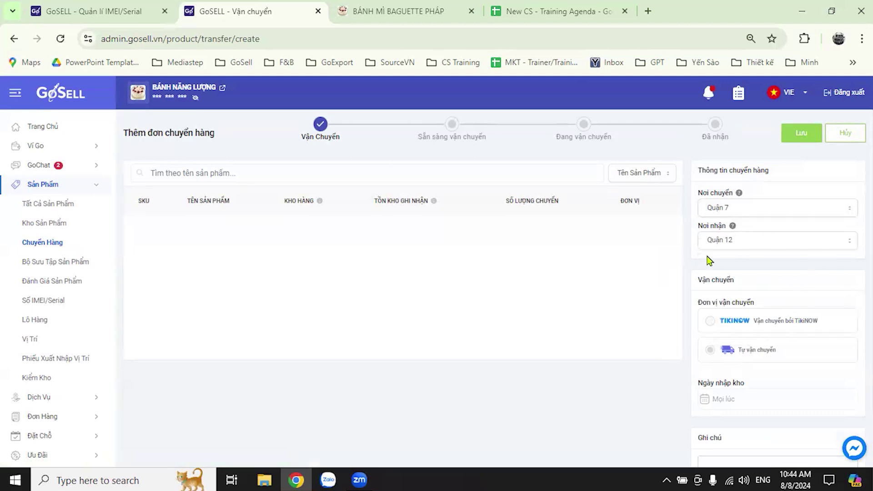
# Add BÁNH MÌ BAGUETTE PHÁP in the unit ổ to the transfer order with a transfer quantity of 35
pyautogui.click(269, 172)
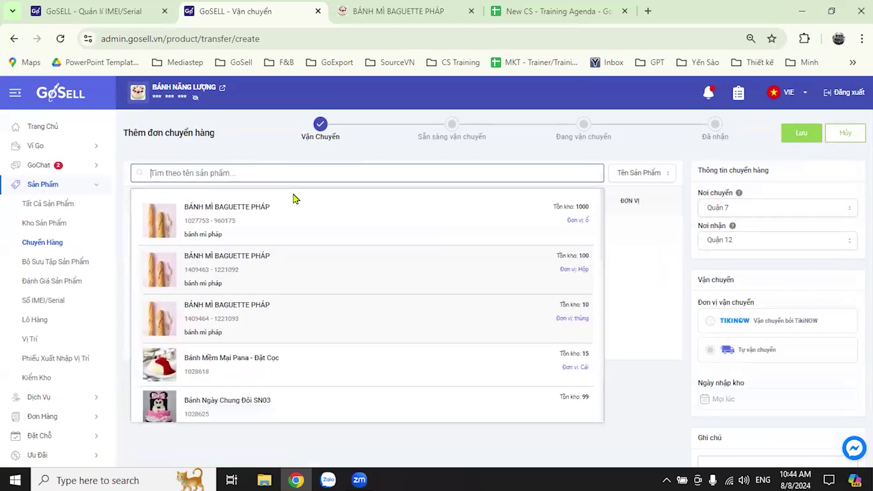
pyautogui.click(250, 237)
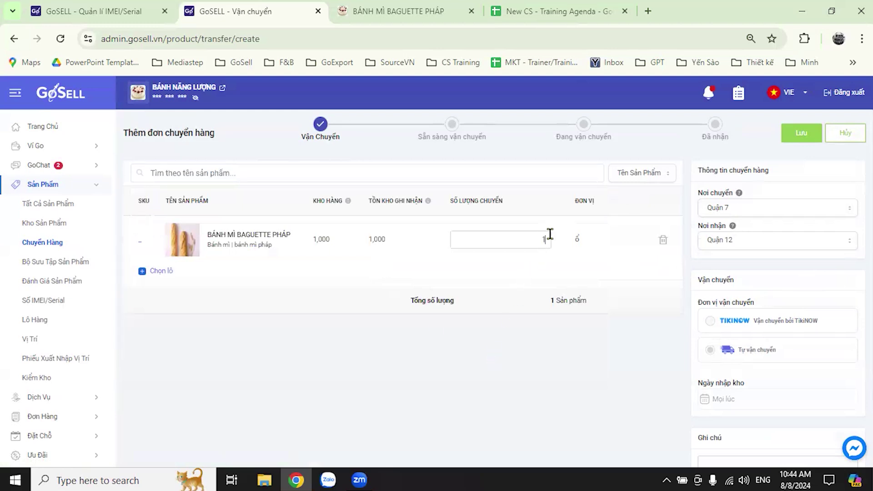
pyautogui.click(546, 376)
pyautogui.scroll(-2, 634, 371)
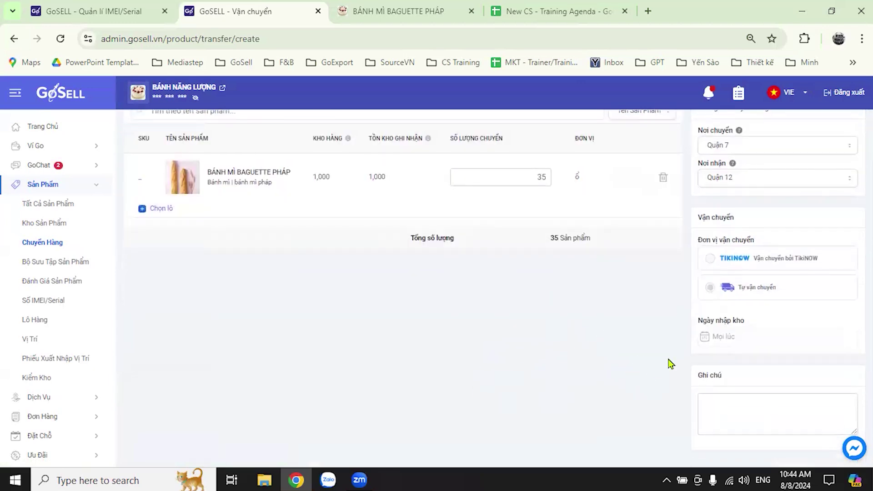
pyautogui.scroll(2, 665, 355)
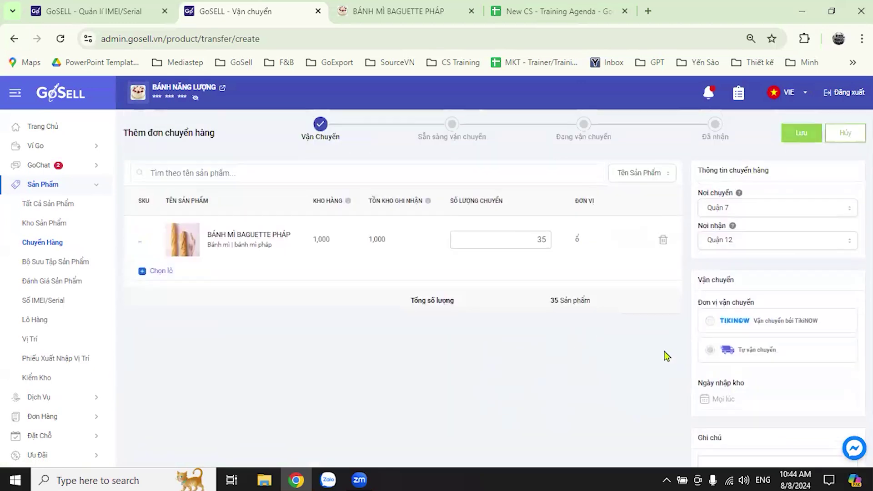
# Assign the 35 baguettes to the lot Bánh mì bauget (LO1803) and check which storage locations can be chosen for it
pyautogui.click(799, 147)
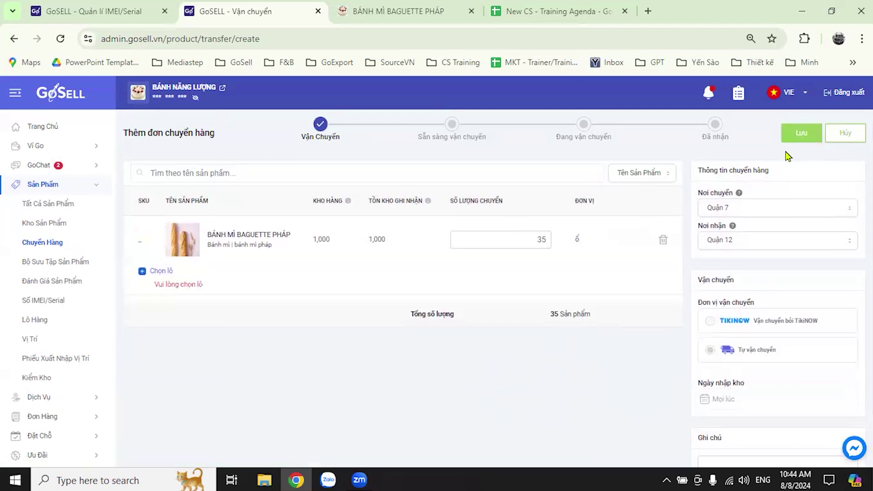
pyautogui.click(197, 283)
pyautogui.click(680, 267)
pyautogui.write('35')
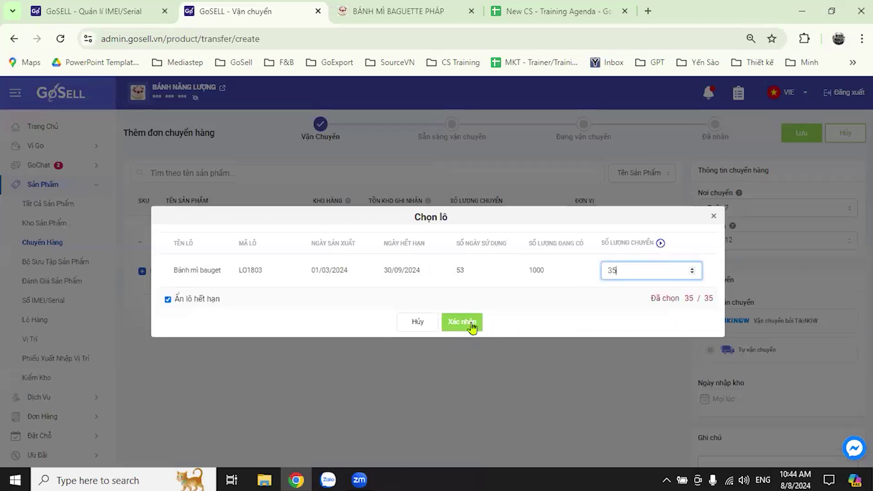
pyautogui.click(469, 324)
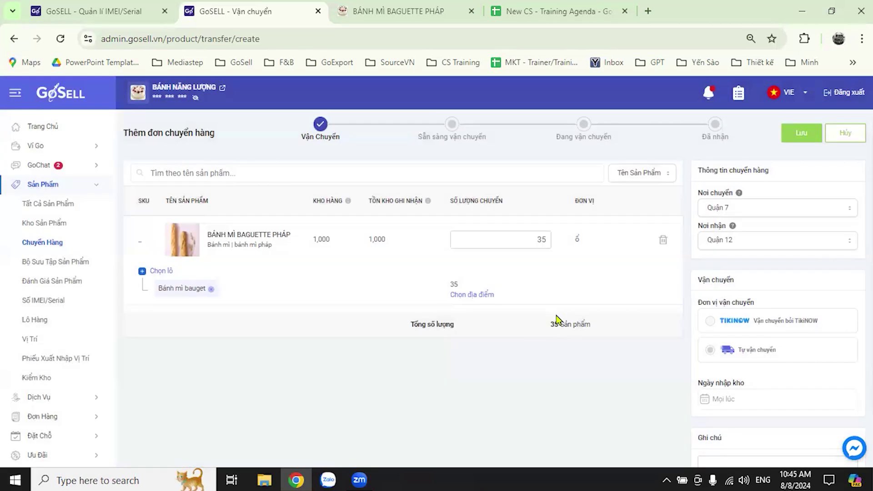
pyautogui.click(490, 296)
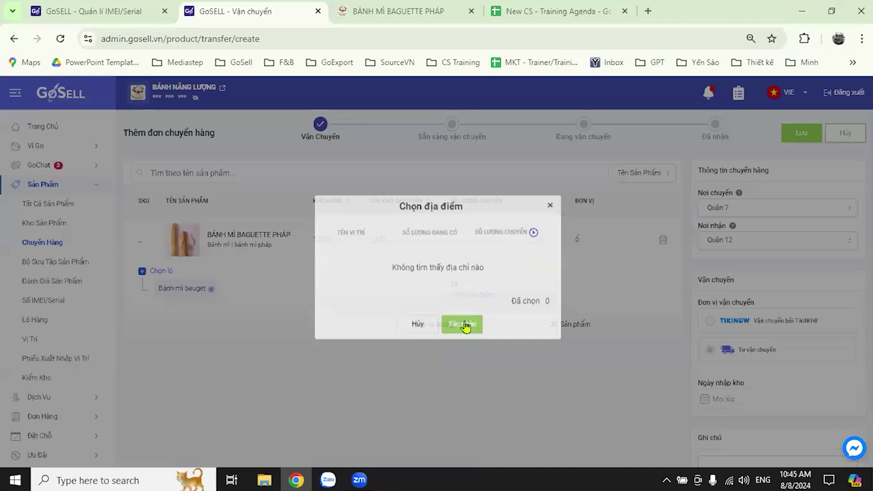
pyautogui.click(463, 324)
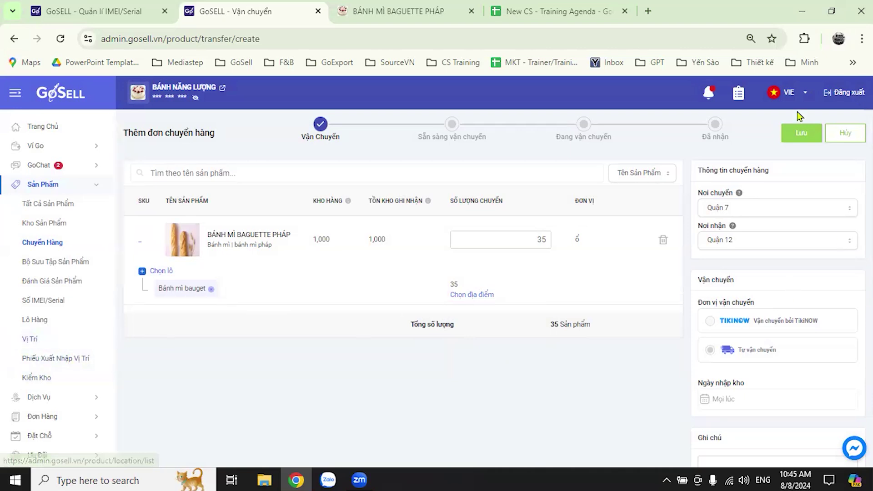
# Save the transfer order, dispatch the goods from Quận 7 and mark them as received at Quận 12
pyautogui.click(801, 136)
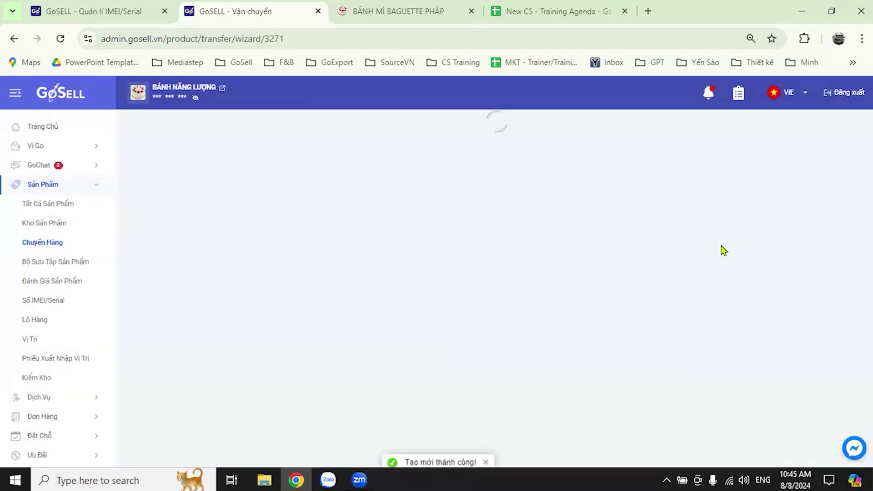
pyautogui.scroll(-3, 636, 332)
pyautogui.scroll(3, 722, 324)
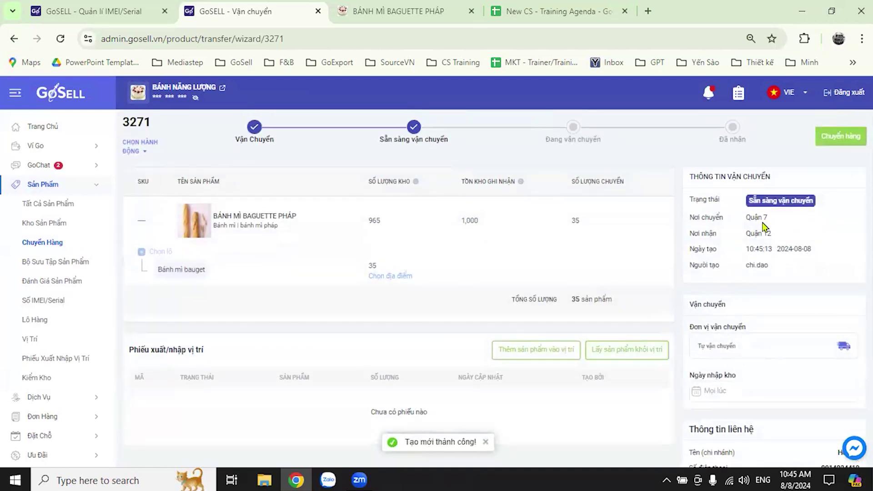
pyautogui.click(840, 136)
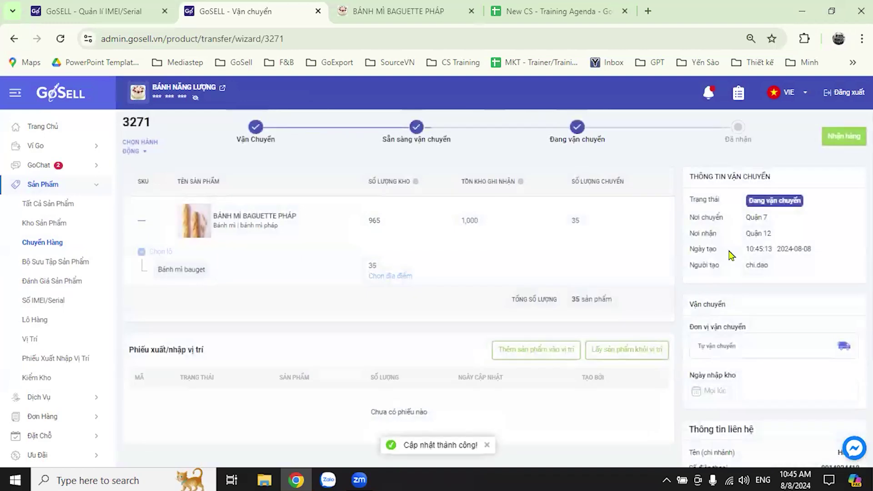
pyautogui.click(843, 137)
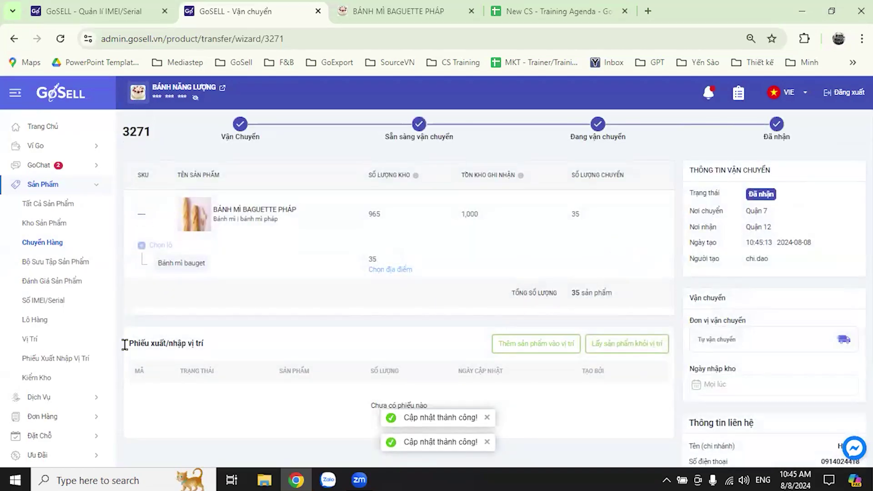
# Open the stock history from the product inventory to examine the entries for the baguette transfer
pyautogui.click(55, 209)
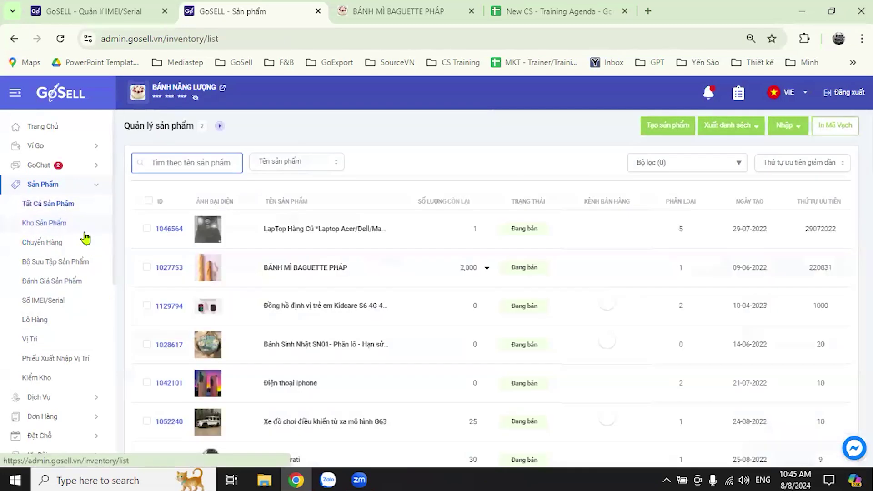
pyautogui.click(63, 225)
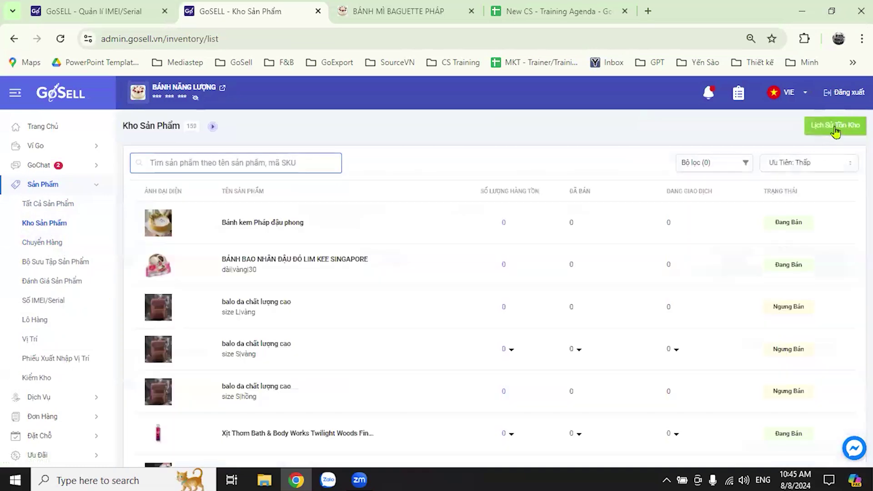
pyautogui.click(838, 127)
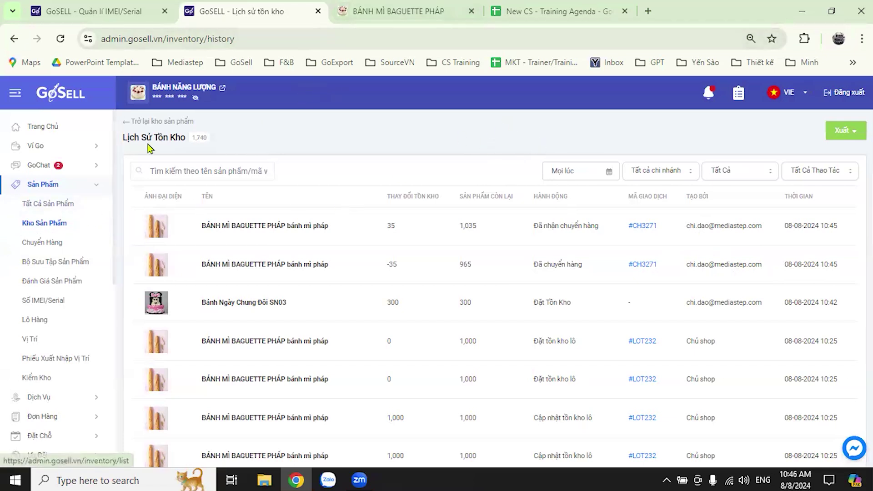
# Open the product collections, examine the form for creating a new collection and return to the collection list
pyautogui.click(65, 266)
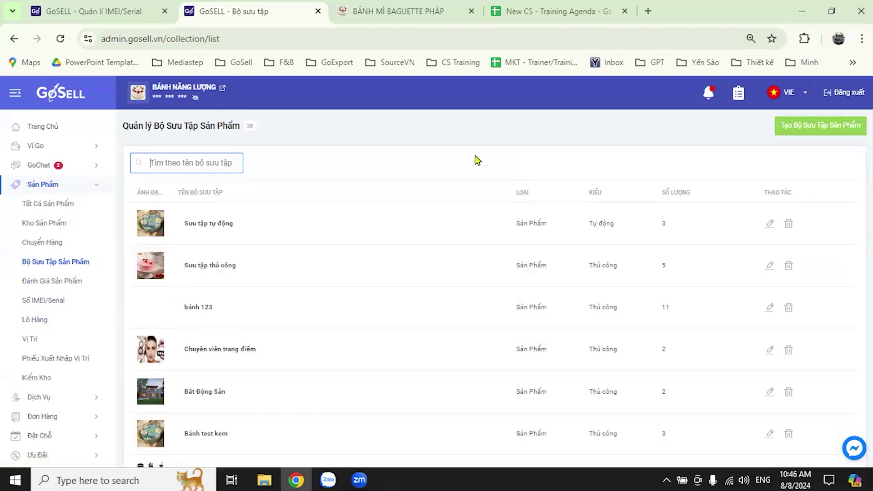
pyautogui.click(785, 126)
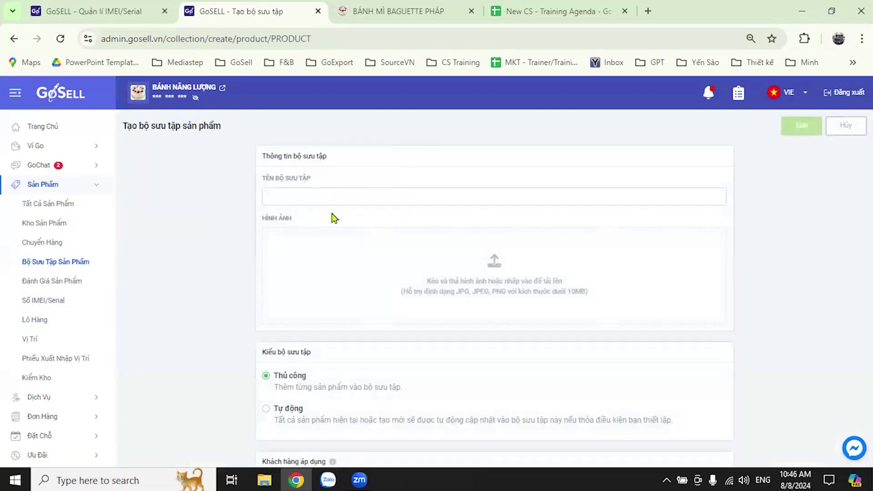
pyautogui.scroll(-2, 232, 232)
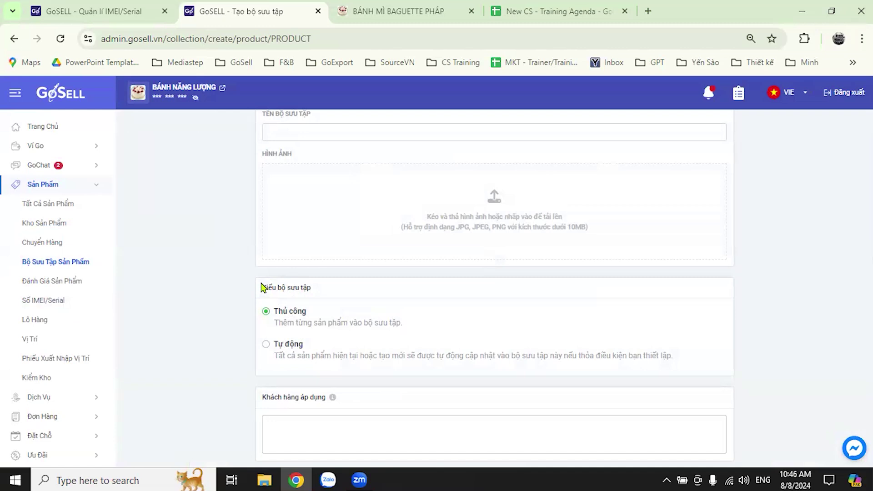
pyautogui.scroll(2, 205, 277)
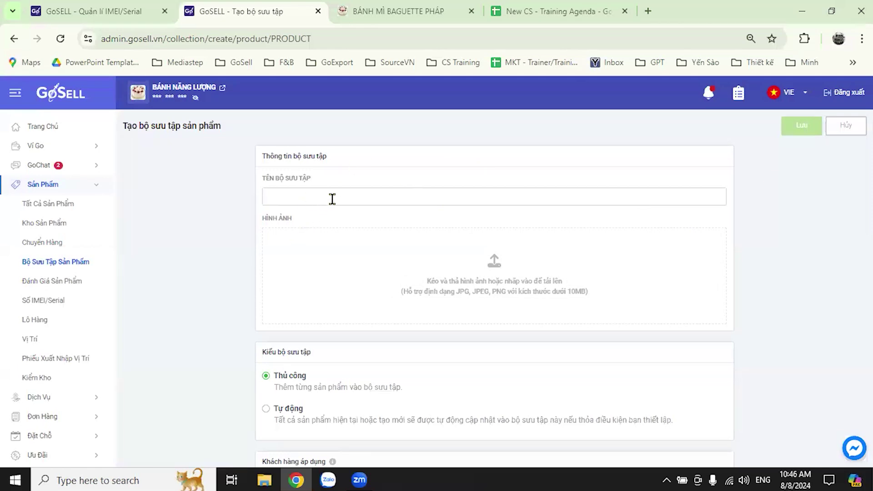
pyautogui.click(64, 262)
pyautogui.click(454, 301)
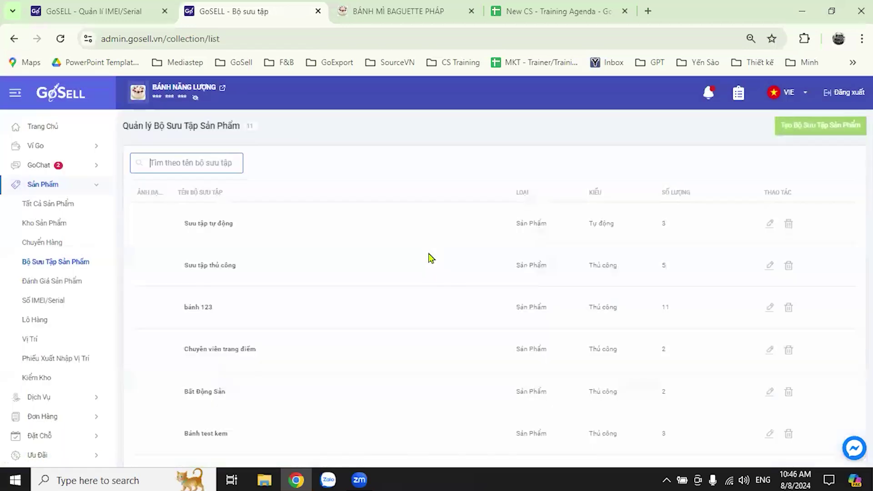
# Open the Xe Xịn collection for editing and review its collection type, filter and sort options, and product list
pyautogui.scroll(-3, 366, 266)
pyautogui.scroll(-1, 368, 263)
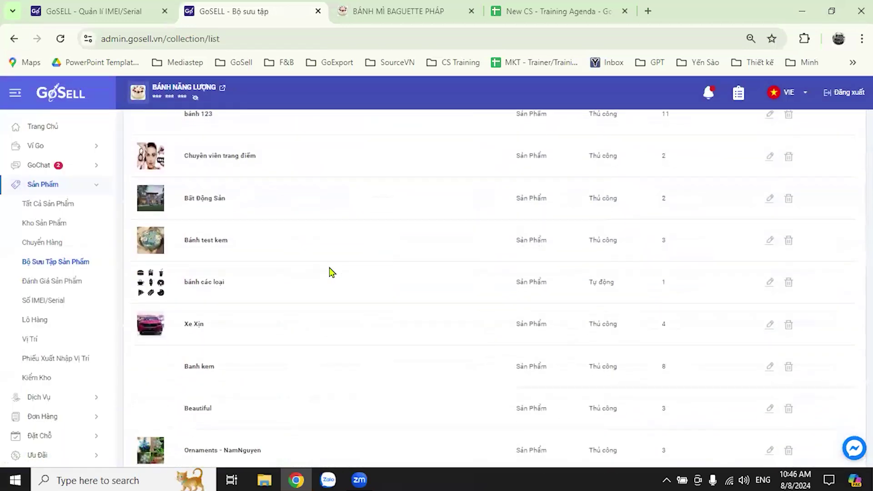
pyautogui.click(770, 324)
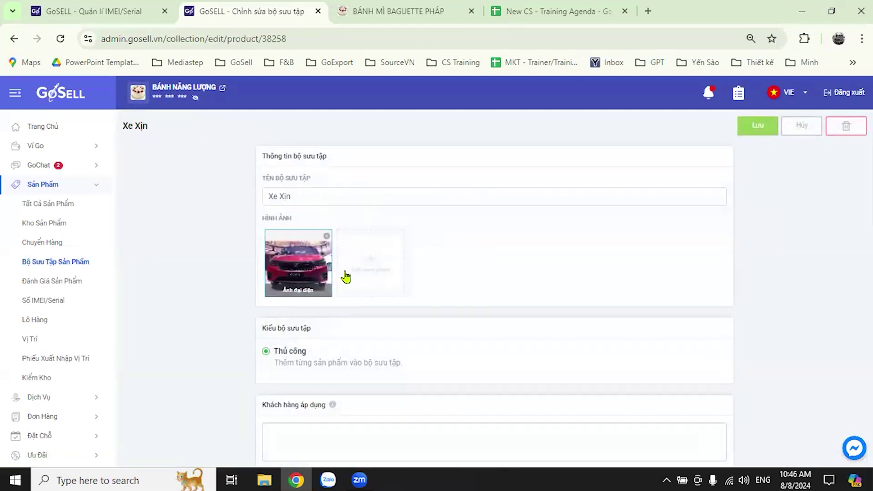
pyautogui.scroll(-3, 702, 277)
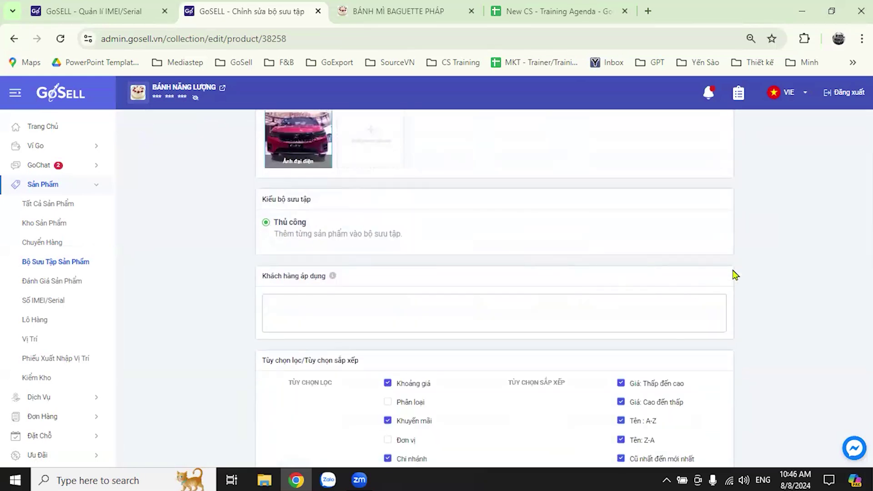
pyautogui.scroll(-3, 734, 274)
pyautogui.scroll(-6, 487, 319)
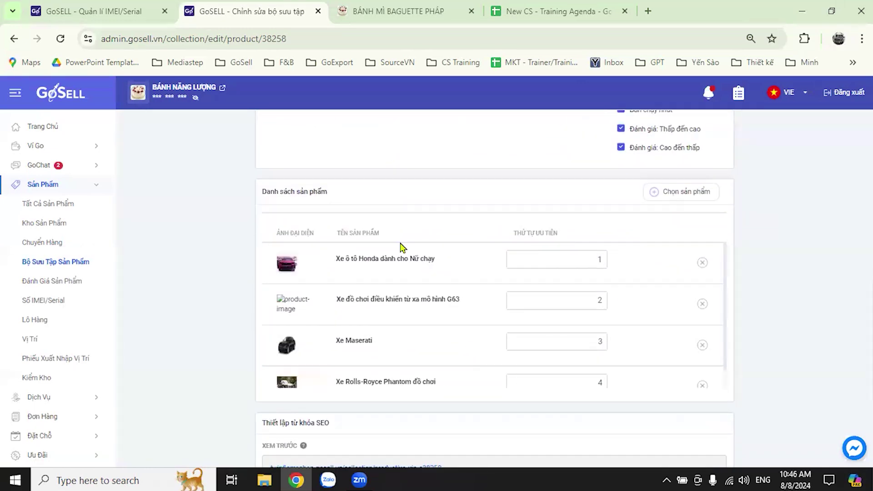
pyautogui.scroll(-1, 455, 309)
pyautogui.scroll(1, 423, 355)
# Search for "xe" among the products available to the Xe Xịn collection and confirm the selected car products
pyautogui.click(690, 202)
pyautogui.scroll(-4, 298, 316)
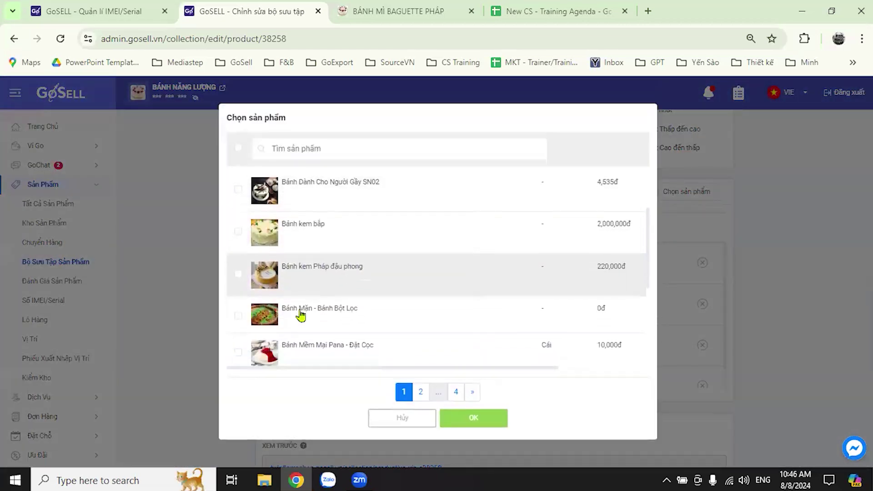
pyautogui.scroll(4, 313, 319)
pyautogui.click(355, 148)
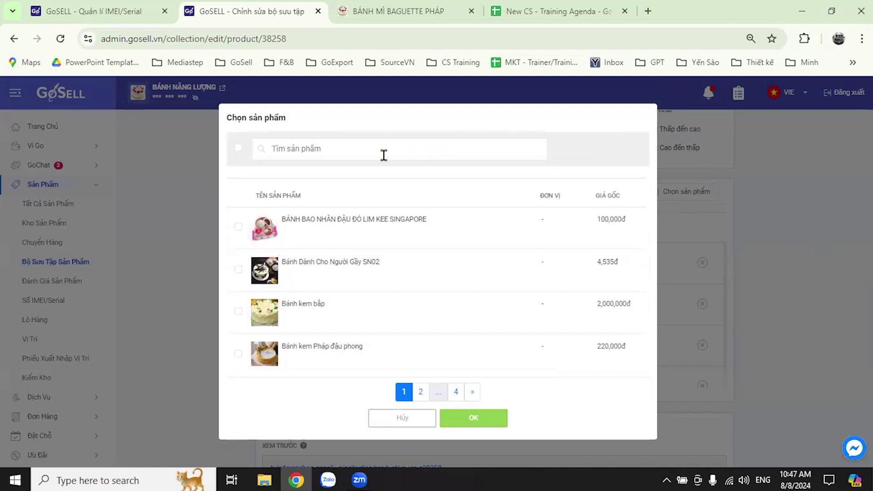
pyautogui.write('xe')
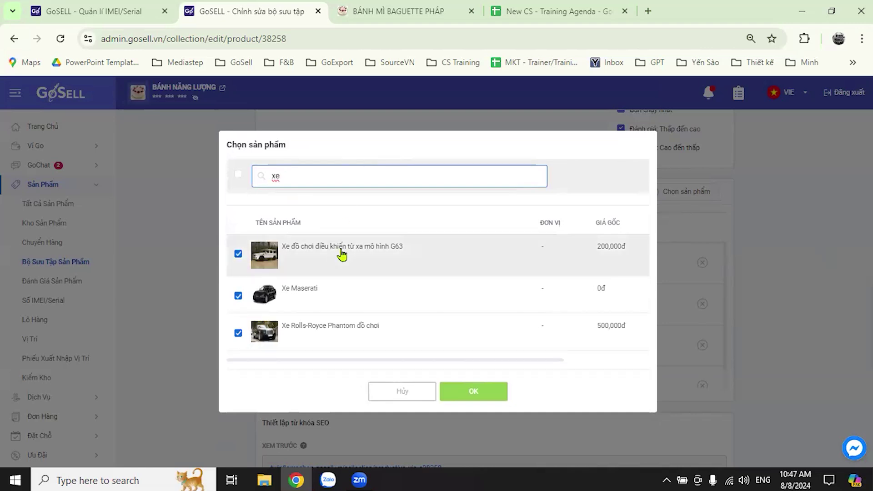
pyautogui.click(498, 392)
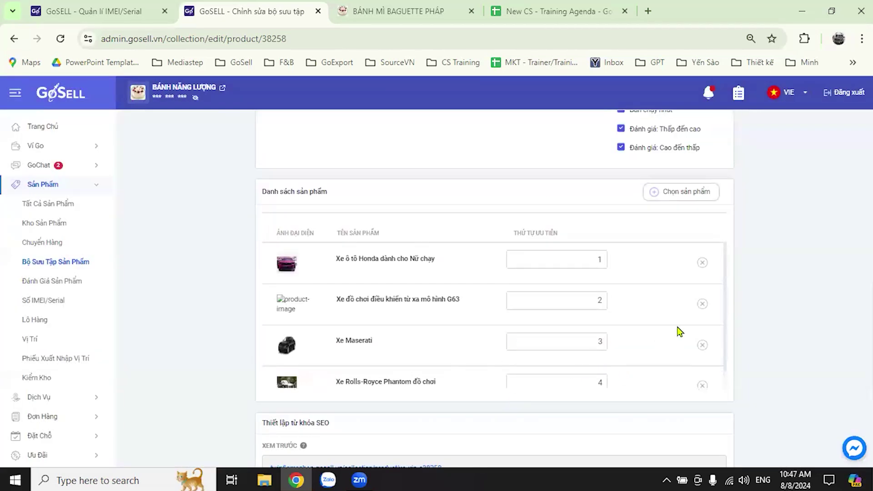
# Review the product priorities and SEO section of the Xe Xịn collection and save the collection
pyautogui.scroll(-1, 636, 345)
pyautogui.scroll(-4, 347, 268)
pyautogui.scroll(4, 452, 210)
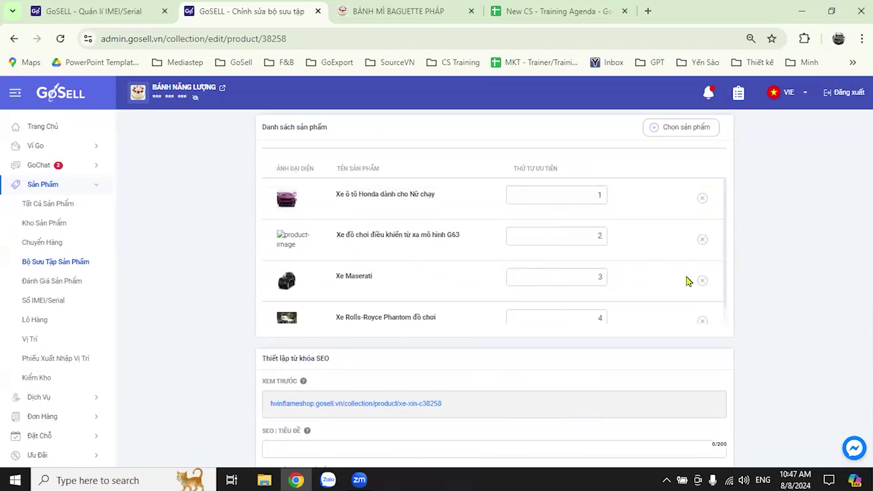
pyautogui.scroll(10, 689, 281)
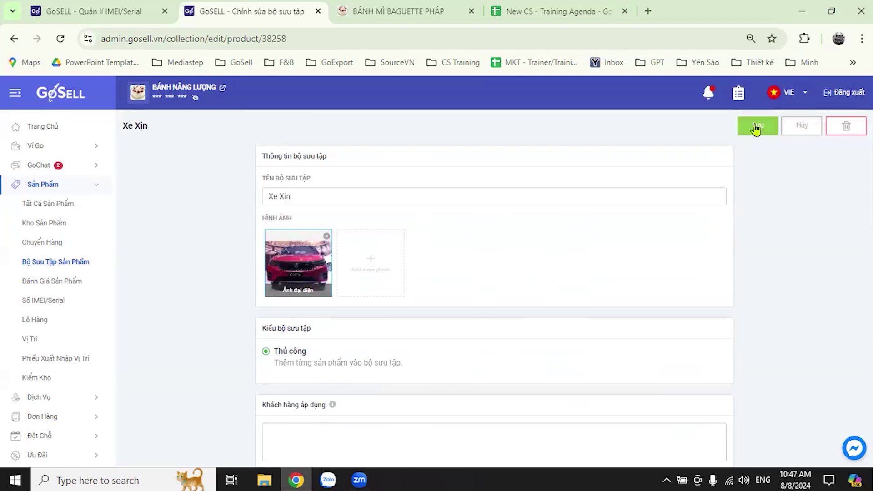
pyautogui.click(756, 129)
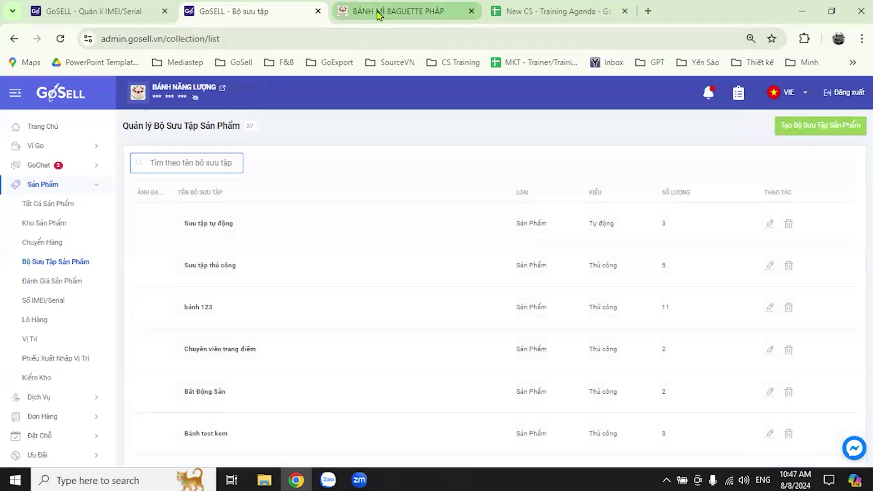
# View the full product list on the storefront and return to the collection management page
pyautogui.click(377, 11)
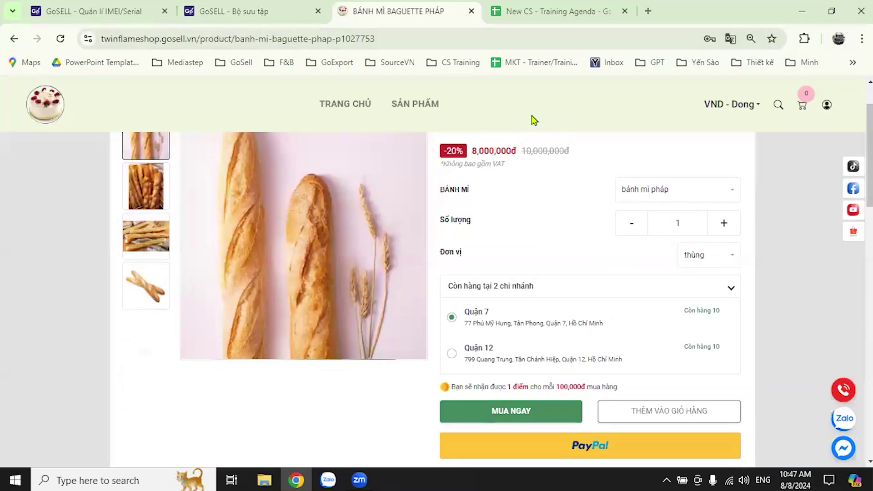
pyautogui.click(416, 107)
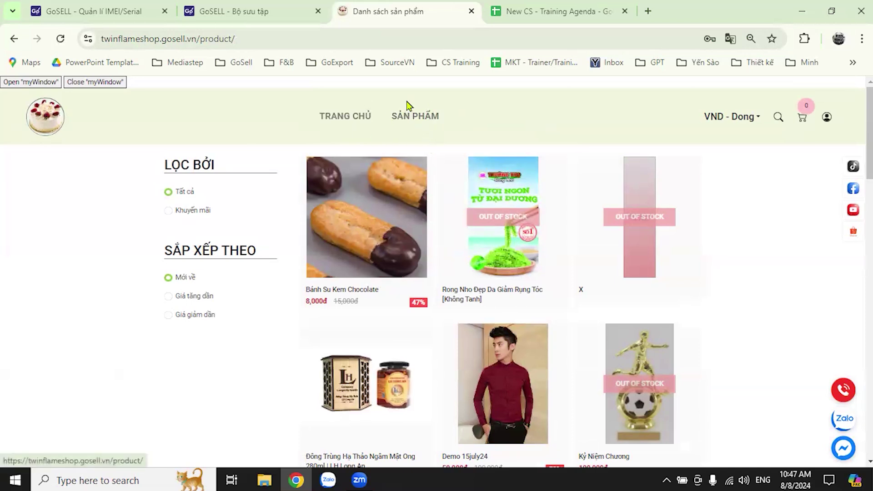
pyautogui.click(255, 12)
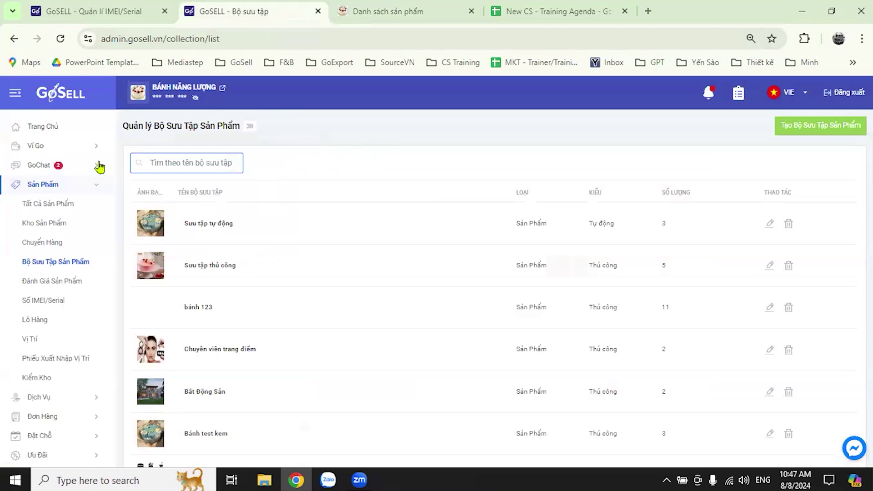
# Look up the collection "xe xịn" in a new product form and close the form without saving
pyautogui.click(46, 203)
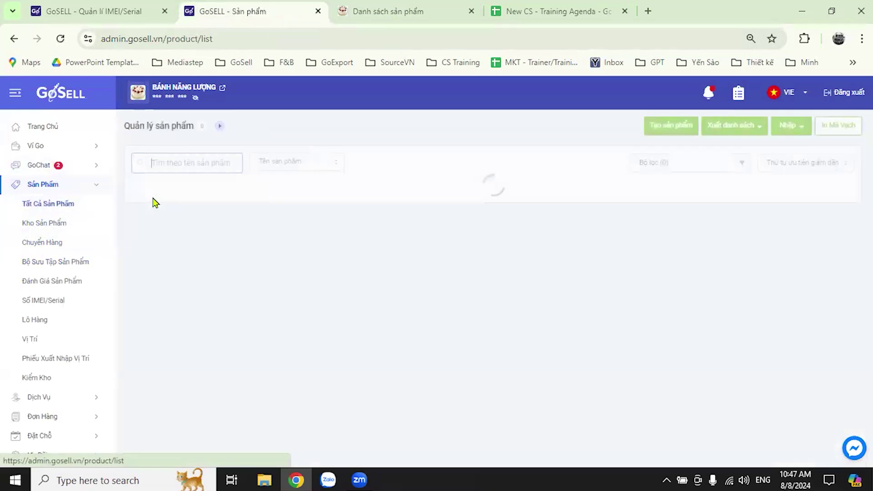
pyautogui.click(664, 130)
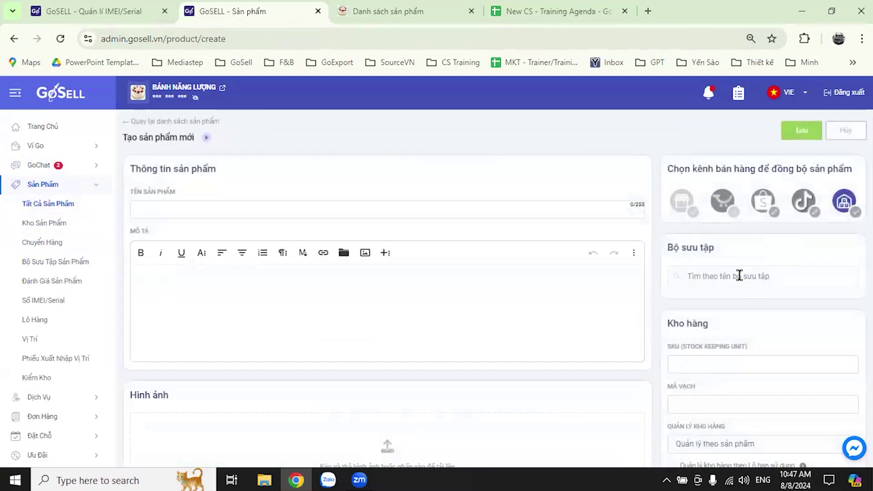
pyautogui.click(738, 277)
pyautogui.write('xe xin')
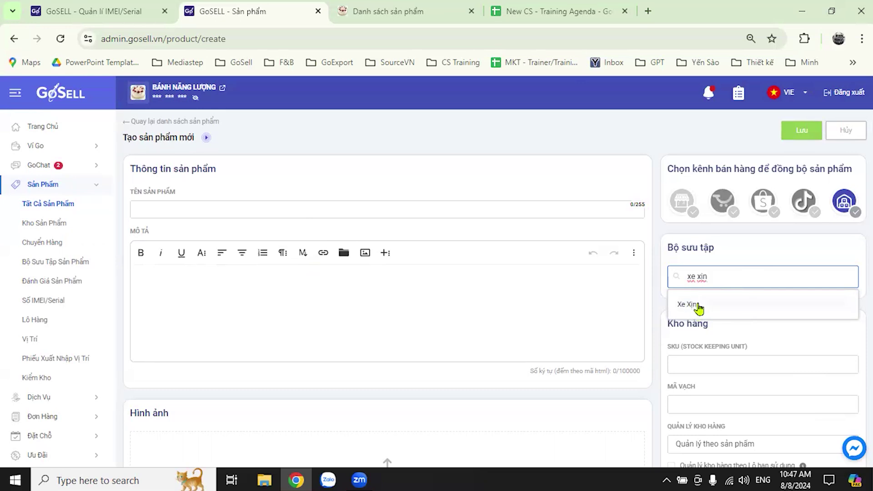
pyautogui.click(654, 180)
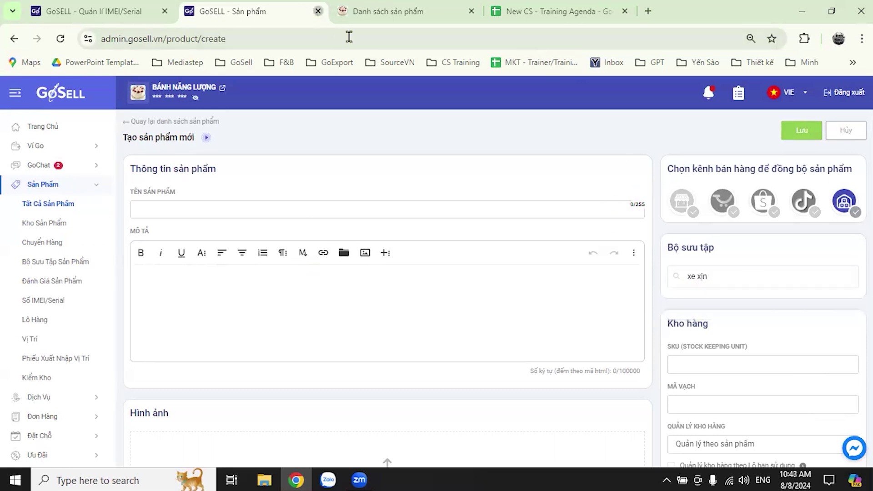
pyautogui.click(318, 11)
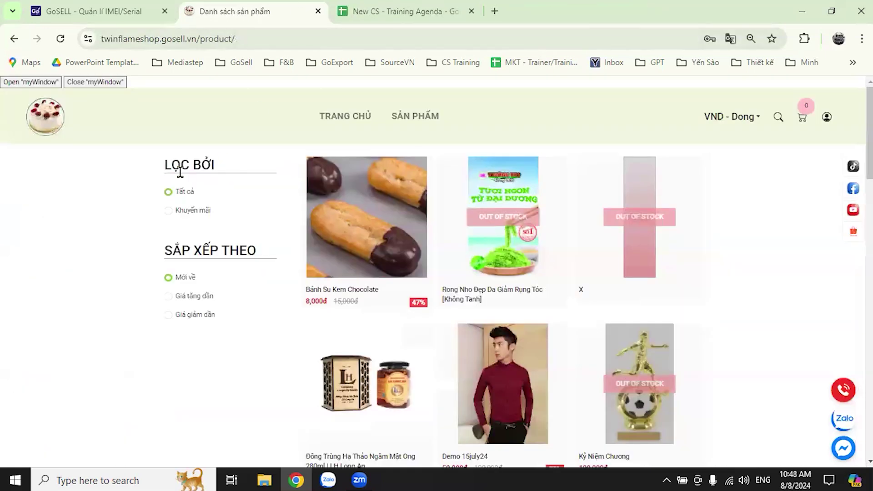
# Switch back to the GoSELL admin site and open the lot management list
pyautogui.click(73, 5)
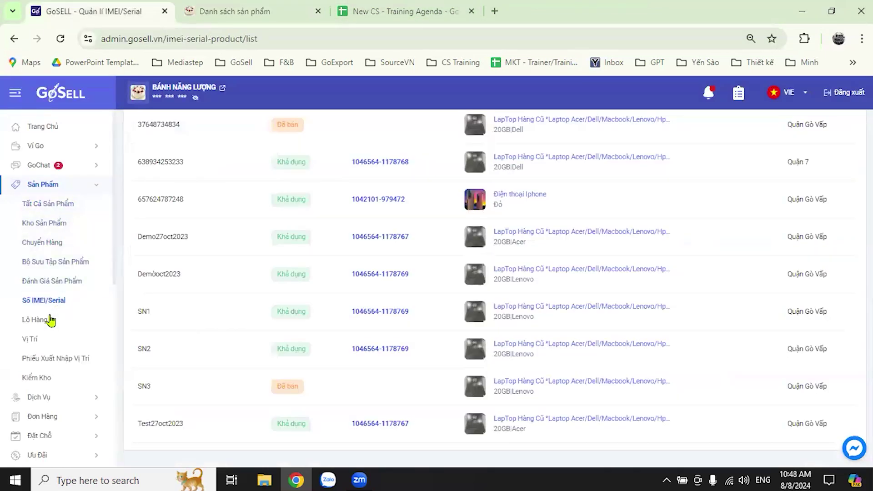
pyautogui.click(56, 206)
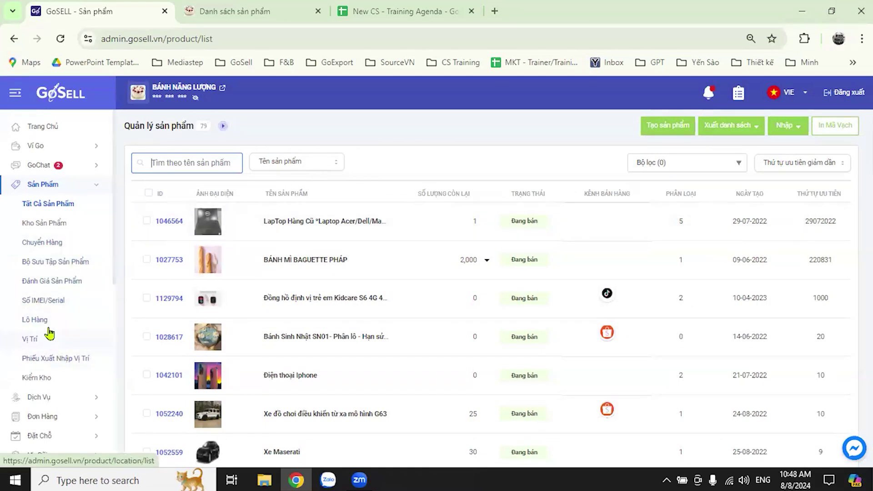
pyautogui.click(45, 328)
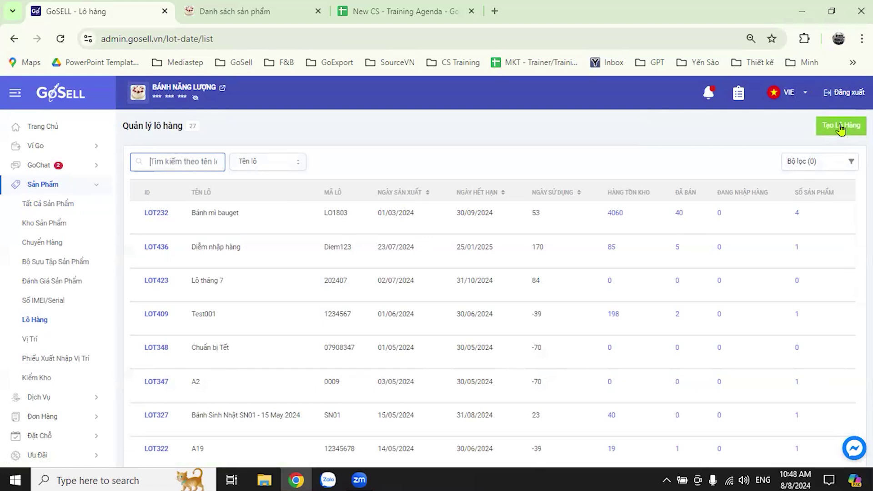
# Start a new lot with the name "Xe nhập" and the lot code XE1234
pyautogui.click(840, 128)
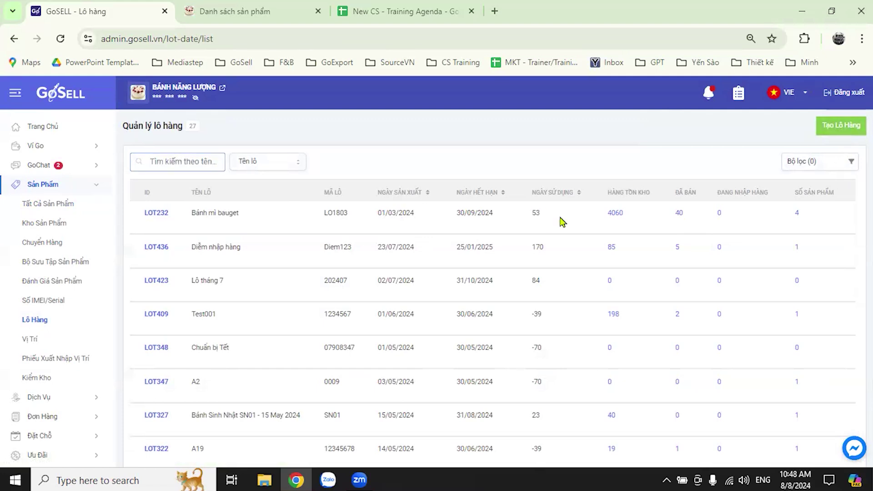
pyautogui.click(341, 229)
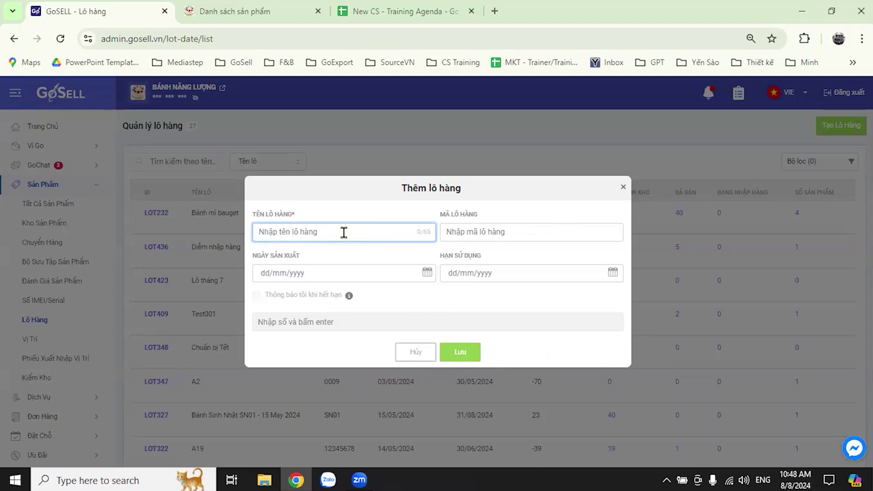
pyautogui.write('Xe nhập')
pyautogui.click(480, 230)
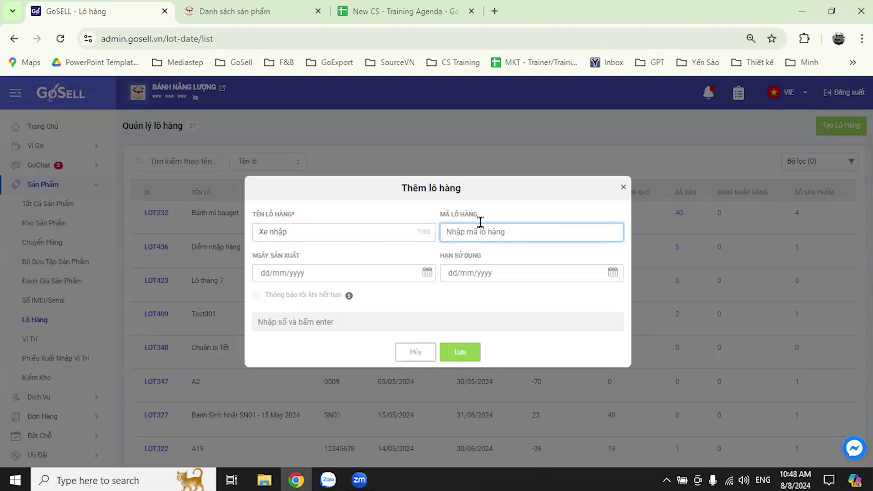
pyautogui.write('Minh')
pyautogui.press('BackSpace')
pyautogui.write('XE1234')
# Set the new lot's production date to 01/08/2024 and its expiry date to 25/10/2025
pyautogui.click(417, 280)
pyautogui.click(427, 273)
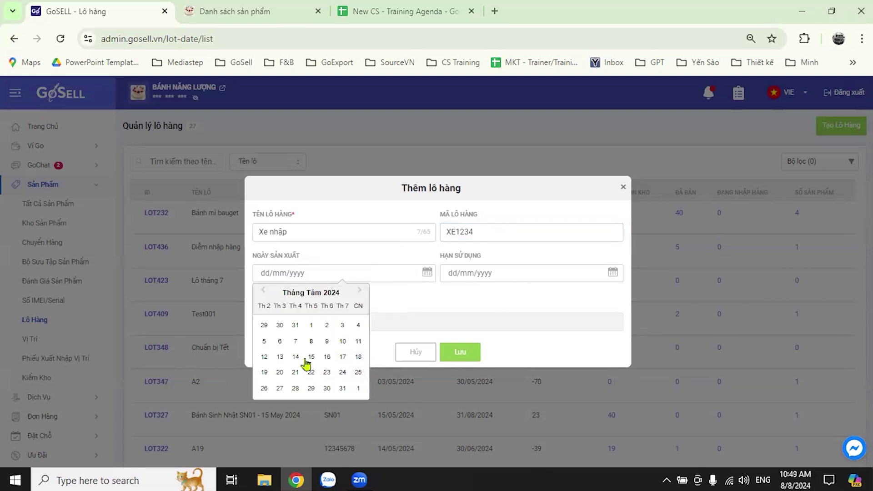
pyautogui.click(311, 328)
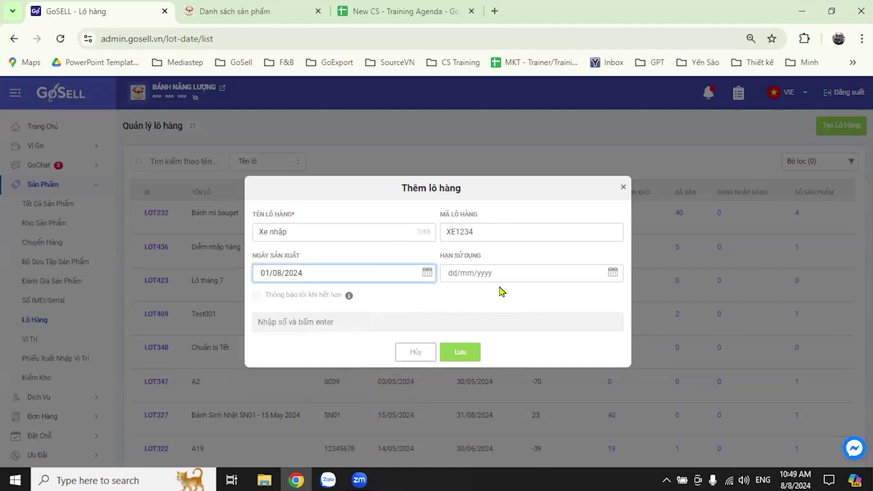
pyautogui.click(612, 273)
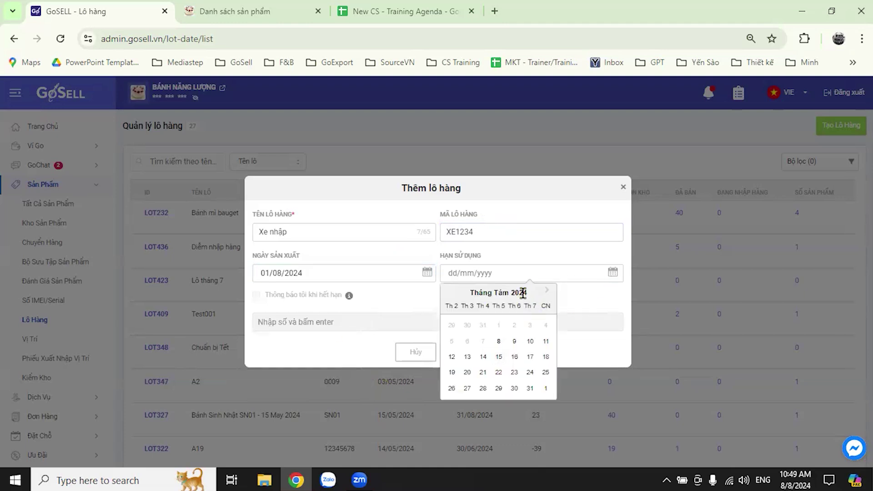
pyautogui.click(545, 291)
pyautogui.click(546, 291)
pyautogui.click(546, 291)
pyautogui.click(546, 291)
pyautogui.click(546, 291)
pyautogui.click(546, 291)
pyautogui.click(546, 291)
pyautogui.click(546, 291)
pyautogui.click(546, 291)
pyautogui.click(546, 291)
pyautogui.click(546, 291)
pyautogui.click(546, 291)
pyautogui.click(546, 291)
pyautogui.click(546, 291)
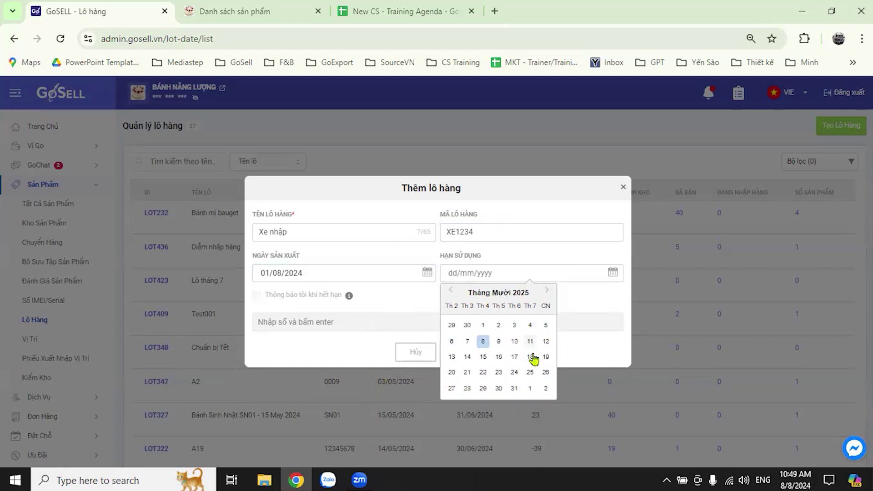
pyautogui.click(530, 373)
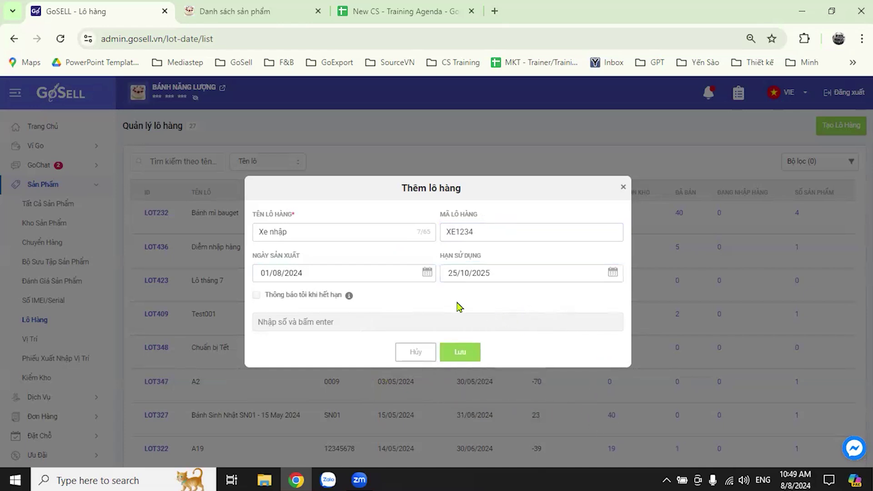
# Enable expiry notifications for the lot with the day values 30 and 15, and save the lot
pyautogui.click(256, 295)
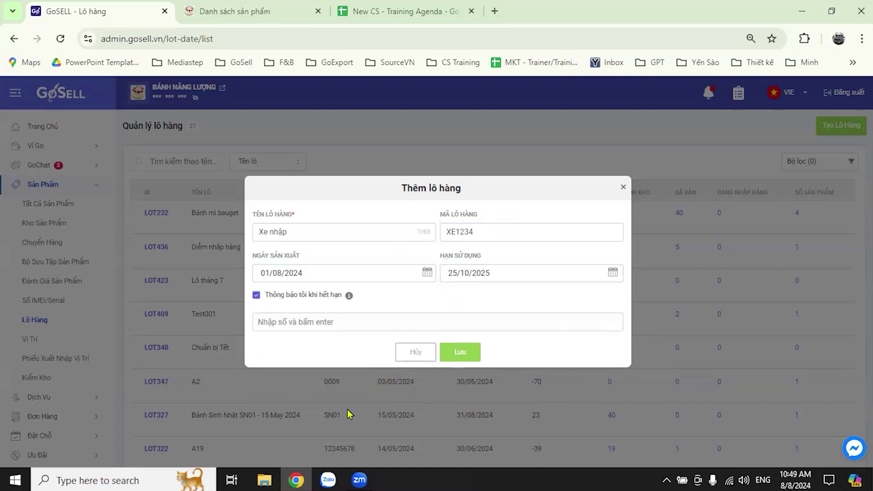
pyautogui.moveTo(350, 301)
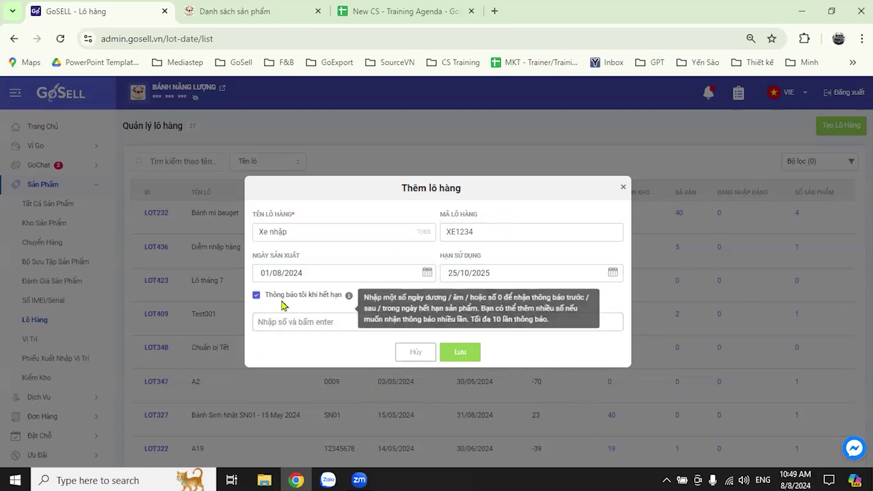
pyautogui.click(338, 325)
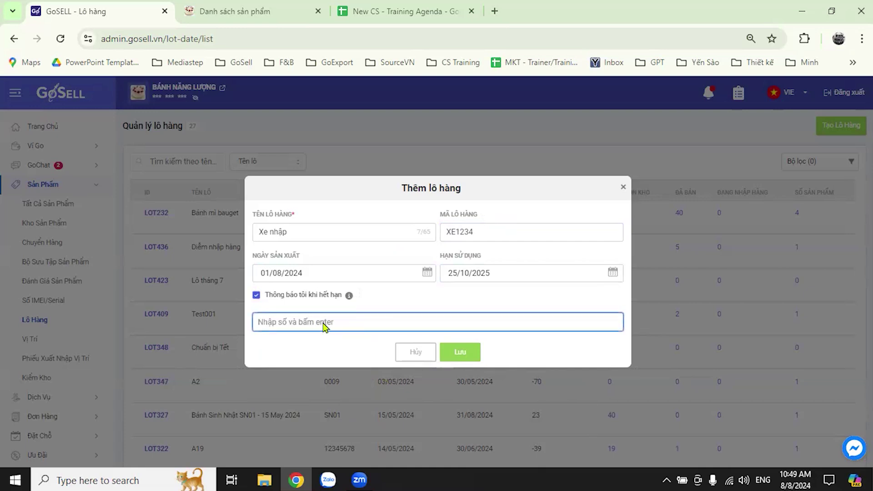
pyautogui.write('2')
pyautogui.press('BackSpace')
pyautogui.write('3')
pyautogui.press('BackSpace')
pyautogui.write('30')
pyautogui.press('Return')
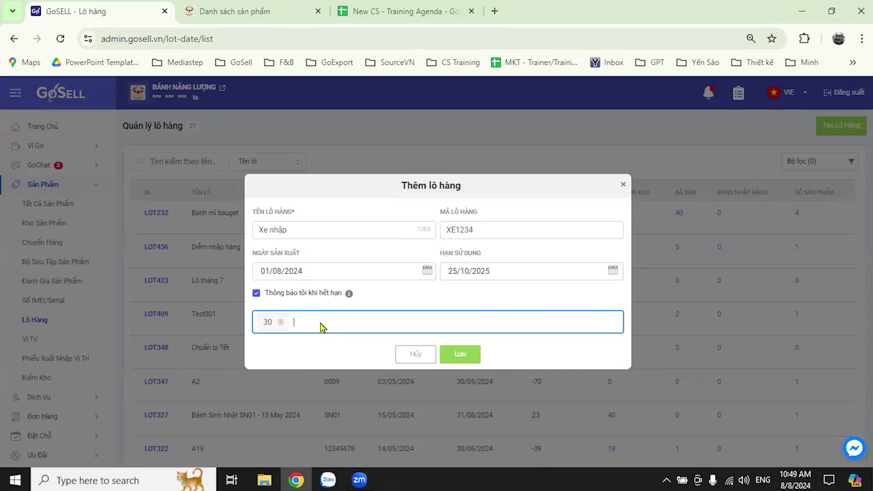
pyautogui.press('Return')
pyautogui.click(472, 364)
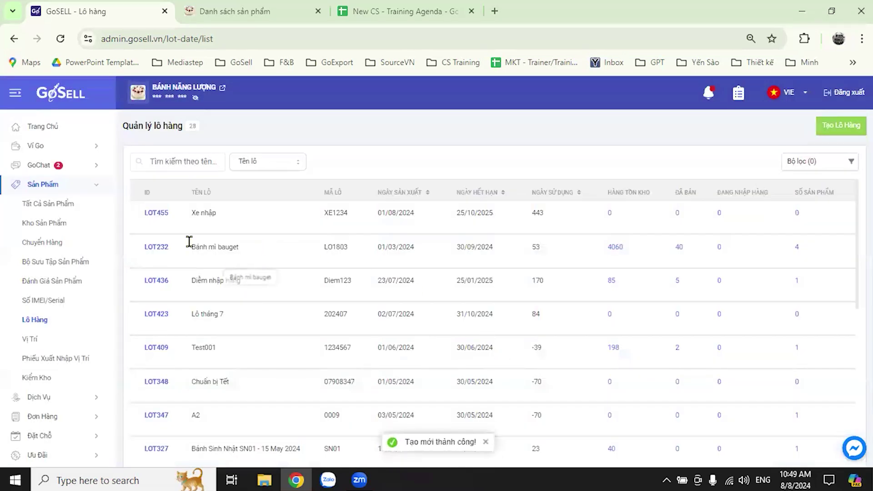
# Look for "xe" among the products that can be added to the Xe nhập lot and close the product picker
pyautogui.click(159, 214)
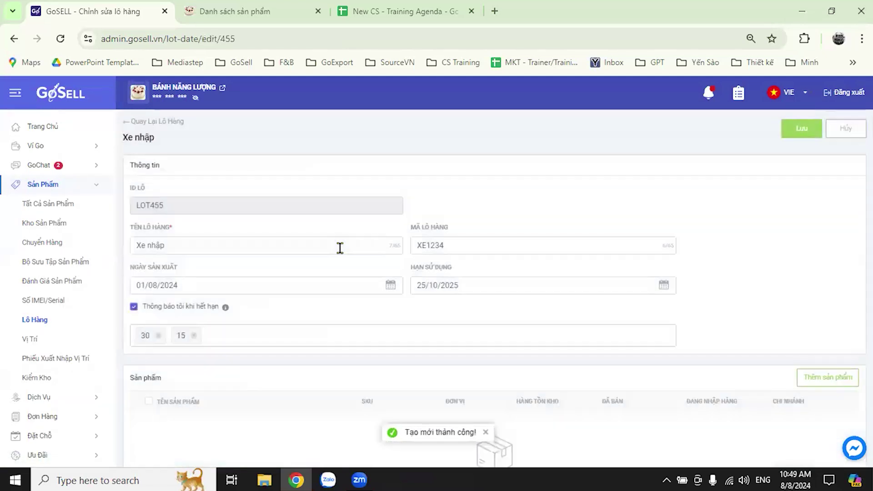
pyautogui.scroll(-2, 364, 276)
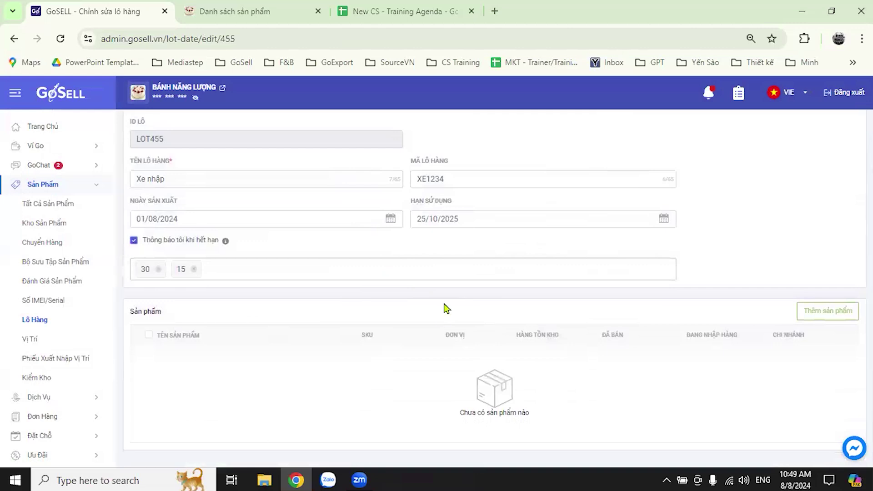
pyautogui.click(829, 314)
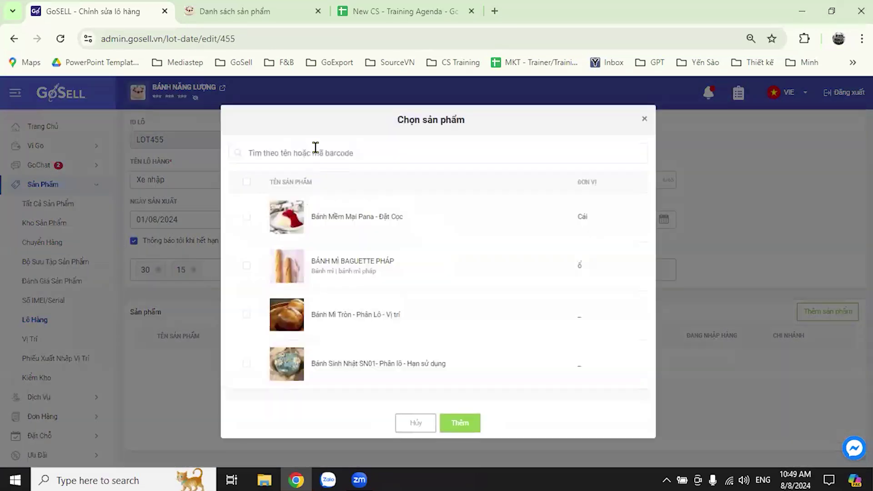
pyautogui.write('xe')
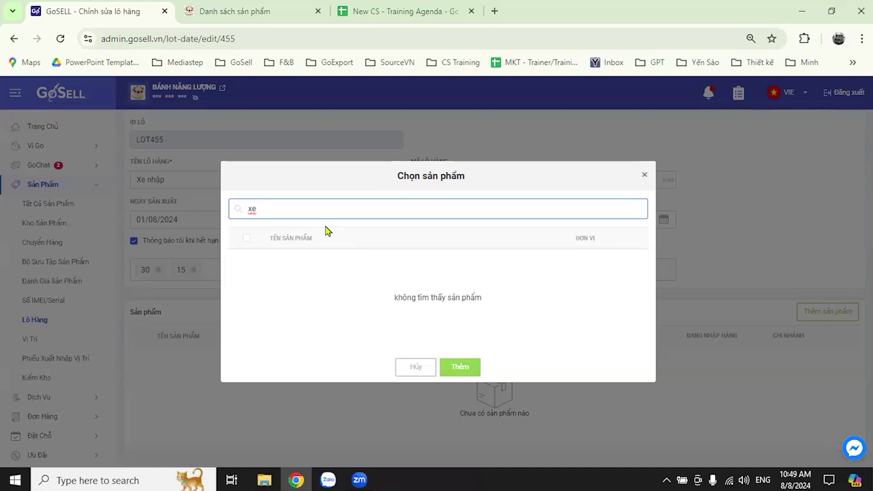
pyautogui.click(645, 175)
# Search the full product list for "xe"
pyautogui.click(48, 208)
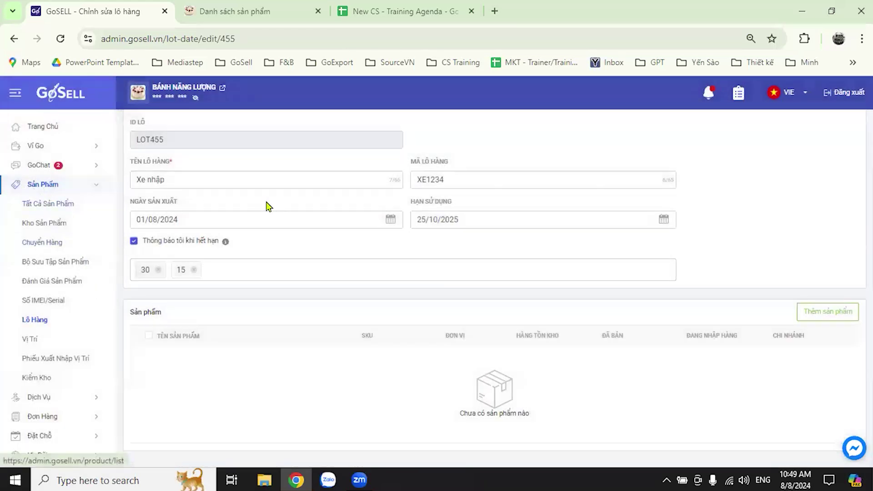
pyautogui.press('Return')
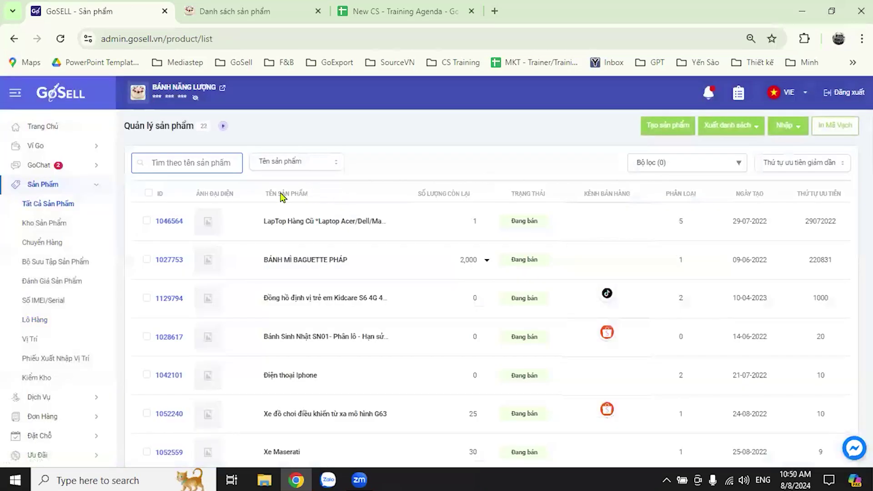
pyautogui.click(203, 161)
pyautogui.write('xe')
pyautogui.press('Return')
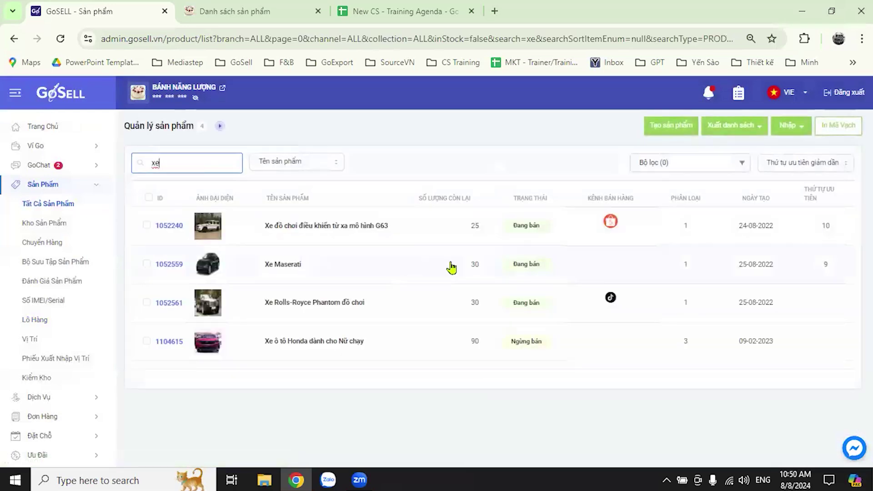
# Open the Xe Maserati product and examine its inventory management settings
pyautogui.click(177, 265)
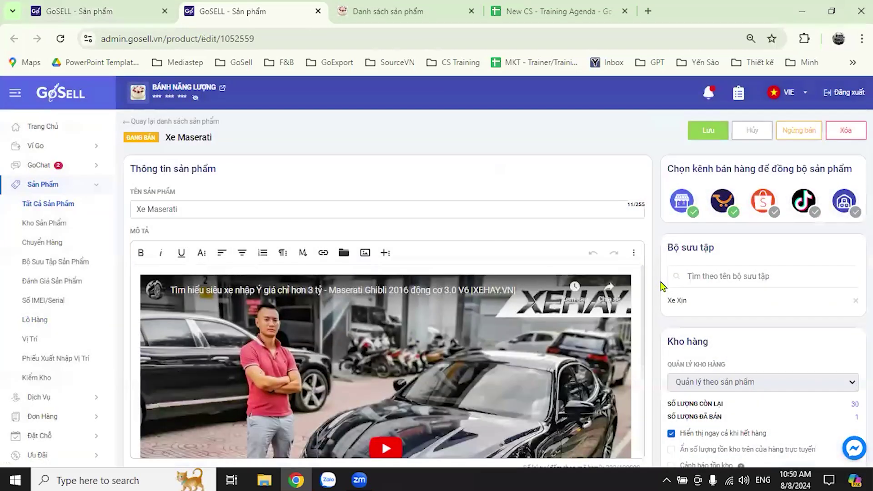
pyautogui.scroll(-3, 662, 277)
pyautogui.scroll(-1, 662, 286)
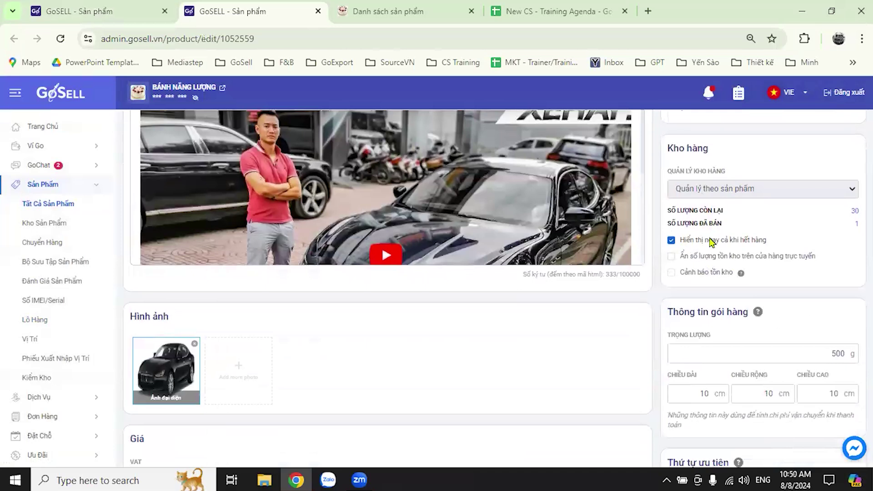
pyautogui.scroll(2, 727, 312)
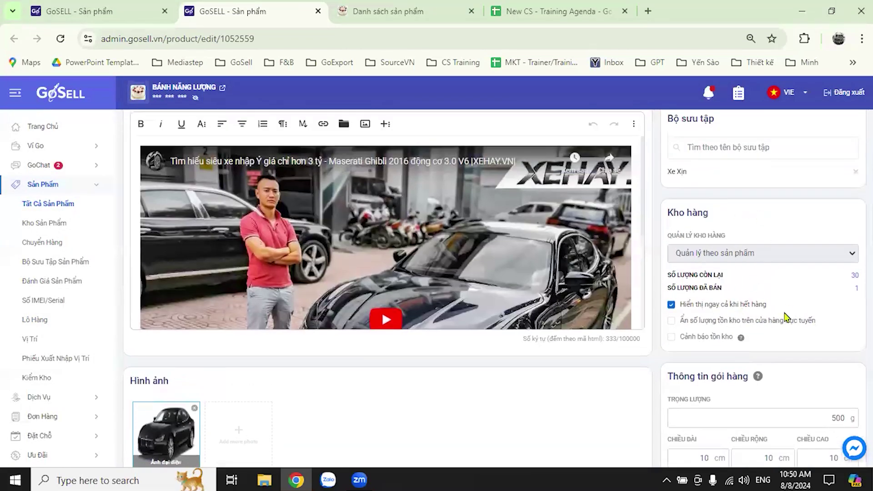
pyautogui.scroll(-2, 727, 327)
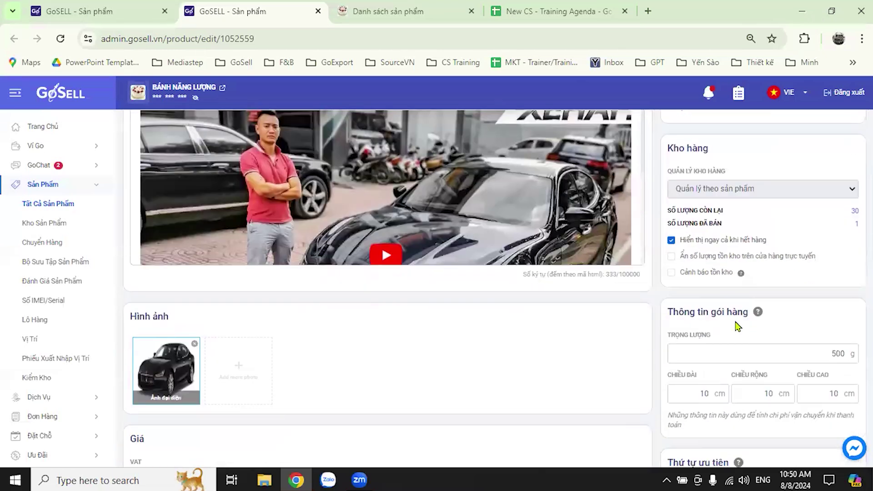
pyautogui.scroll(-2, 706, 297)
pyautogui.scroll(6, 730, 312)
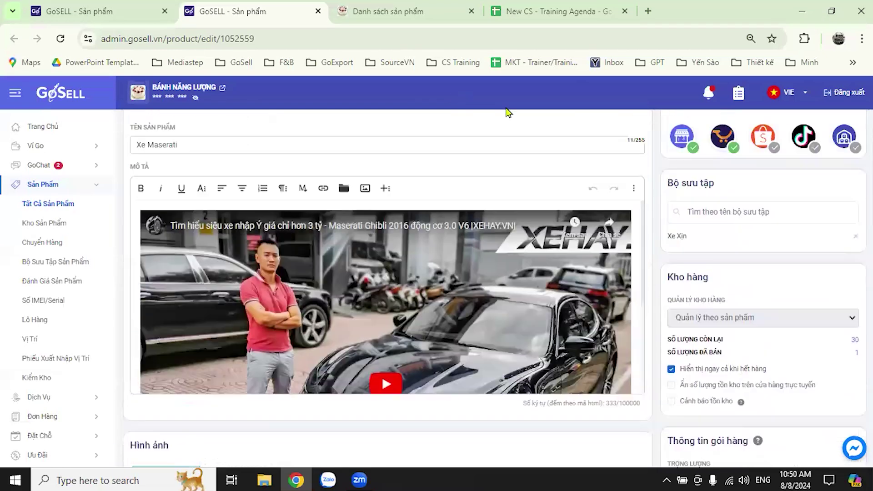
pyautogui.scroll(2, 658, 218)
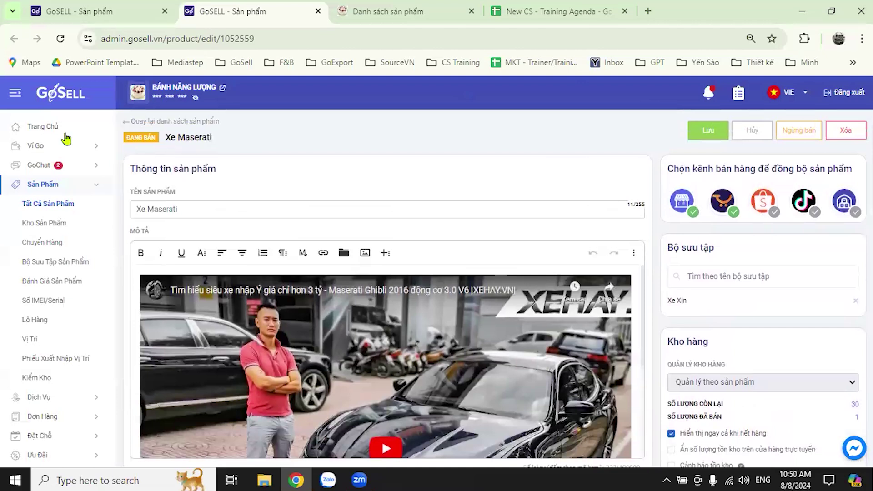
# Open a blank new product form and compare its lot and expiry inventory option with the Xe Maserati product's inventory section
pyautogui.hotkey('ctrl', 'shift', 'Tab')
pyautogui.click(658, 125)
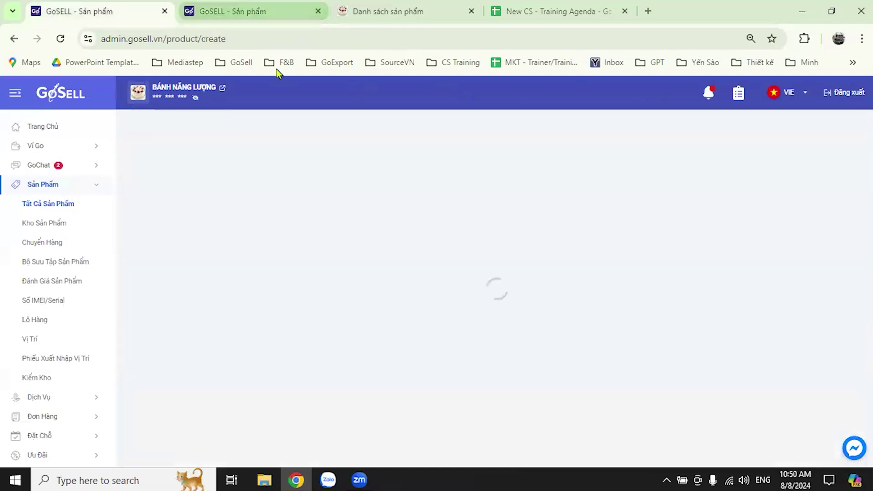
pyautogui.scroll(-4, 670, 339)
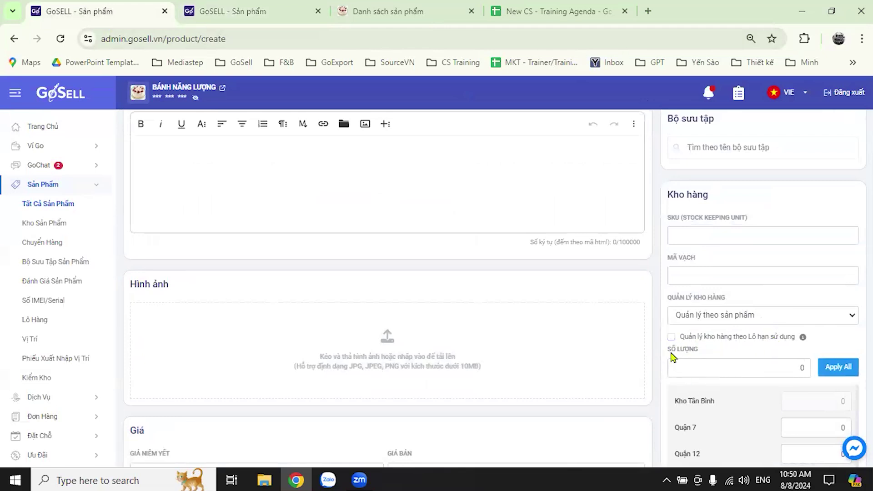
pyautogui.click(236, 11)
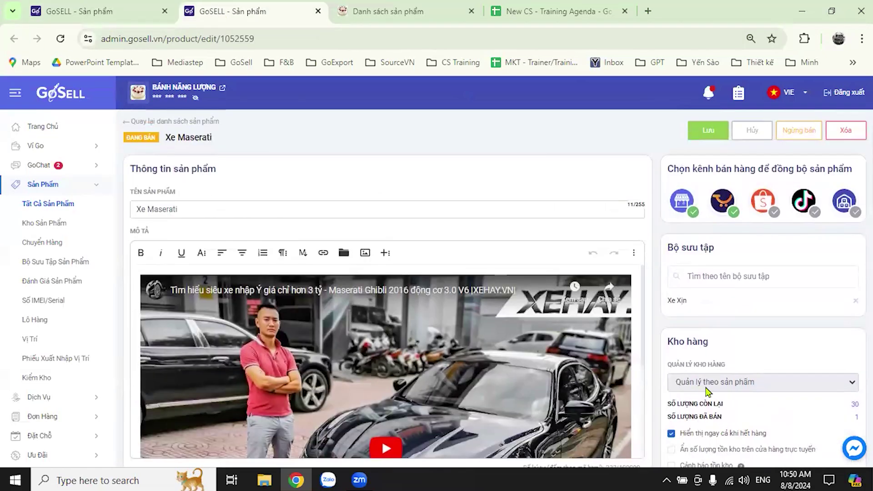
pyautogui.scroll(-5, 751, 247)
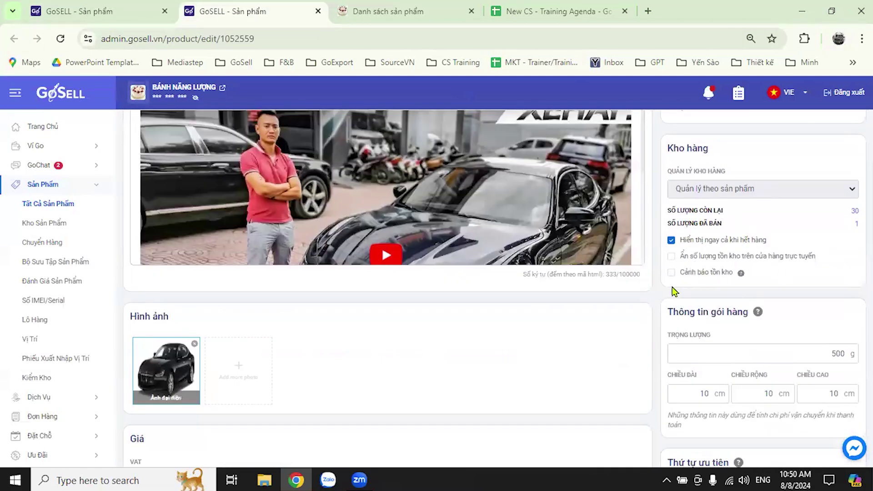
pyautogui.scroll(5, 728, 333)
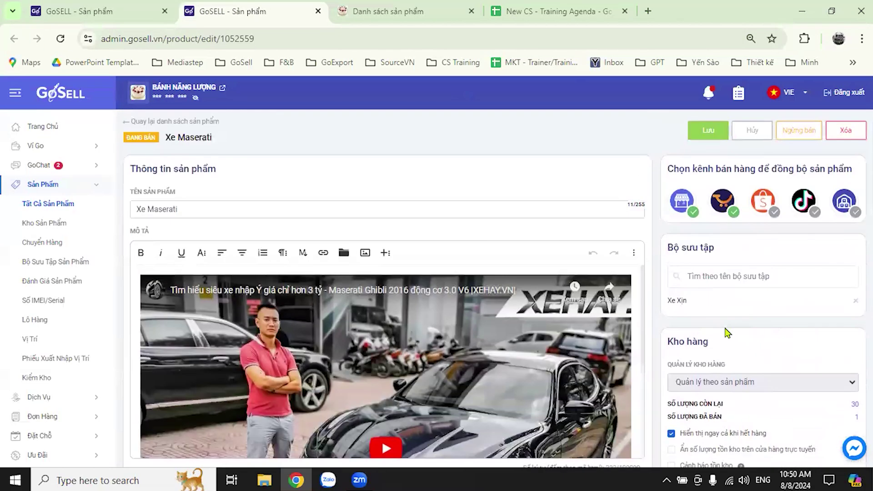
pyautogui.click(39, 6)
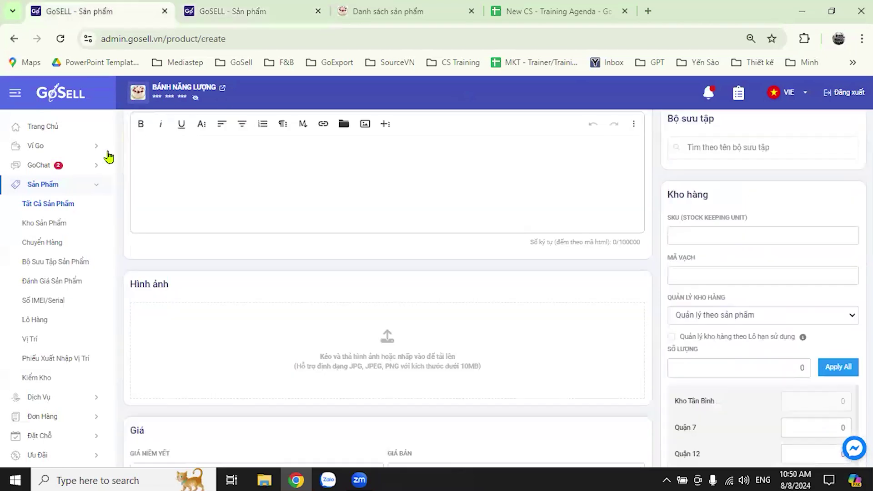
# Open the Xe nhập lot from the lot list, examine its details and product section, and return to the lot list without saving
pyautogui.click(38, 321)
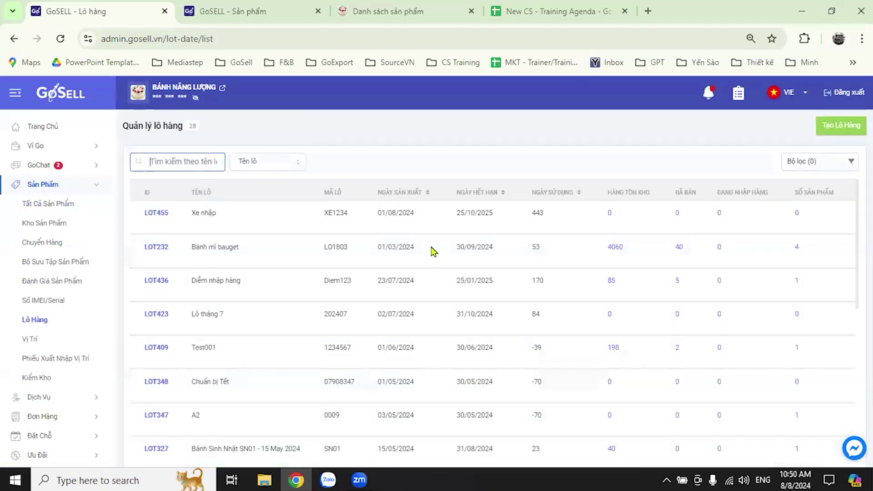
pyautogui.click(158, 215)
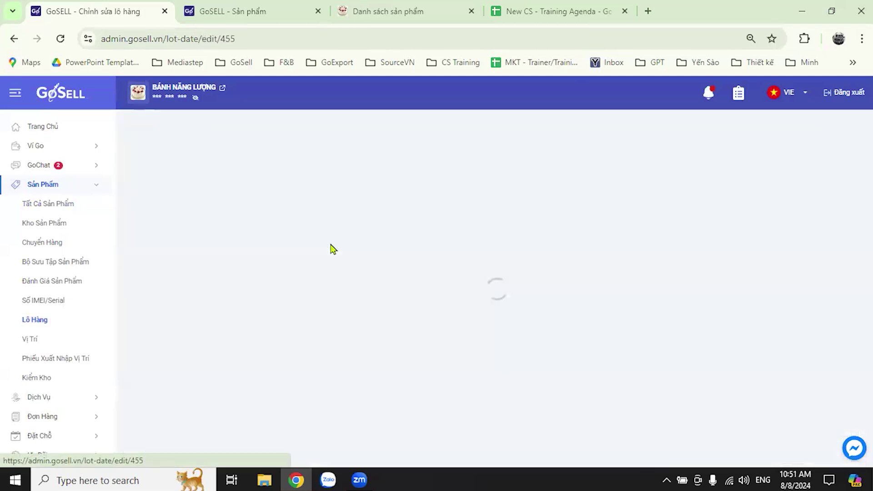
pyautogui.scroll(-2, 345, 327)
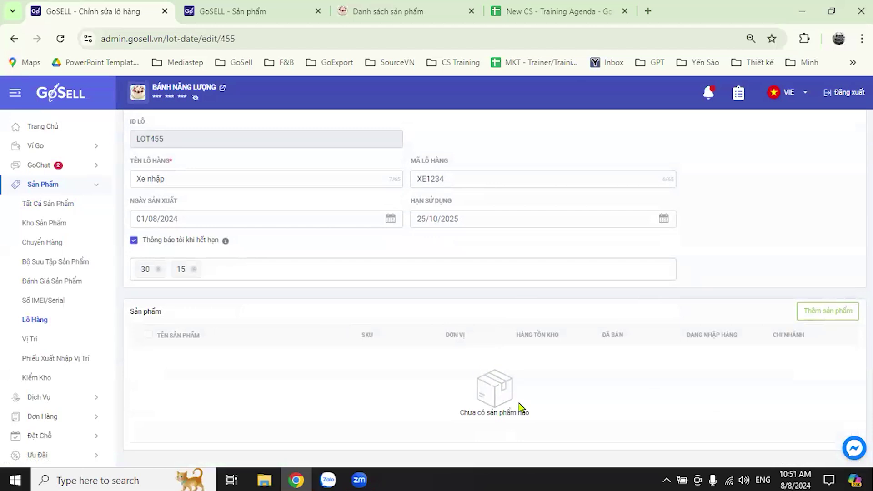
pyautogui.scroll(2, 453, 225)
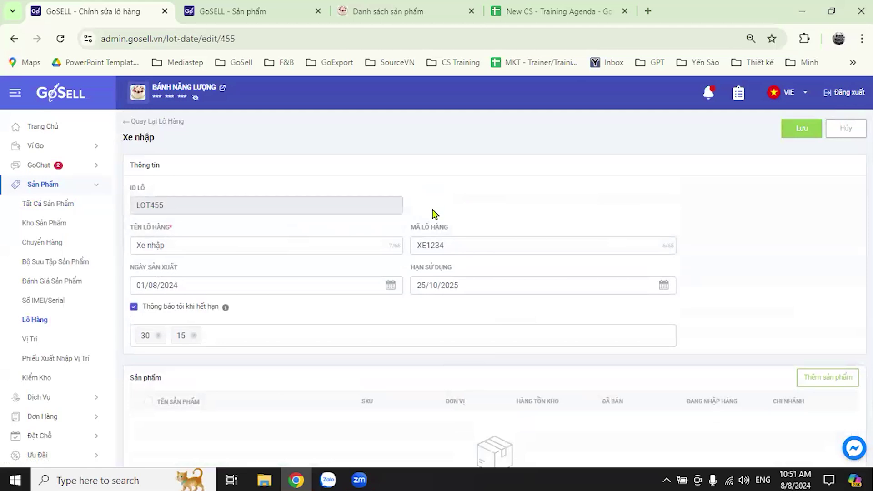
pyautogui.click(136, 121)
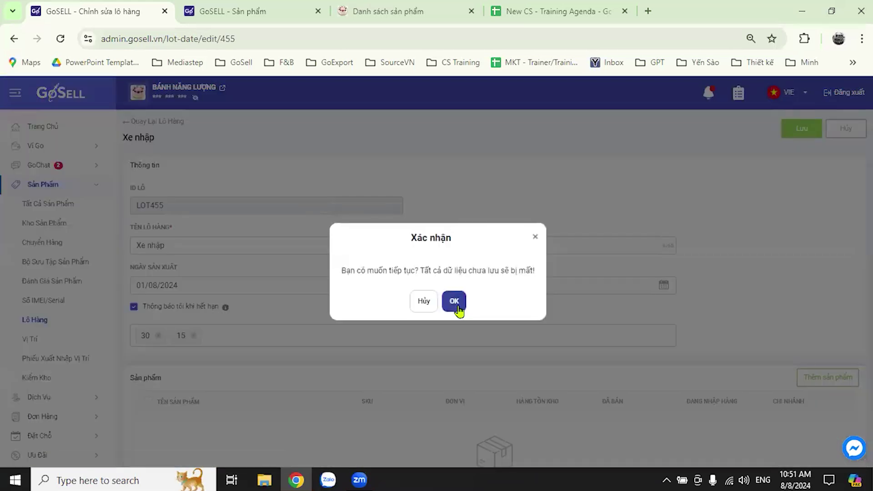
pyautogui.click(456, 305)
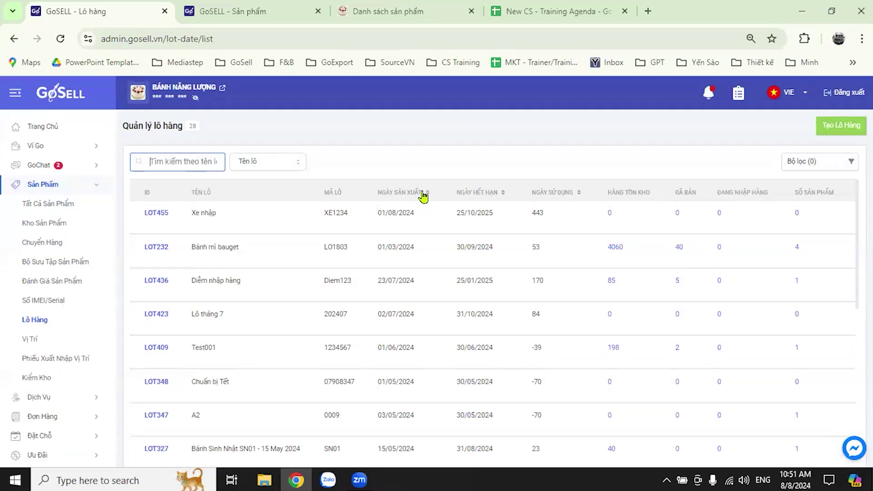
# Browse the full product list and check which filter options it offers, leaving the list unfiltered
pyautogui.click(65, 208)
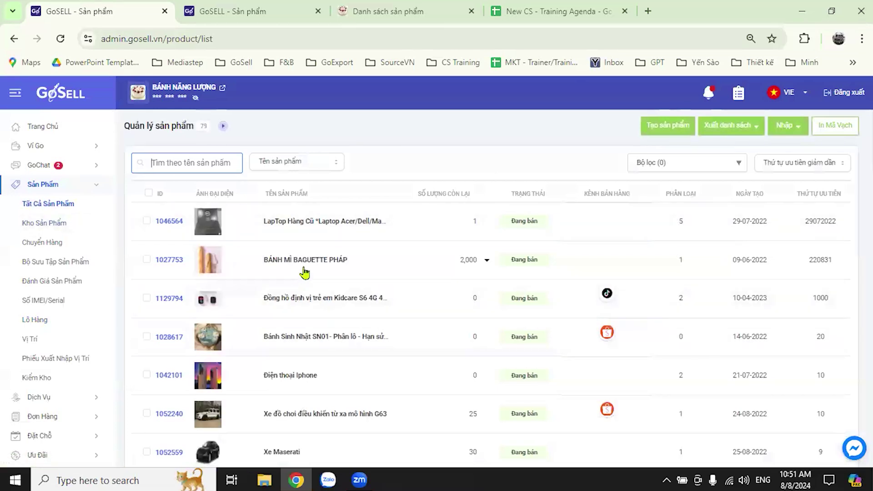
pyautogui.scroll(-4, 285, 338)
pyautogui.scroll(-4, 282, 350)
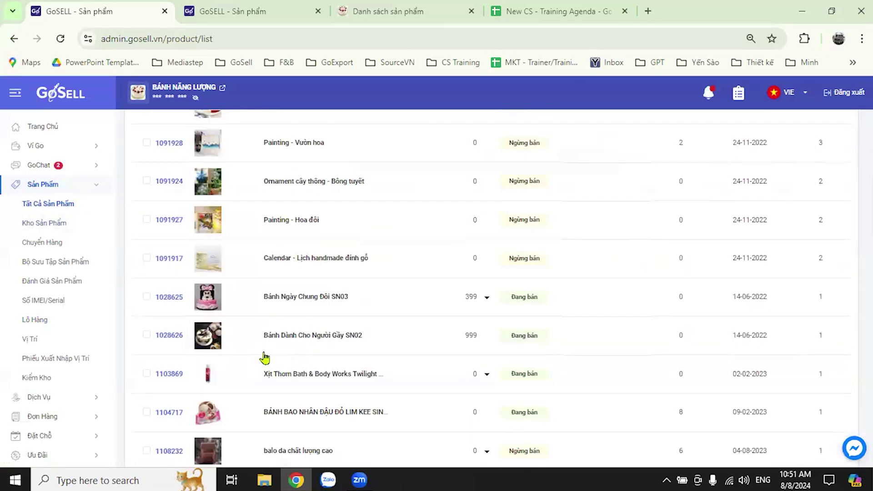
pyautogui.scroll(7, 268, 359)
pyautogui.scroll(-3, 291, 350)
pyautogui.scroll(5, 292, 350)
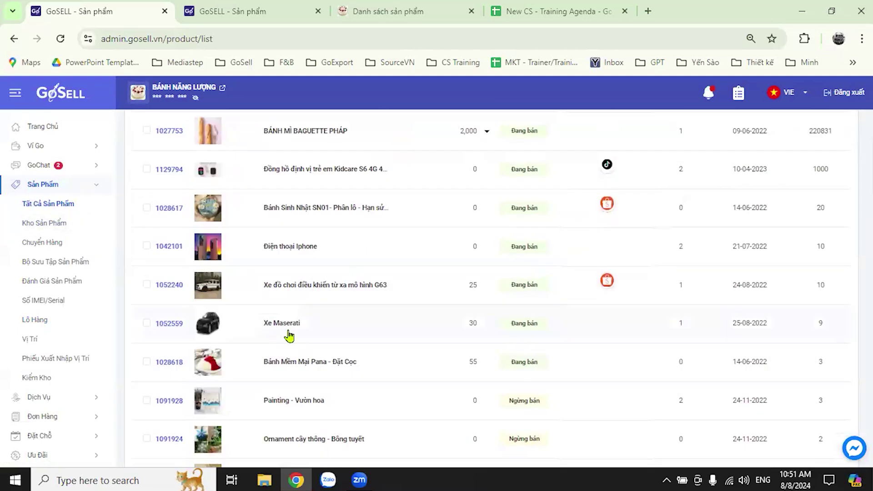
pyautogui.click(713, 170)
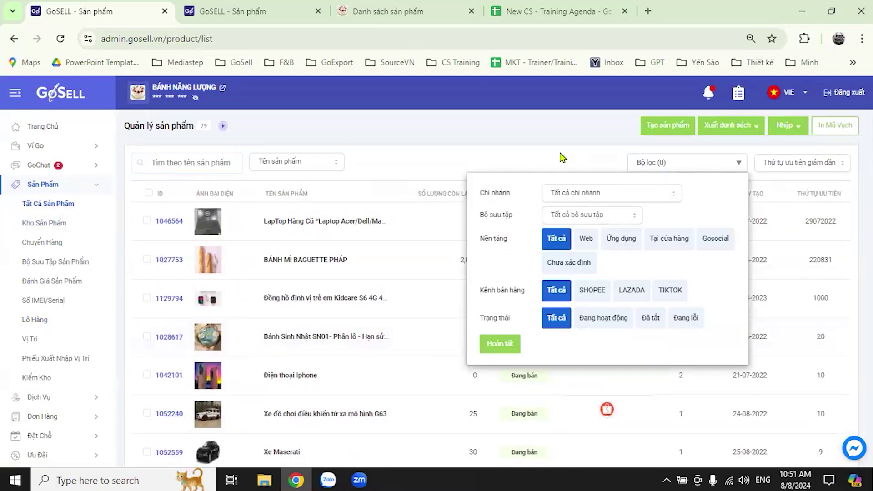
pyautogui.click(738, 165)
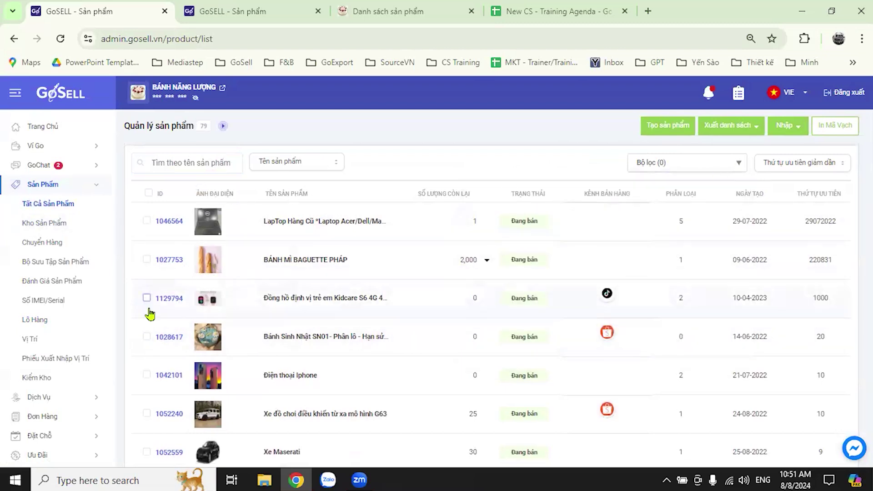
# Select the Kidcare S6 4G watch, Bánh Sinh Nhật SN01 and Điện thoại Iphone in the product list
pyautogui.click(147, 298)
pyautogui.scroll(-1, 249, 347)
pyautogui.click(146, 289)
# Add Painting - Vườn hoa, Ornament cây thông - Bông tuyết, Painting - Hoa đôi and Calendar - Lịch handmade đính gỗ to the product selection
pyautogui.scroll(-2, 151, 336)
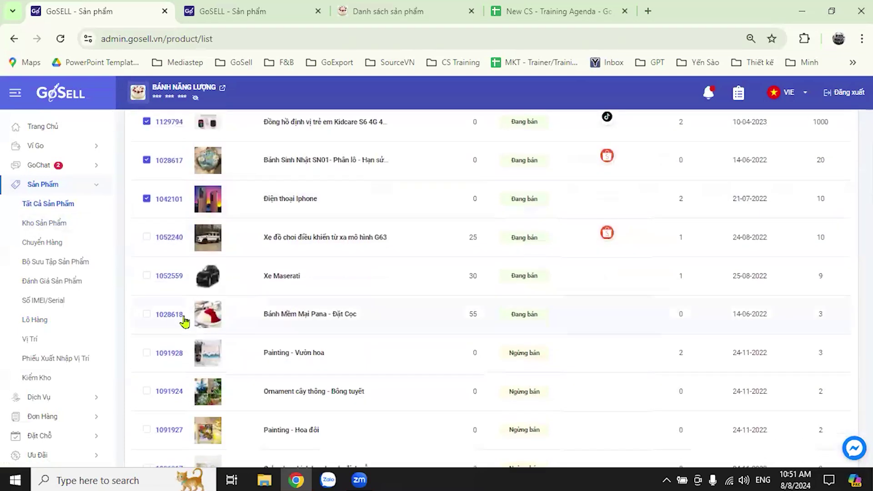
pyautogui.scroll(-1, 403, 310)
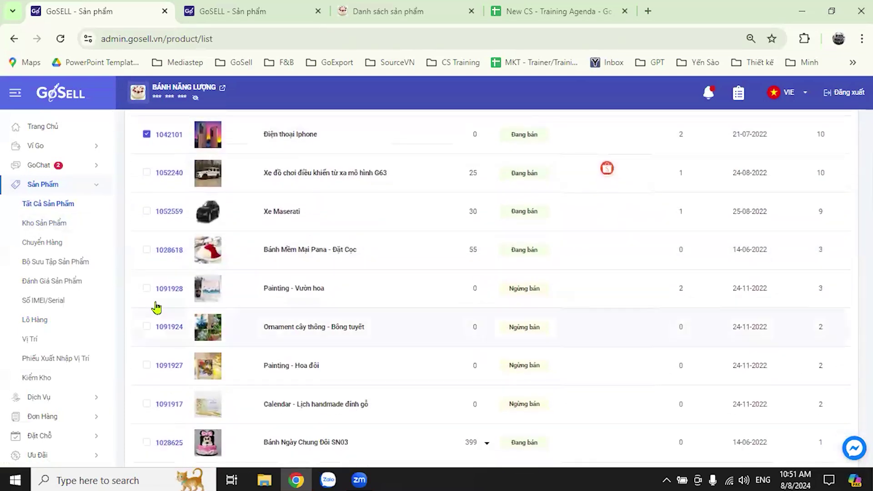
pyautogui.click(146, 289)
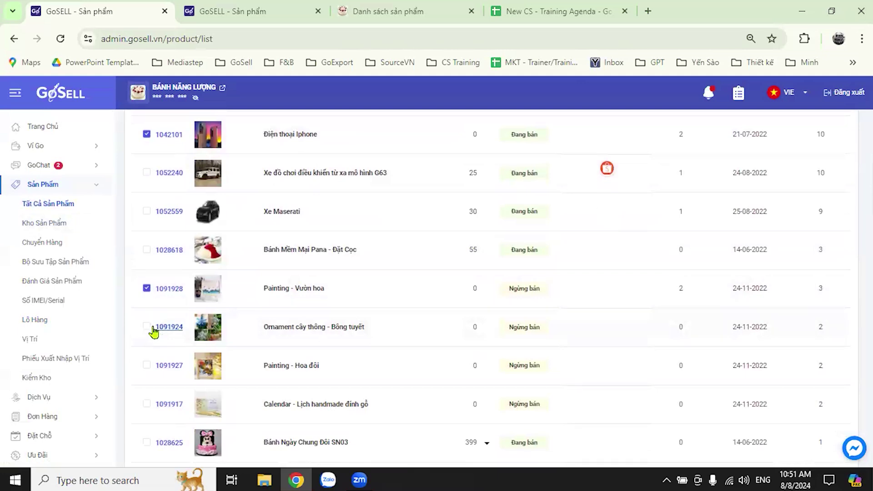
pyautogui.click(151, 364)
pyautogui.scroll(-2, 166, 380)
pyautogui.click(147, 276)
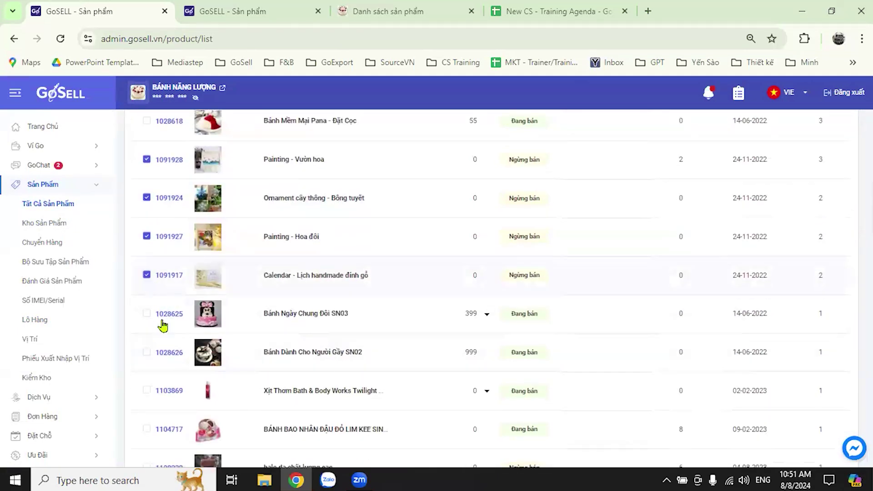
# Add the zero-stock products from Xịt Thơm Bath & Body Works down to Painting - Hoa đơn to the selection
pyautogui.click(147, 391)
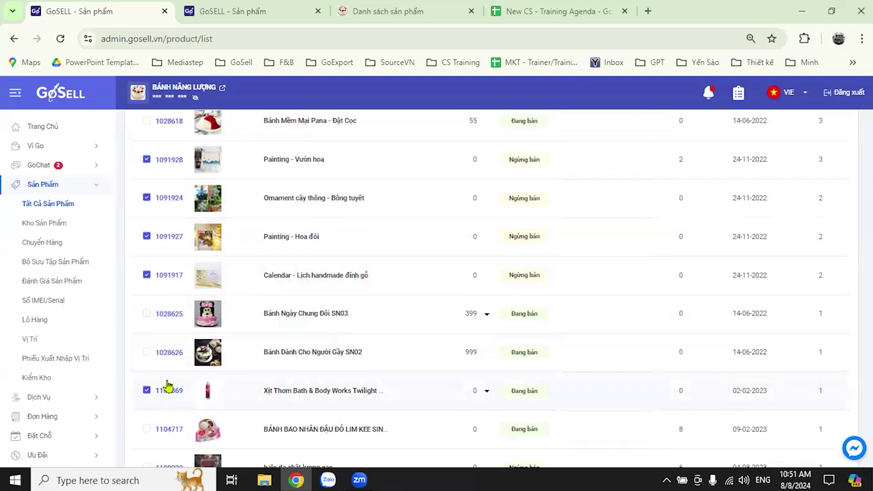
pyautogui.scroll(-2, 189, 365)
pyautogui.click(146, 339)
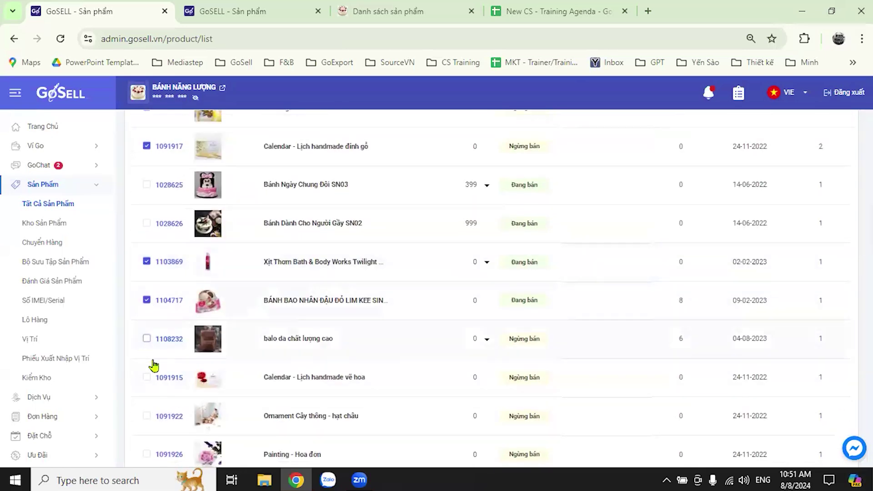
pyautogui.scroll(-1, 159, 370)
pyautogui.click(147, 353)
pyautogui.click(147, 391)
# Bulk-update the selected products' inventory at the Quận 7 branch, replacing (Thay đổi) each stock quantity with 300
pyautogui.scroll(10, 190, 364)
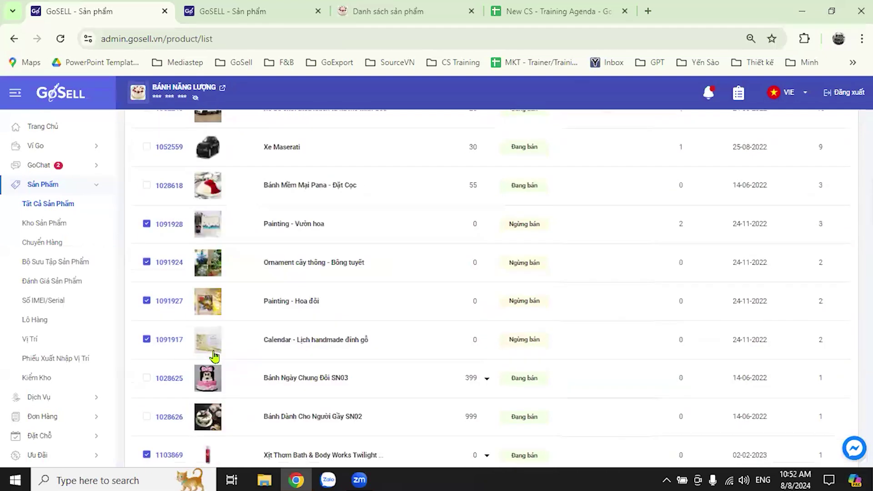
pyautogui.click(239, 186)
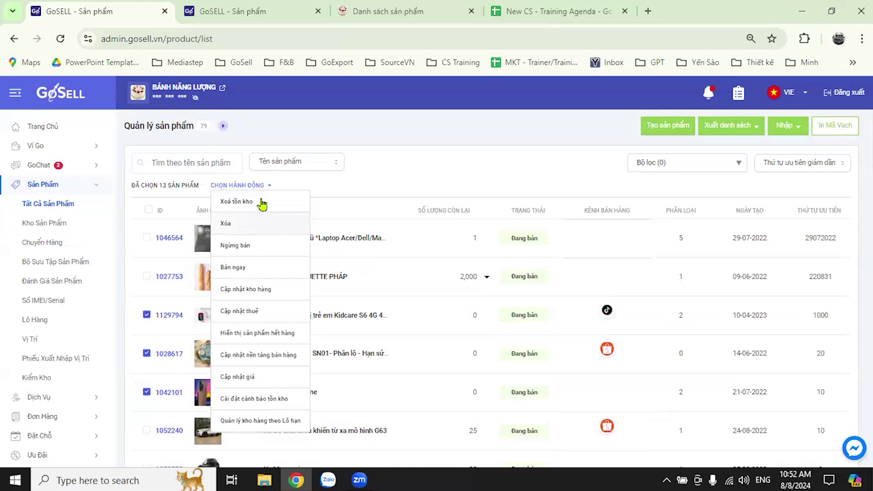
pyautogui.click(259, 295)
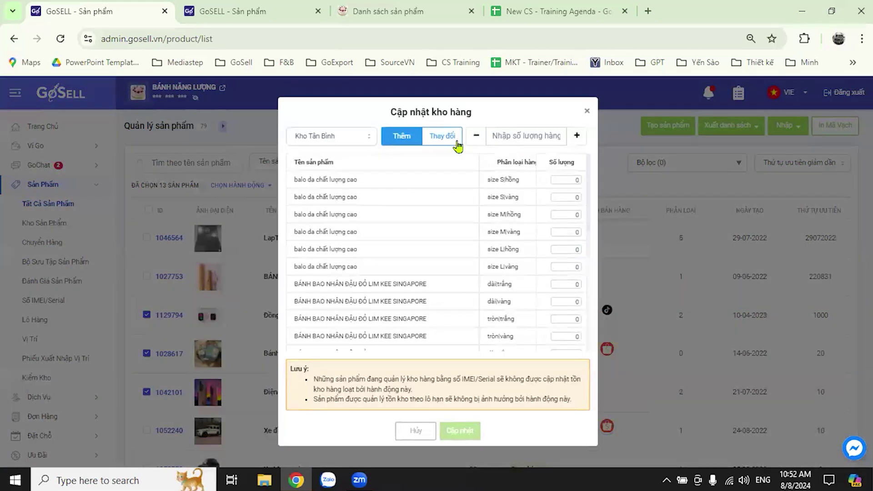
pyautogui.click(455, 142)
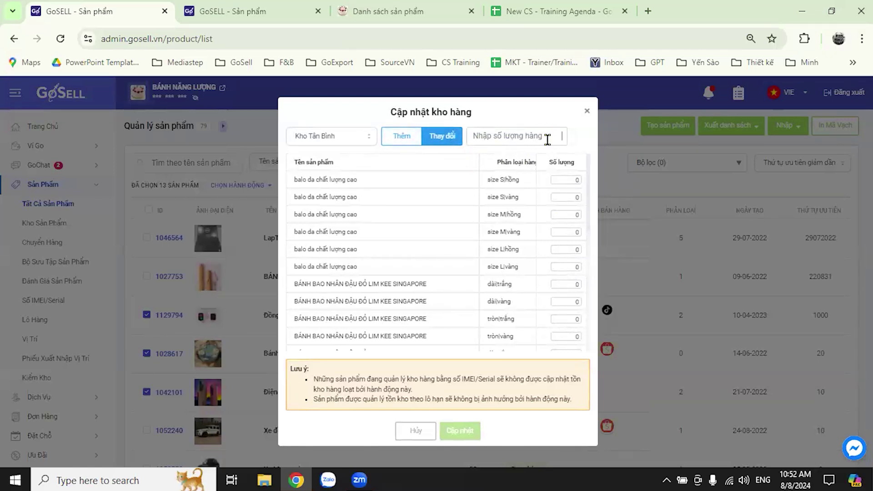
pyautogui.click(349, 136)
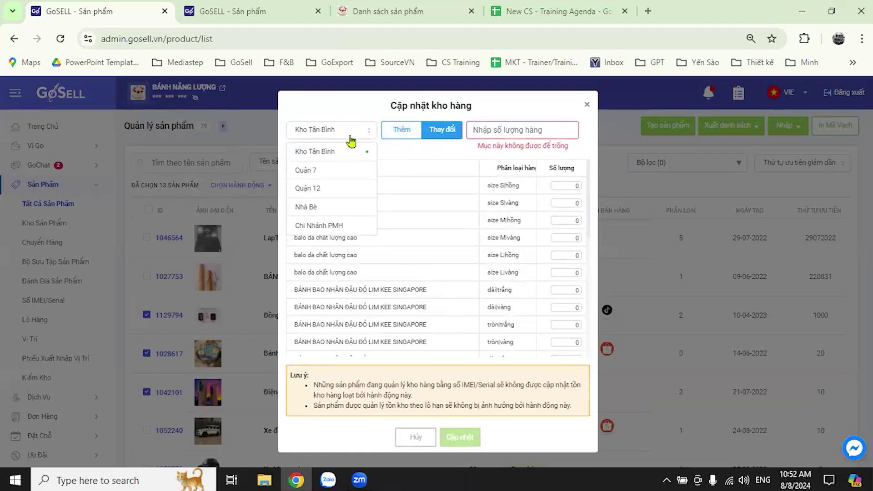
pyautogui.click(316, 173)
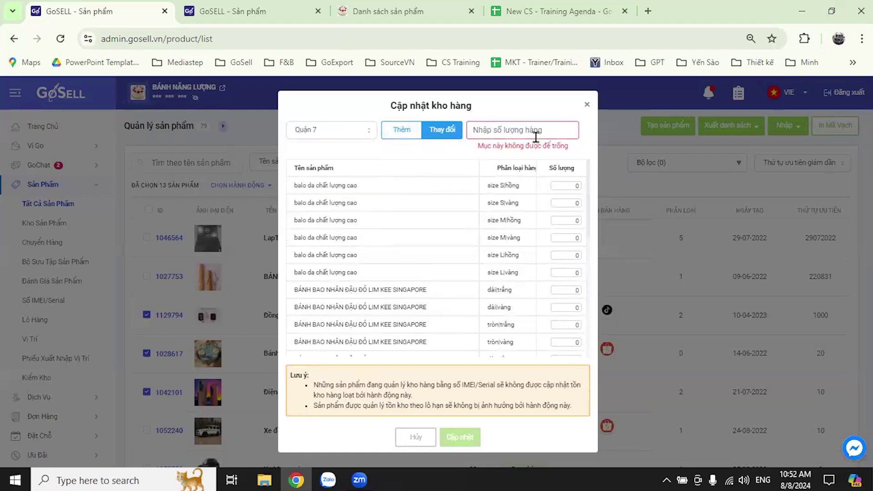
pyautogui.write('300')
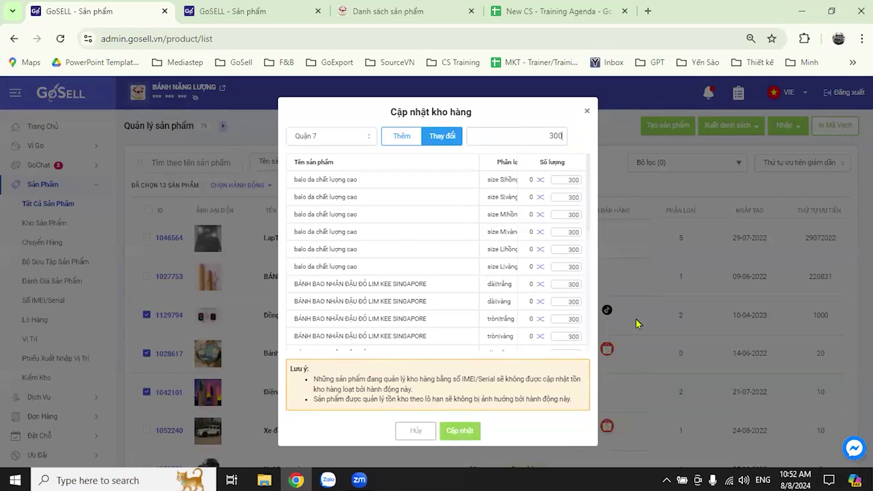
pyautogui.press('Return')
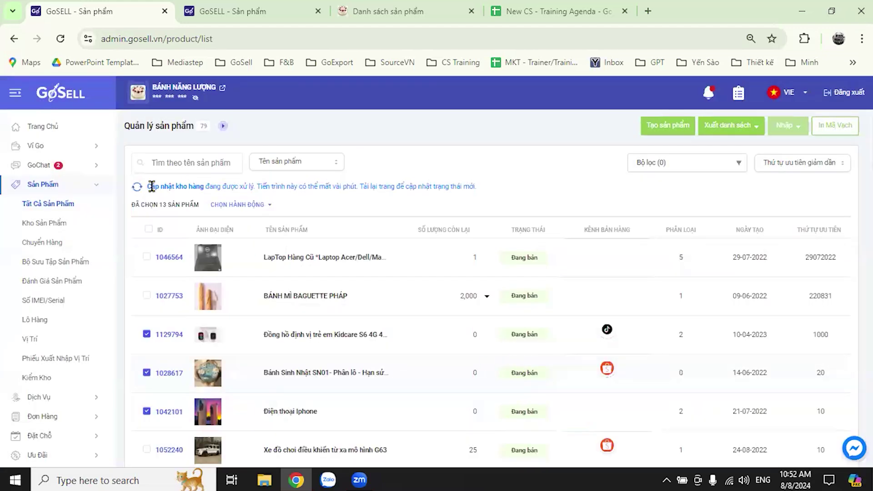
# Reload the product list and check the remaining quantities of the products included in the inventory update
pyautogui.click(62, 39)
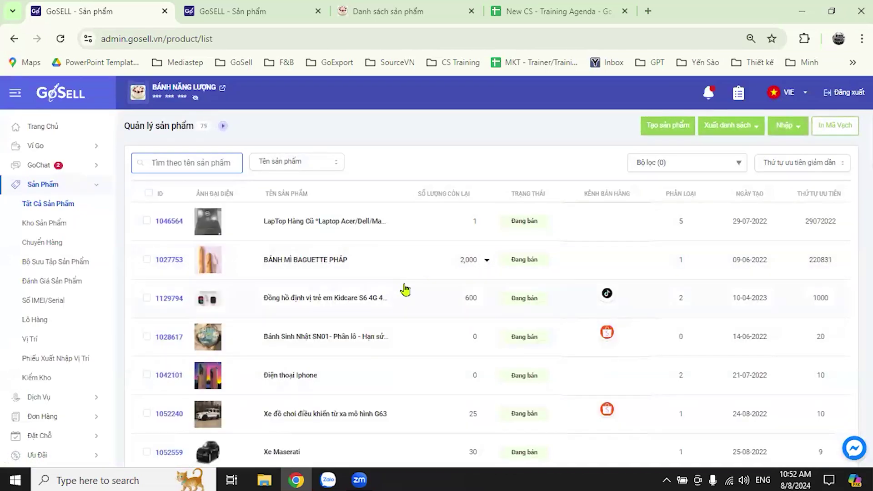
pyautogui.scroll(-3, 407, 286)
pyautogui.scroll(-8, 411, 286)
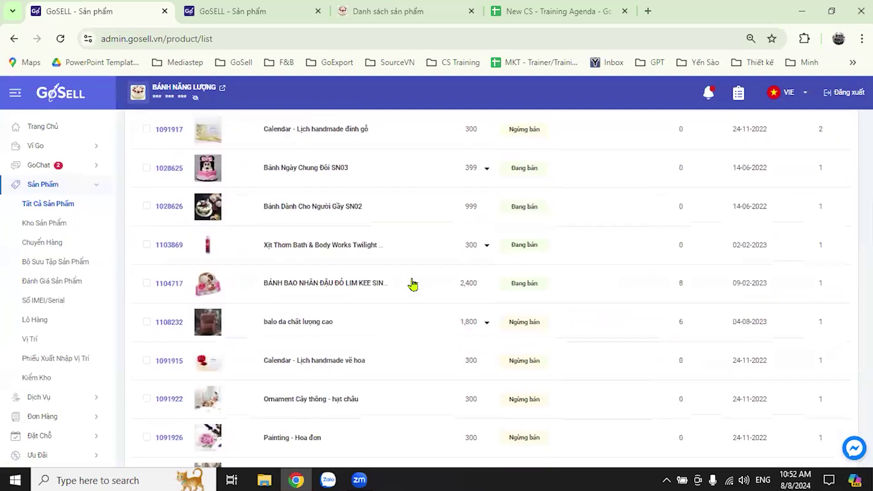
pyautogui.scroll(2, 477, 231)
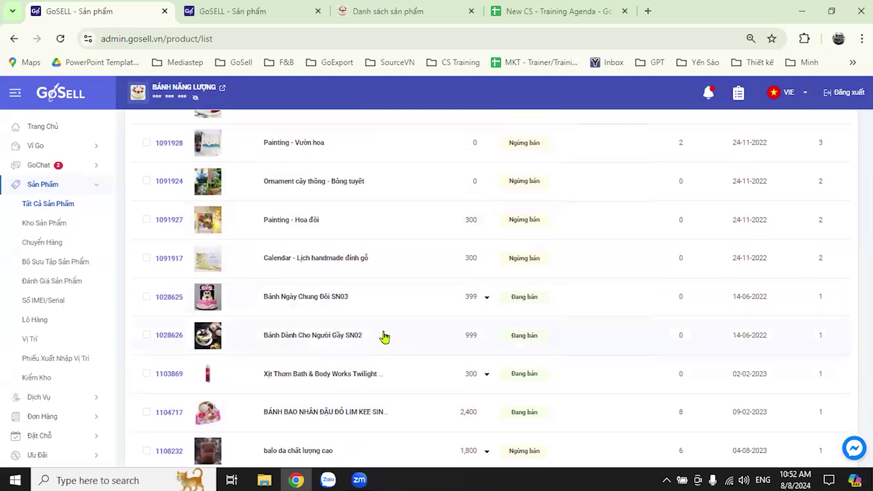
pyautogui.scroll(-4, 384, 337)
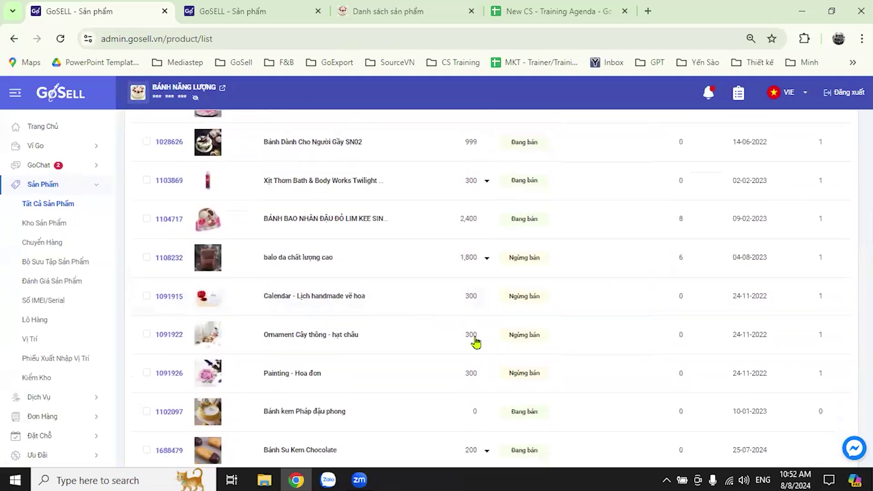
pyautogui.scroll(-5, 396, 335)
pyautogui.scroll(-5, 395, 330)
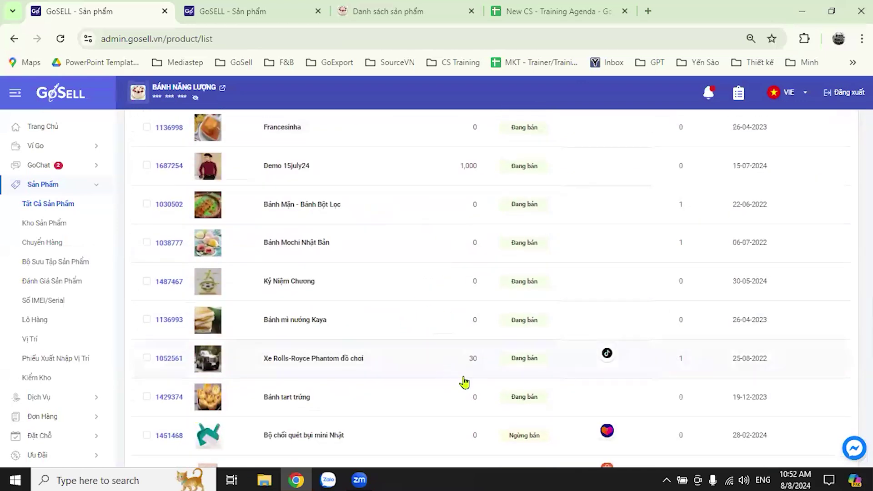
pyautogui.scroll(6, 413, 277)
pyautogui.scroll(6, 409, 282)
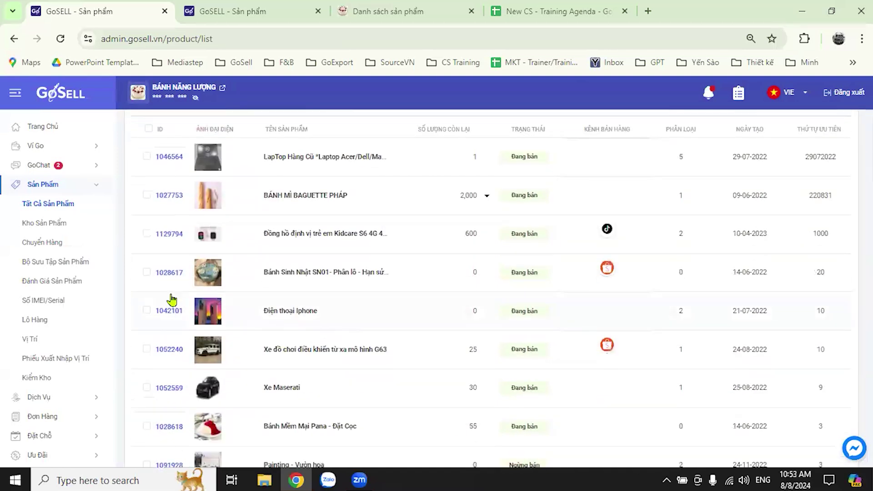
# Review the bulk actions available for Bánh Sinh Nhật SN01 and Điện thoại Iphone, and clear the selection without applying any
pyautogui.click(146, 272)
pyautogui.click(147, 328)
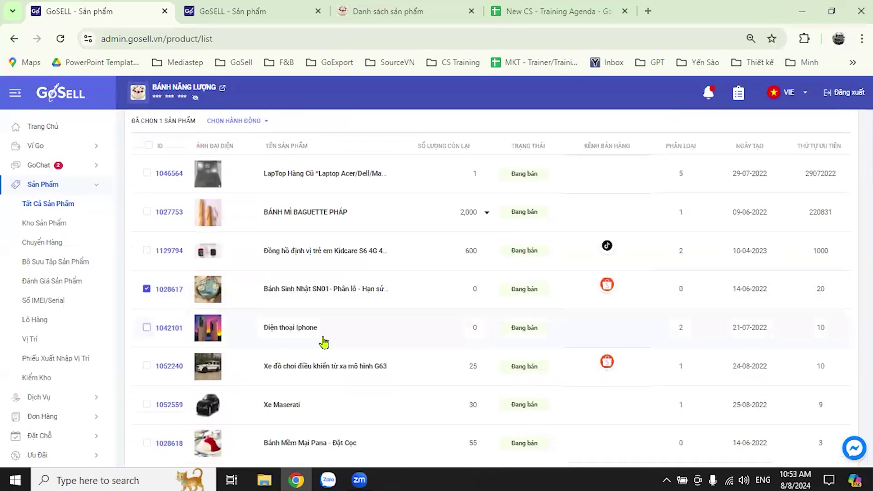
pyautogui.scroll(2, 309, 319)
pyautogui.click(254, 186)
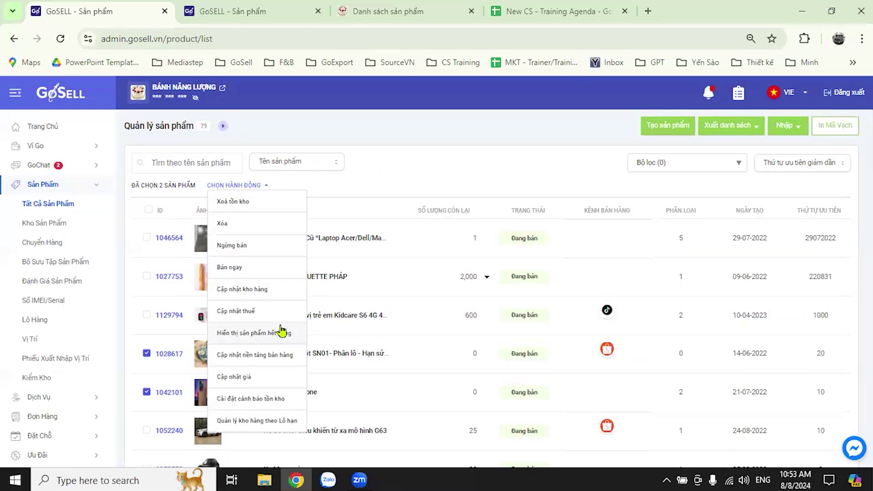
pyautogui.scroll(-2, 282, 350)
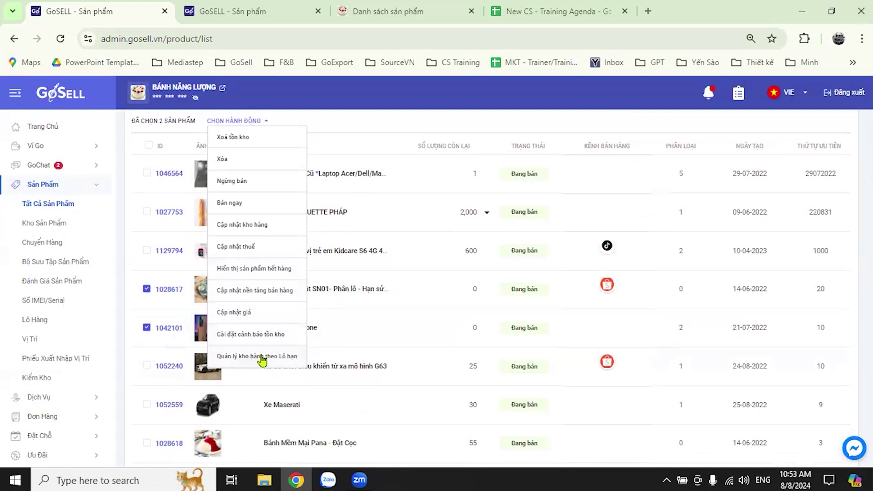
pyautogui.click(357, 141)
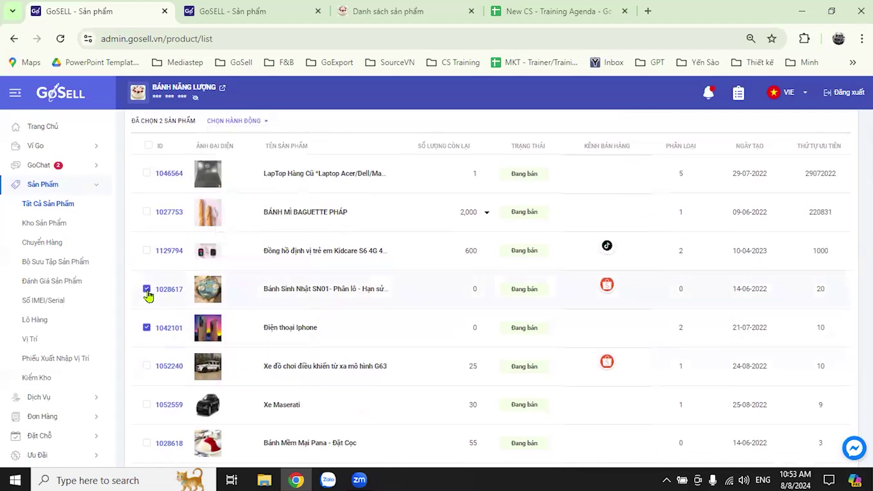
pyautogui.click(147, 327)
pyautogui.click(147, 289)
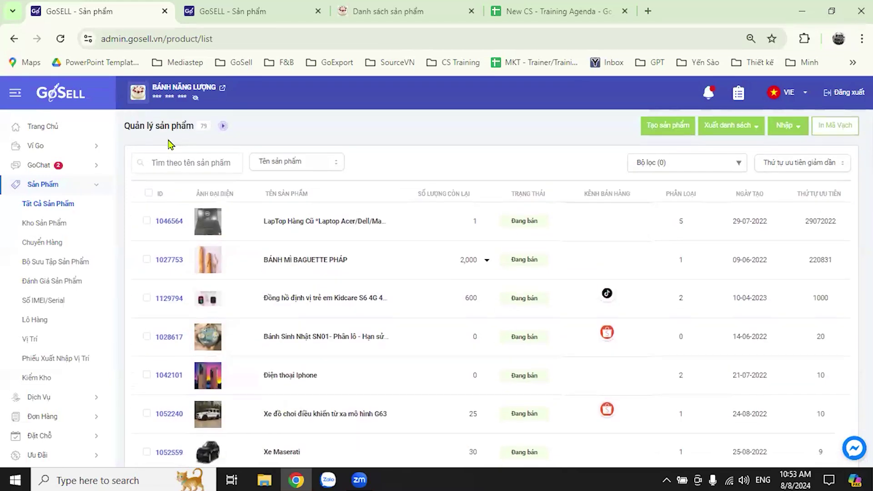
# Search products for "xe", select all results and examine the lot-expiry management confirmation and its expired-quantity option without applying it
pyautogui.write('xe')
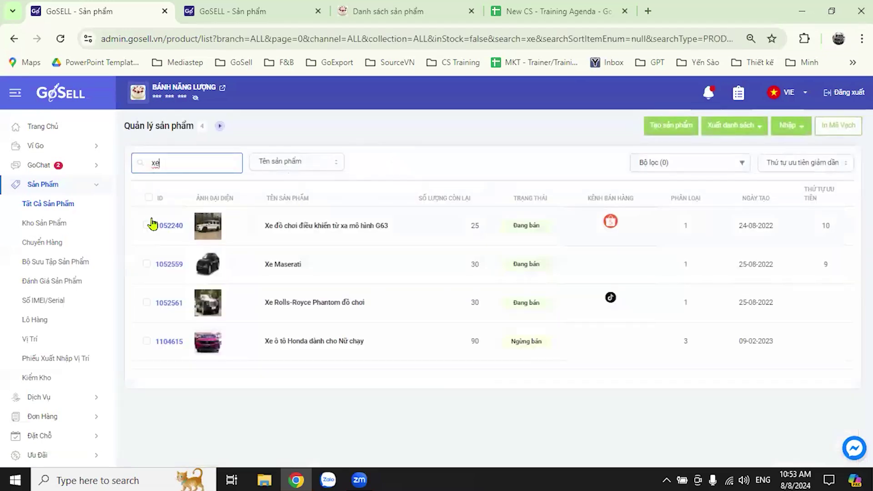
pyautogui.click(148, 198)
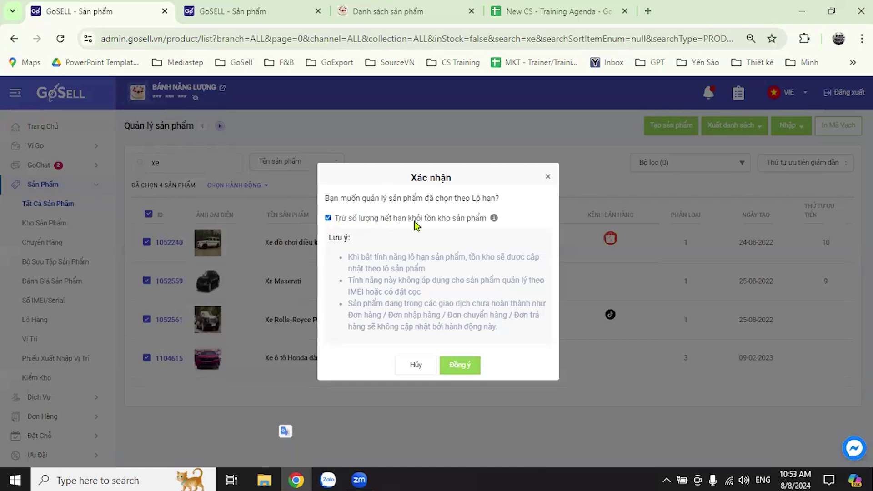
pyautogui.moveTo(494, 224)
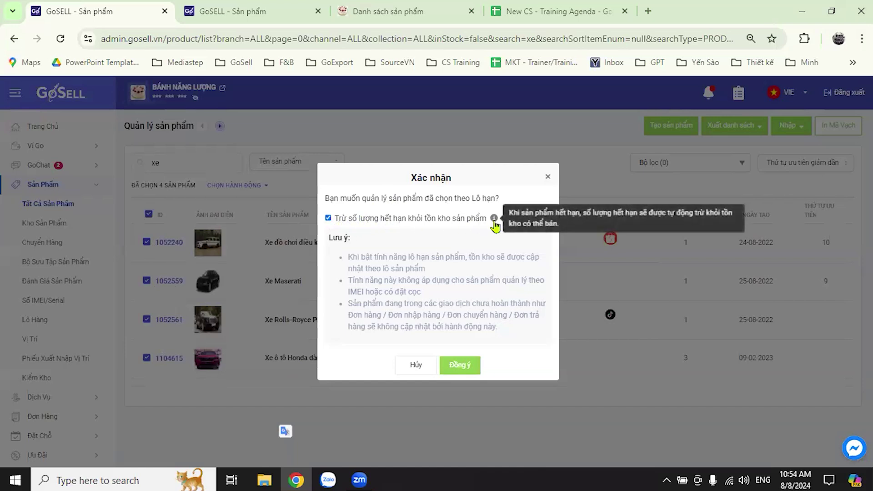
pyautogui.click(329, 219)
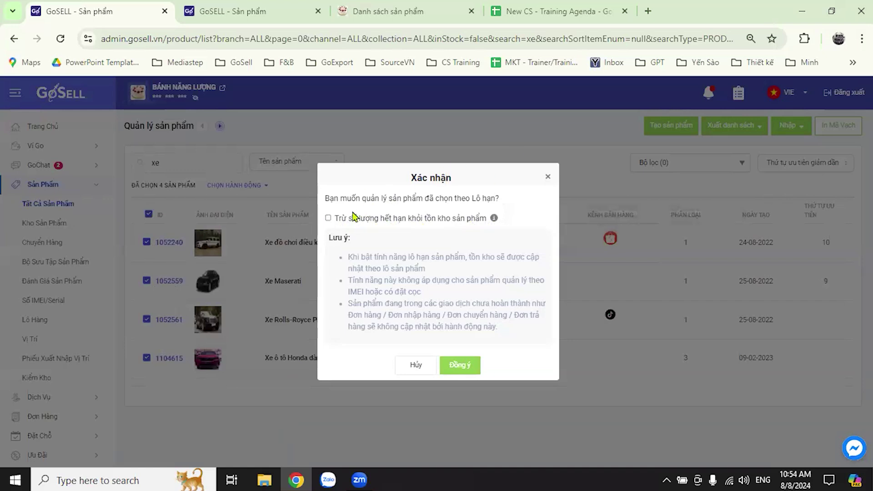
pyautogui.click(328, 218)
pyautogui.click(549, 180)
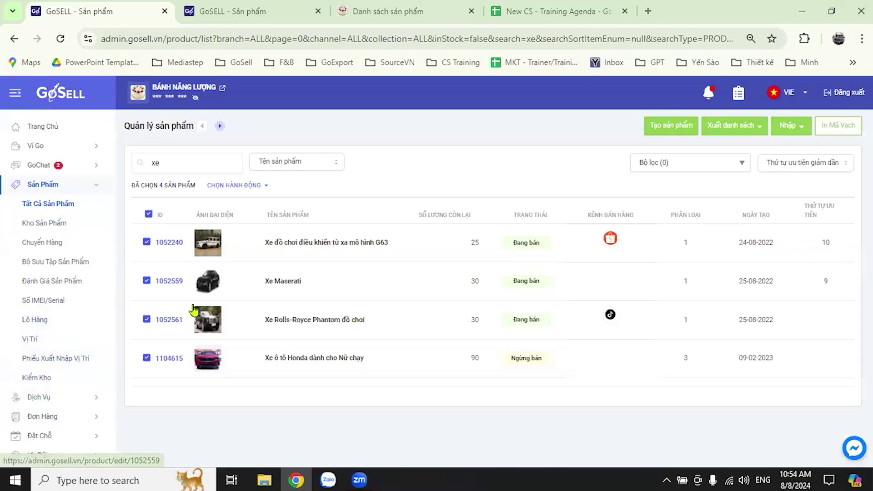
# Deselect all the listed products and clear the "xe" search to restore the full product list
pyautogui.click(148, 214)
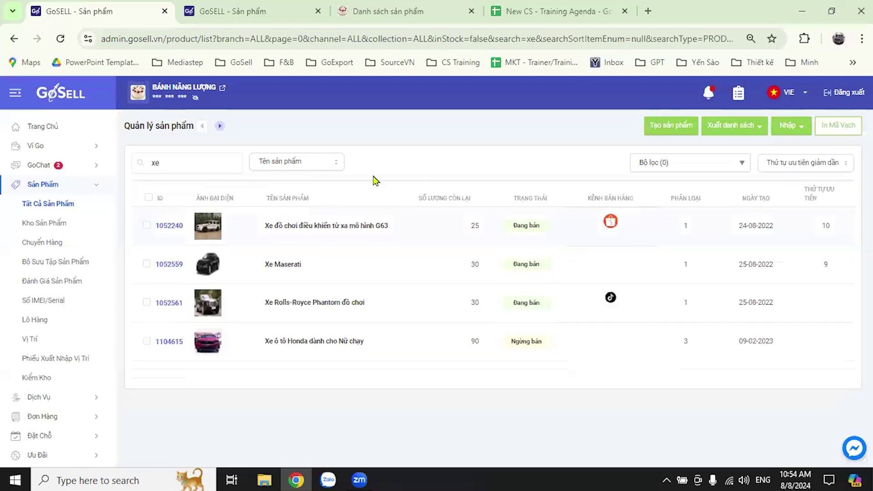
pyautogui.click(205, 167)
pyautogui.hotkey('ctrl', 'a')
pyautogui.press('BackSpace')
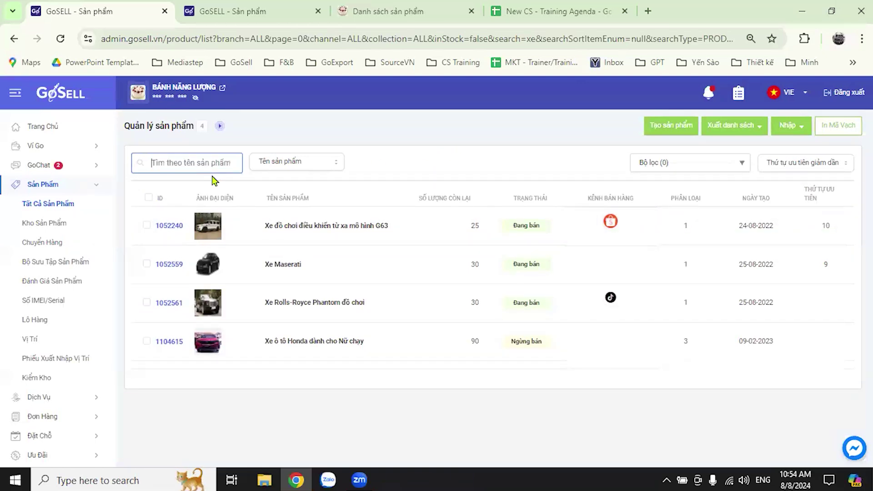
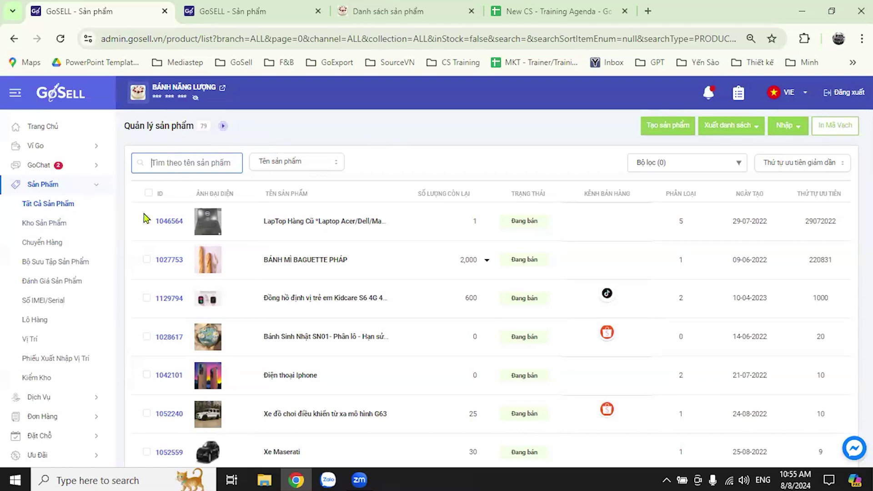
pyautogui.click(364, 136)
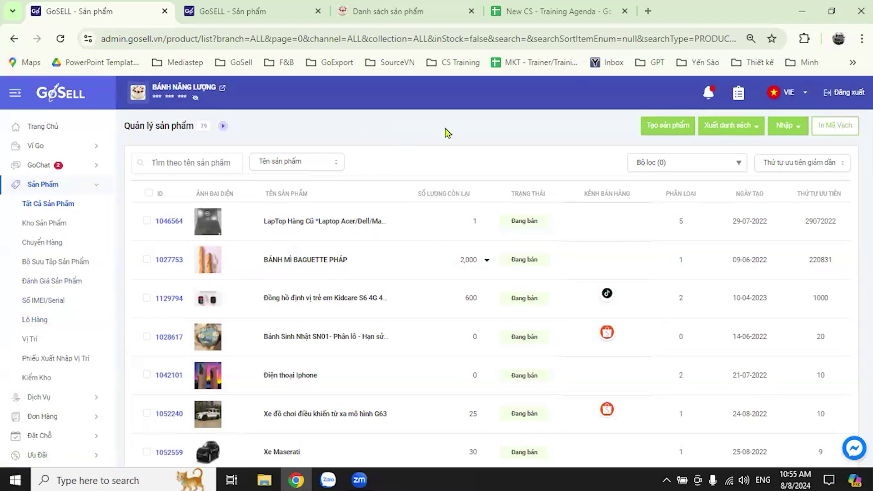
# Consult the Lesson 2 training agenda in Google Sheets, return to GoSELL and close the Xe Maserati product page
pyautogui.click(534, 20)
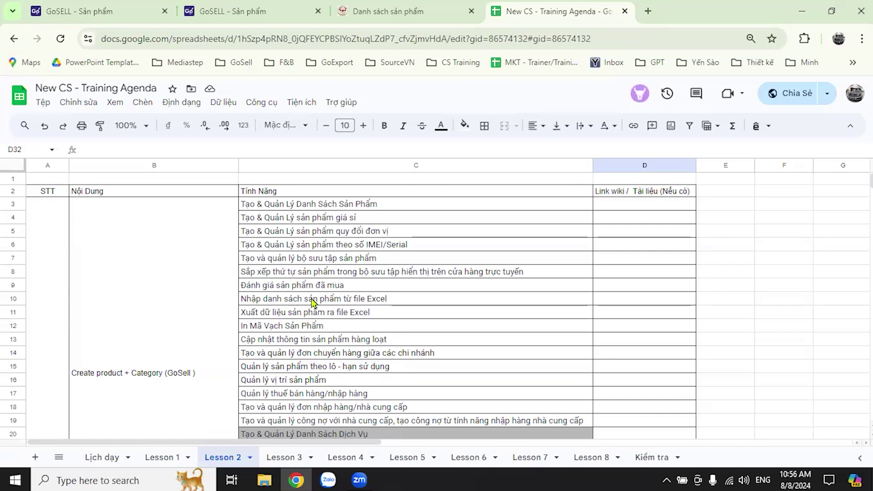
pyautogui.click(209, 10)
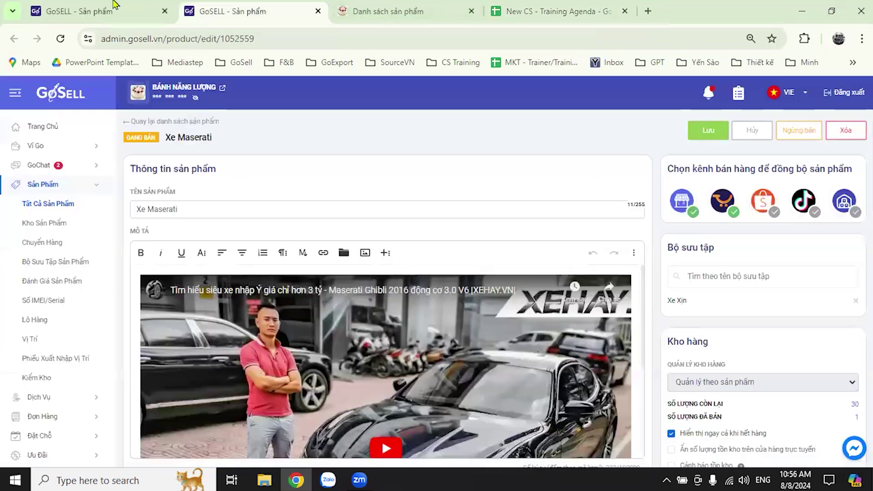
pyautogui.click(318, 11)
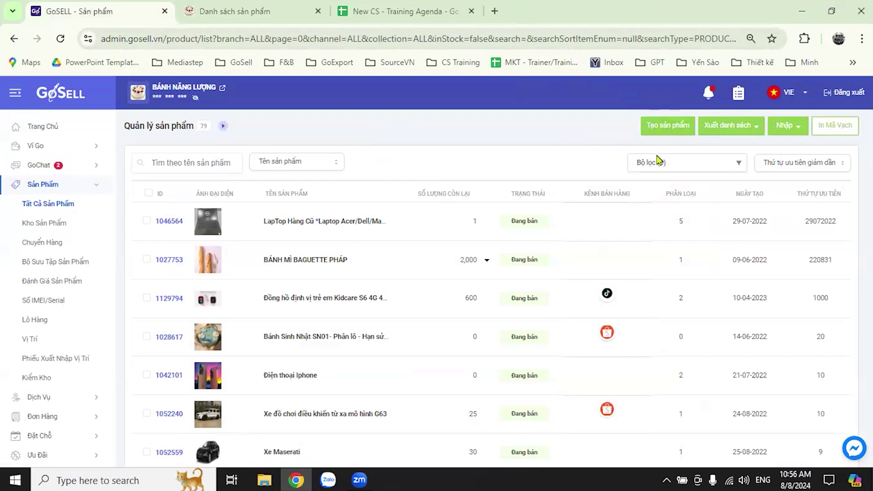
# Start a product import for the Quận 7 and Quận 12 branches, download the xlsx template and enable editing in Excel
pyautogui.click(795, 130)
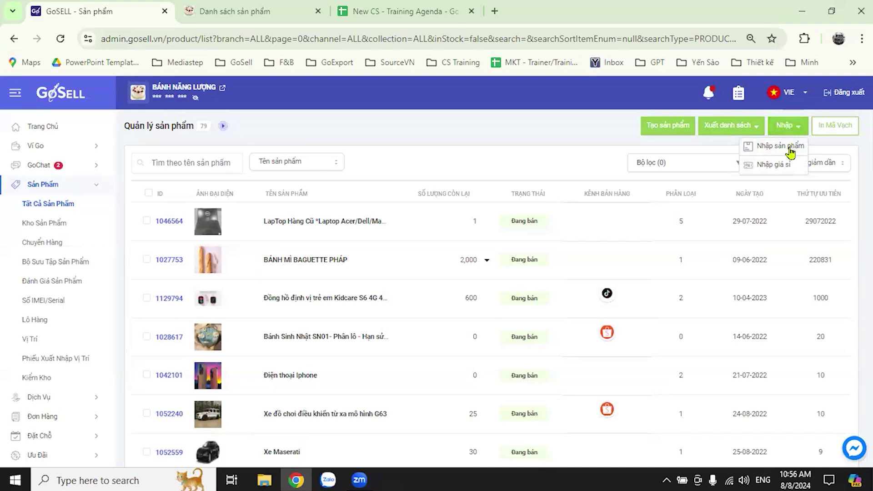
pyautogui.click(789, 149)
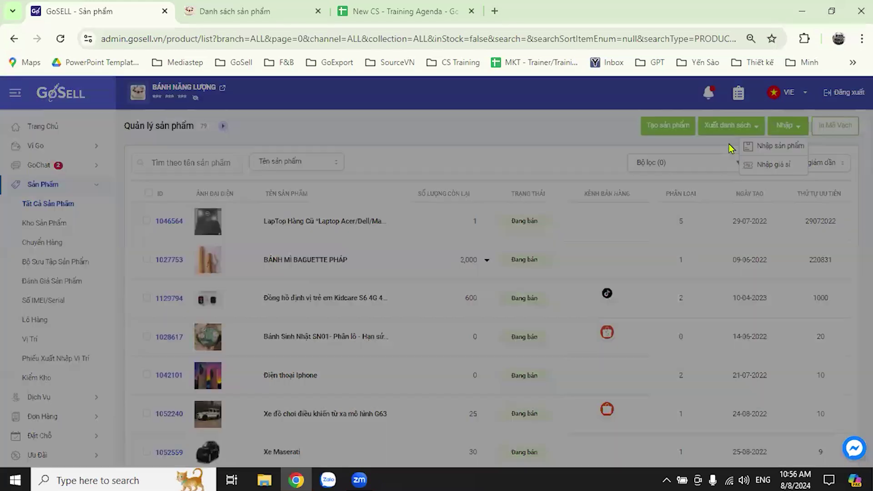
pyautogui.click(355, 201)
pyautogui.click(353, 218)
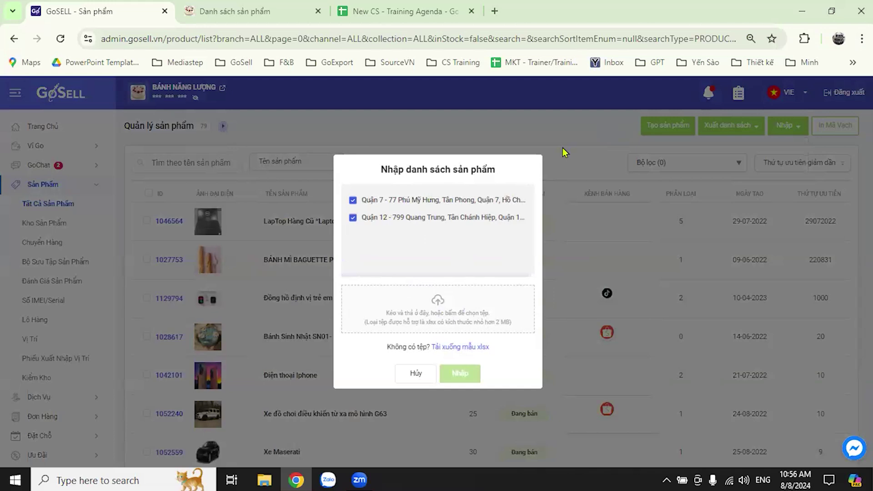
pyautogui.click(463, 349)
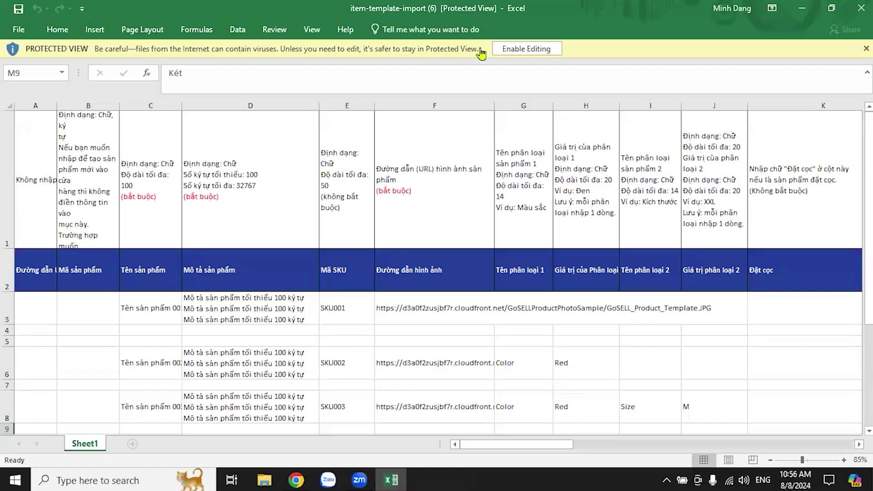
pyautogui.click(526, 48)
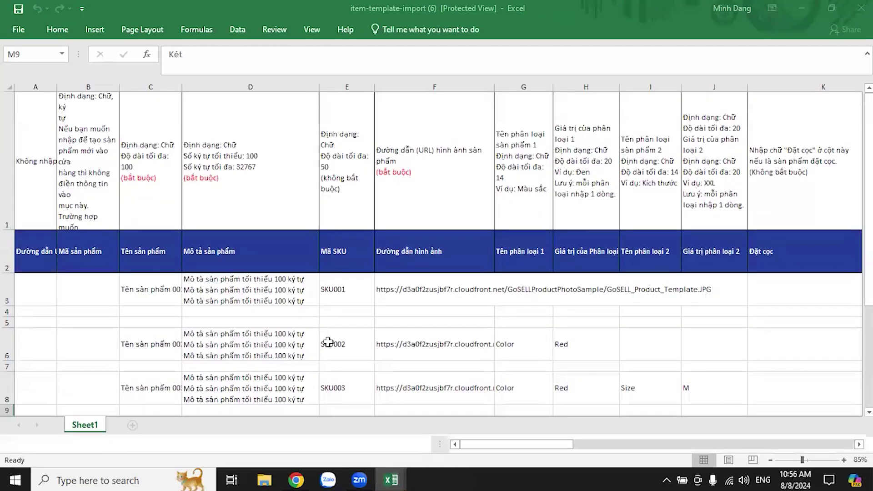
# Review the template's field requirements in row 1, including the mandatory product name, description and image URL columns
pyautogui.scroll(-5, 286, 364)
pyautogui.scroll(5, 305, 359)
pyautogui.scroll(-2, 300, 345)
pyautogui.scroll(2, 291, 336)
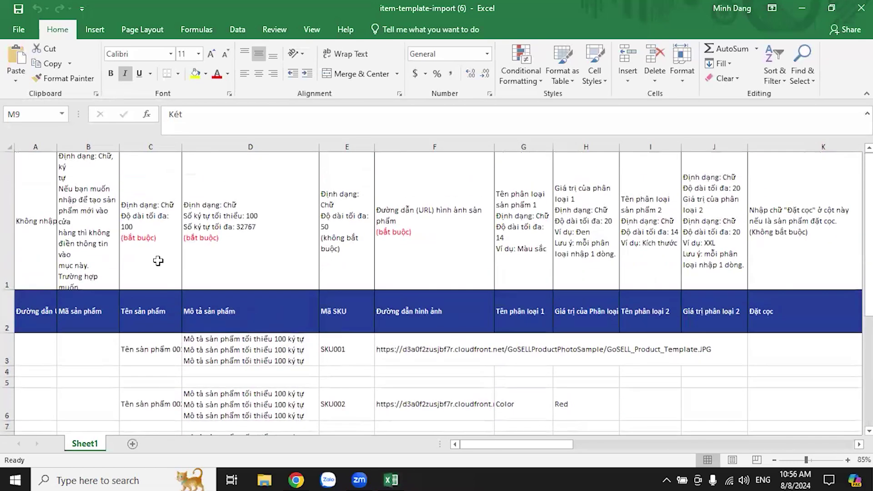
pyautogui.click(139, 243)
pyautogui.click(242, 250)
pyautogui.click(390, 234)
pyautogui.moveTo(510, 448)
pyautogui.mouseDown()
pyautogui.moveTo(815, 432)
pyautogui.moveTo(500, 443)
pyautogui.mouseUp()
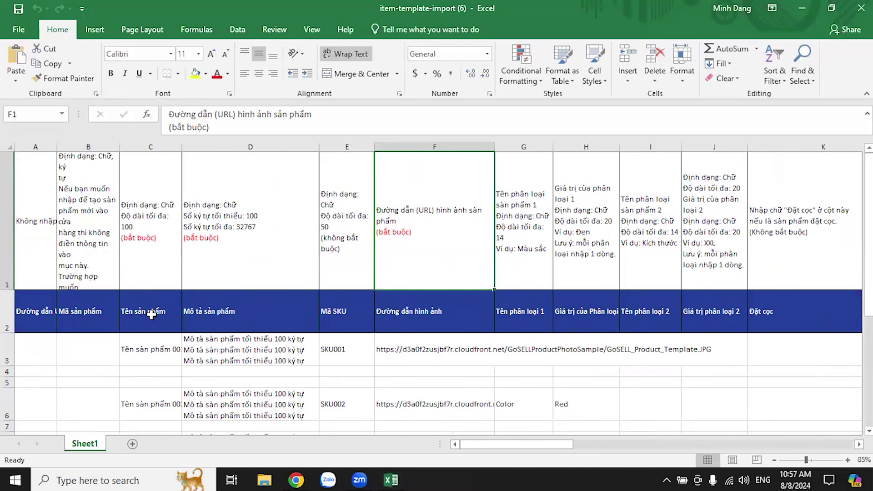
# Examine the template's sample product rows, covering SKUs, image links, colour and size variations and deposit entries
pyautogui.scroll(-2, 264, 323)
pyautogui.scroll(-3, 269, 305)
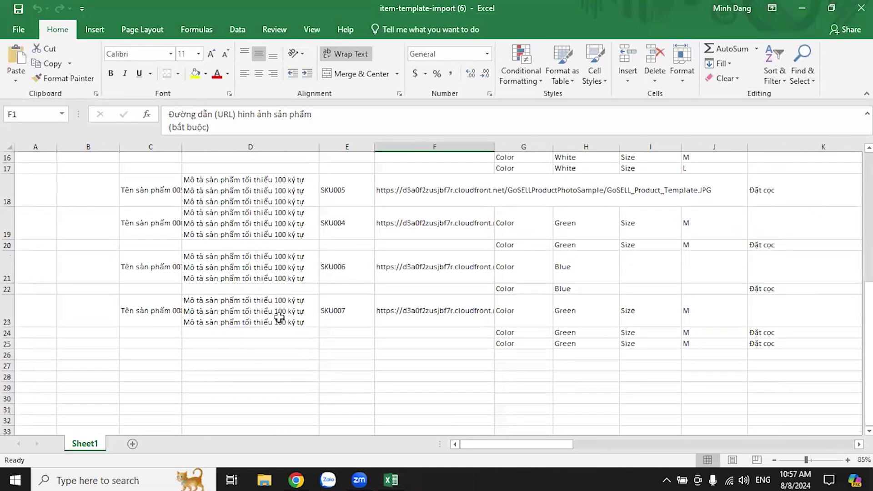
pyautogui.scroll(5, 279, 317)
pyautogui.scroll(-2, 279, 310)
pyautogui.scroll(2, 282, 291)
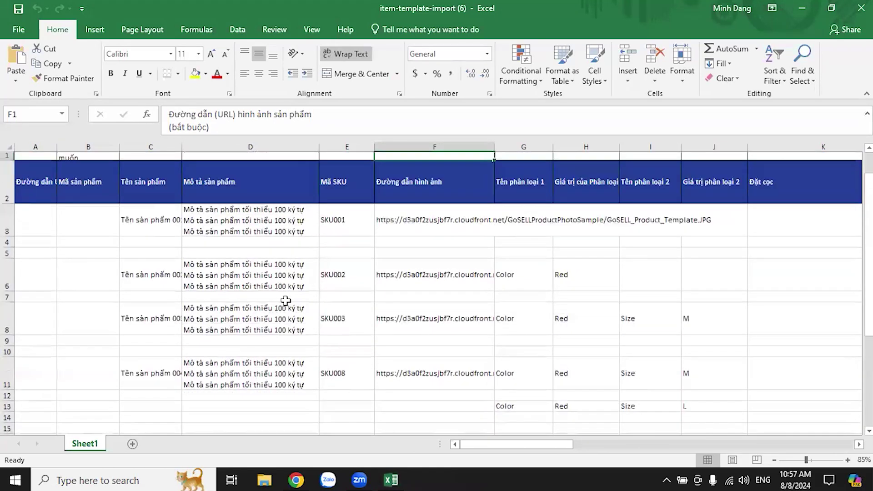
pyautogui.scroll(1, 285, 301)
pyautogui.moveTo(571, 448)
pyautogui.mouseDown()
pyautogui.moveTo(746, 441)
pyautogui.moveTo(568, 449)
pyautogui.mouseUp()
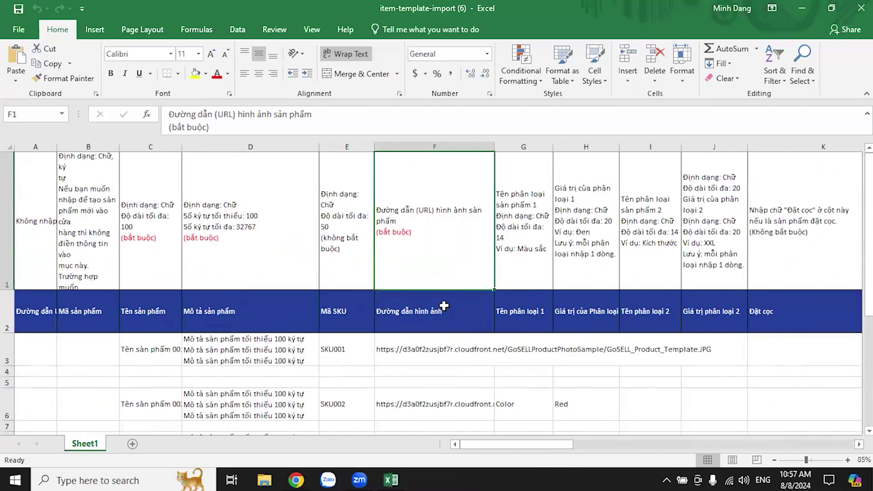
pyautogui.scroll(-2, 449, 273)
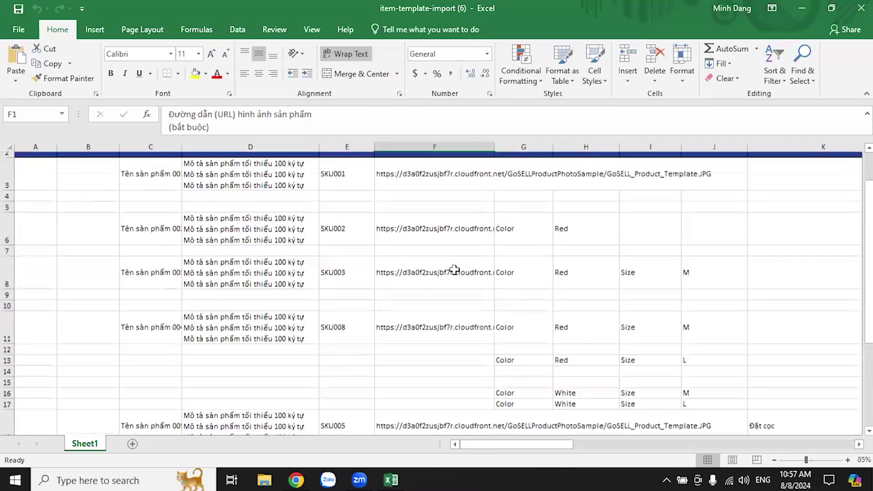
pyautogui.scroll(2, 455, 270)
# Copy the sample image URL of product SKU001 from cell F3
pyautogui.click(472, 357)
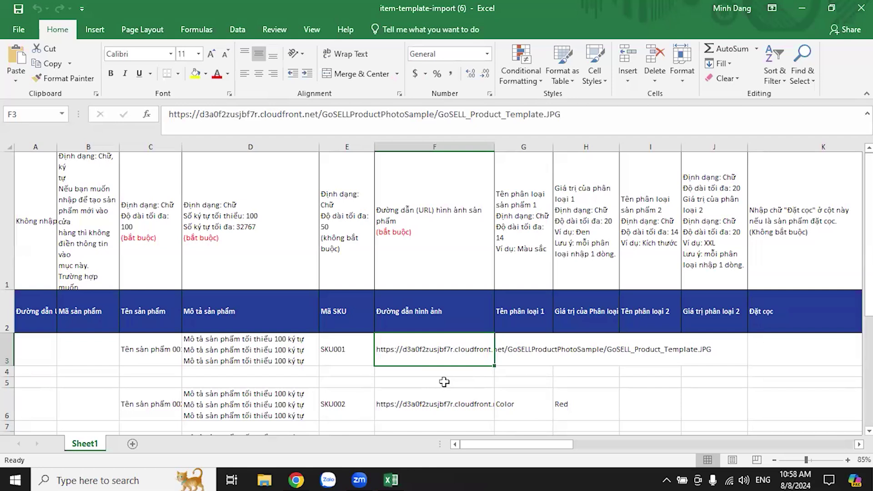
pyautogui.doubleClick(432, 348)
pyautogui.tripleClick(433, 349)
pyautogui.hotkey('ctrl', 'c')
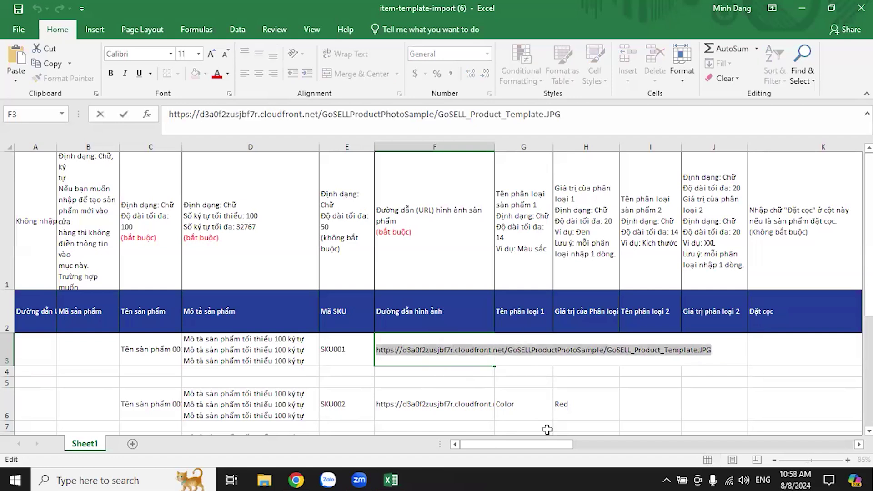
# Switch to Chrome, view the copied image URL in an incognito window and close that window
pyautogui.hotkey('alt', 'Tab')
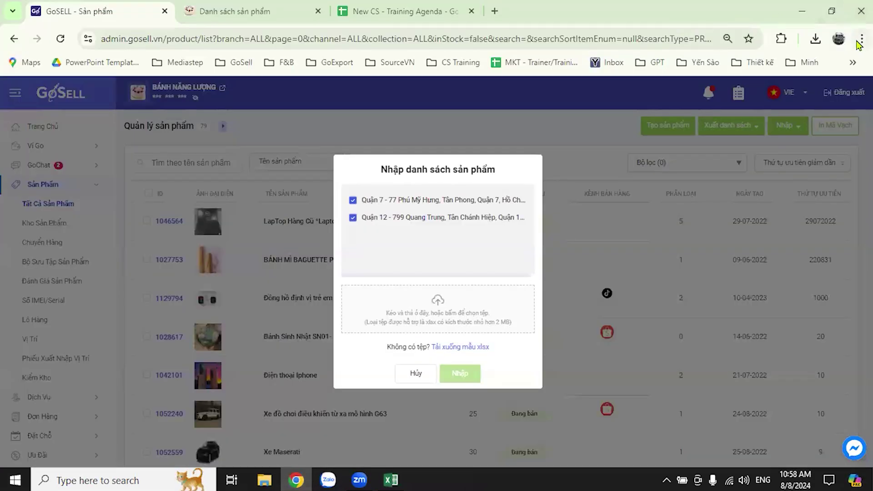
pyautogui.click(861, 39)
pyautogui.click(717, 101)
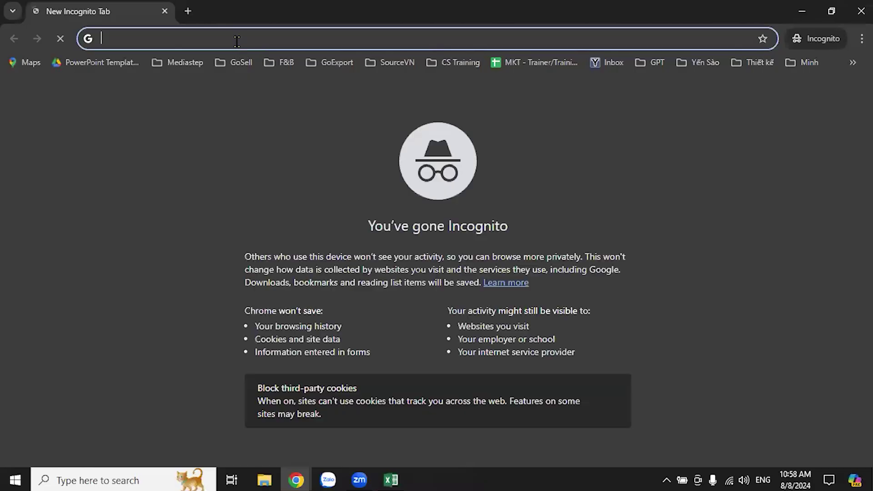
pyautogui.hotkey('ctrl', 'v')
pyautogui.press('Return')
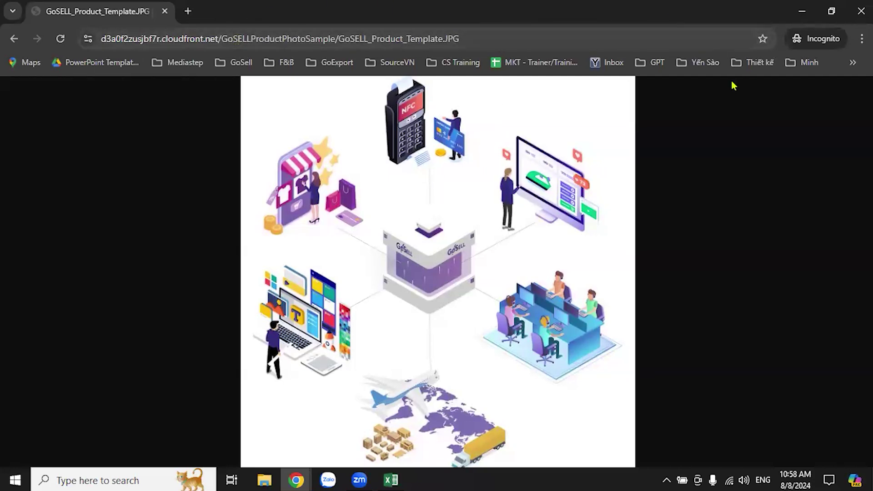
pyautogui.click(860, 13)
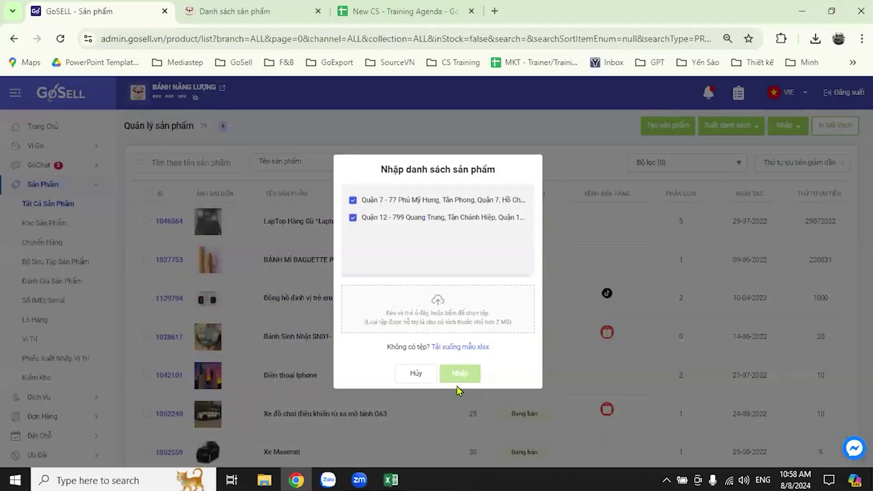
# Look at the file selection for the product import, cancel it and close the import dialog without uploading a file
pyautogui.click(440, 307)
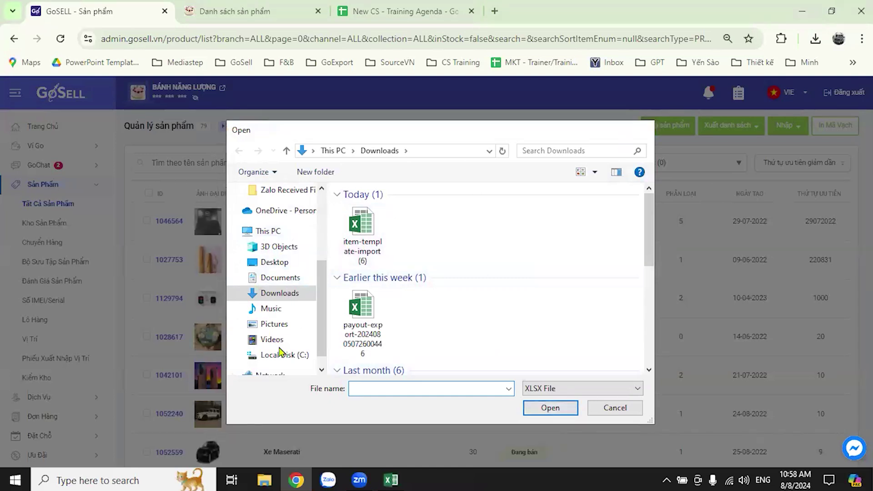
pyautogui.click(644, 130)
pyautogui.click(555, 306)
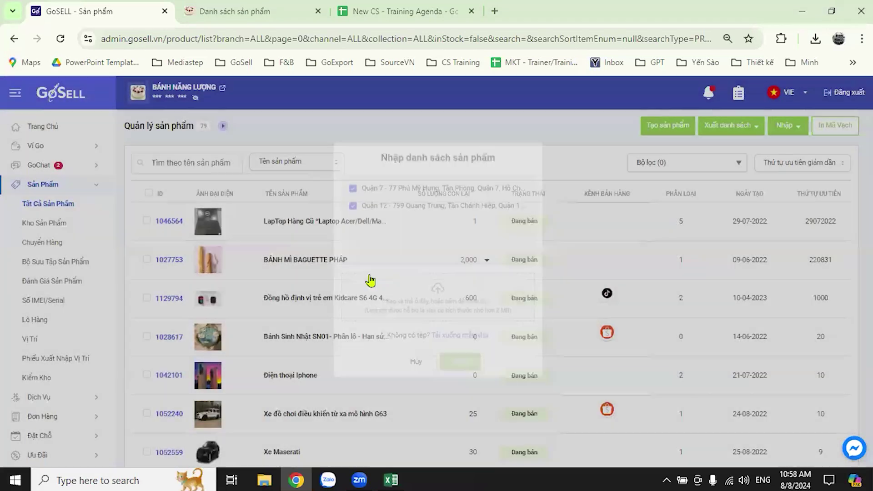
pyautogui.scroll(-4, 406, 318)
pyautogui.scroll(-5, 406, 318)
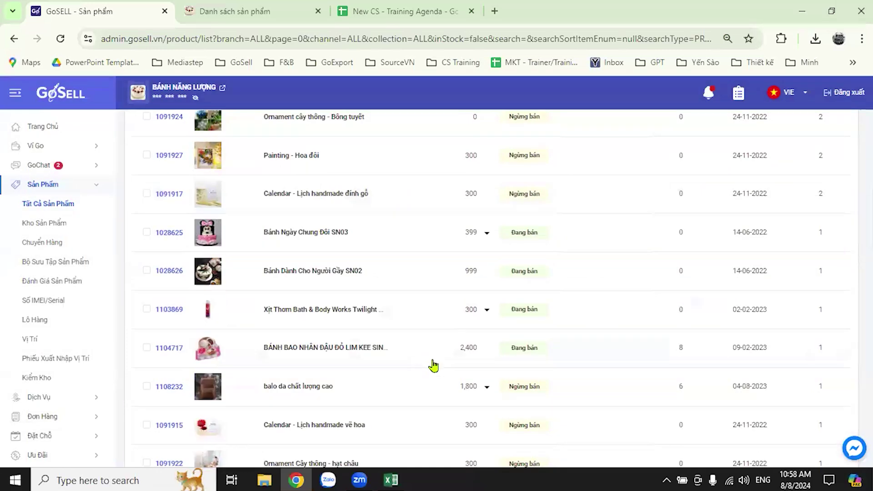
pyautogui.scroll(10, 433, 364)
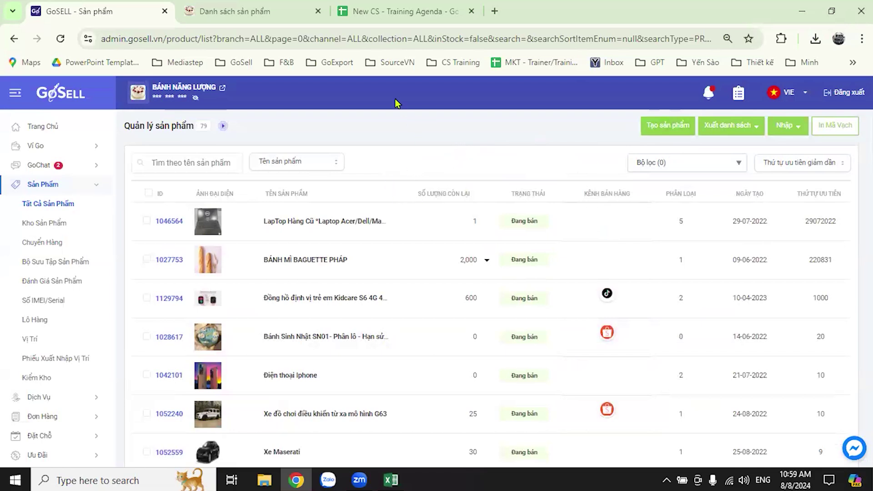
# Check the Lesson 2 training agenda in Google Sheets, browse the storefront's product list and return to the GoSELL product list
pyautogui.click(392, 12)
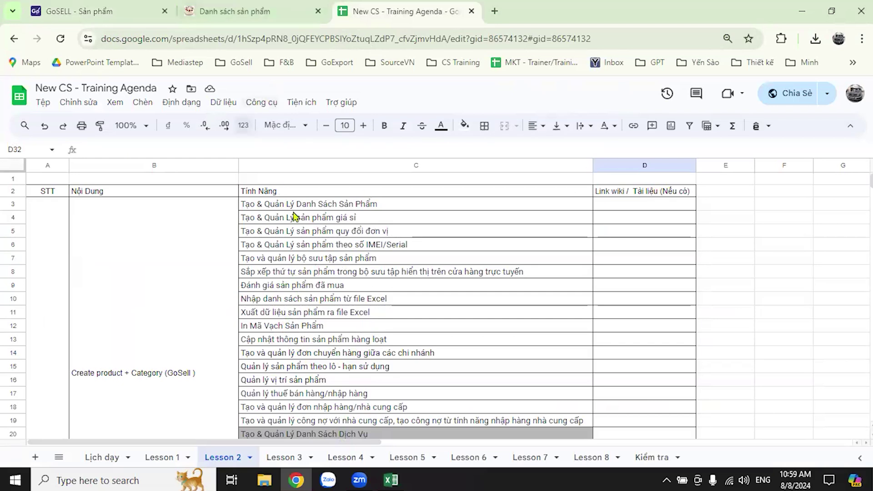
pyautogui.scroll(-8, 347, 283)
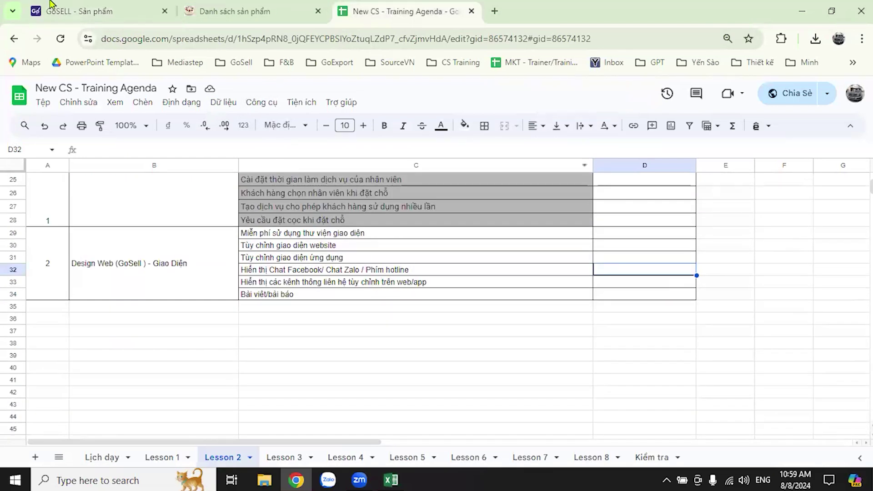
pyautogui.click(227, 11)
pyautogui.scroll(-4, 498, 330)
pyautogui.scroll(1, 499, 329)
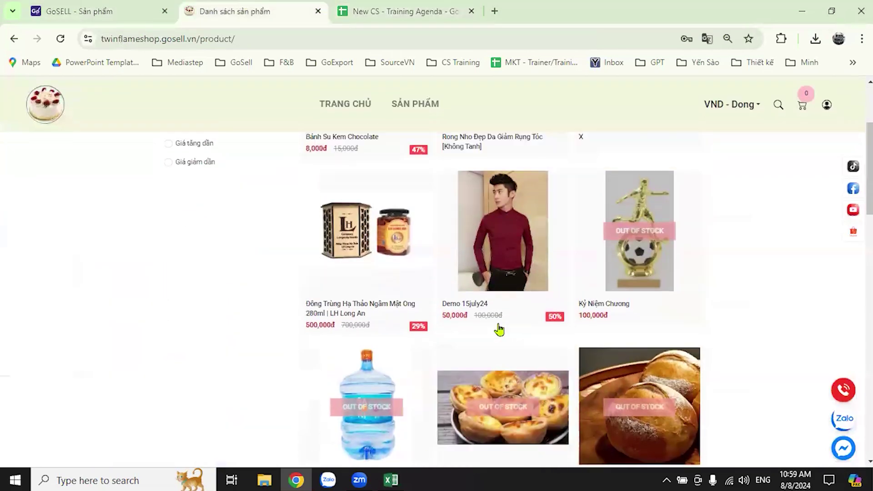
pyautogui.scroll(3, 563, 335)
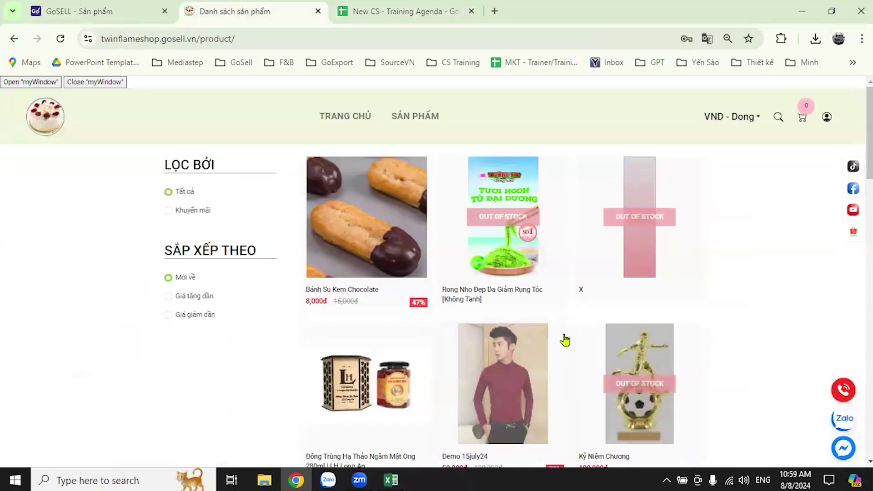
pyautogui.click(154, 6)
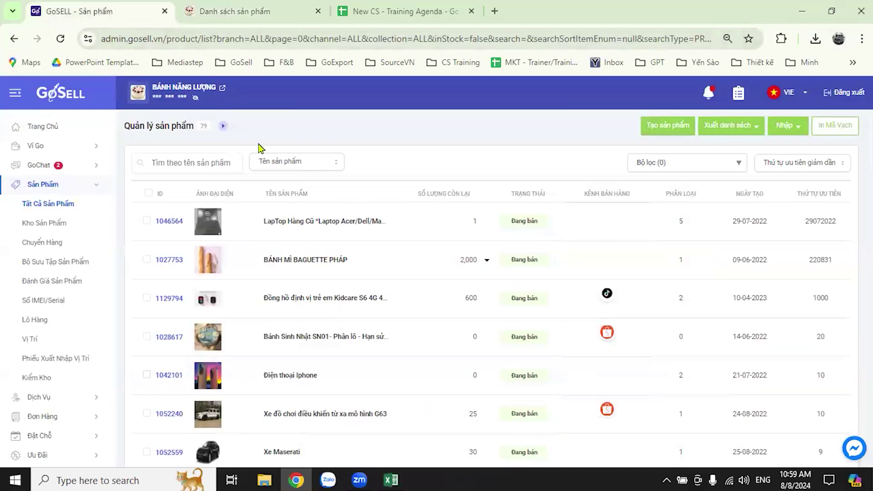
# Recheck the agenda's Design Web section and open the Cửa Hàng Trực Tuyến theme design page in GoSELL
pyautogui.click(400, 11)
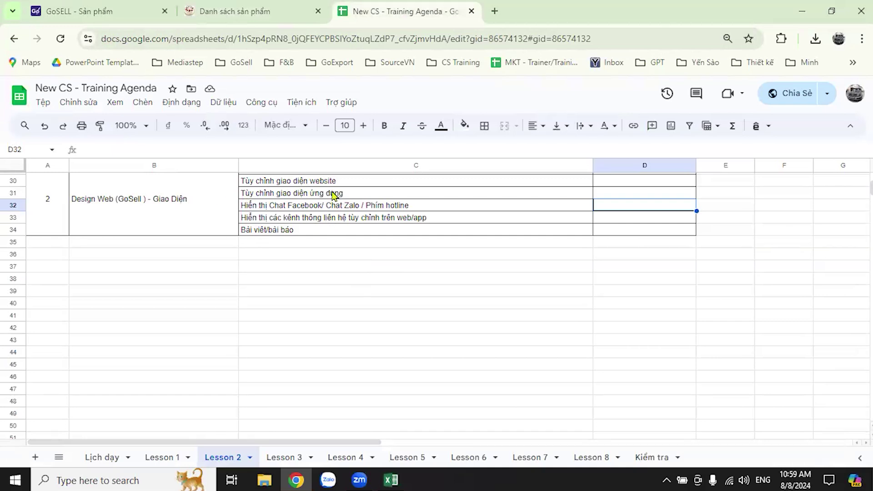
pyautogui.click(112, 11)
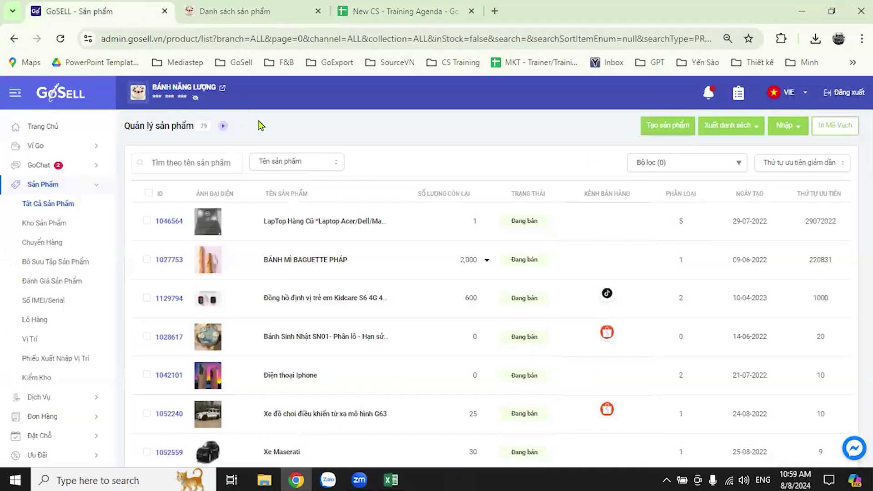
pyautogui.scroll(-8, 88, 173)
pyautogui.scroll(5, 78, 237)
pyautogui.scroll(-5, 78, 230)
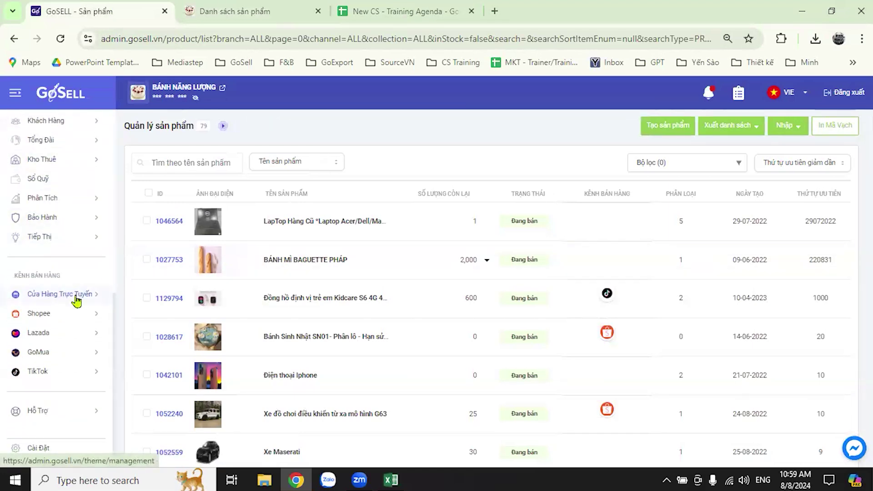
pyautogui.click(76, 298)
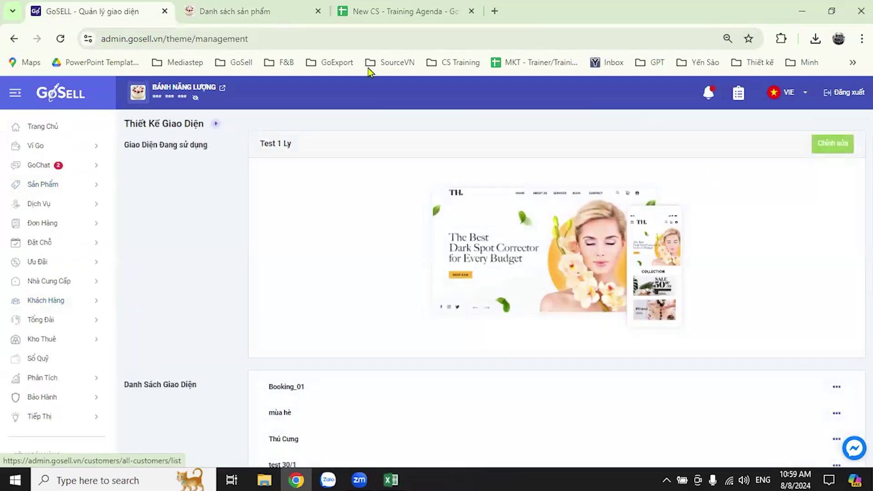
# Compare the storefront with the theme in use, and review the theme list and the Kho Giao Diện section
pyautogui.click(254, 11)
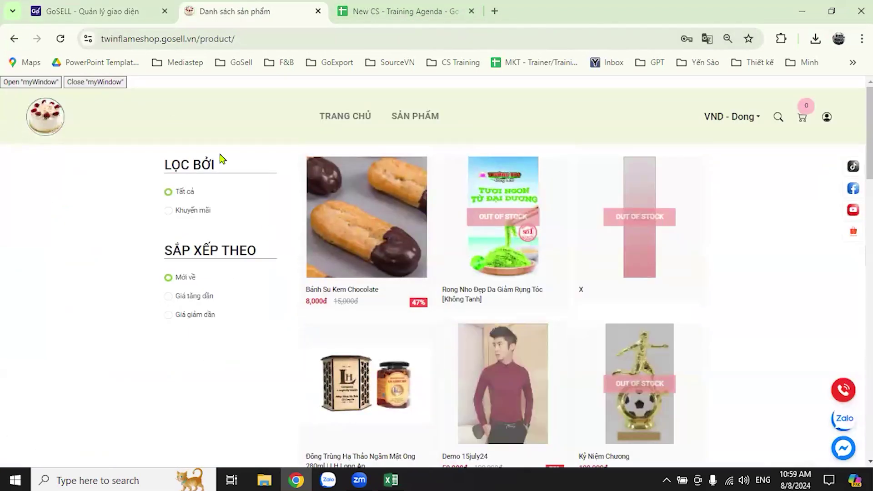
pyautogui.click(103, 13)
pyautogui.moveTo(123, 145); pyautogui.dragTo(208, 149)
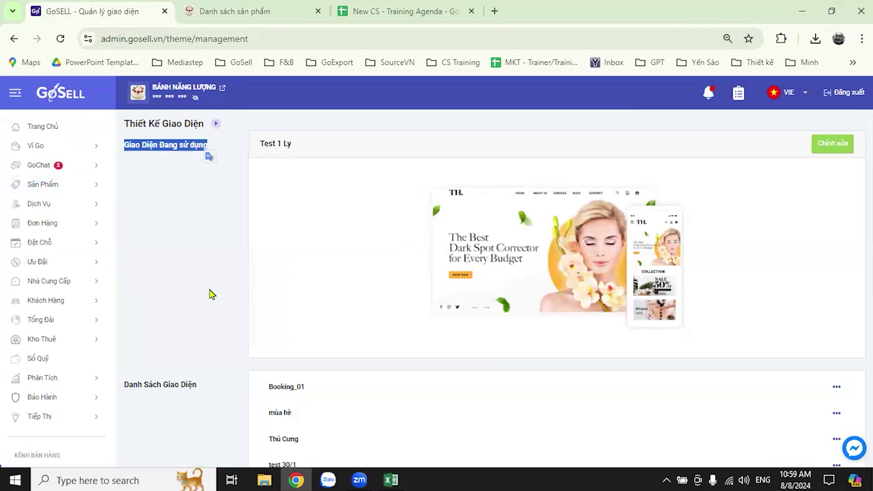
pyautogui.click(173, 155)
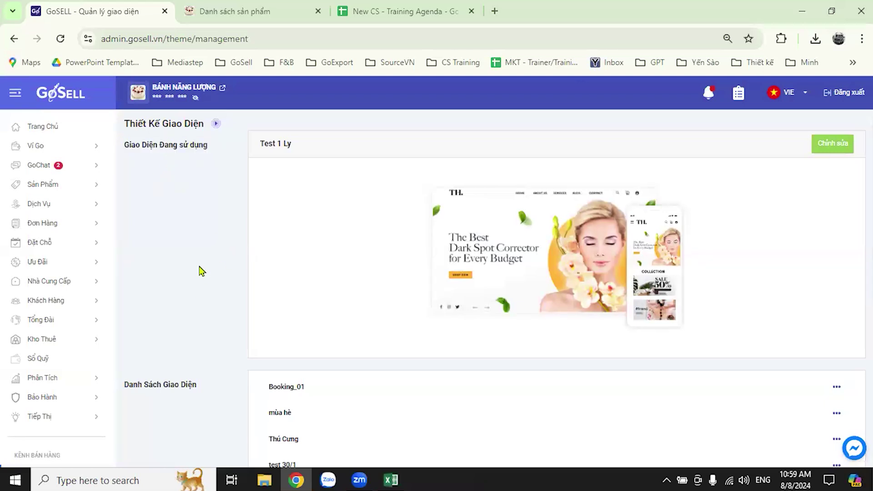
pyautogui.scroll(-2, 198, 257)
pyautogui.scroll(-4, 198, 258)
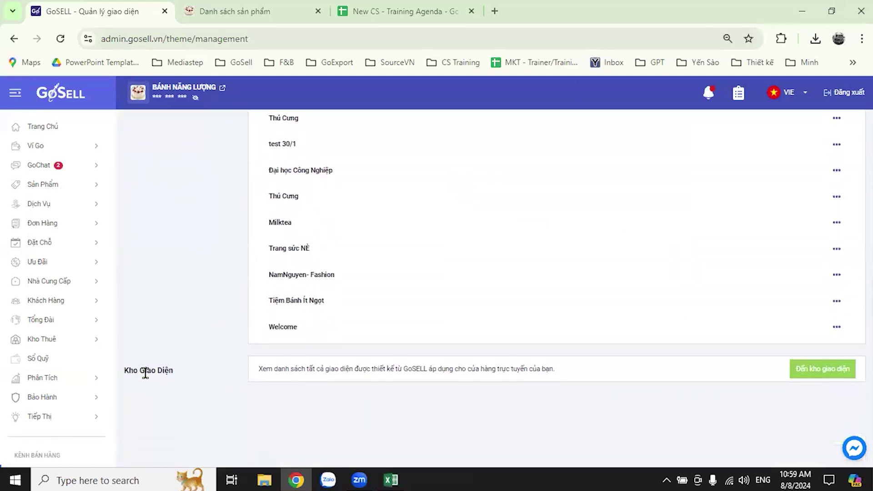
pyautogui.moveTo(129, 372); pyautogui.dragTo(189, 370)
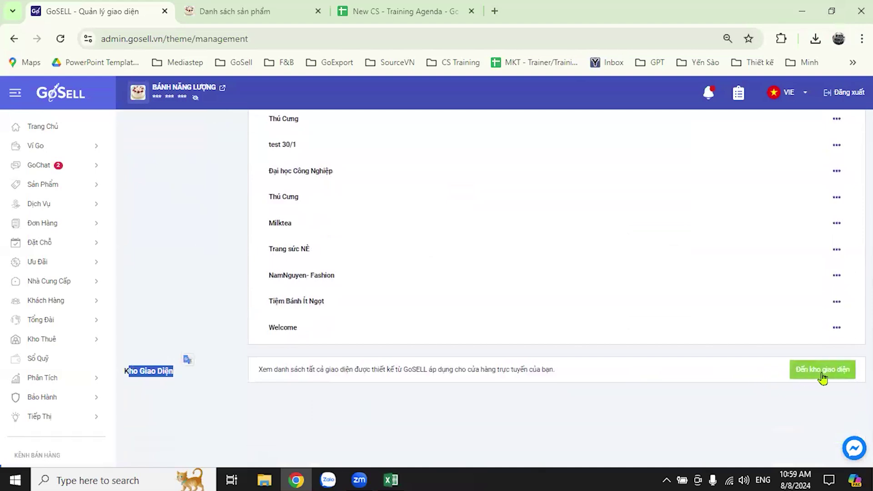
# Open the Kho Giao Diện theme library and look through the full list of available themes
pyautogui.click(694, 403)
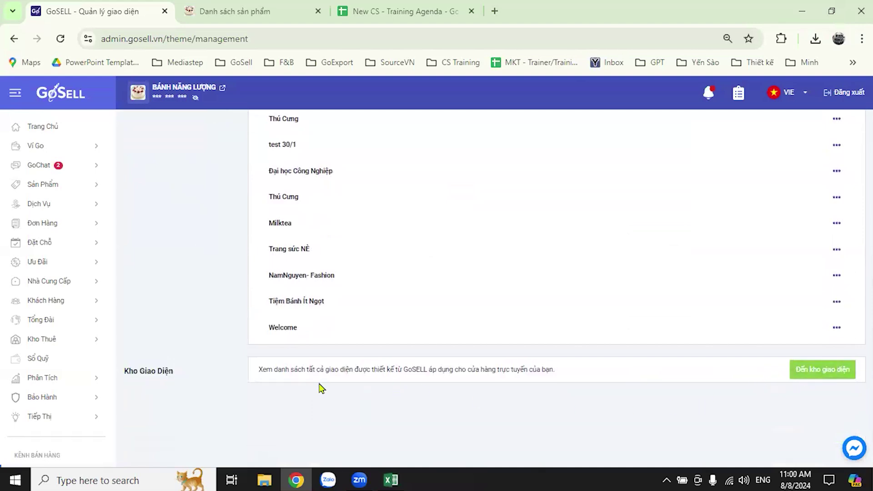
pyautogui.click(821, 378)
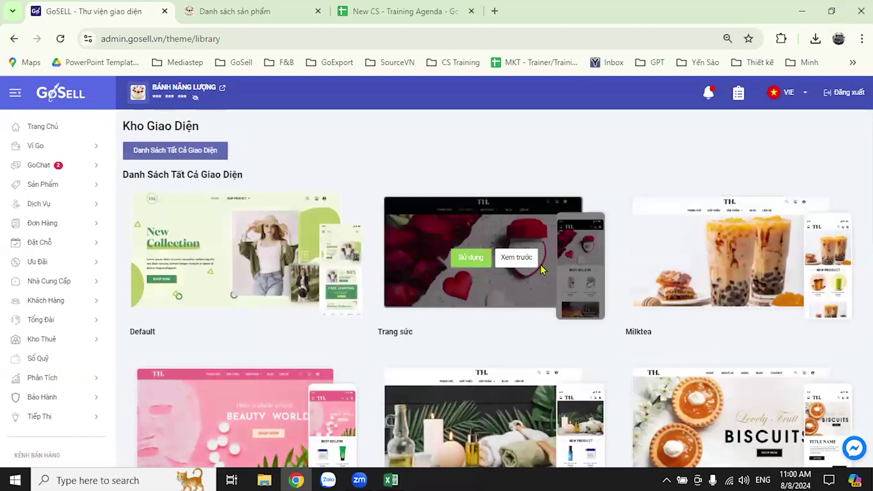
pyautogui.scroll(-10, 600, 296)
pyautogui.scroll(-2, 617, 313)
pyautogui.scroll(13, 605, 337)
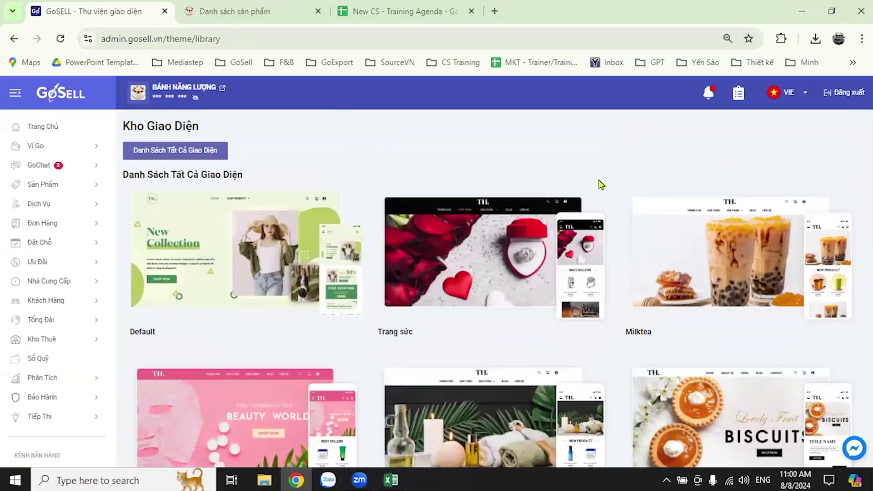
pyautogui.scroll(-11, 609, 251)
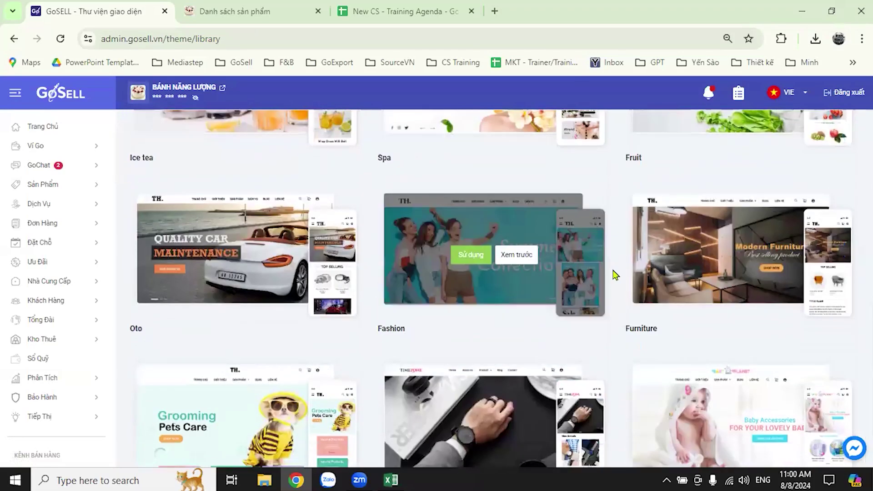
pyautogui.scroll(-2, 609, 314)
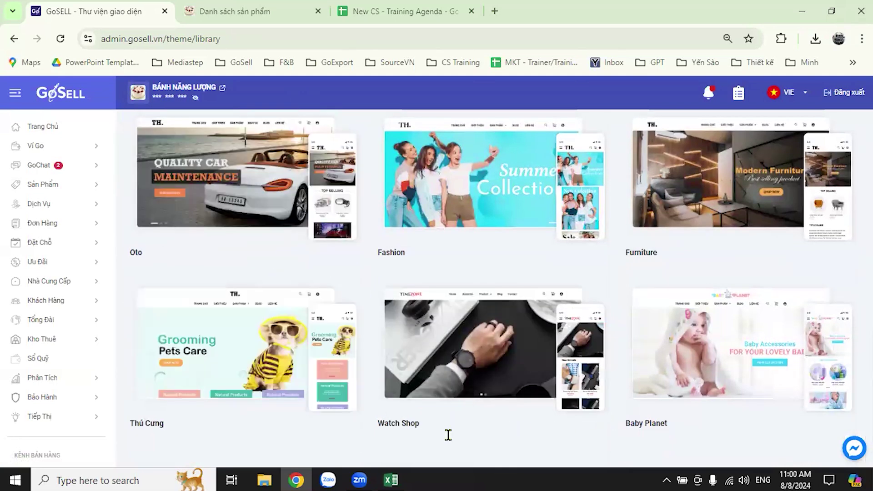
# Examine the individual library themes by industry, from Baby Planet and Fashion back to Milktea, Trang sức, Default and Booking
pyautogui.moveTo(724, 377)
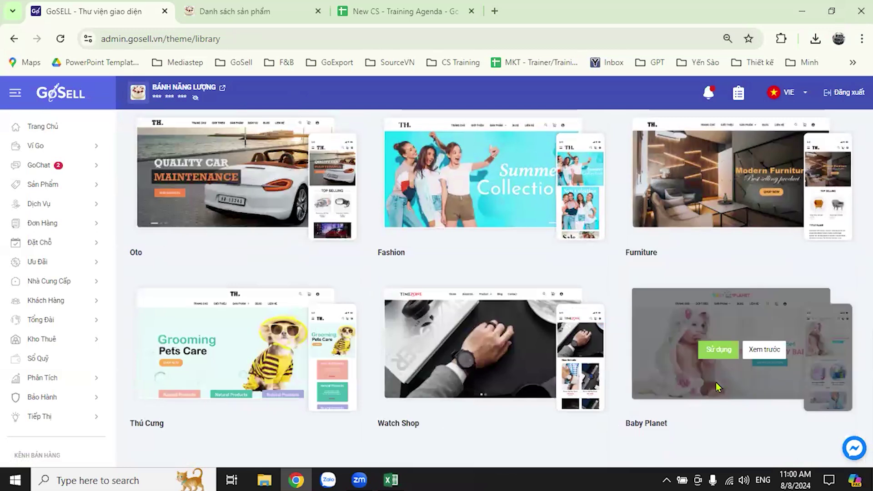
pyautogui.scroll(3, 687, 356)
pyautogui.moveTo(492, 344)
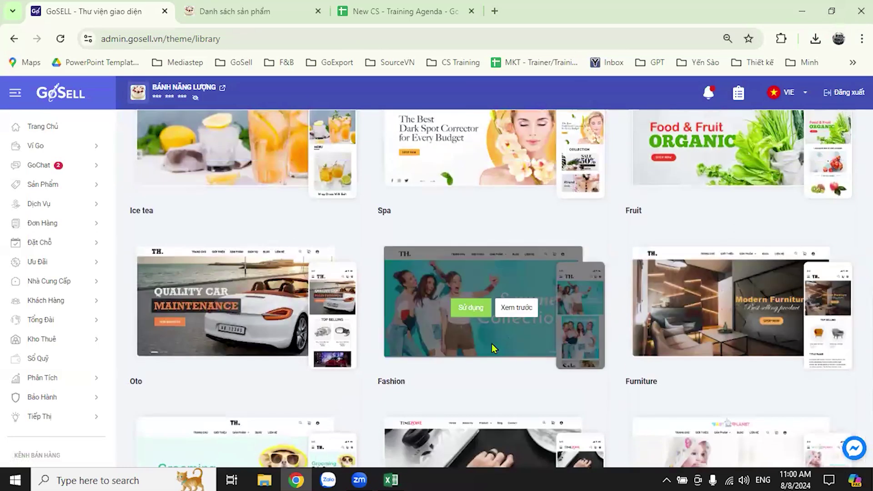
pyautogui.scroll(6, 598, 341)
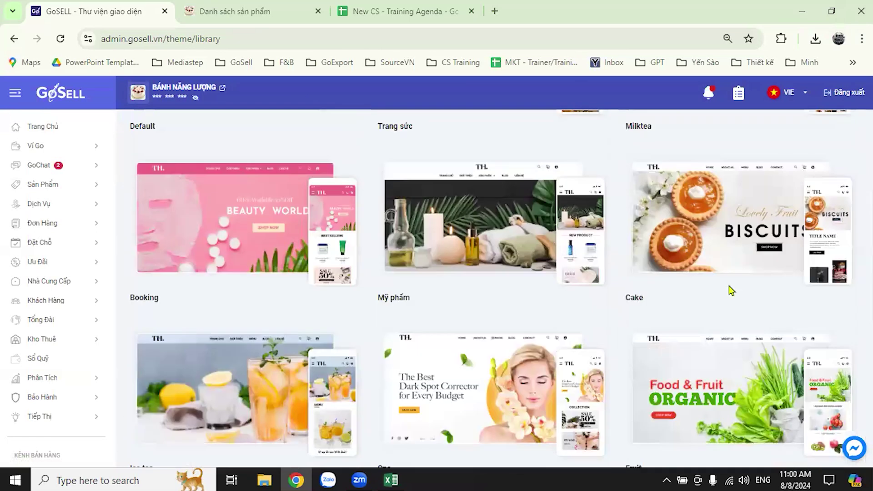
pyautogui.scroll(-3, 502, 255)
pyautogui.moveTo(498, 300)
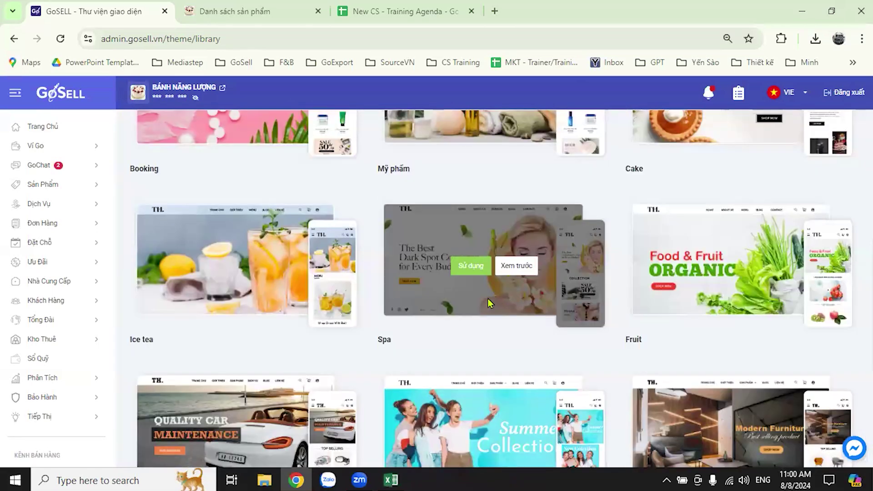
pyautogui.scroll(2, 282, 356)
pyautogui.moveTo(261, 358)
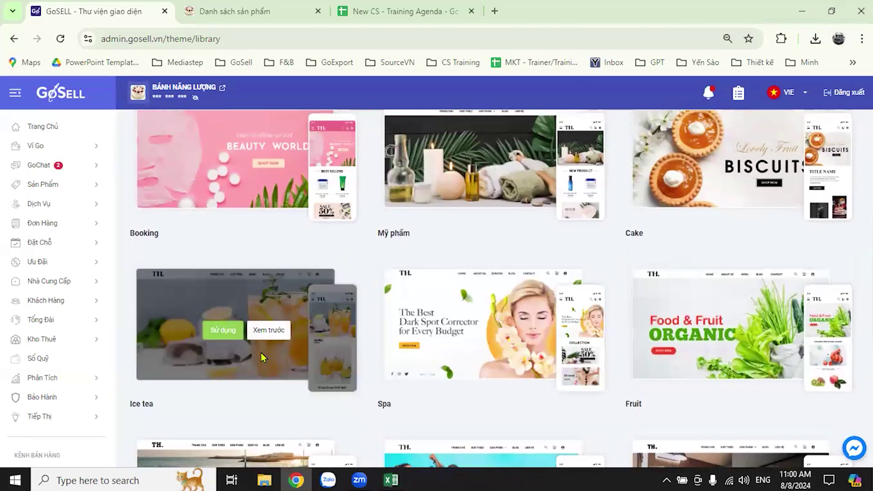
pyautogui.scroll(4, 263, 364)
pyautogui.moveTo(698, 364)
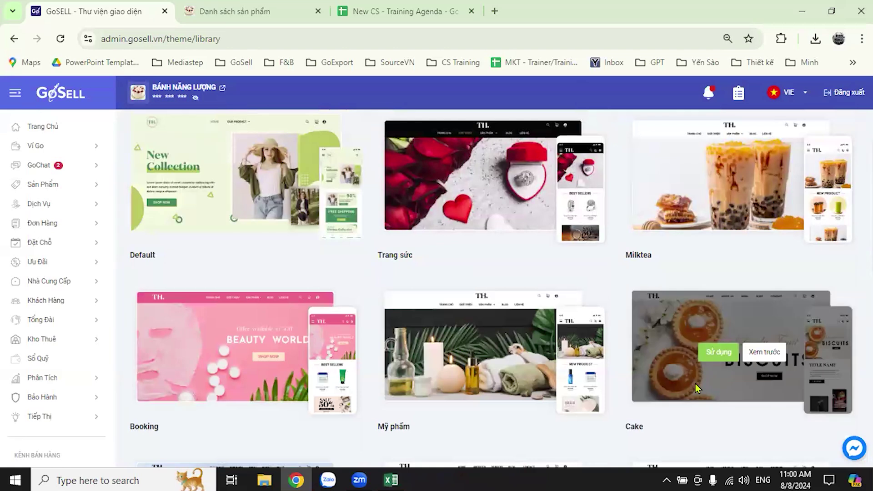
pyautogui.moveTo(733, 212)
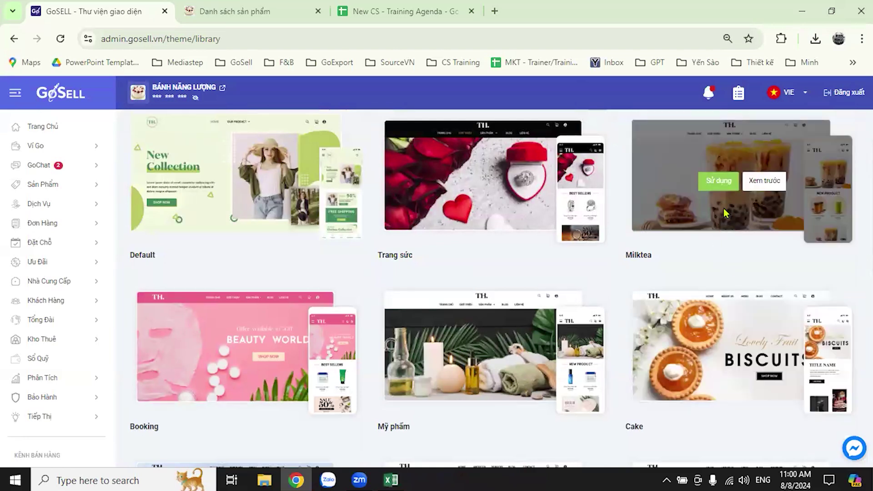
pyautogui.moveTo(465, 201)
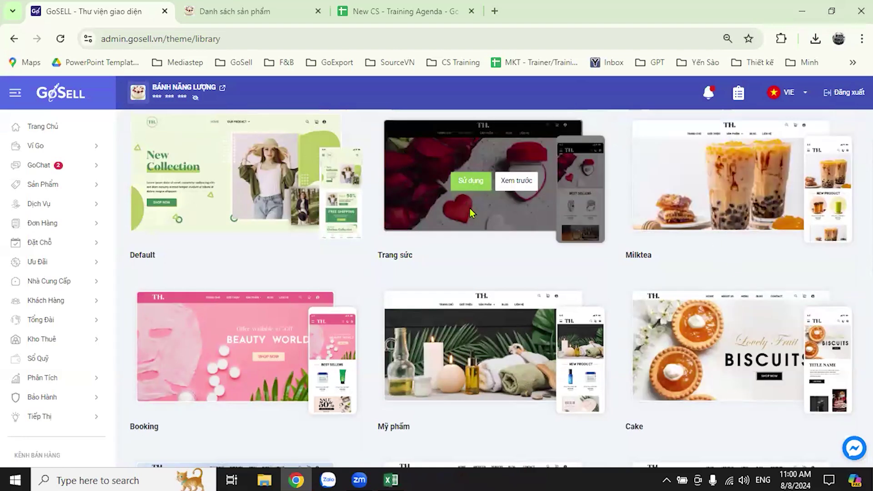
pyautogui.moveTo(263, 201)
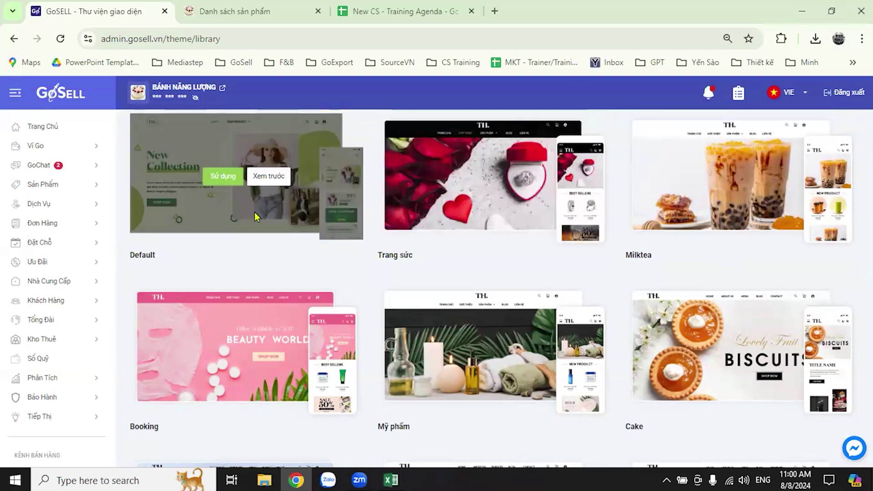
pyautogui.moveTo(442, 385)
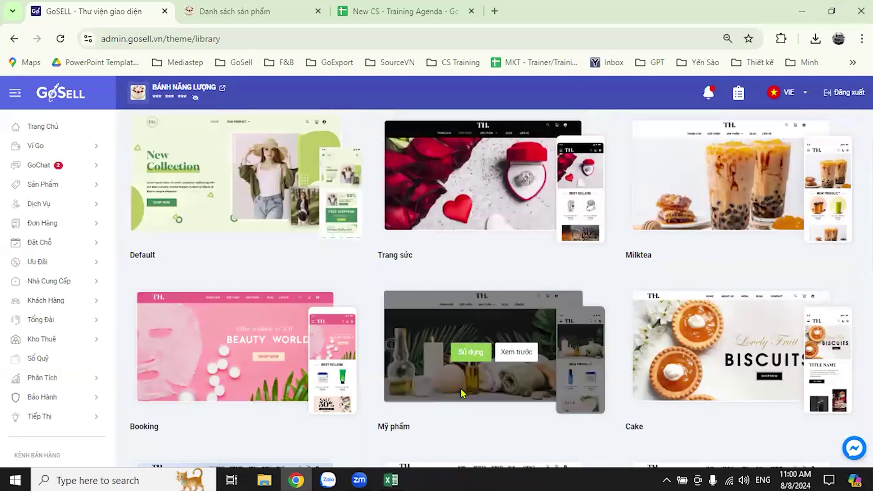
pyautogui.moveTo(357, 293)
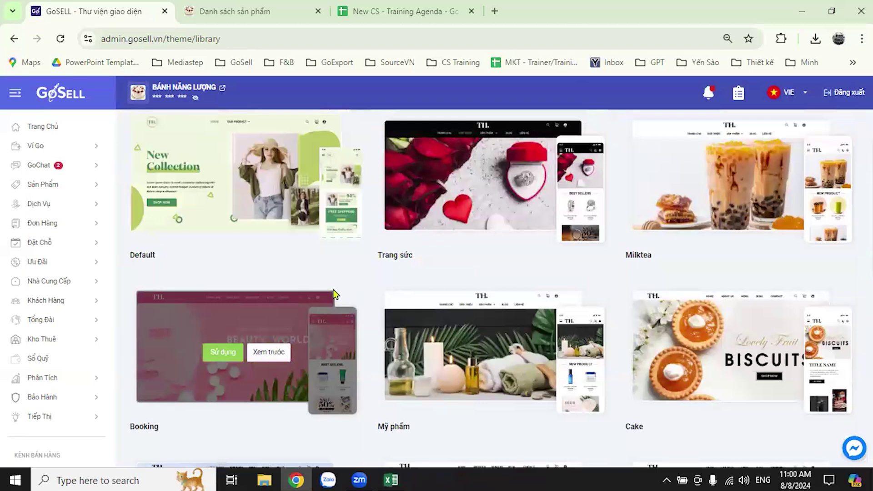
# Go through the whole theme library once more and return to the Booking theme
pyautogui.scroll(-2, 324, 315)
pyautogui.scroll(-7, 323, 315)
pyautogui.scroll(10, 351, 321)
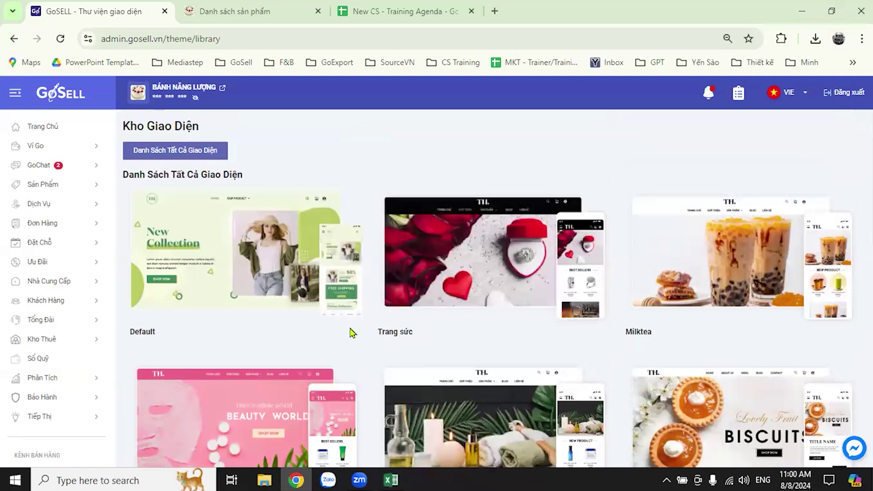
pyautogui.scroll(-2, 364, 330)
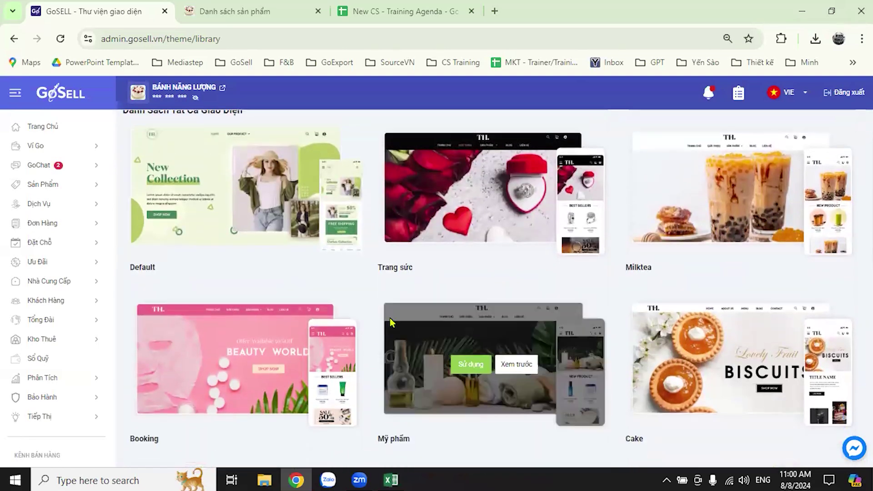
pyautogui.scroll(-8, 389, 318)
pyautogui.scroll(-3, 372, 338)
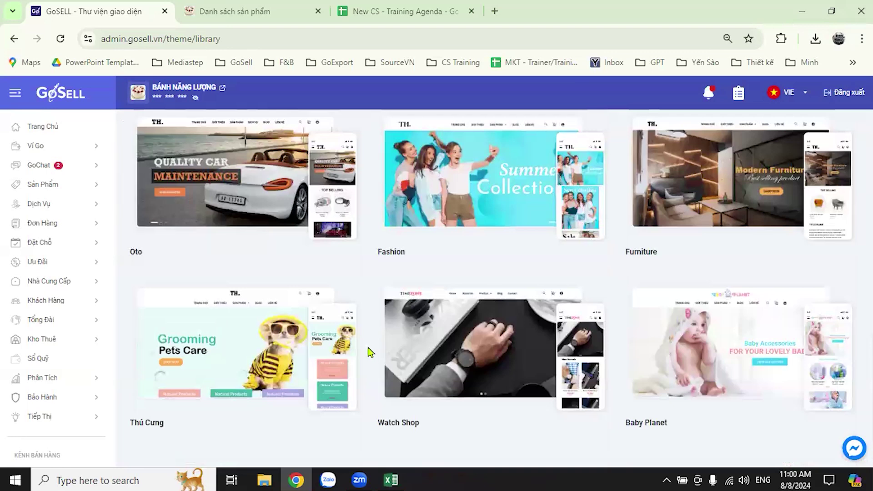
pyautogui.scroll(8, 369, 352)
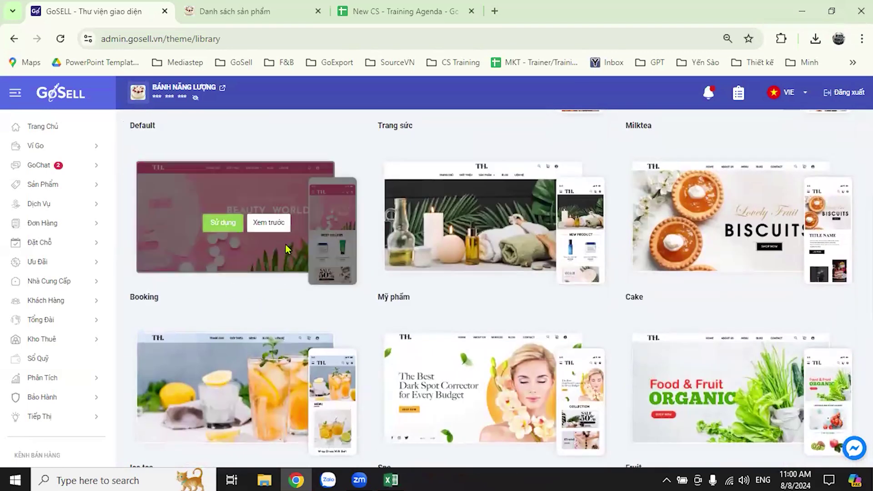
pyautogui.scroll(-3, 338, 293)
pyautogui.scroll(3, 364, 296)
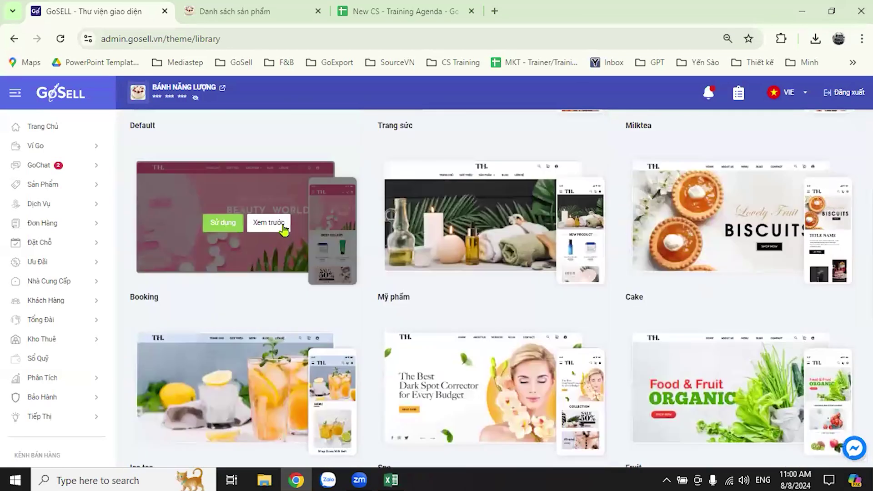
# Preview the Booking theme and examine its Trang chủ page, from the banner to the service and product sections
pyautogui.click(281, 229)
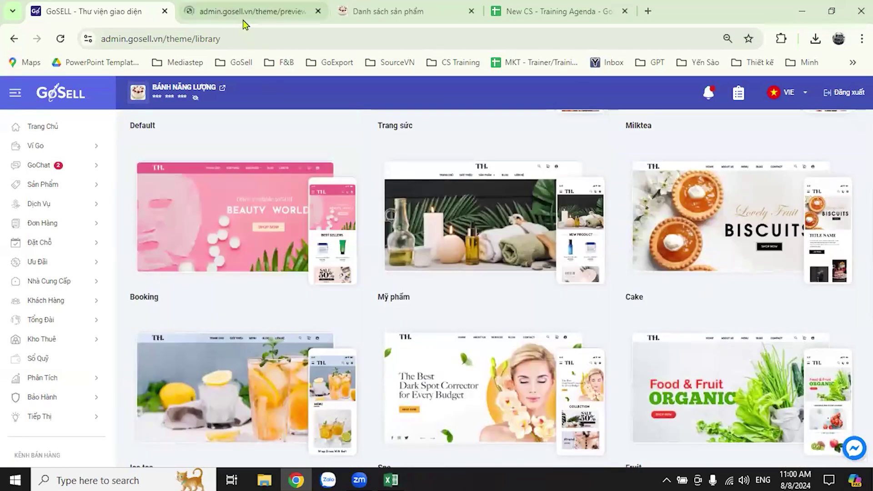
pyautogui.click(252, 10)
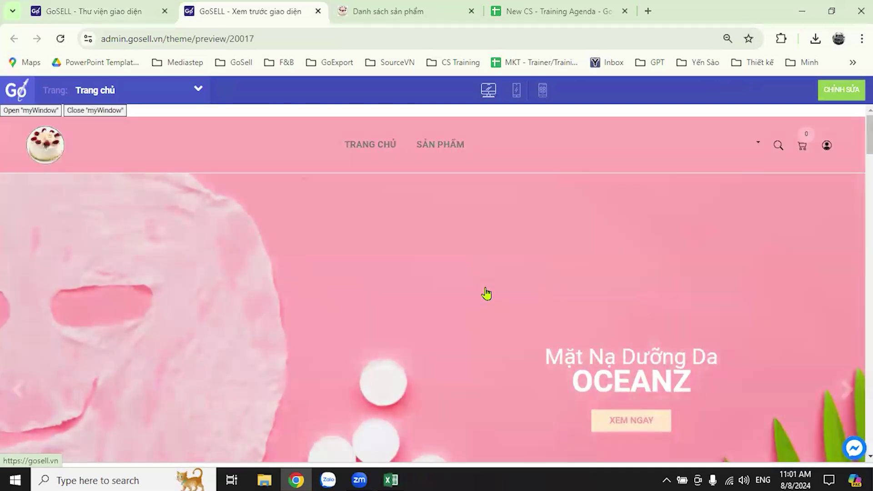
pyautogui.scroll(-15, 656, 282)
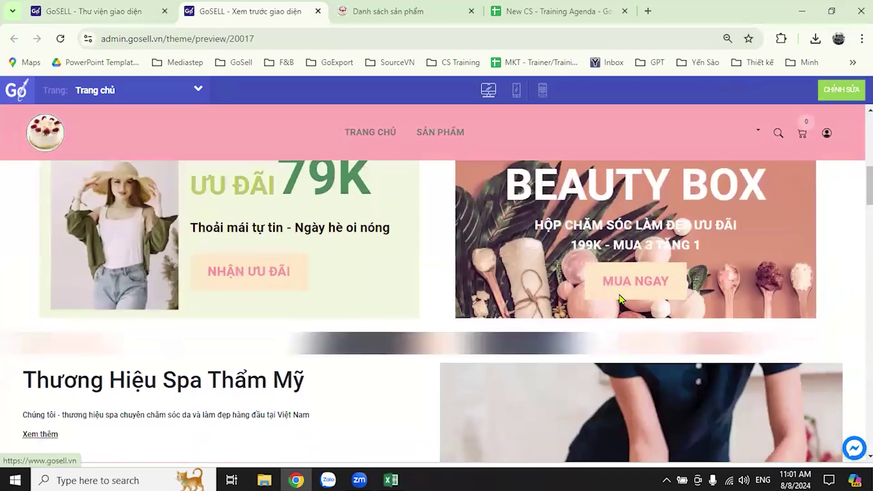
pyautogui.scroll(12, 625, 291)
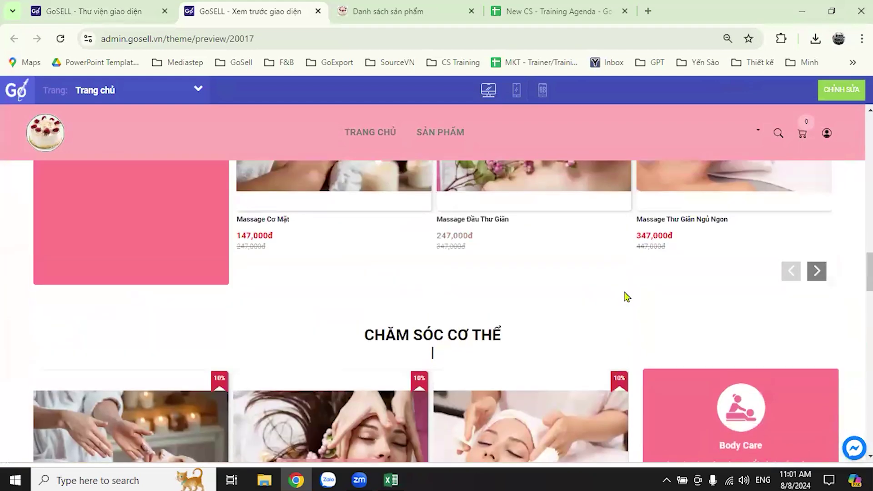
pyautogui.scroll(5, 629, 284)
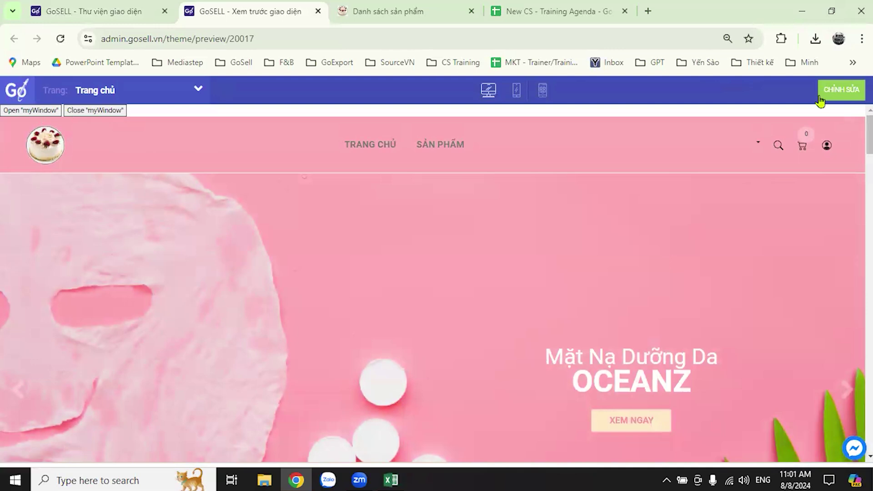
pyautogui.scroll(-5, 522, 282)
pyautogui.scroll(-15, 522, 303)
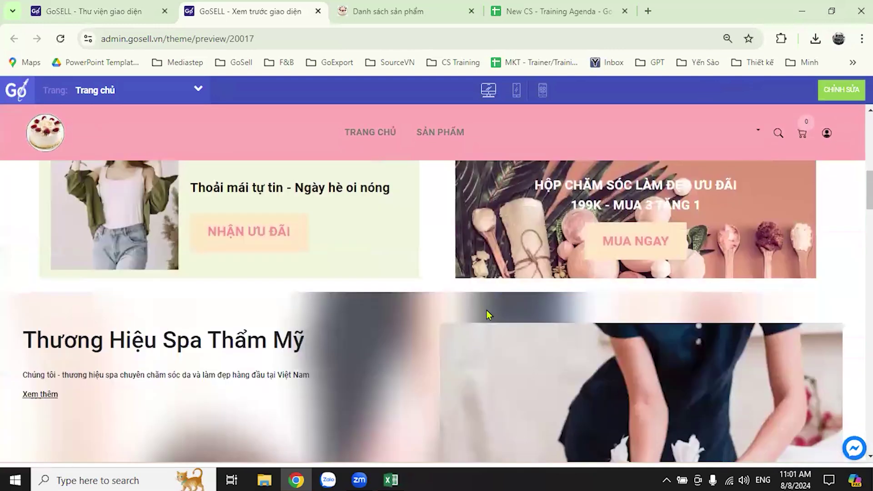
pyautogui.scroll(-15, 482, 302)
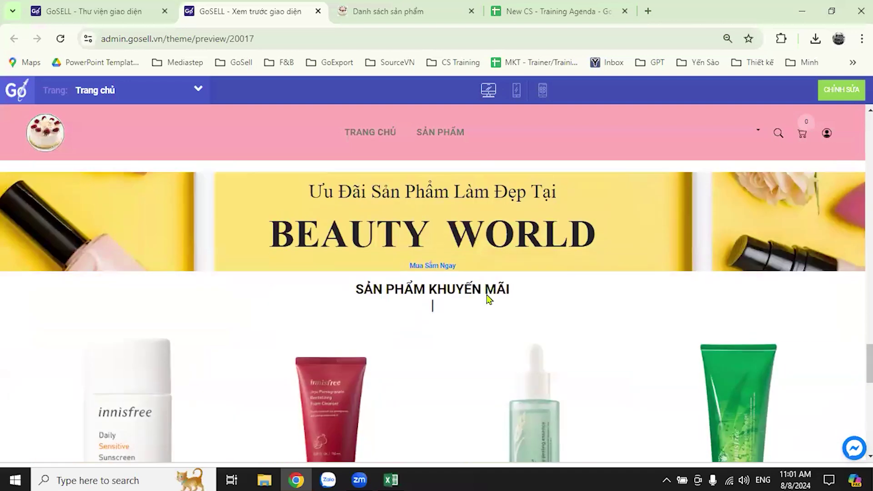
pyautogui.scroll(5, 489, 299)
pyautogui.scroll(10, 494, 297)
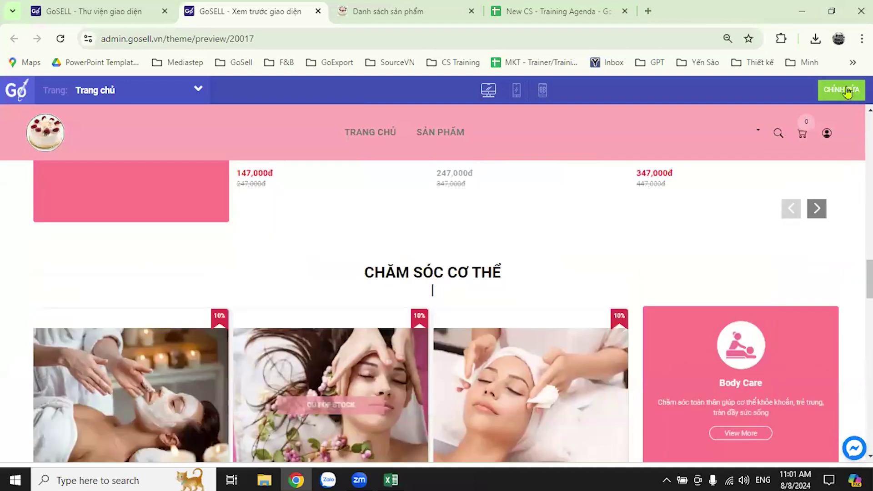
pyautogui.scroll(5, 528, 364)
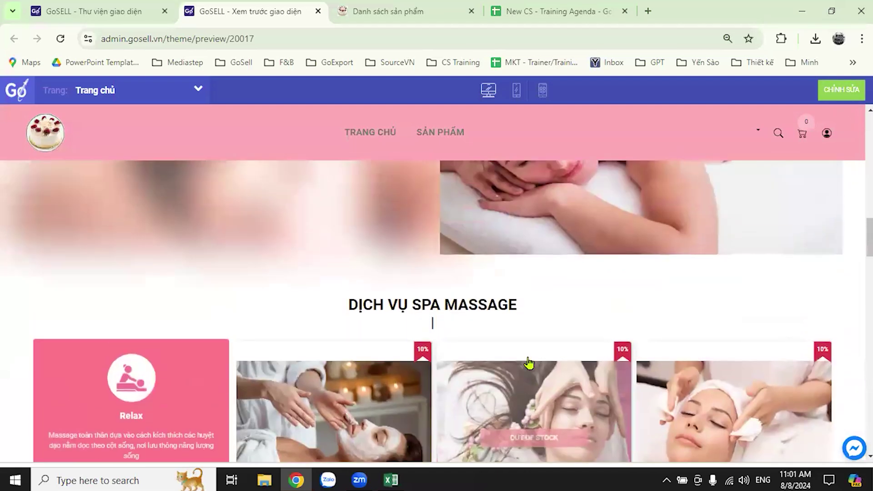
pyautogui.scroll(10, 547, 312)
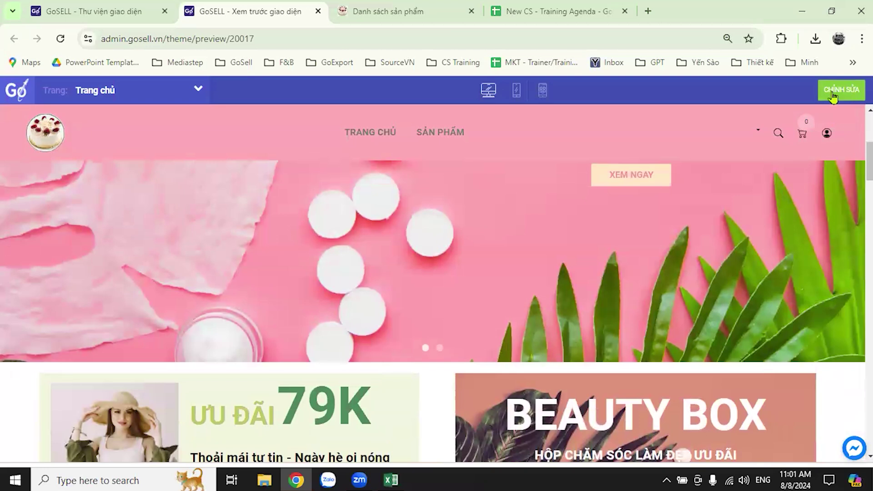
# Close the Booking preview, return to Thiết Kế Giao Diện and open the theme in use, Test 1 Ly, for editing
pyautogui.click(318, 11)
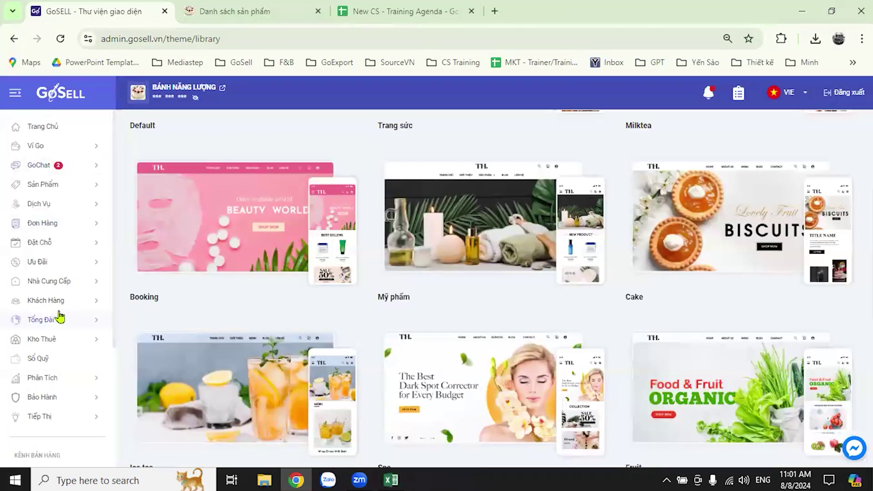
pyautogui.scroll(5, 208, 275)
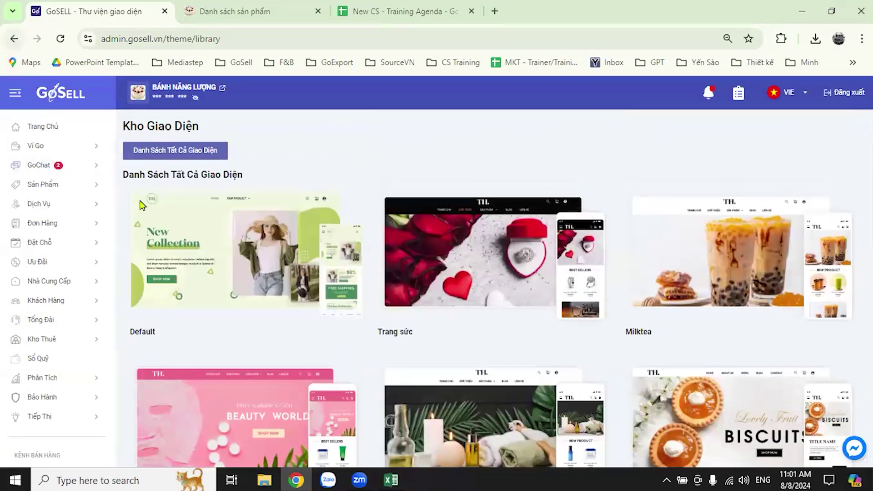
pyautogui.scroll(-8, 86, 355)
pyautogui.click(64, 300)
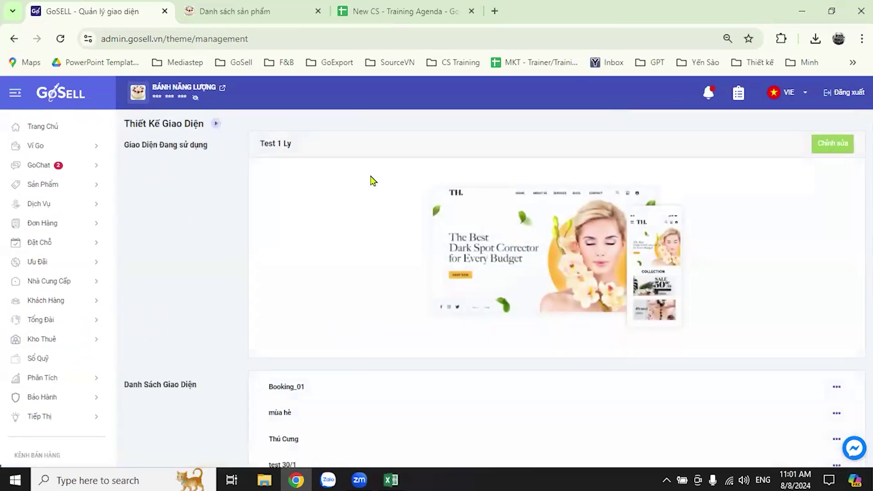
pyautogui.click(832, 144)
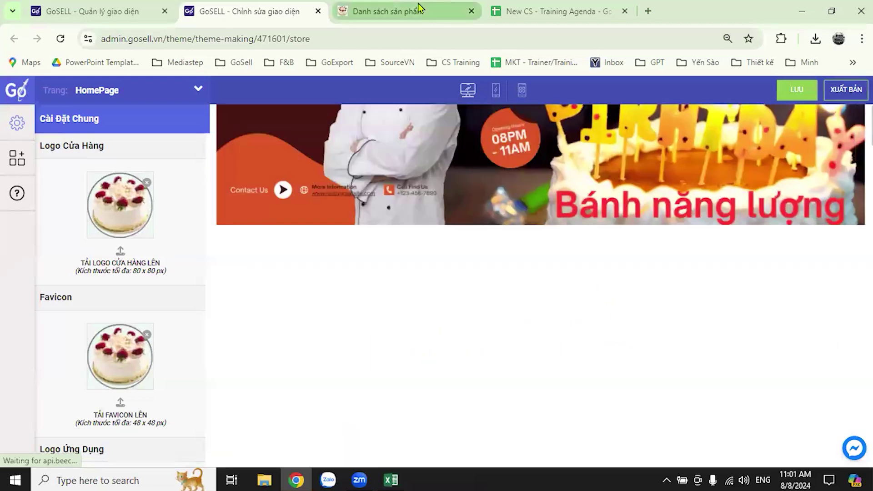
# Switch to the live storefront, open its TRANG CHỦ page and examine the sections down to DANH SÁCH DỊCH VỤ
pyautogui.click(396, 11)
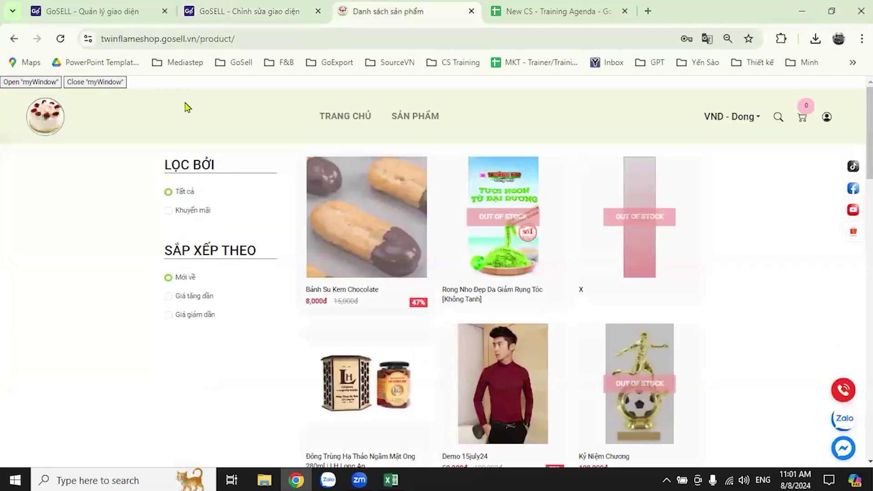
pyautogui.click(327, 117)
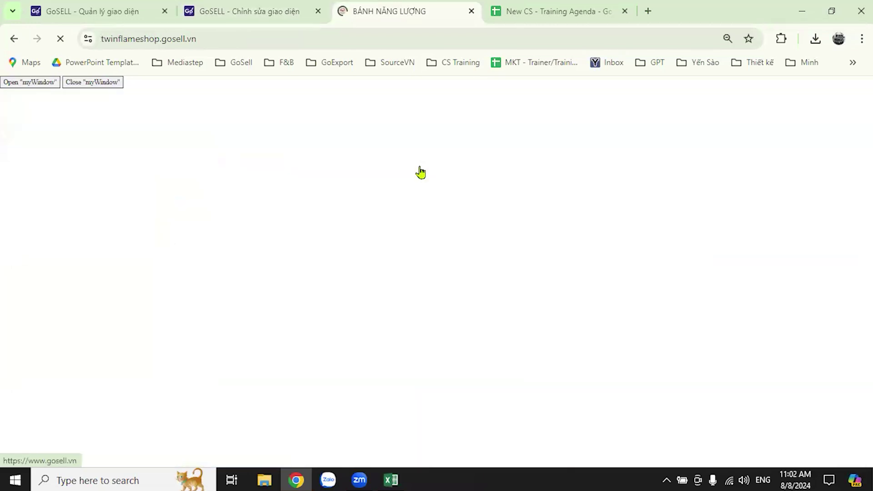
pyautogui.scroll(-5, 473, 277)
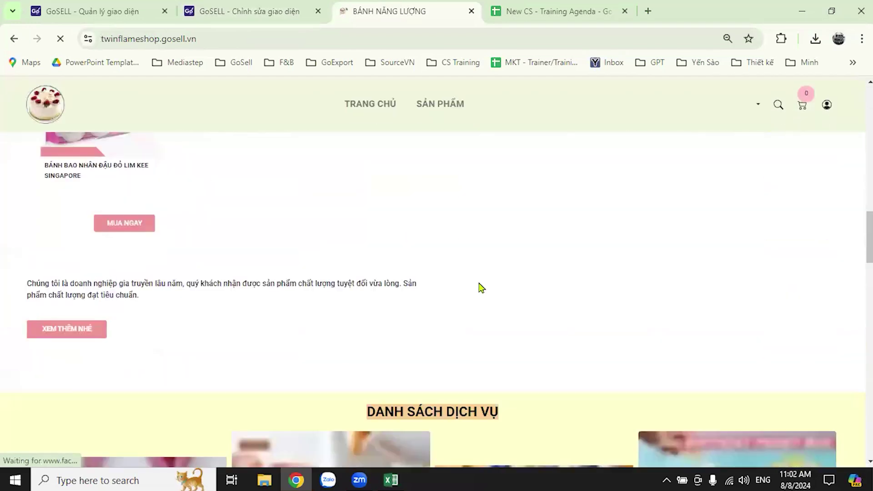
pyautogui.scroll(-10, 481, 285)
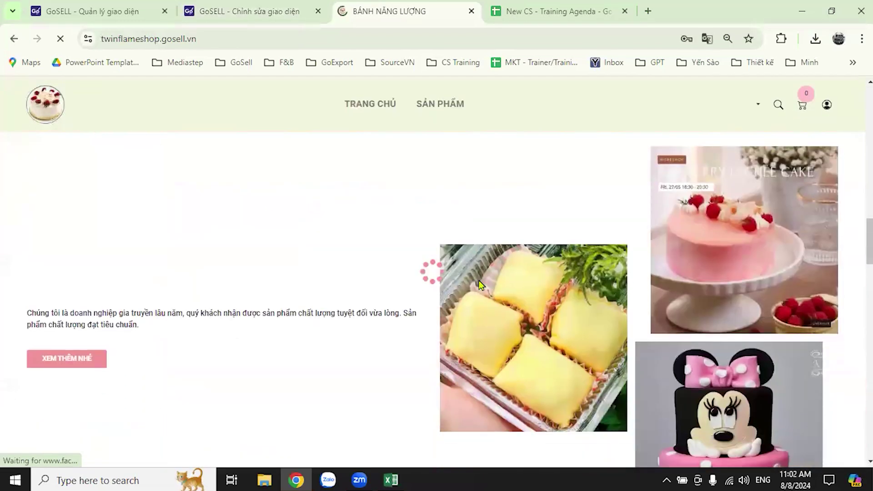
pyautogui.scroll(-5, 481, 284)
pyautogui.scroll(6, 481, 284)
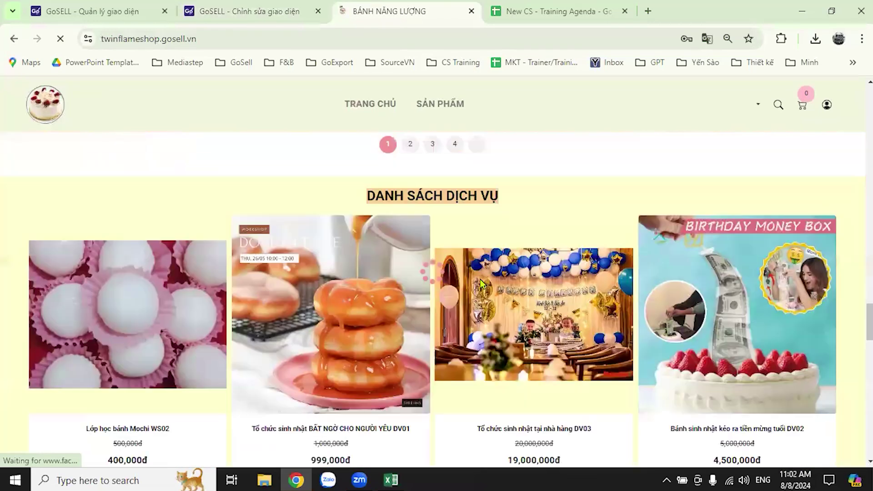
# Return to the theme editor and examine the HomePage canvas from the header banner down to the contact form and footer
pyautogui.click(203, 2)
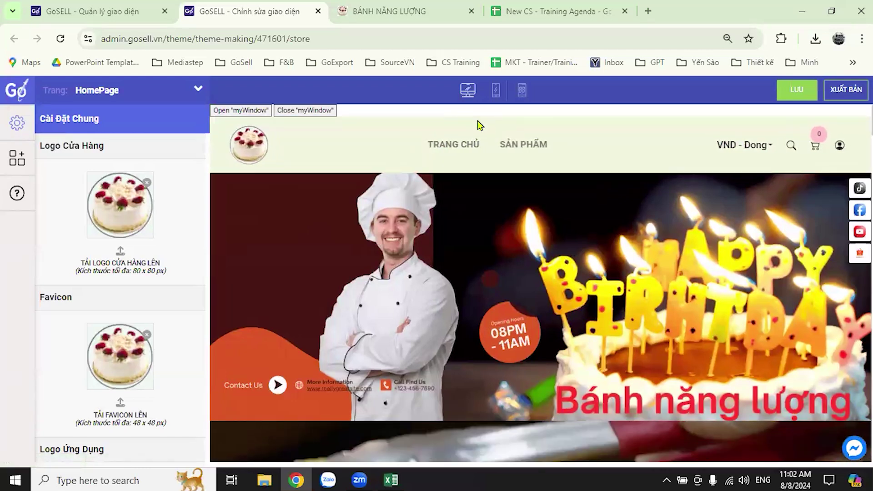
pyautogui.scroll(-10, 858, 431)
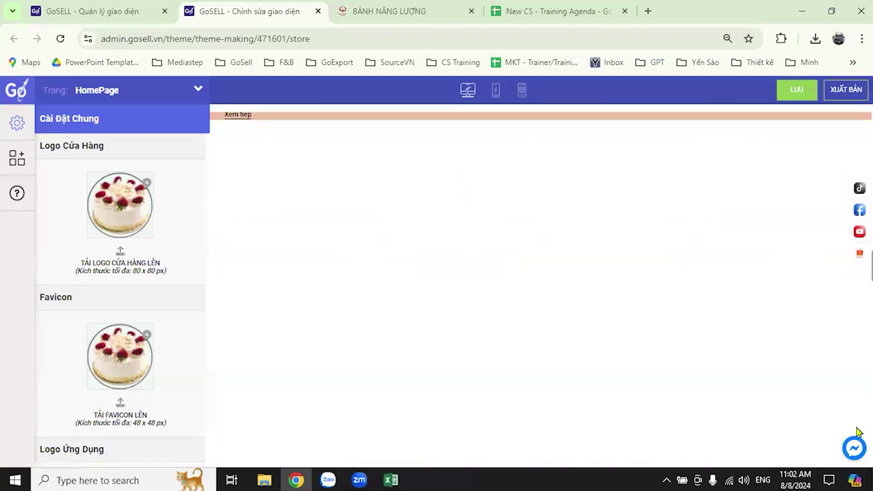
pyautogui.scroll(-3, 473, 323)
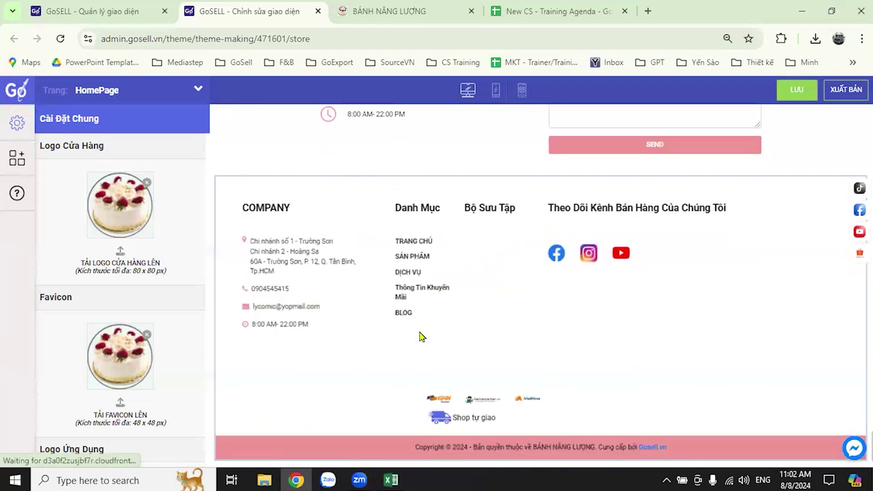
pyautogui.scroll(15, 843, 385)
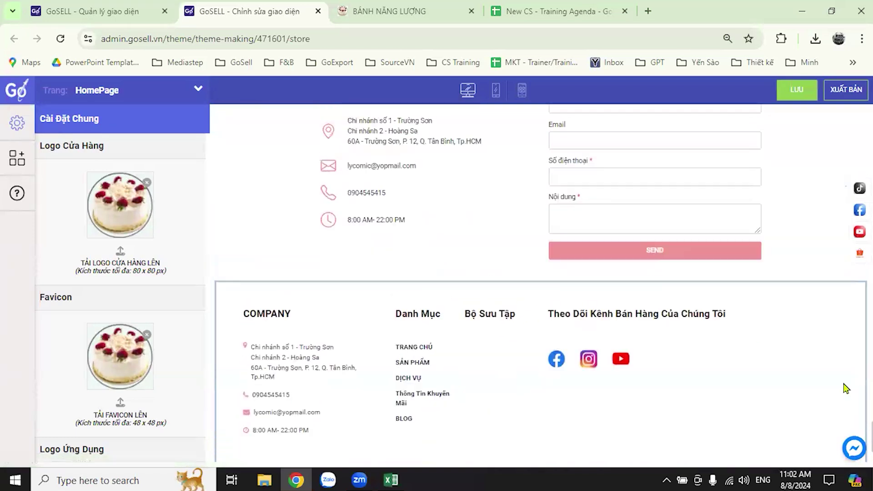
pyautogui.scroll(6, 858, 137)
pyautogui.scroll(-10, 858, 139)
pyautogui.scroll(5, 858, 143)
pyautogui.scroll(5, 858, 136)
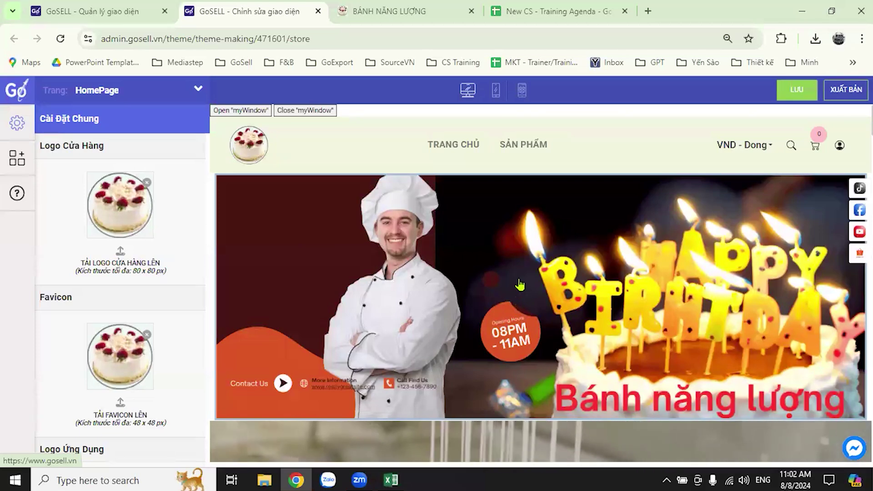
# Examine the individual HomePage components in the editor, including the flash sale, the fashion banner and the business introduction
pyautogui.scroll(-12, 522, 291)
pyautogui.scroll(8, 549, 346)
pyautogui.scroll(-4, 543, 318)
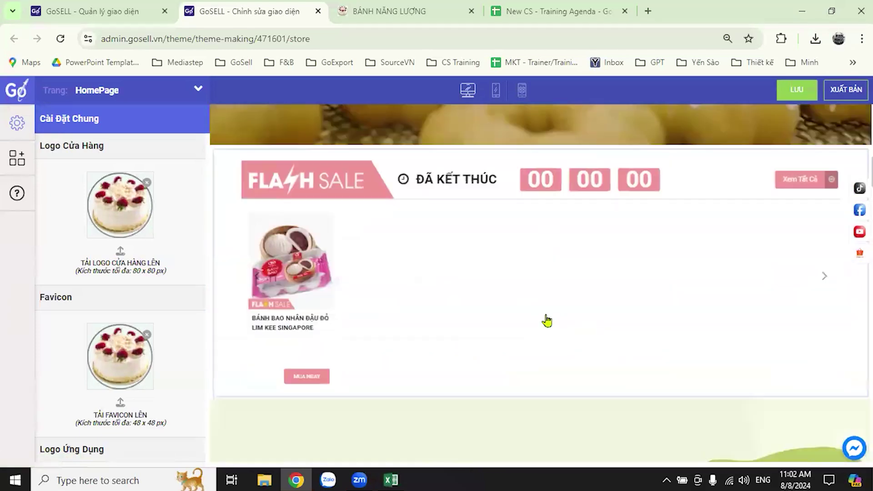
pyautogui.scroll(-8, 547, 321)
pyautogui.scroll(3, 549, 315)
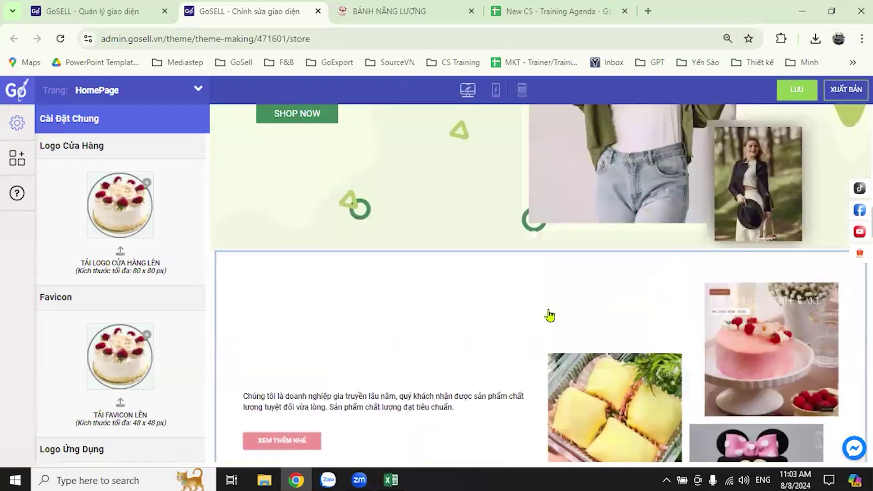
pyautogui.scroll(15, 549, 315)
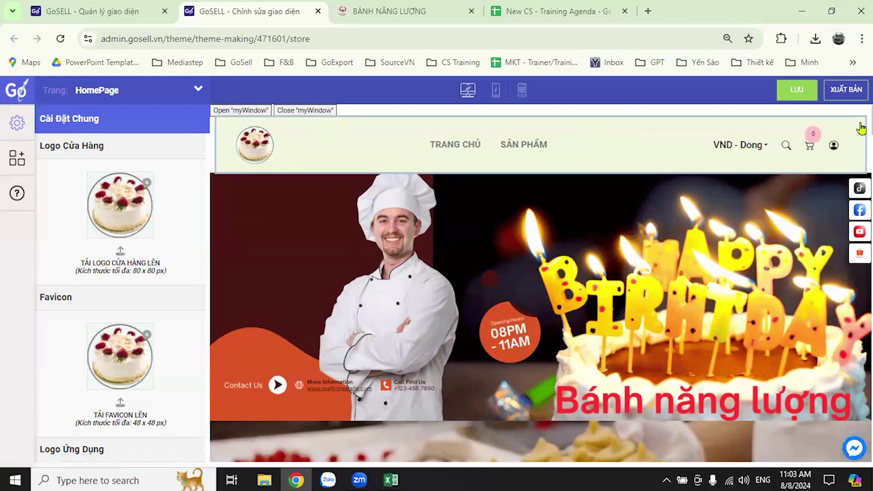
pyautogui.scroll(-15, 856, 135)
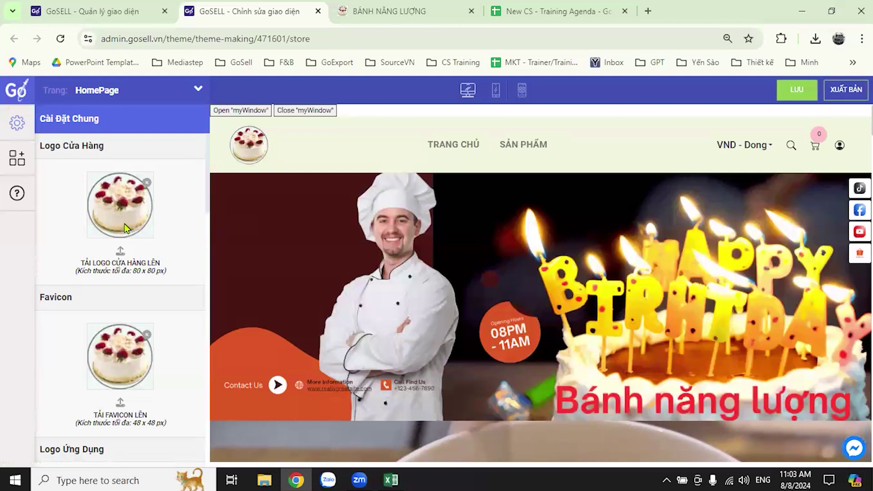
# Examine the logo and favicon settings under Cài Đặt Chung and highlight the store logo's maximum upload size
pyautogui.scroll(-3, 114, 237)
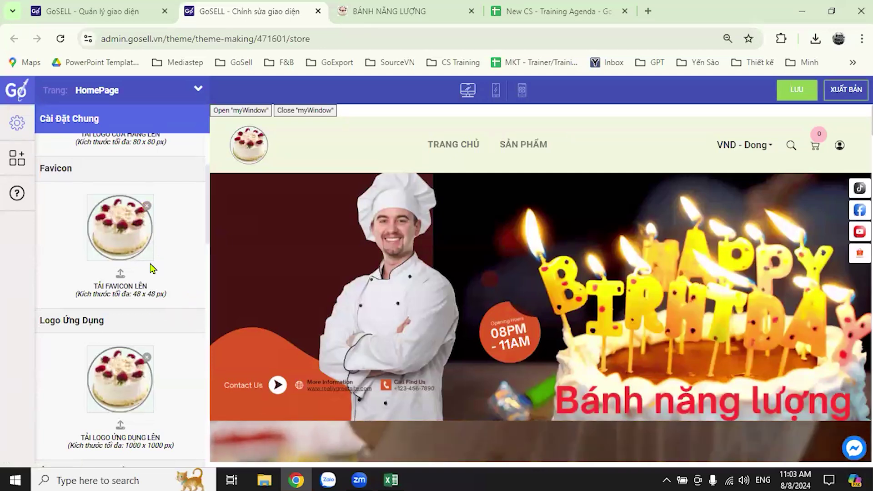
pyautogui.scroll(1, 180, 311)
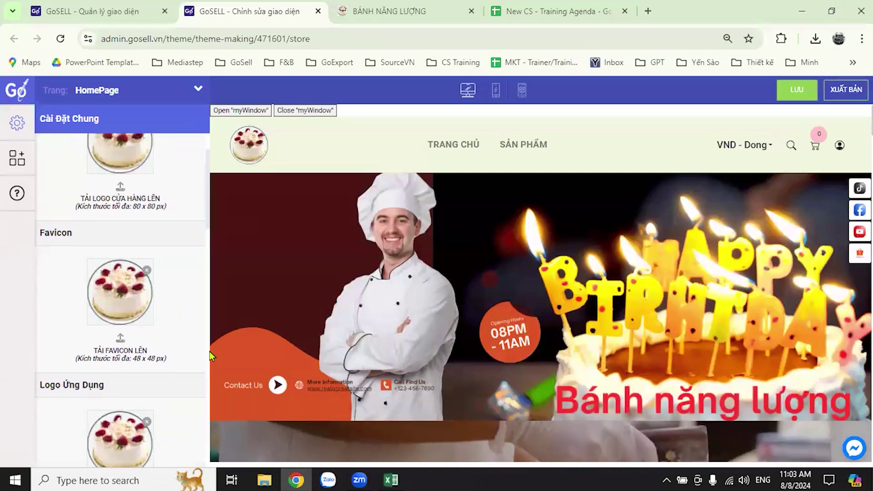
pyautogui.scroll(-1, 189, 339)
pyautogui.scroll(1, 189, 339)
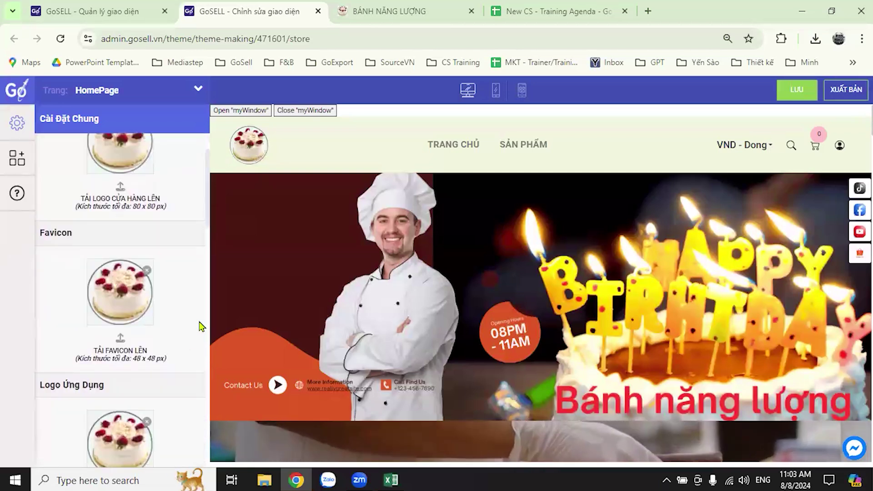
pyautogui.scroll(1, 160, 288)
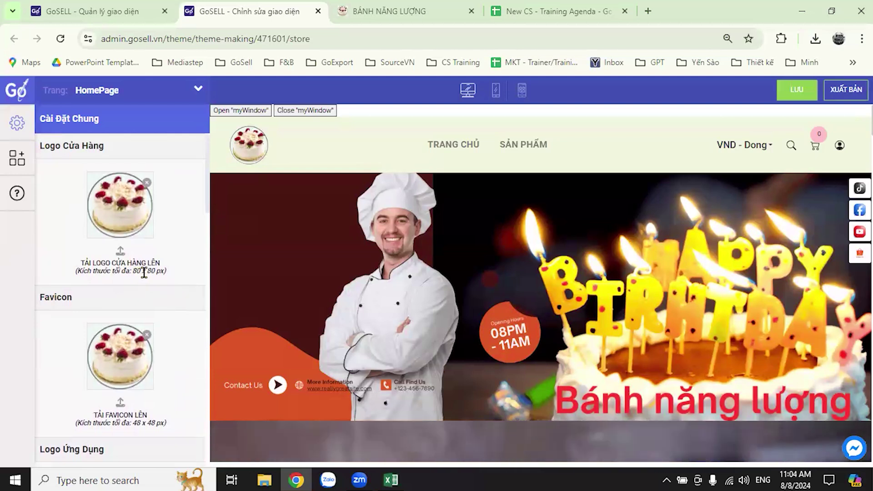
pyautogui.moveTo(142, 272); pyautogui.dragTo(154, 272)
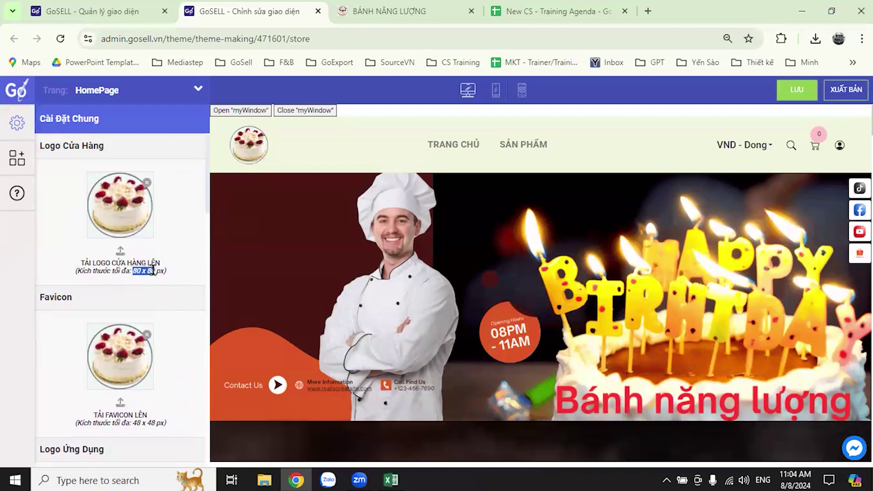
pyautogui.click(188, 300)
# Highlight the maximum upload sizes of the favicon and of Logo Ứng Dụng in the general settings
pyautogui.scroll(-4, 177, 331)
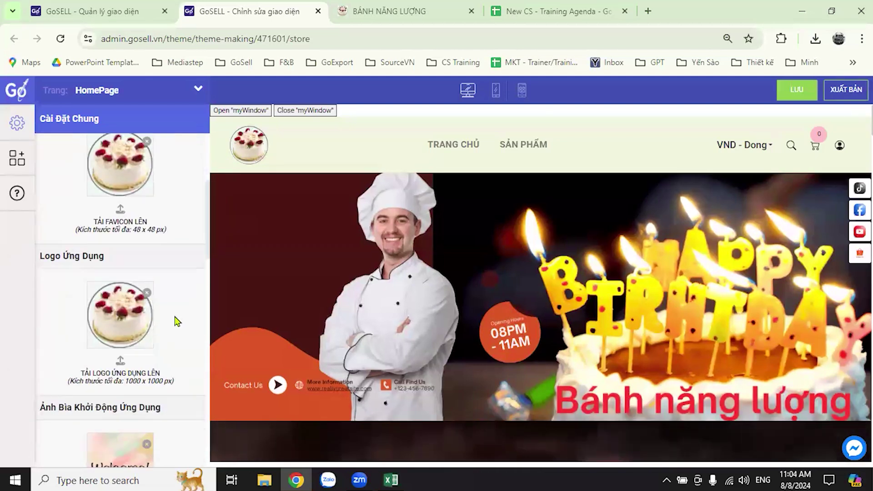
pyautogui.moveTo(137, 226); pyautogui.dragTo(151, 227)
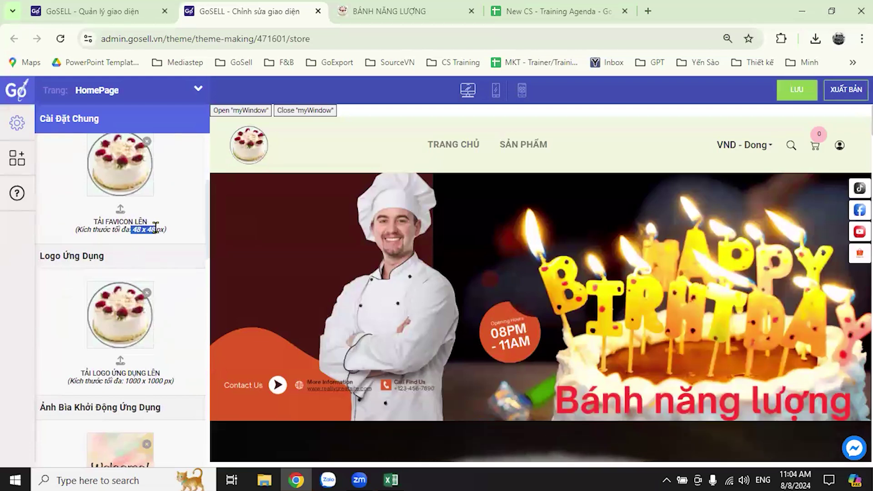
pyautogui.click(184, 226)
pyautogui.scroll(-3, 141, 291)
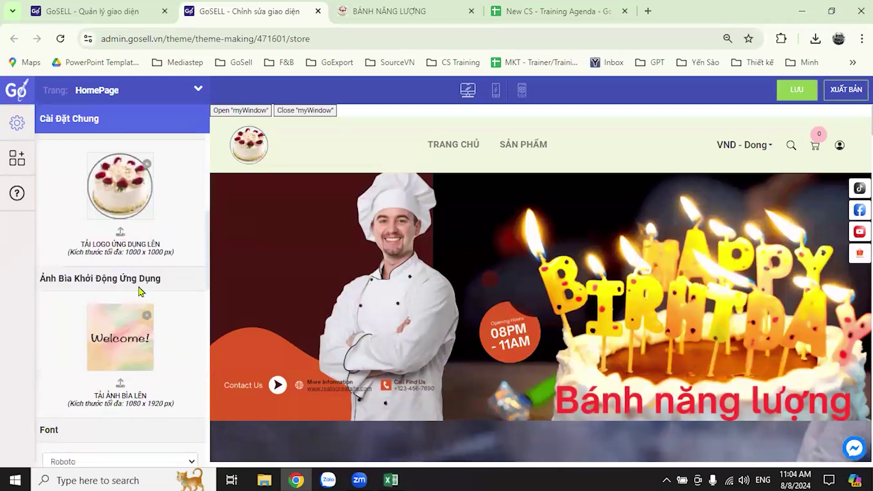
pyautogui.scroll(1, 175, 300)
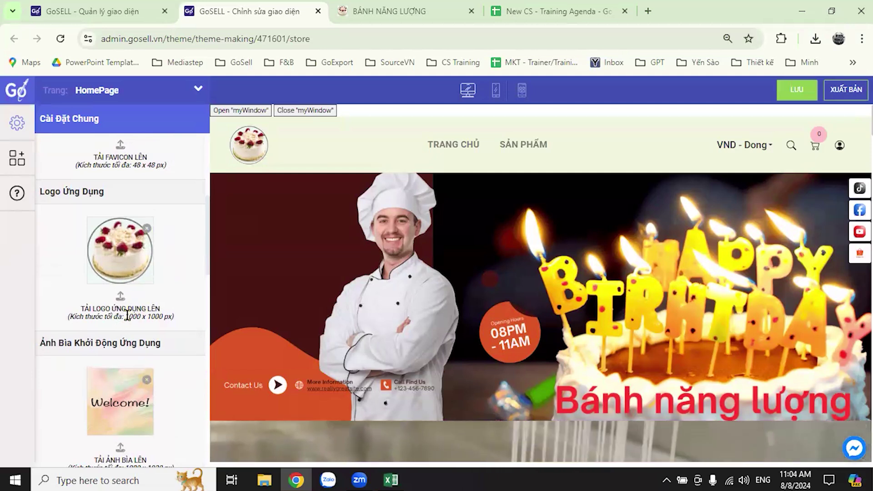
pyautogui.moveTo(127, 315); pyautogui.dragTo(159, 313)
pyautogui.click(190, 283)
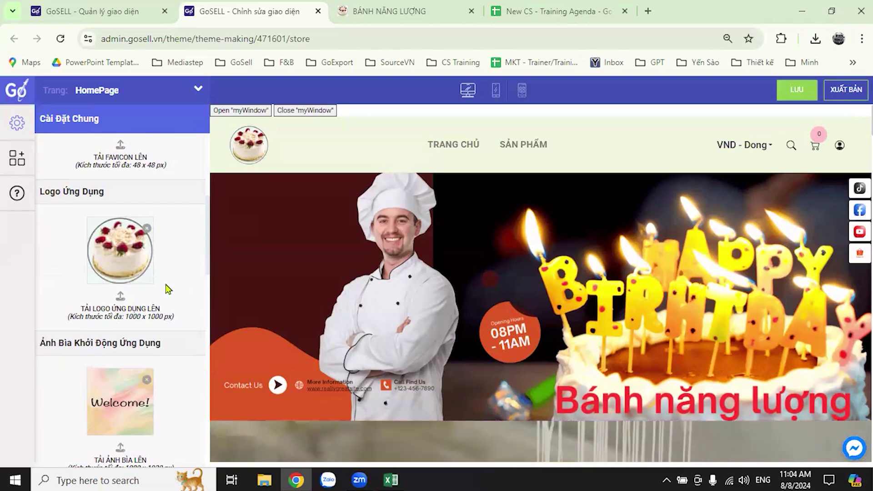
# Examine the app launch cover, Font, Màu Sắc and Widget settings, opening the font list while keeping Roboto
pyautogui.scroll(-3, 166, 291)
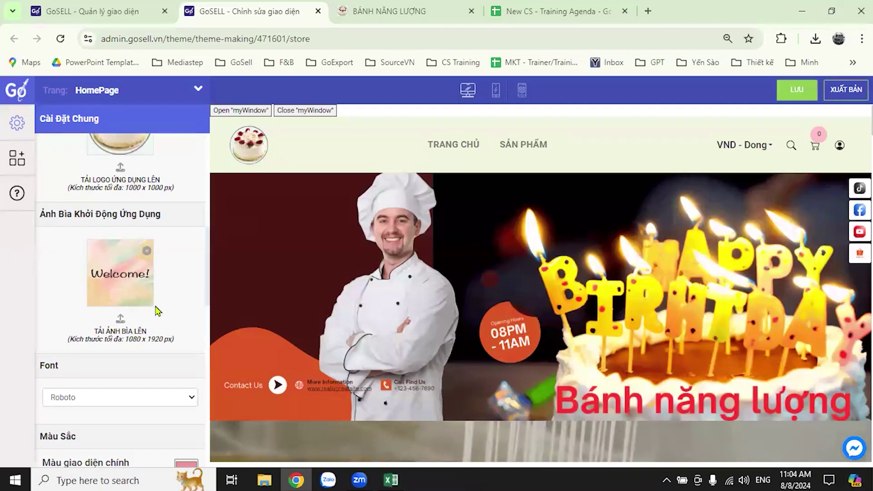
pyautogui.scroll(-3, 182, 295)
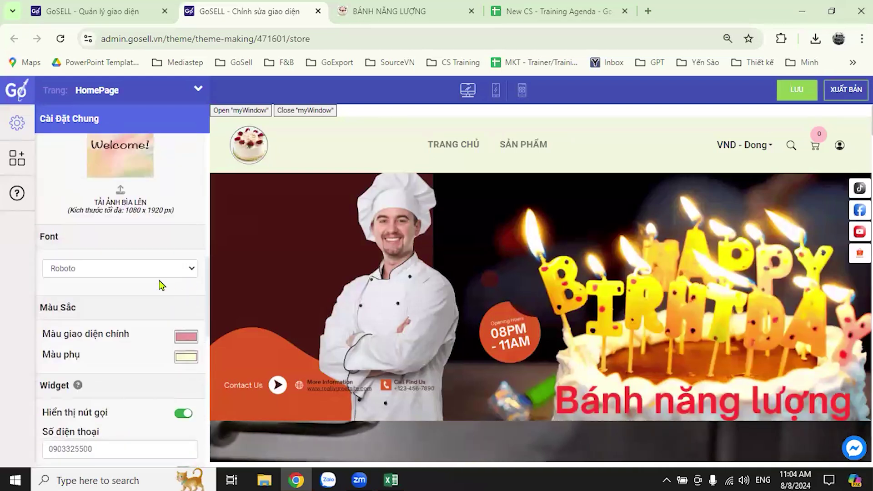
pyautogui.scroll(-2, 164, 236)
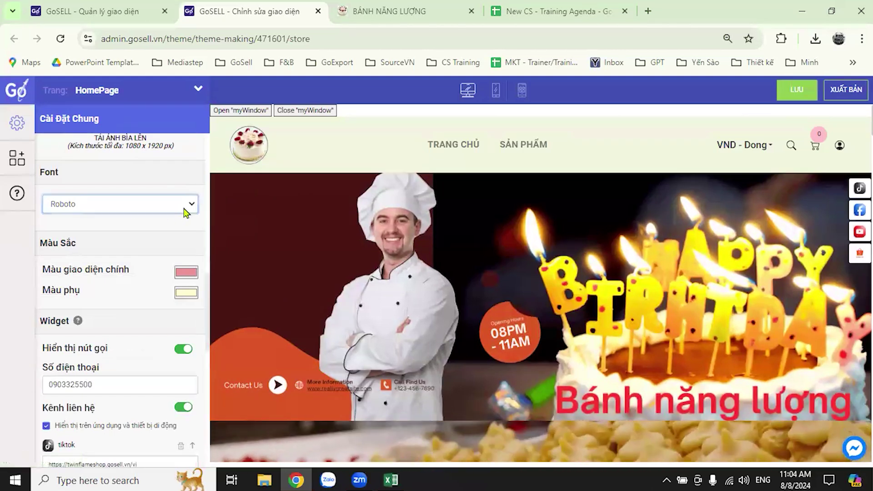
pyautogui.click(183, 212)
pyautogui.click(172, 192)
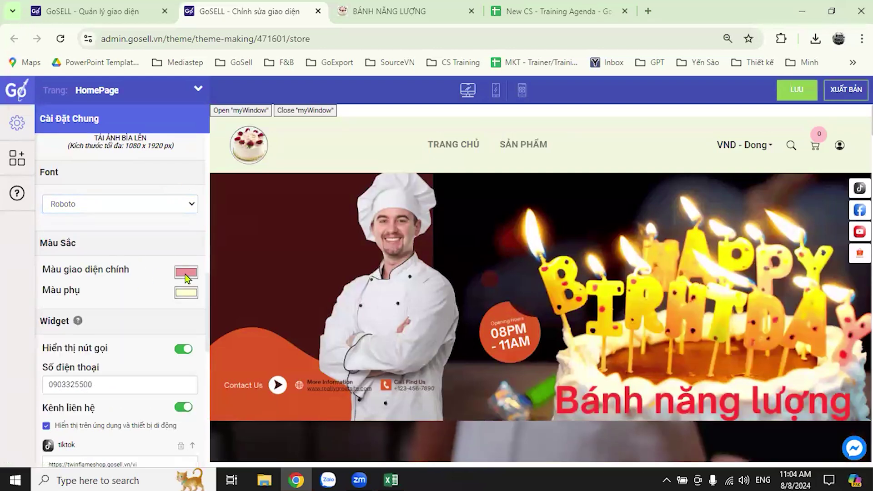
pyautogui.scroll(-3, 142, 302)
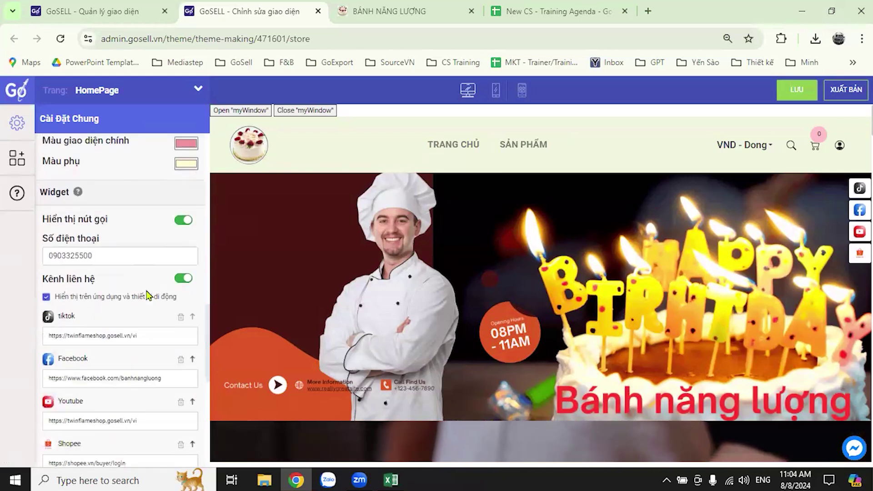
pyautogui.scroll(2, 146, 296)
# Examine how the theme colours are used across the live storefront's home page, from banner to services, and return to the theme editor
pyautogui.click(386, 11)
pyautogui.scroll(5, 443, 246)
pyautogui.scroll(-10, 331, 273)
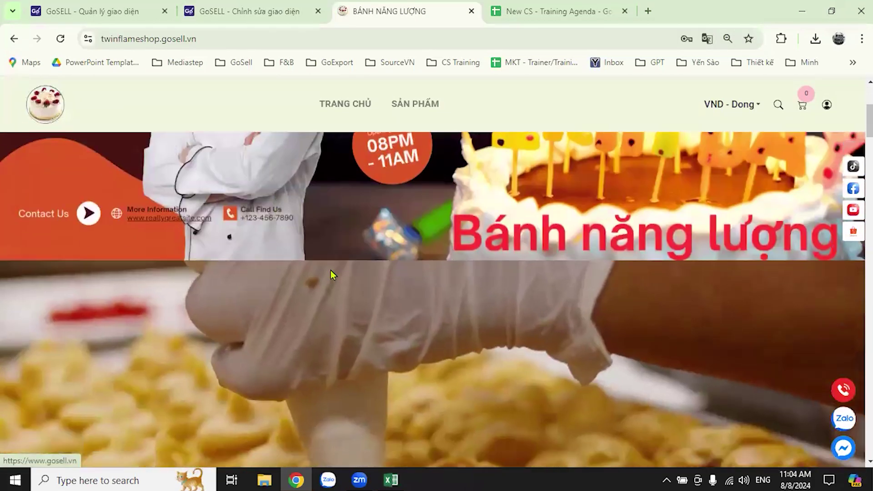
pyautogui.scroll(5, 103, 278)
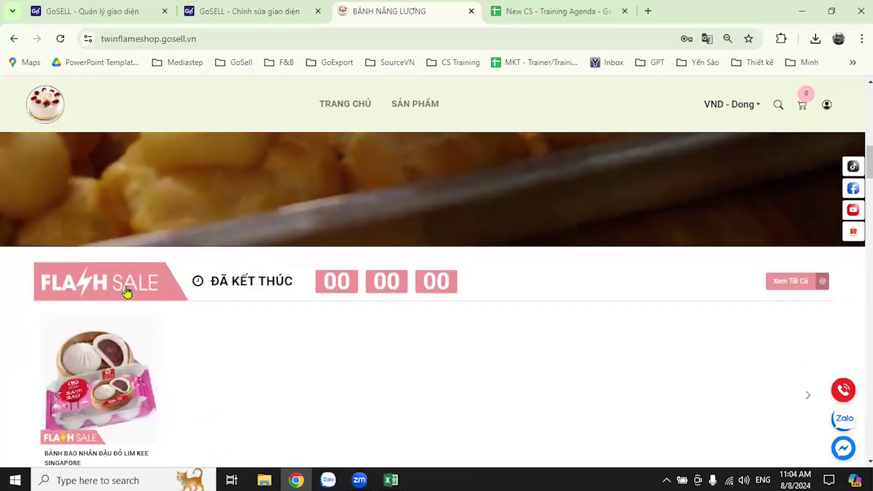
pyautogui.scroll(-12, 362, 337)
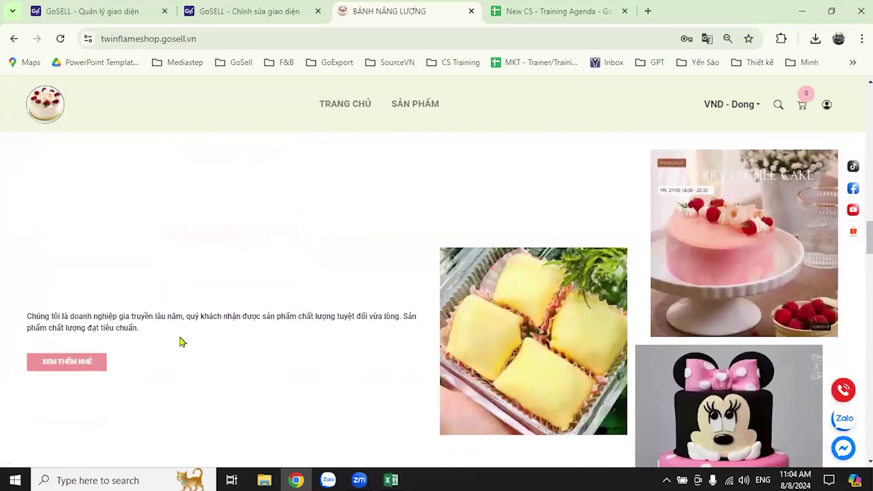
pyautogui.scroll(-15, 181, 343)
pyautogui.scroll(-15, 223, 327)
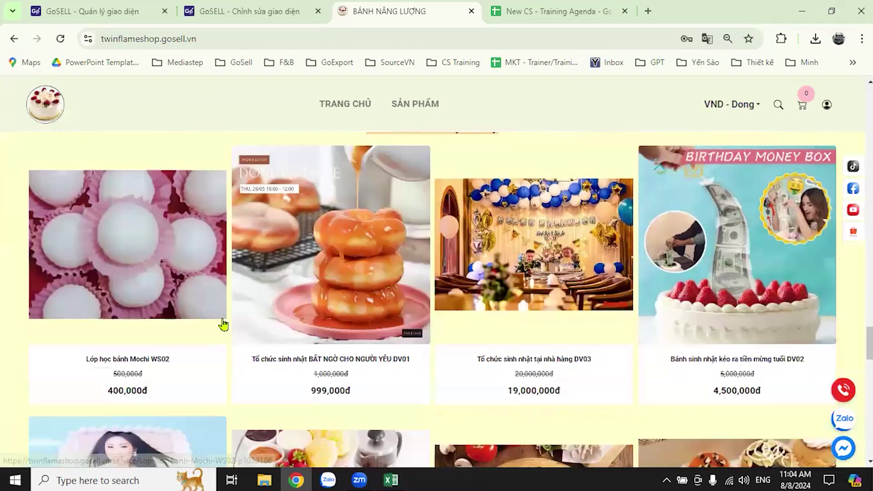
pyautogui.scroll(3, 209, 326)
pyautogui.scroll(20, 754, 326)
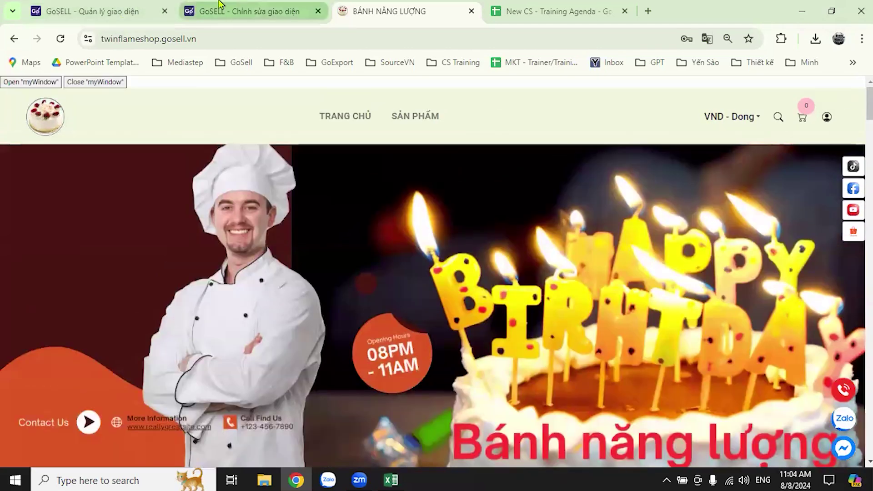
pyautogui.click(232, 10)
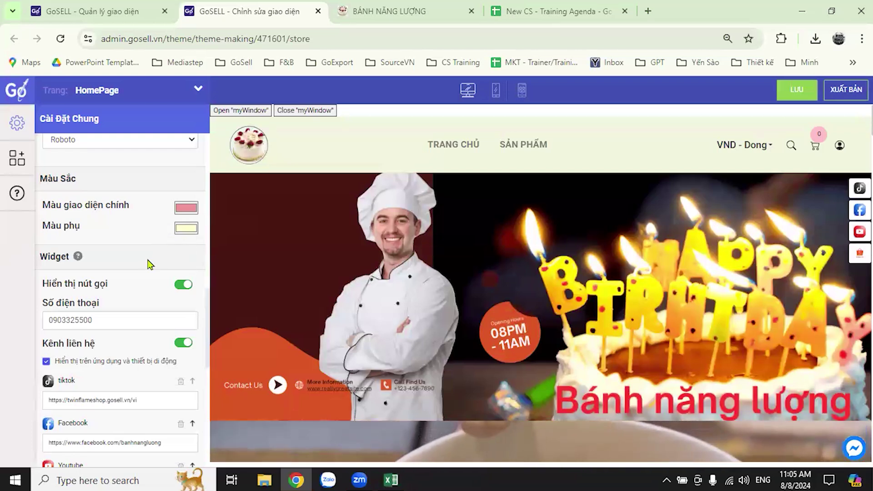
# Examine the Widget call button, phone number and contact channel settings, and compare them with the icons on the live storefront
pyautogui.scroll(-2, 149, 232)
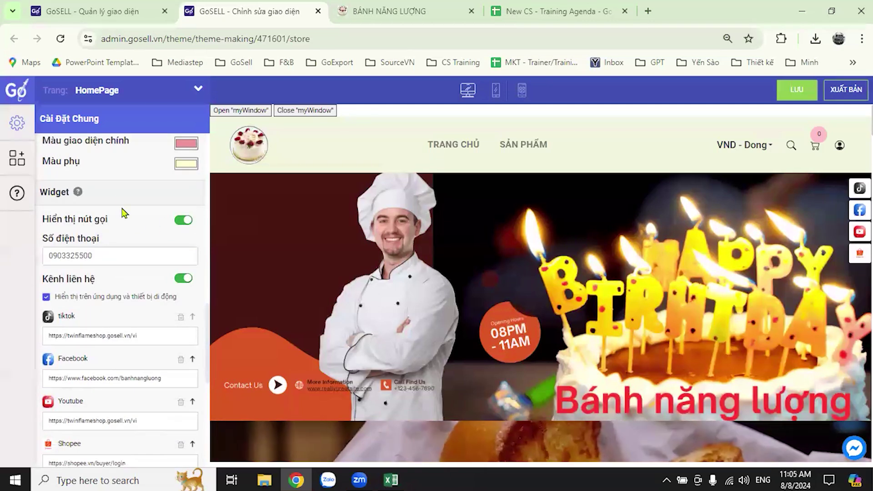
pyautogui.scroll(-2, 137, 205)
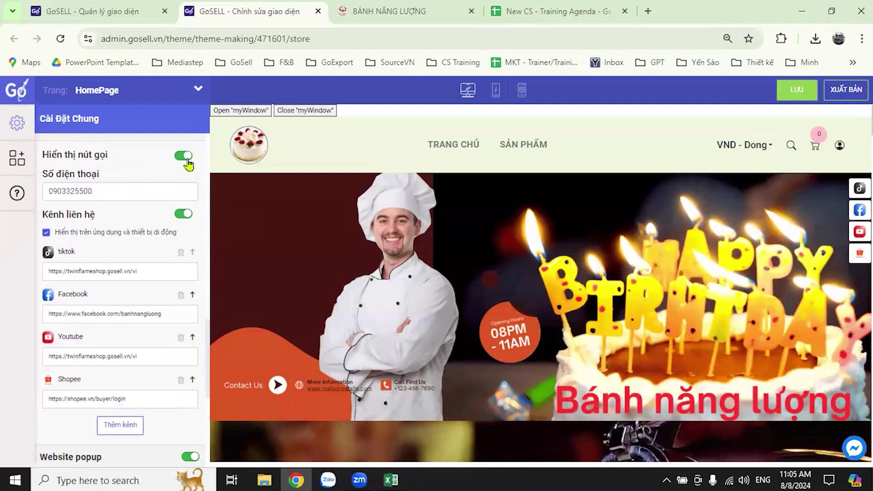
pyautogui.doubleClick(85, 193)
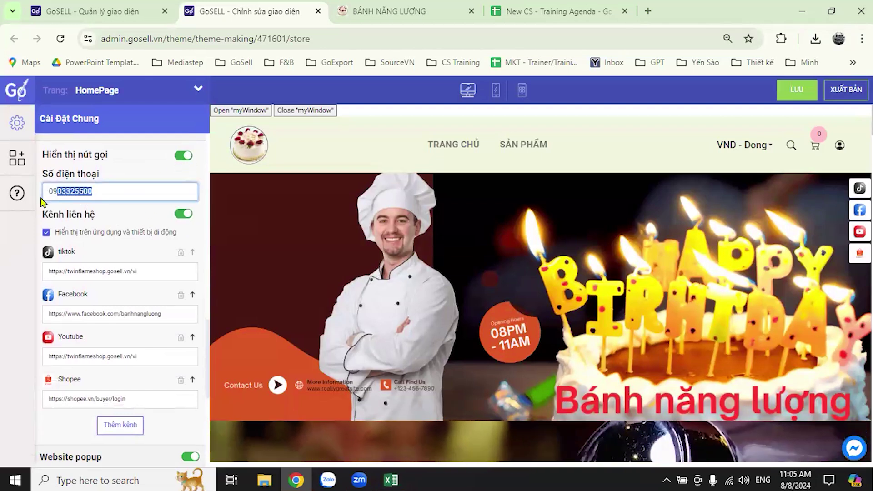
pyautogui.click(147, 223)
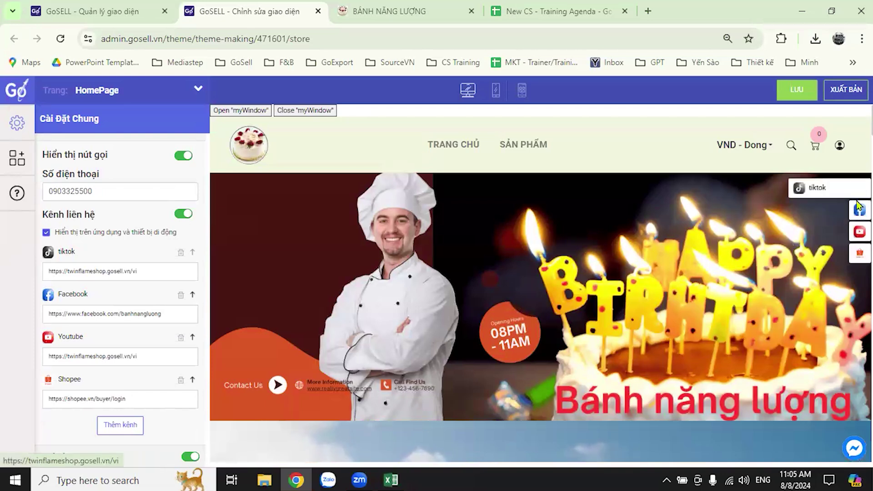
pyautogui.click(858, 252)
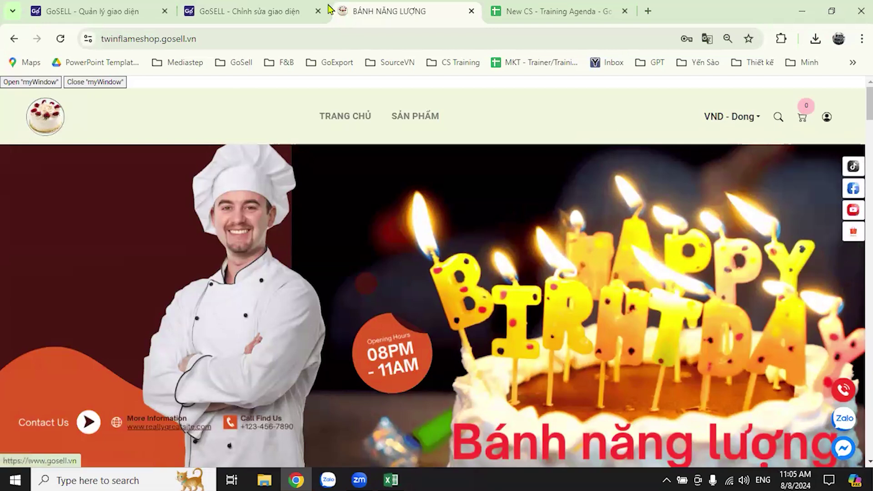
pyautogui.click(238, 18)
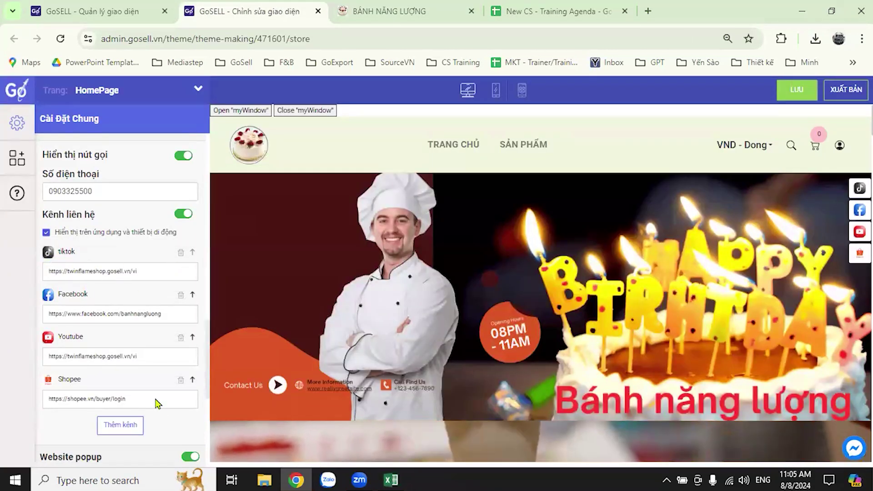
# Open the form for adding a contact channel, examine its image upload, name and URL fields, and cancel it
pyautogui.click(131, 434)
pyautogui.scroll(-3, 142, 421)
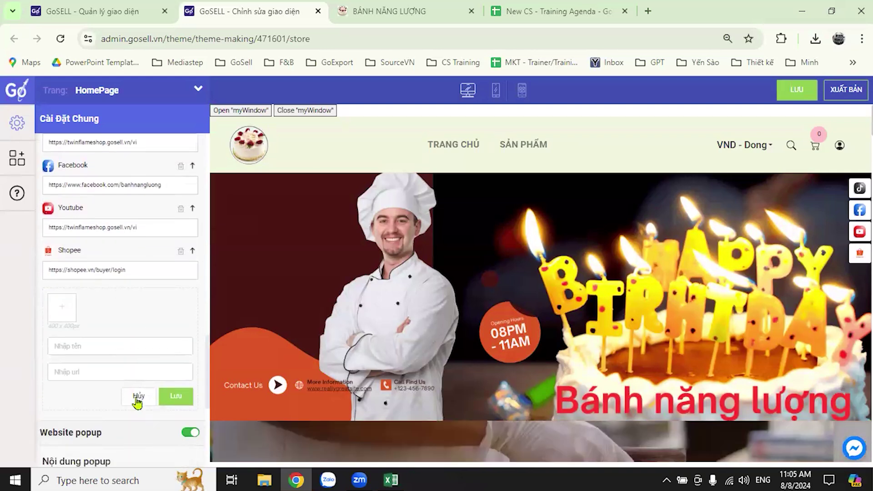
pyautogui.click(67, 312)
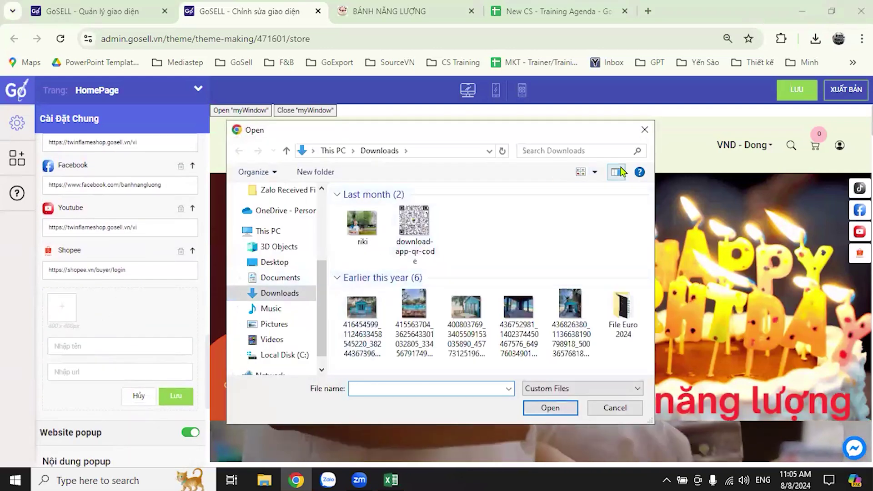
pyautogui.click(645, 130)
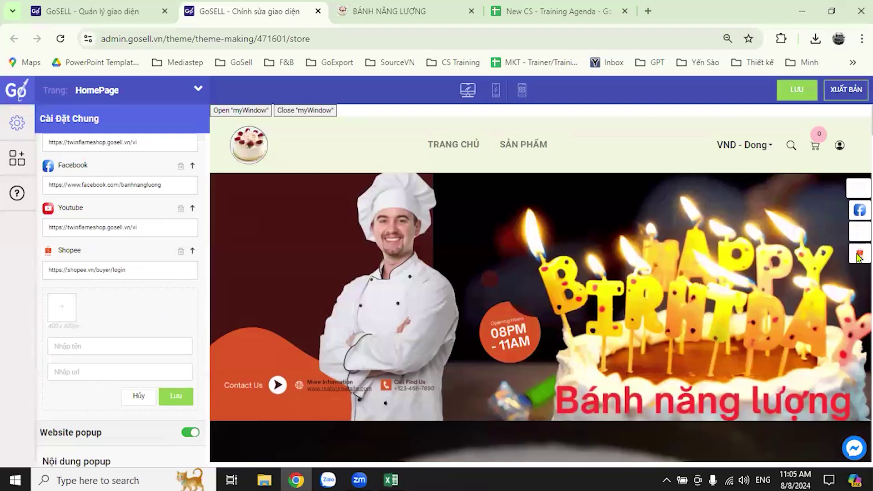
pyautogui.click(139, 396)
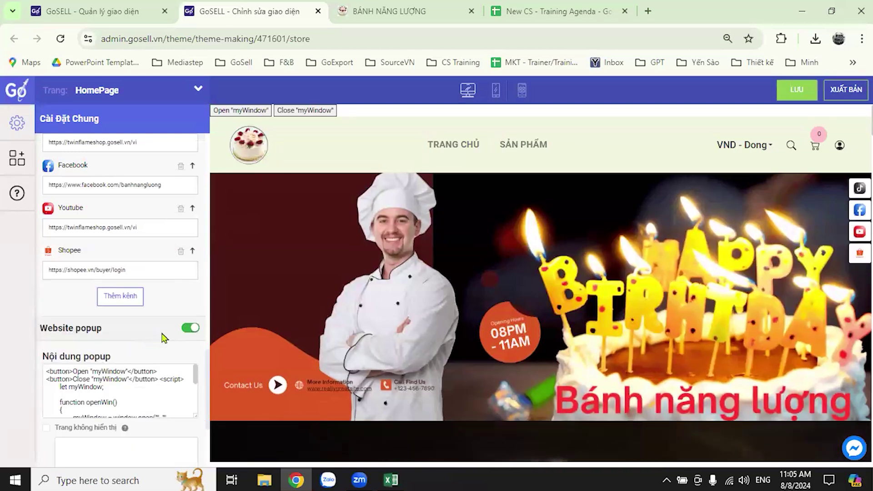
# Open the Website popup content in the HTML editor, clear all its code, and close the editor without applying
pyautogui.scroll(-3, 144, 364)
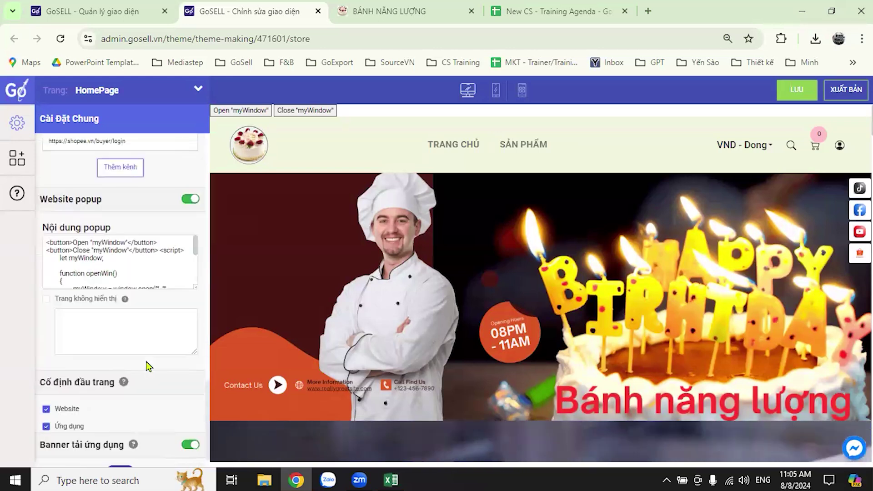
pyautogui.scroll(-5, 157, 273)
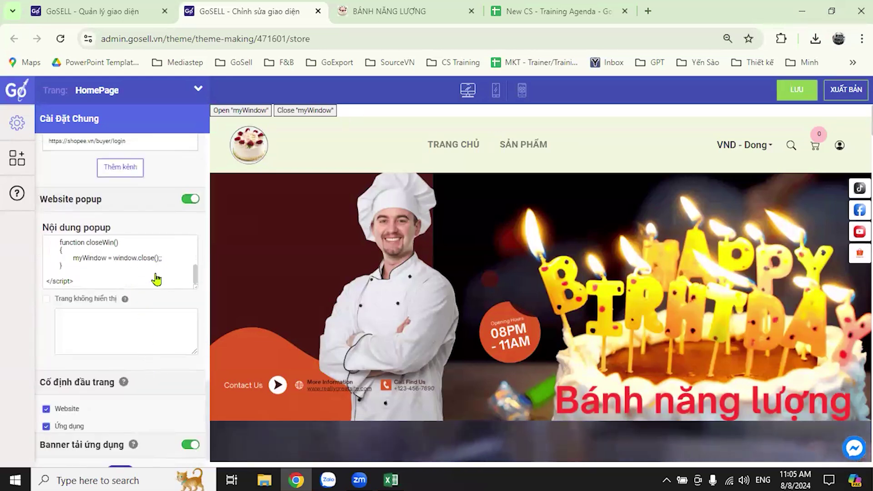
pyautogui.scroll(2, 154, 279)
pyautogui.scroll(-2, 136, 280)
pyautogui.click(116, 283)
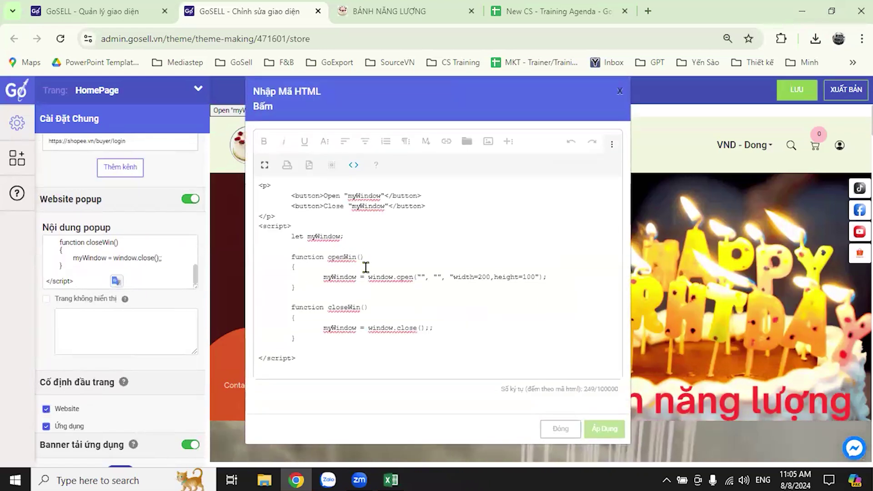
pyautogui.moveTo(259, 186); pyautogui.dragTo(275, 186)
pyautogui.hotkey('ctrl', 'a')
pyautogui.press('BackSpace')
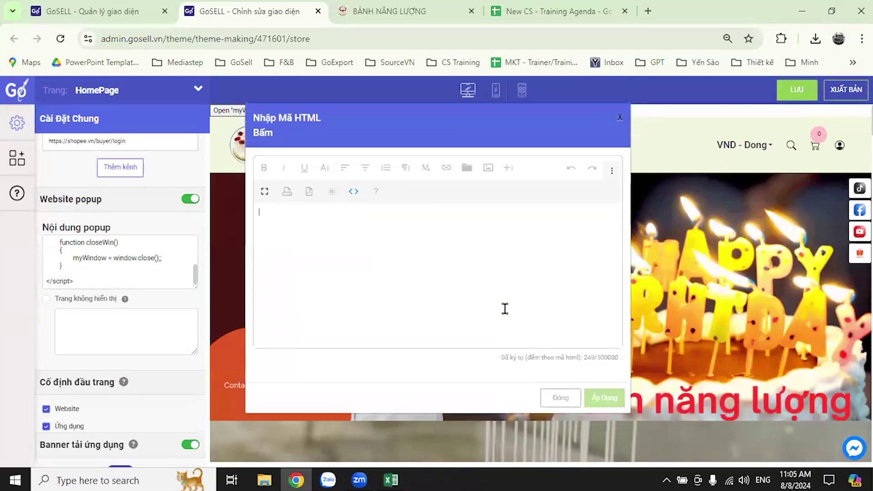
pyautogui.click(568, 400)
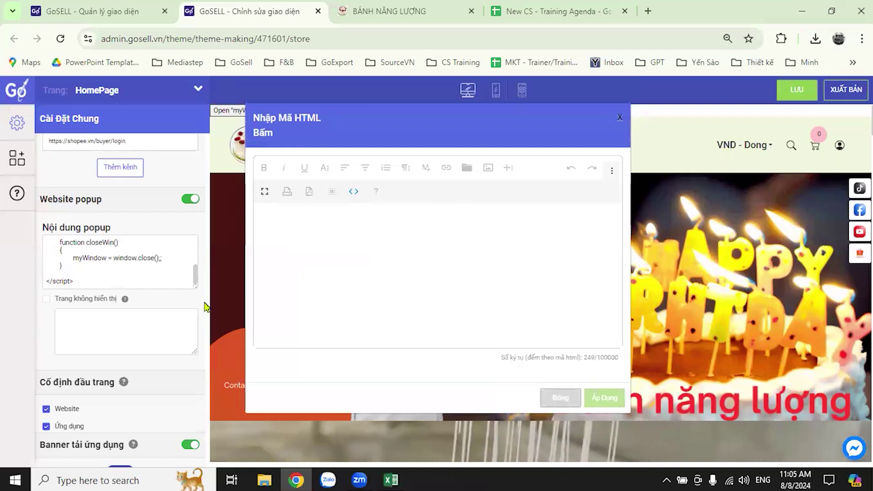
# Reopen the Nội dung popup HTML editor to check the code, and close it without changes
pyautogui.click(113, 281)
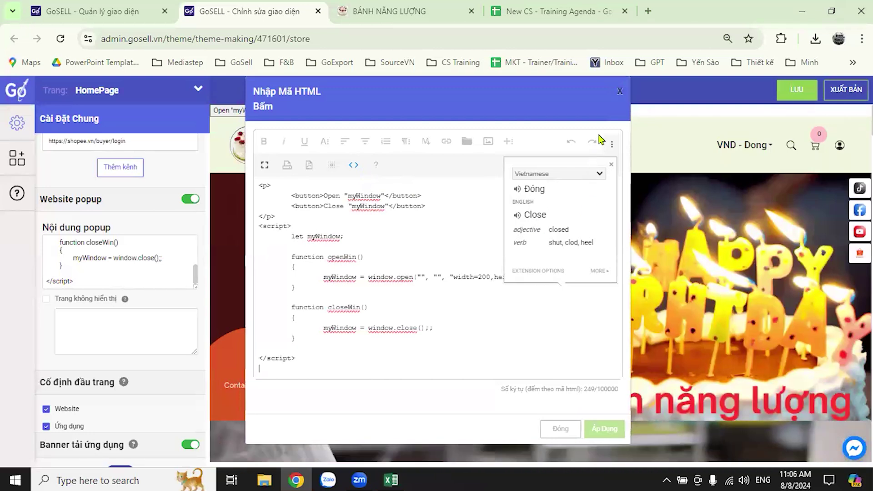
pyautogui.click(619, 91)
pyautogui.click(120, 284)
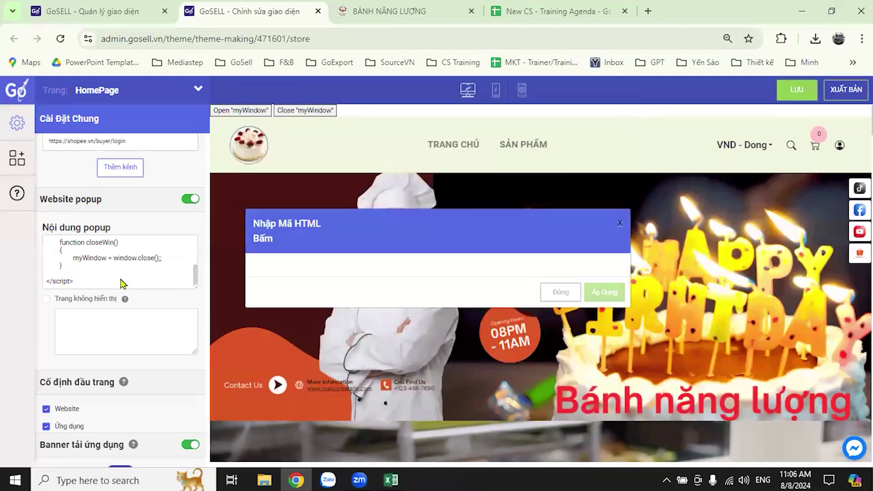
pyautogui.click(88, 282)
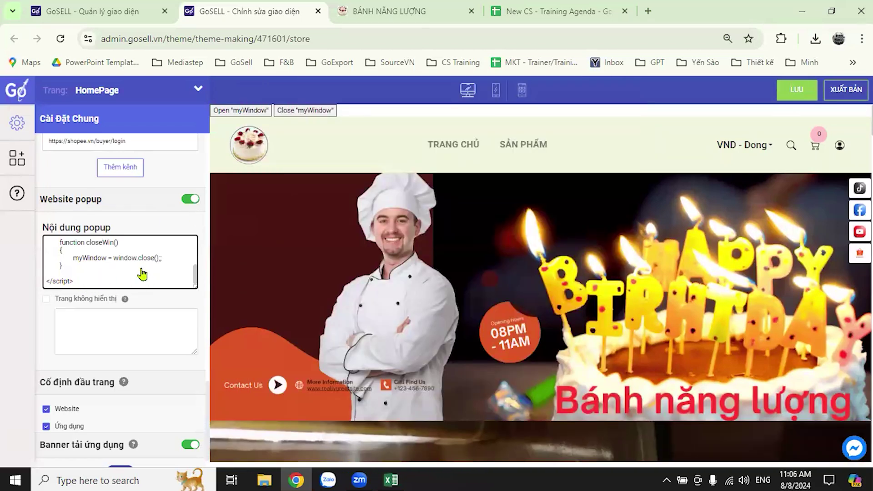
# Switch Website popup off and on again, and review the popup code from start to end
pyautogui.click(189, 199)
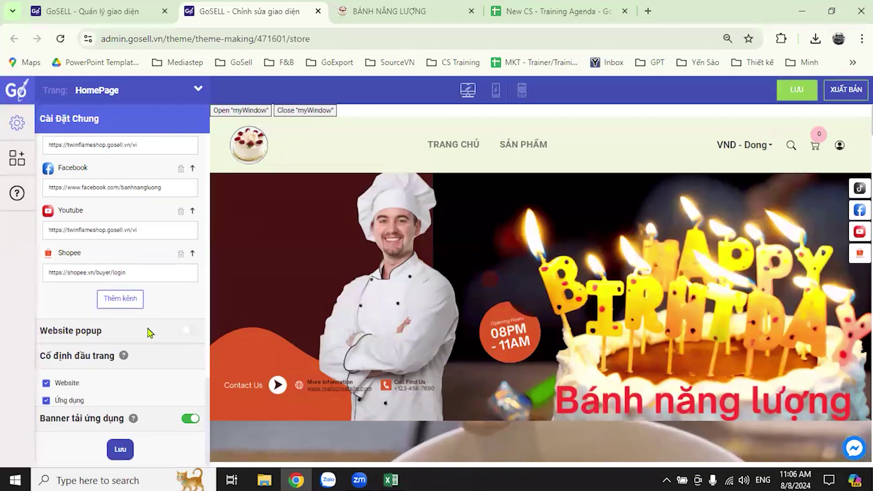
pyautogui.click(187, 332)
pyautogui.scroll(-3, 175, 316)
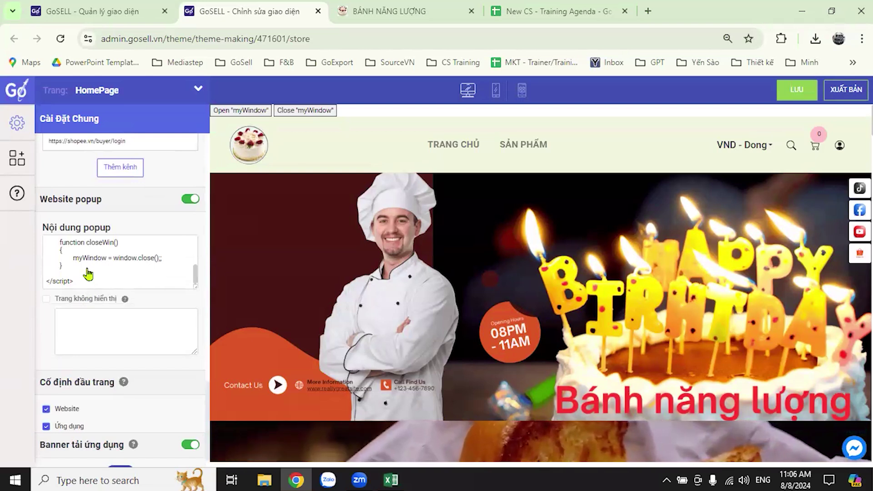
pyautogui.scroll(5, 113, 276)
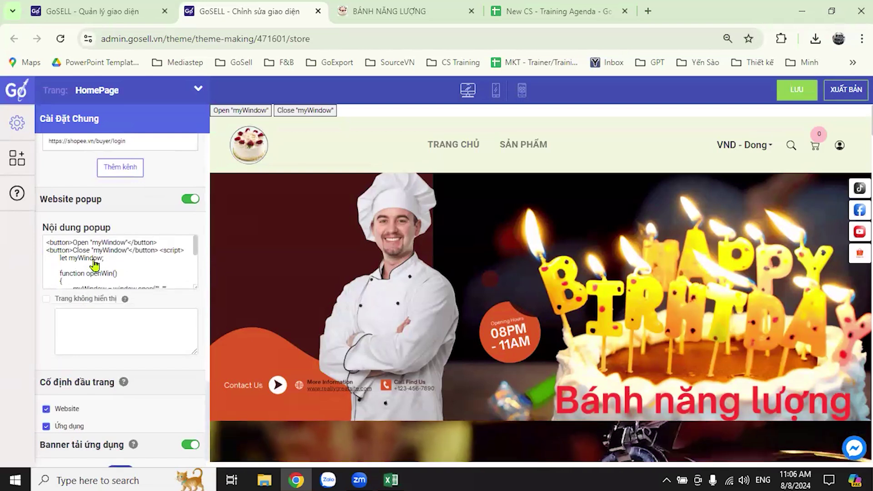
pyautogui.scroll(-4, 96, 260)
pyautogui.scroll(-2, 90, 264)
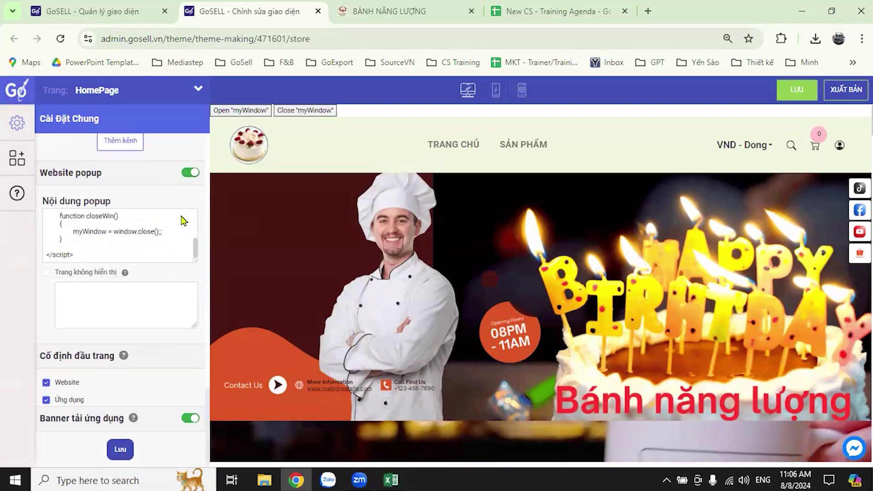
# Turn off Website popup and save the general settings
pyautogui.click(189, 172)
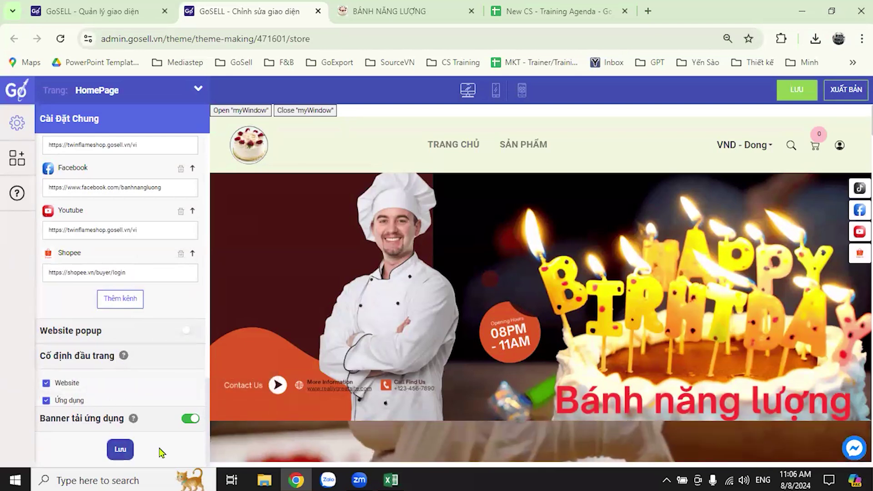
pyautogui.click(120, 449)
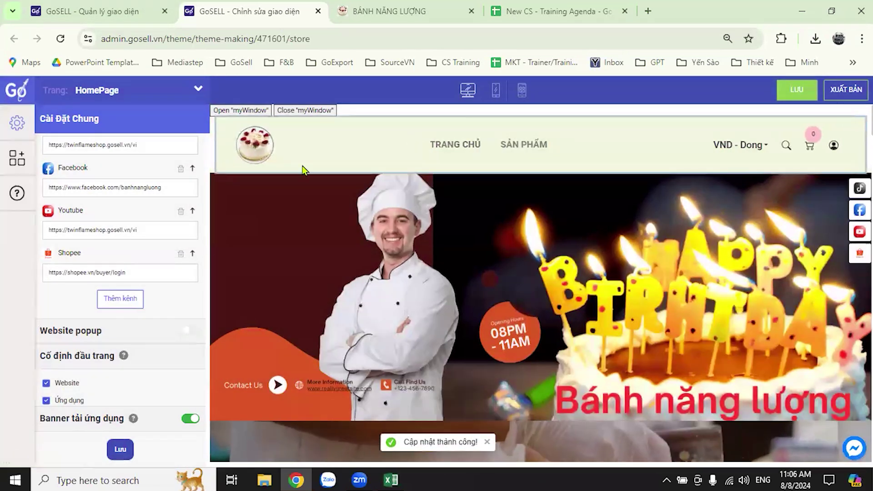
pyautogui.scroll(10, 159, 332)
pyautogui.scroll(-12, 160, 337)
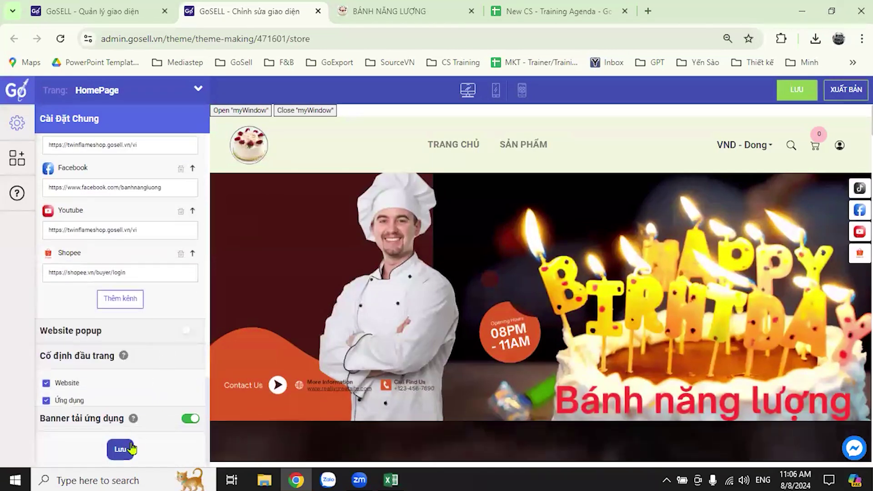
pyautogui.hotkey('ctrl', '-')
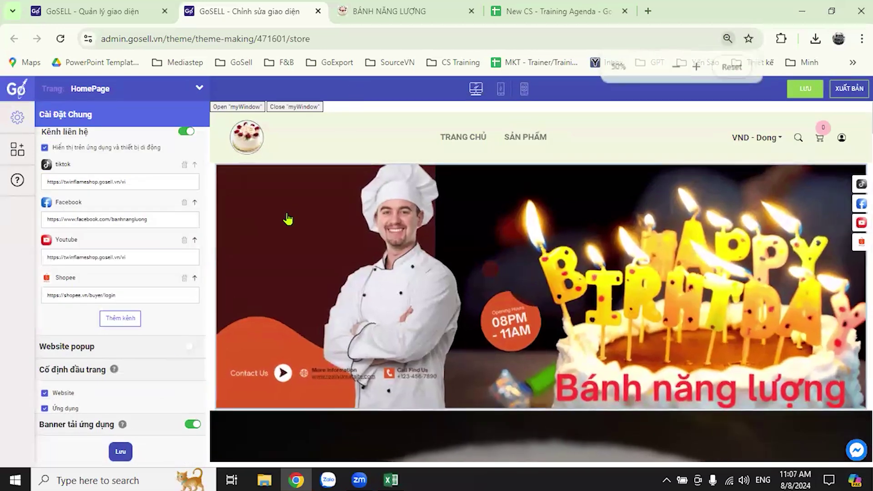
pyautogui.hotkey('ctrl', '-')
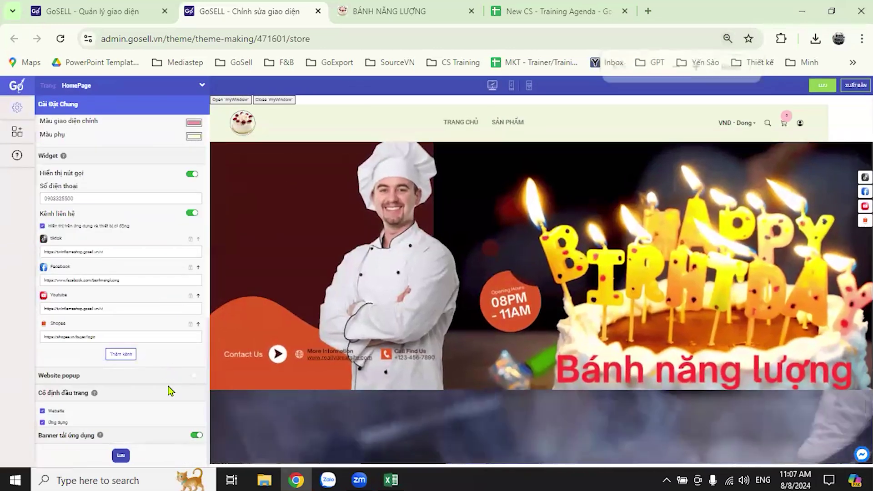
pyautogui.hotkey('ctrl', '+')
pyautogui.hotkey('ctrl', '+')
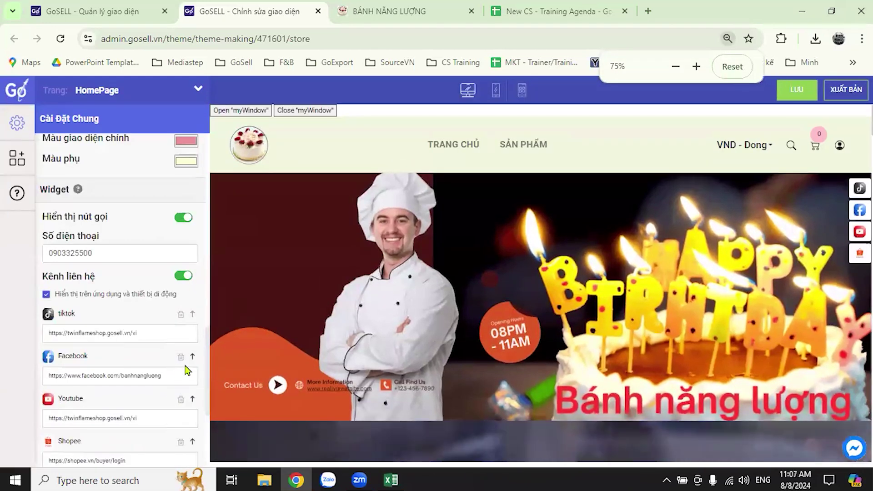
pyautogui.scroll(-4, 186, 371)
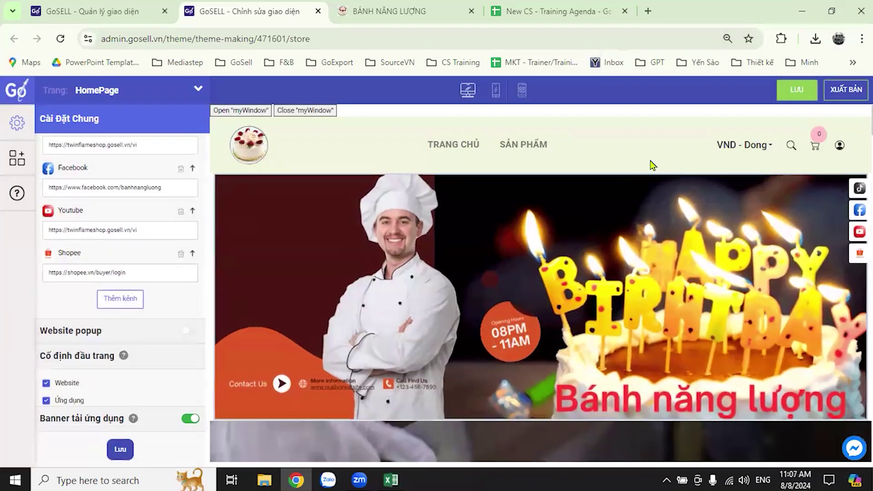
# Save the HomePage theme, and reload both the theme editor and the live storefront
pyautogui.click(795, 90)
pyautogui.click(794, 90)
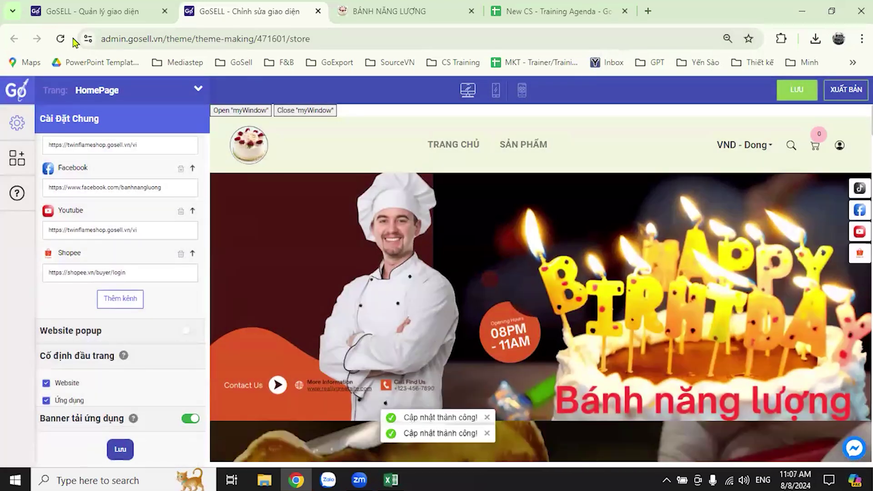
pyautogui.click(60, 39)
pyautogui.hotkey('ctrl', 'Tab')
pyautogui.click(62, 39)
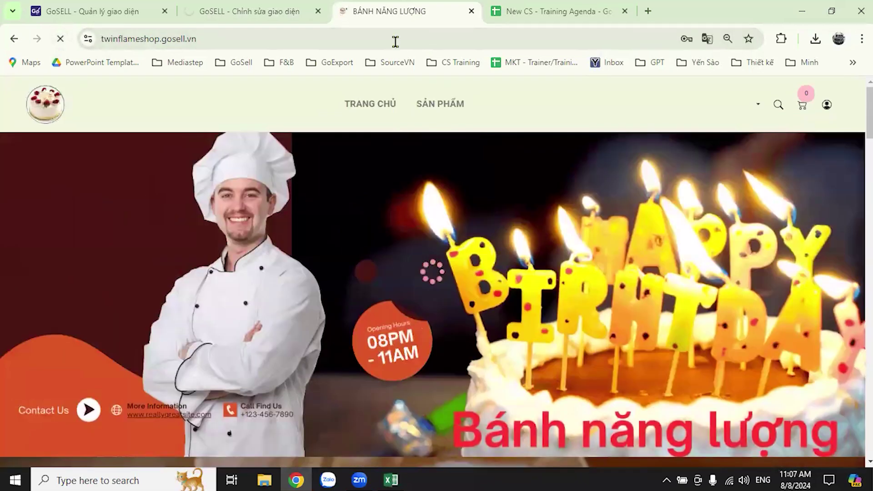
# Check the reloaded storefront and theme editor for the popup buttons above the header, ending in the theme editor
pyautogui.click(251, 10)
pyautogui.click(387, 11)
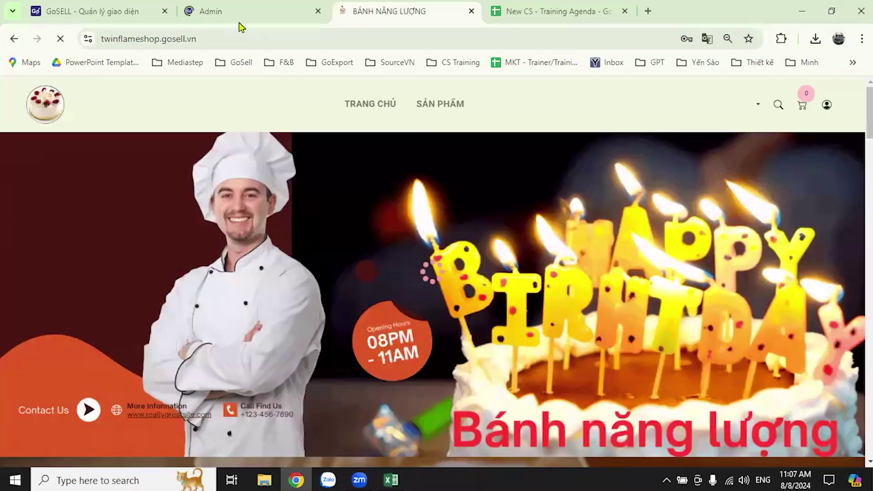
pyautogui.click(240, 14)
pyautogui.click(378, 15)
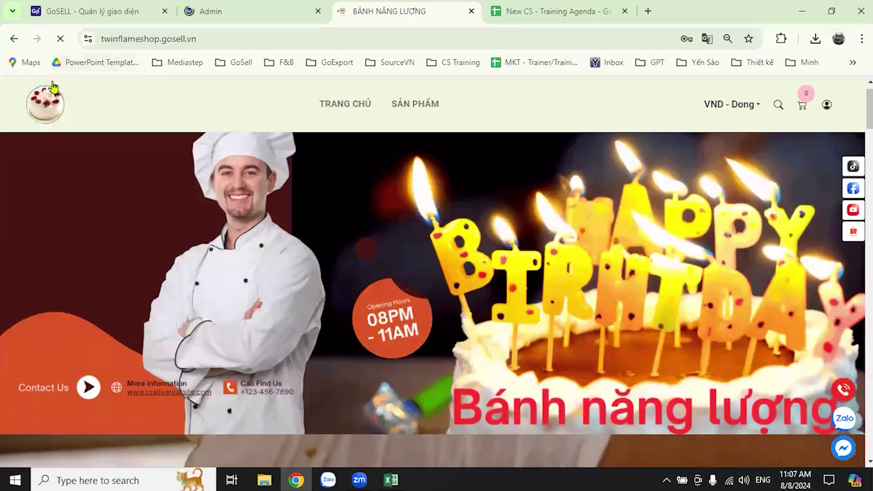
pyautogui.click(250, 21)
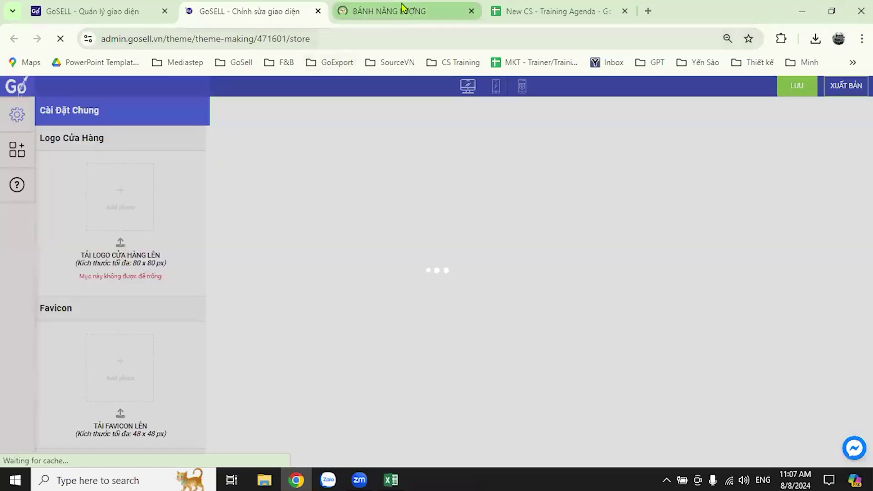
pyautogui.click(400, 10)
pyautogui.click(274, 8)
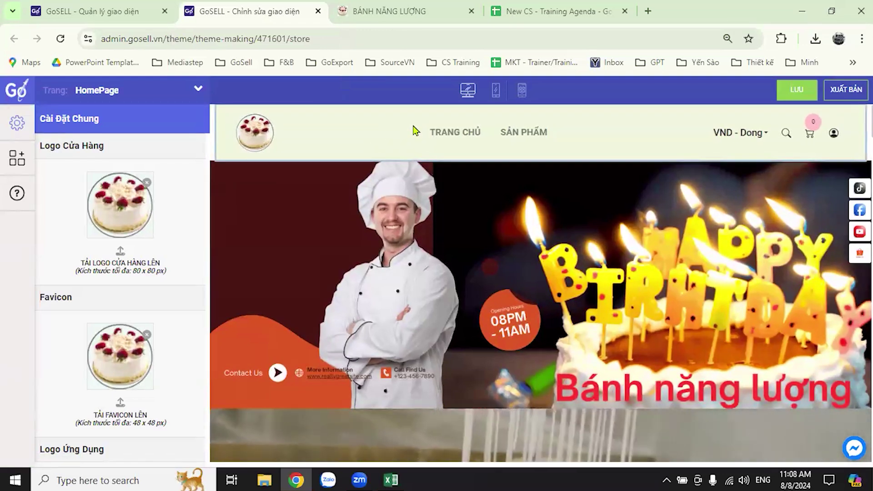
# Open the header's edit settings and set its background colour to red, RGB 205, 50, 50
pyautogui.click(415, 131)
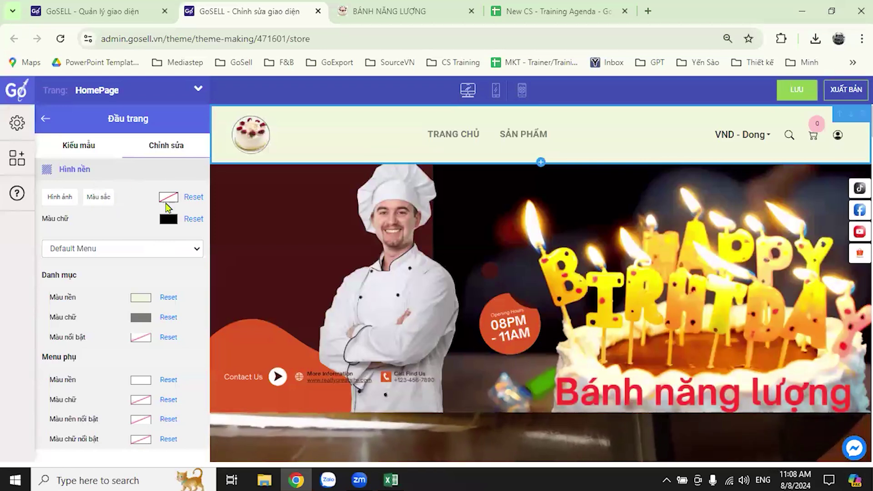
pyautogui.click(101, 198)
pyautogui.click(85, 90)
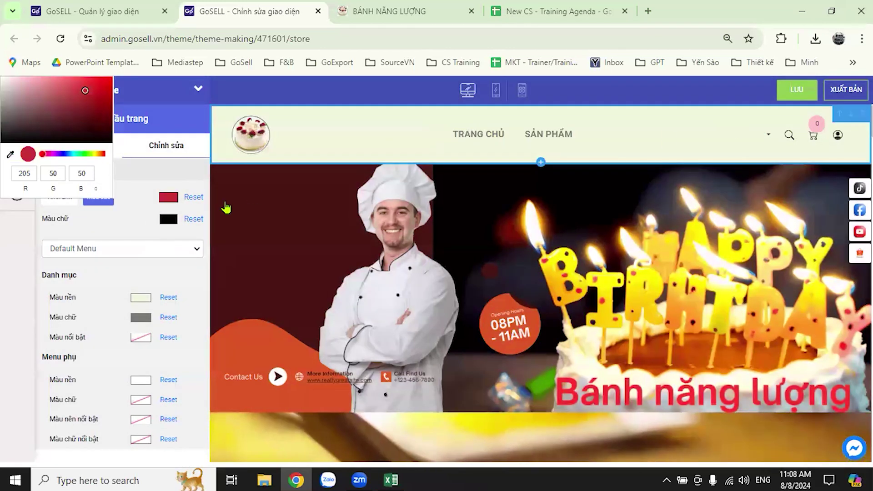
# Try light, bright and dark green shades for the Danh mục background colour, ending on RGB 203, 223, 104
pyautogui.click(138, 300)
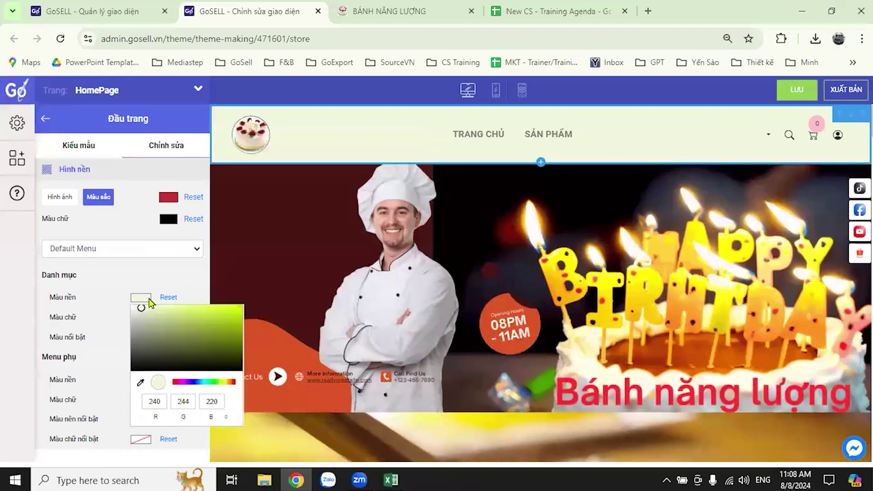
pyautogui.click(227, 312)
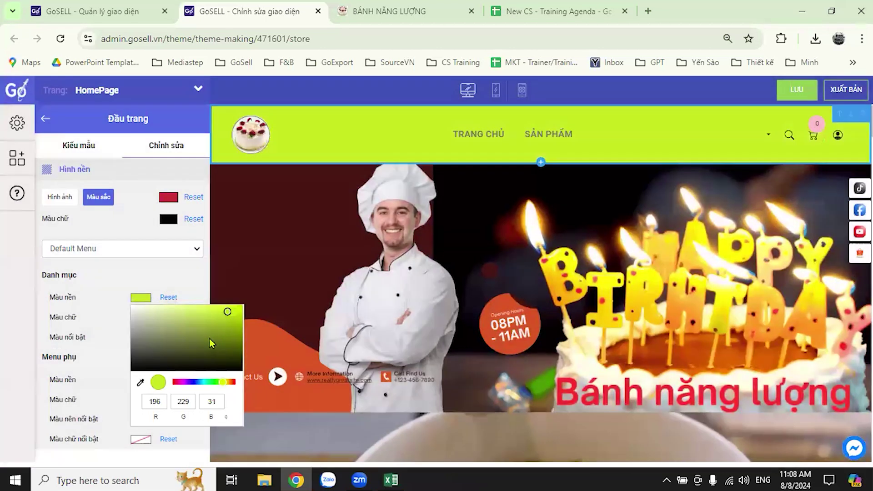
pyautogui.click(190, 313)
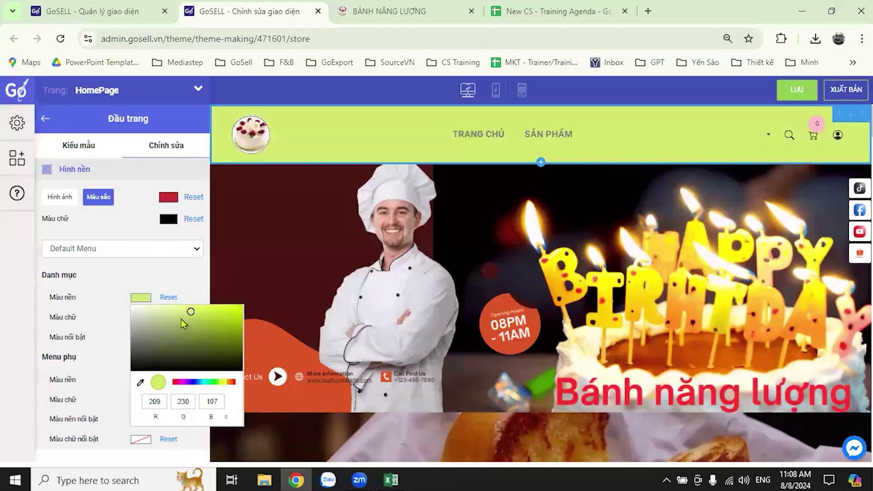
pyautogui.click(180, 307)
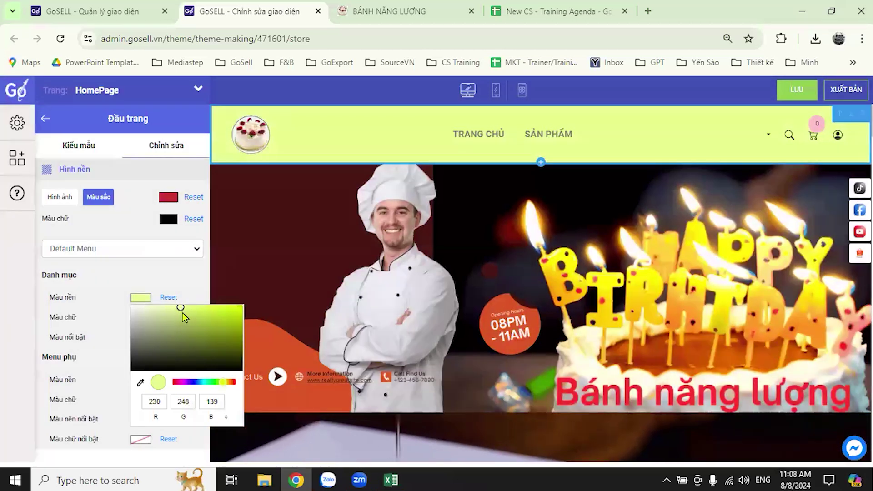
pyautogui.click(185, 314)
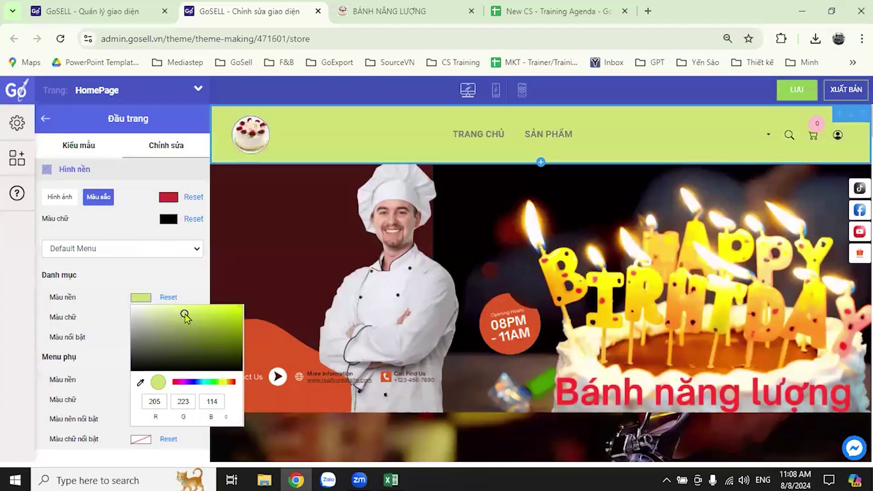
pyautogui.click(231, 357)
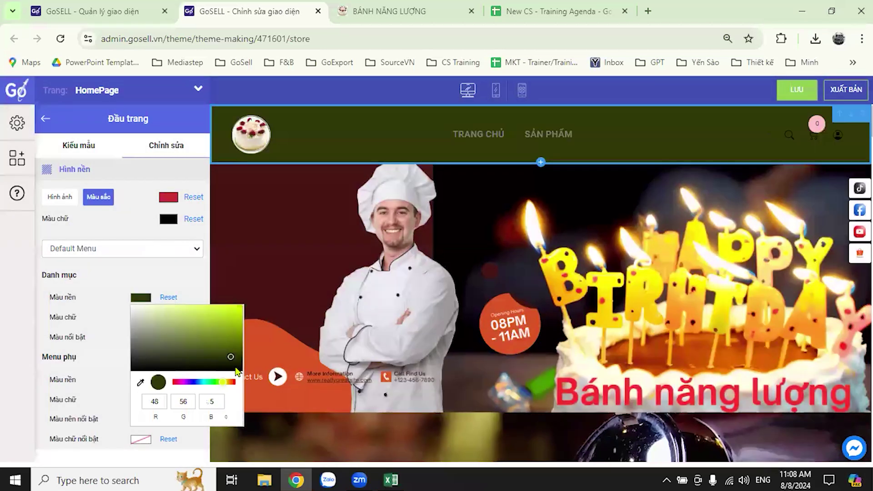
pyautogui.click(190, 311)
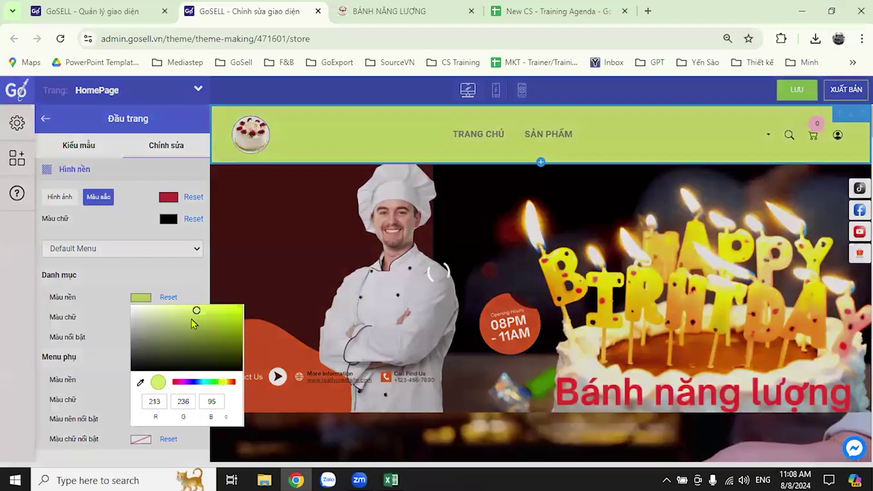
pyautogui.click(190, 314)
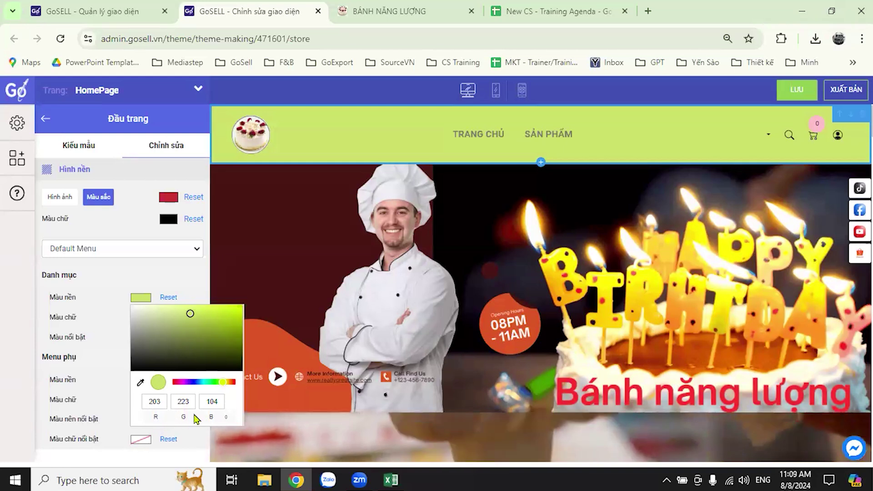
# Display the Danh mục background colour value as HEX, and try magenta #DF68DB, green #B5DF68 and darker green shades
pyautogui.click(222, 416)
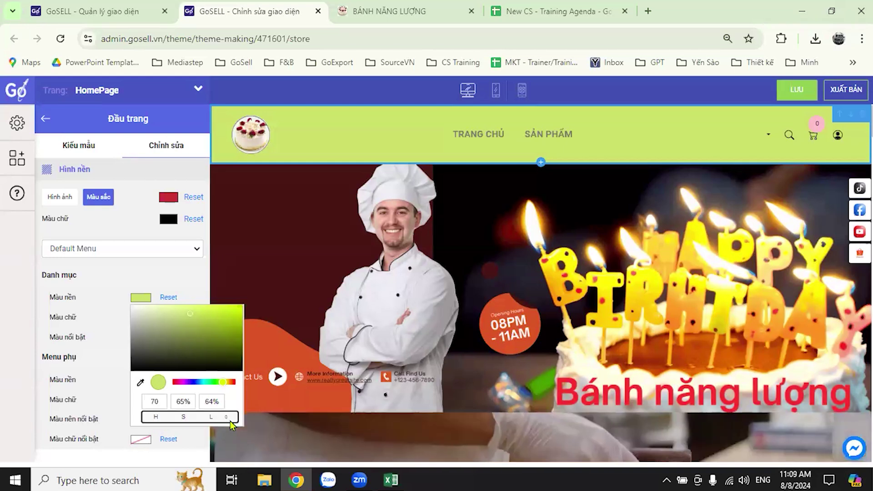
pyautogui.click(227, 418)
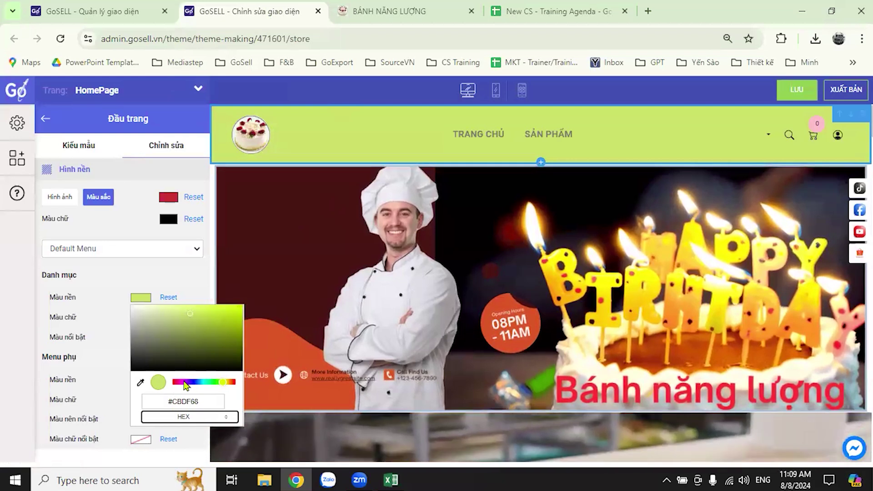
pyautogui.moveTo(222, 382); pyautogui.dragTo(182, 382)
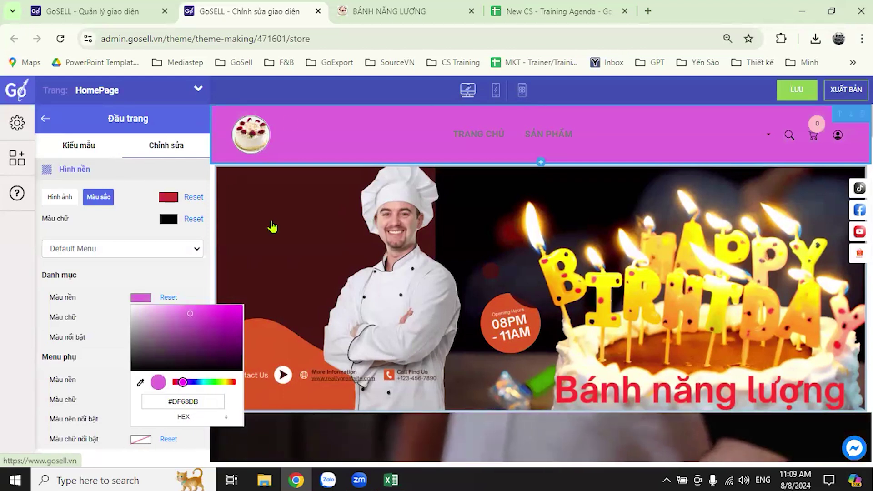
pyautogui.click(221, 382)
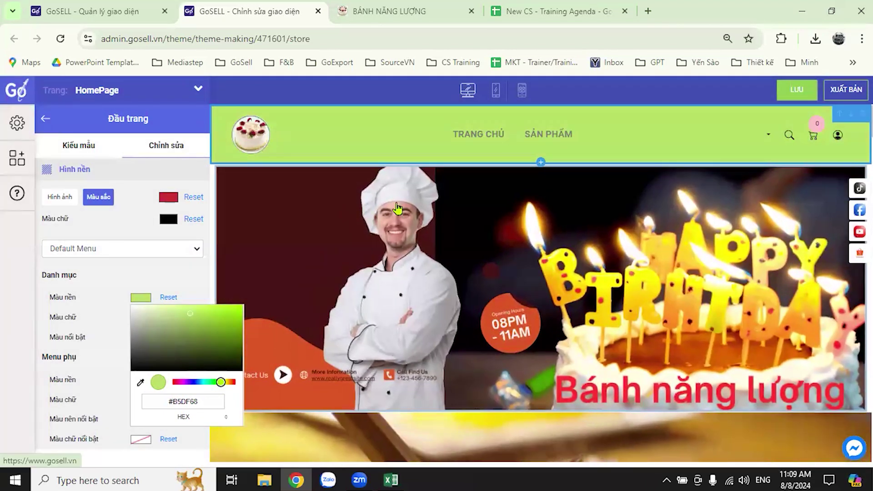
pyautogui.click(205, 313)
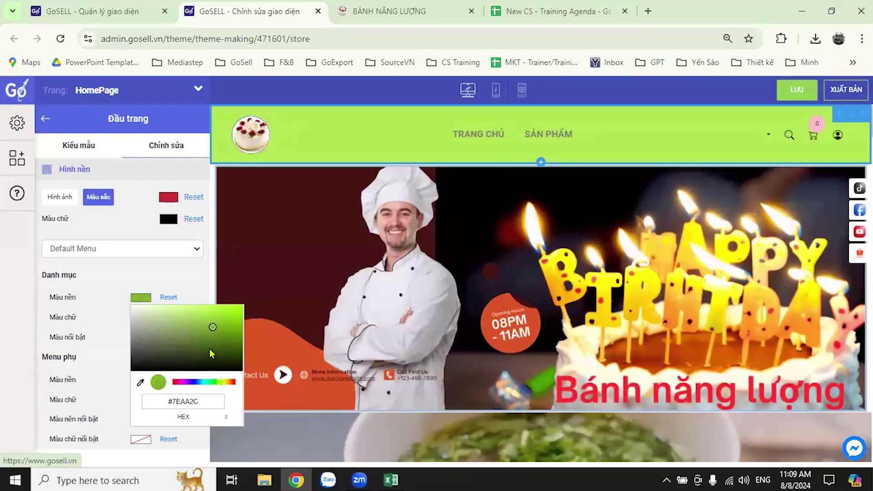
pyautogui.click(192, 325)
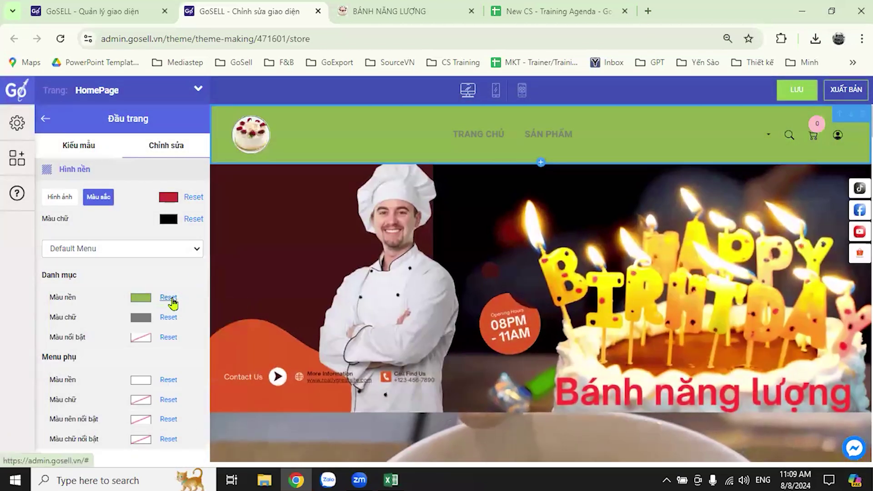
# Reset the Danh mục background colour and the header's own background colour
pyautogui.click(169, 298)
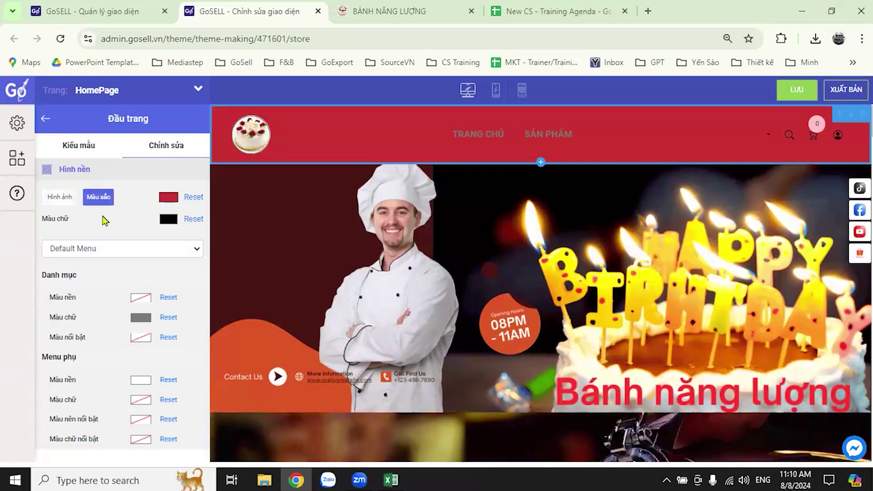
pyautogui.click(163, 217)
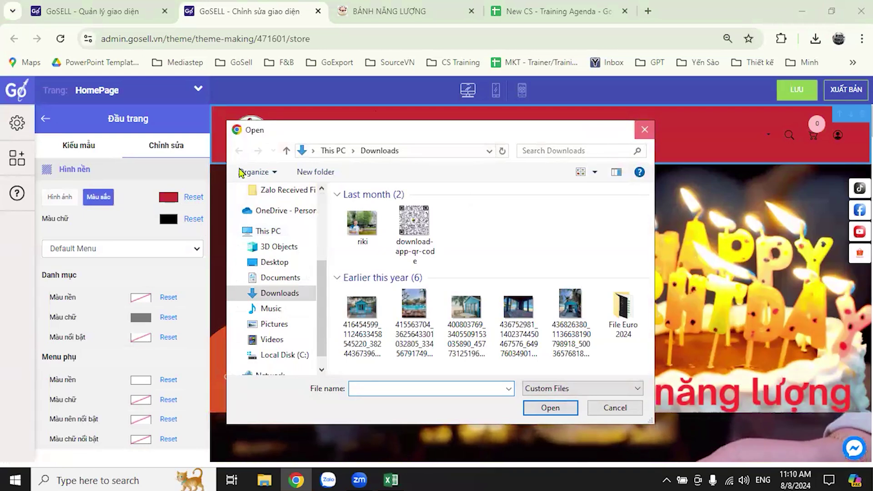
pyautogui.press('Escape')
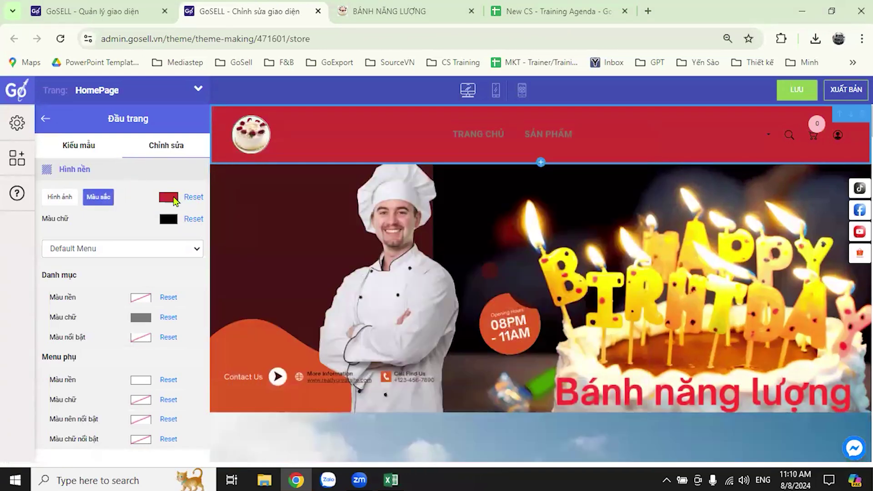
pyautogui.click(194, 196)
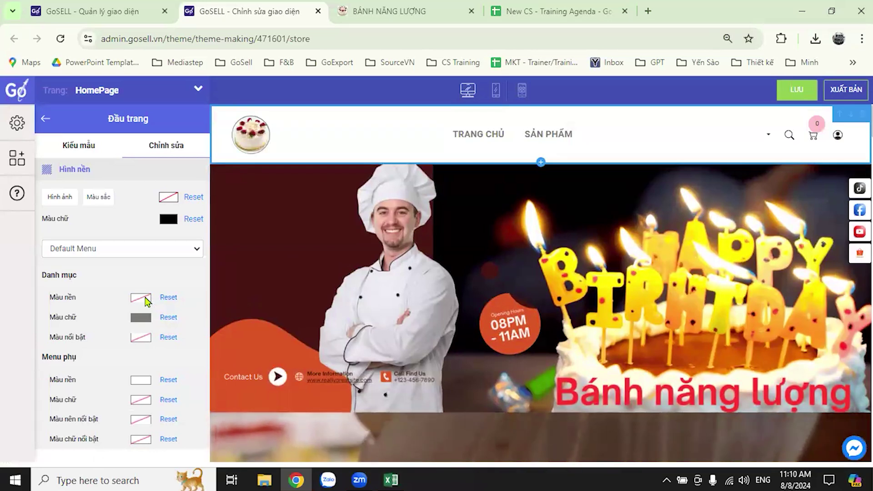
# Set the Danh mục background colour to pink, RGB 228, 144, 144
pyautogui.click(146, 299)
pyautogui.click(155, 310)
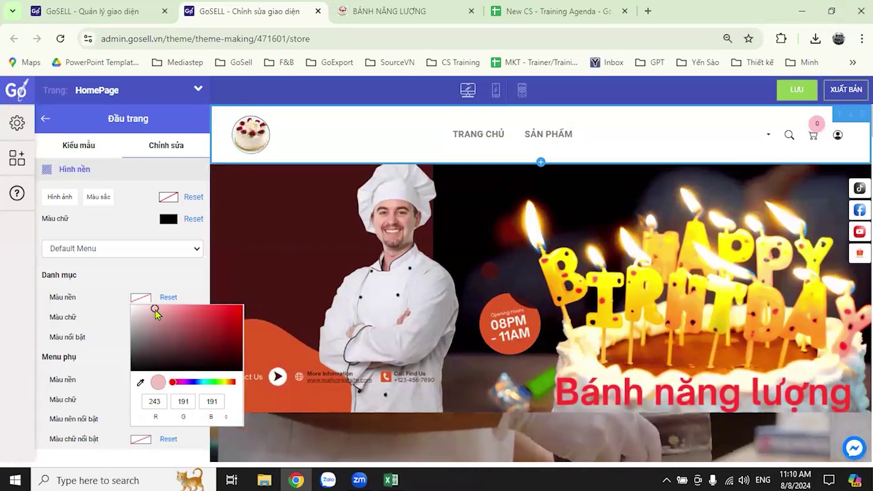
pyautogui.click(165, 313)
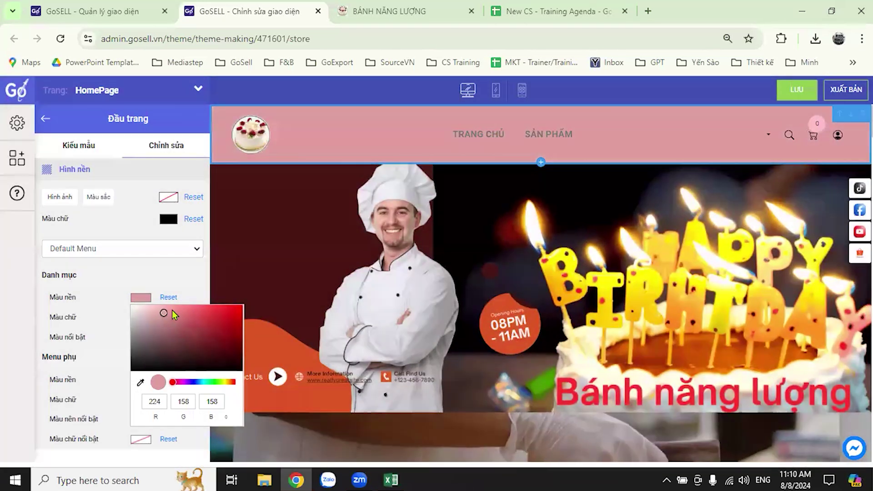
pyautogui.click(173, 310)
pyautogui.click(173, 314)
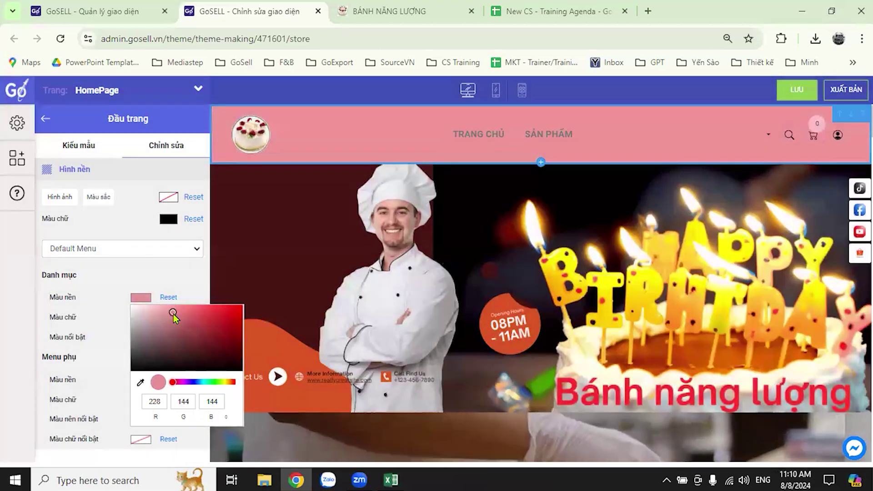
pyautogui.click(196, 188)
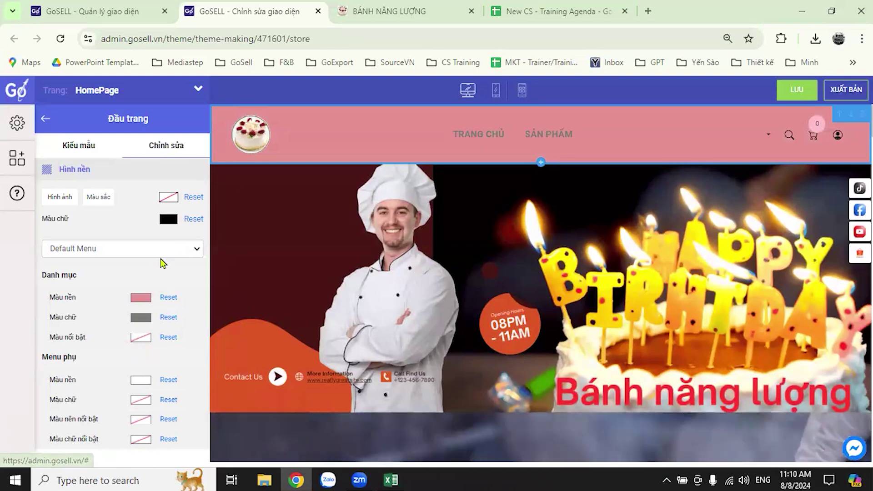
# View the menus available for the header, and open the online store's Danh Mục management page in the admin site
pyautogui.click(181, 254)
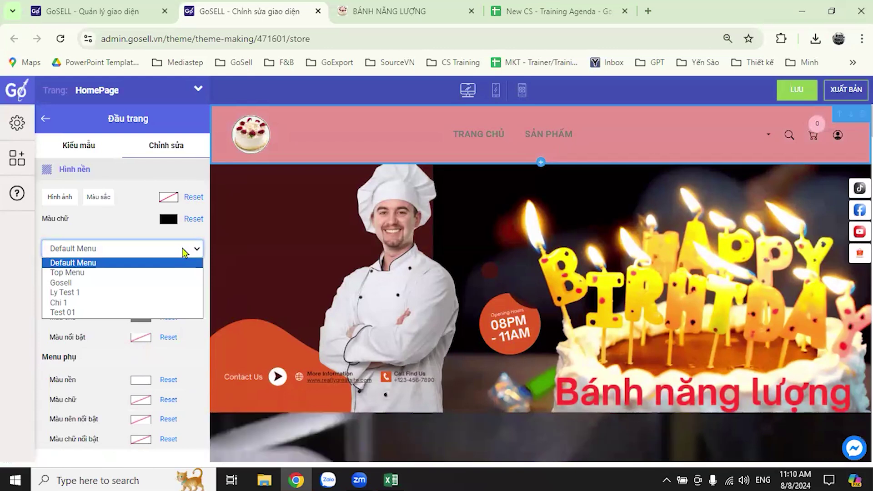
pyautogui.click(115, 15)
pyautogui.click(114, 15)
pyautogui.scroll(-5, 44, 326)
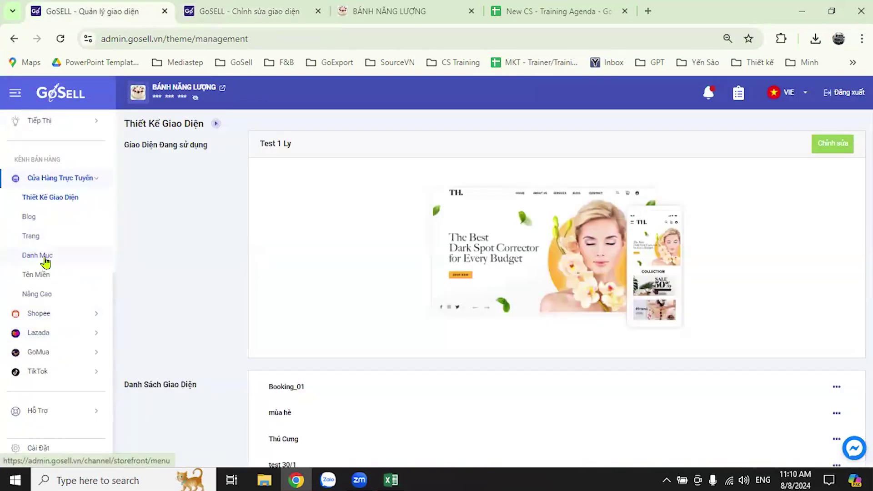
pyautogui.click(45, 258)
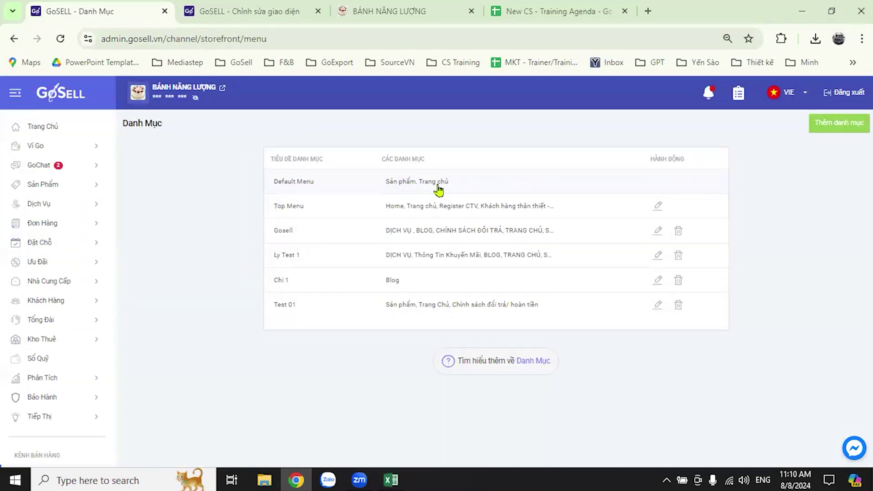
# Compare the live storefront's navigation and the header's Default Menu setting with the Danh Mục list
pyautogui.click(400, 10)
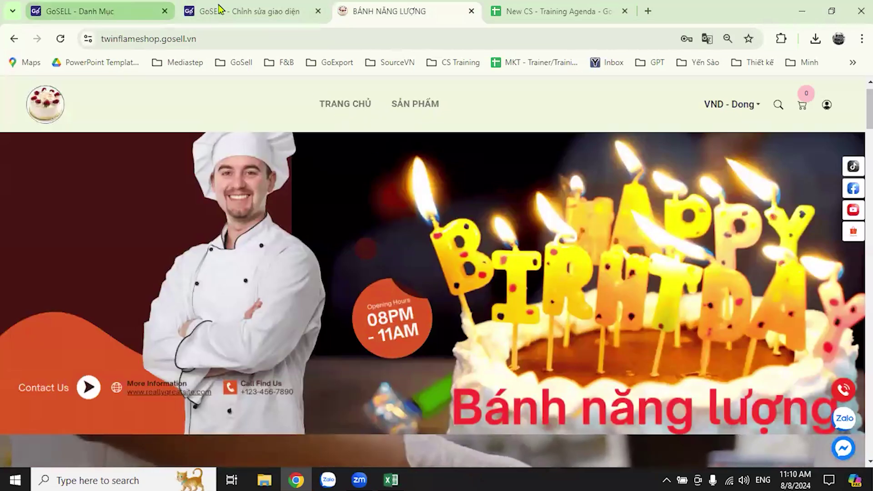
pyautogui.hotkey('ctrl', 'shift', 'Tab')
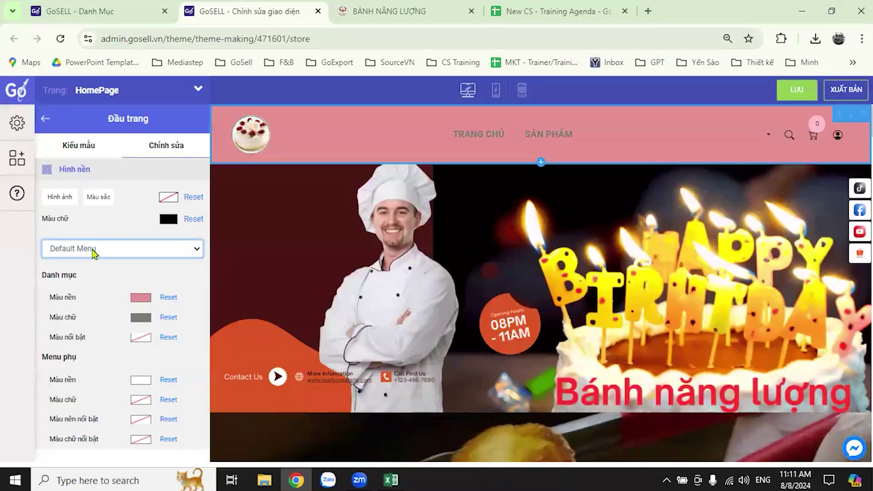
pyautogui.hotkey('ctrl', 'shift', 'Tab')
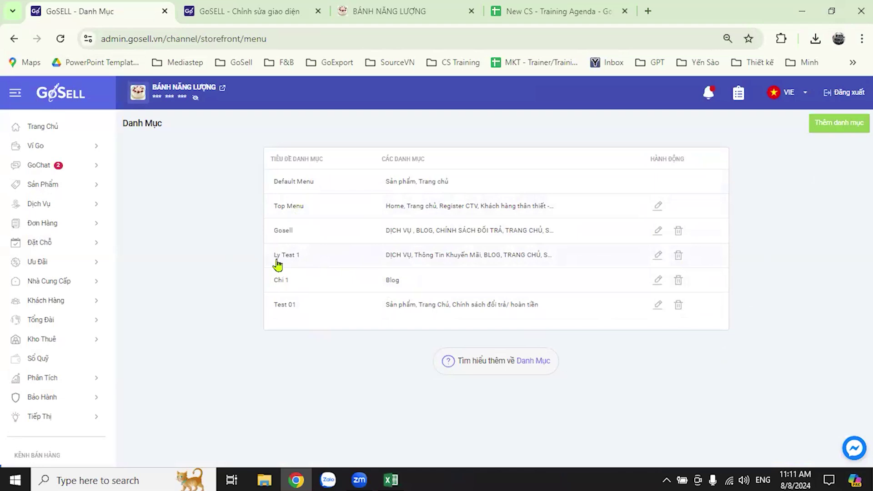
# Rename the menu listed directly below Gosell as "Chuẩn không cần chỉnh" and save it
pyautogui.click(658, 255)
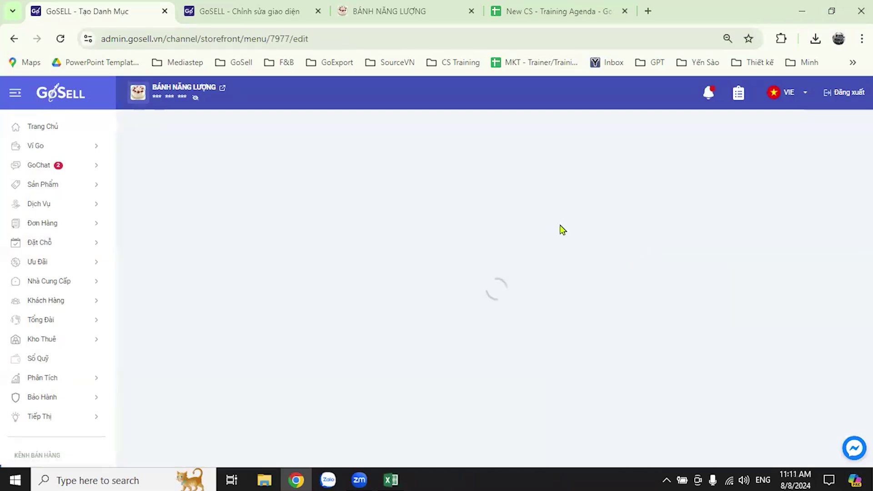
pyautogui.click(331, 198)
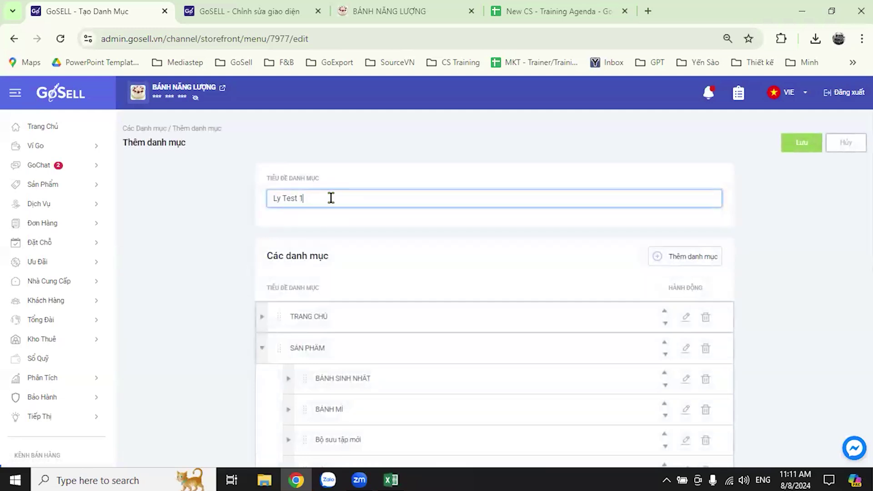
pyautogui.moveTo(333, 197); pyautogui.dragTo(269, 197)
pyautogui.write('Chuẩn không cần chỉnh')
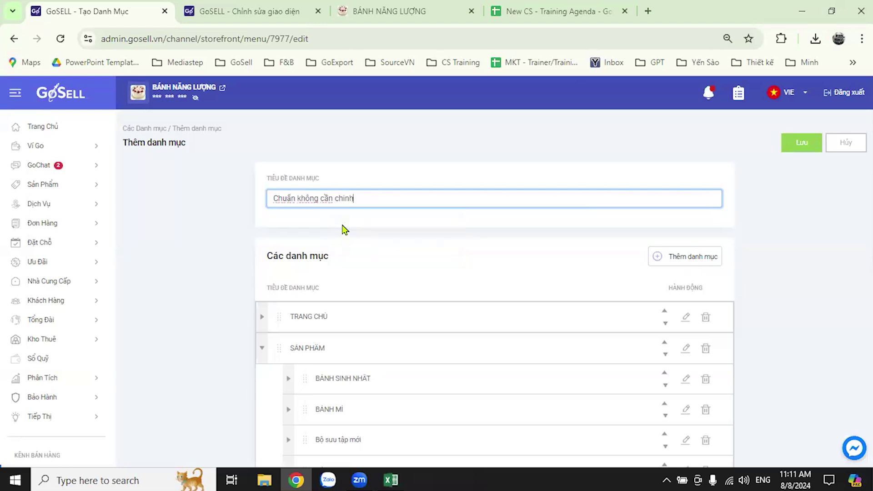
pyautogui.click(801, 150)
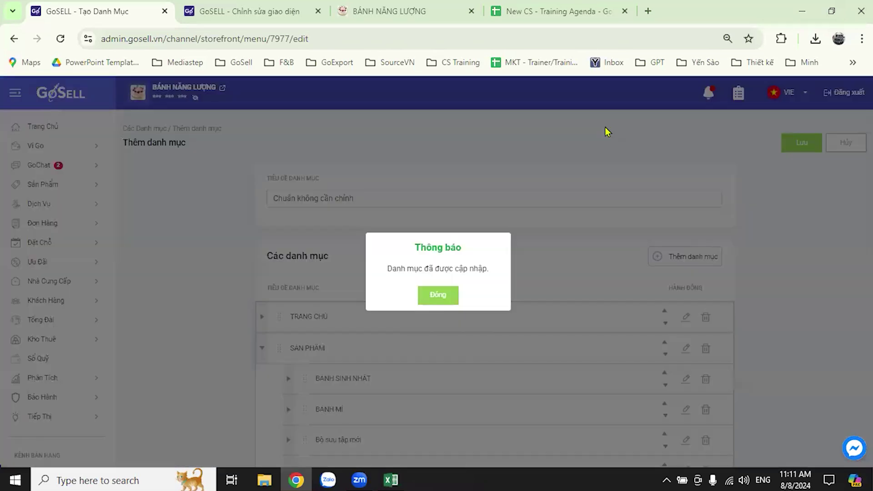
pyautogui.click(453, 299)
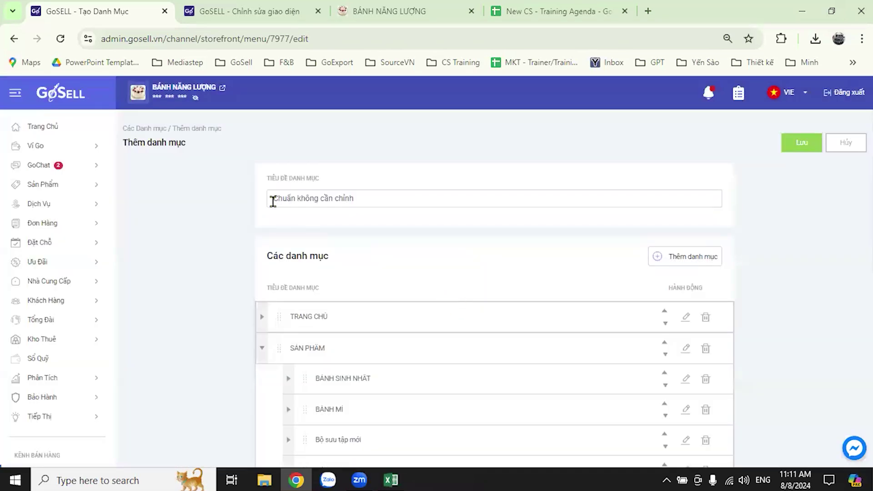
# Reopen the "Chuẩn không cần chỉnh" menu from the Danh Mục list and review its items
pyautogui.click(15, 39)
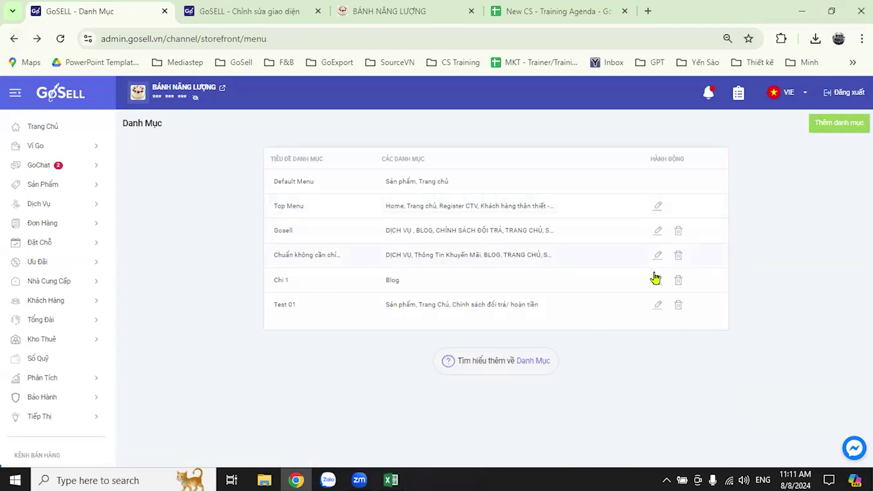
pyautogui.click(657, 257)
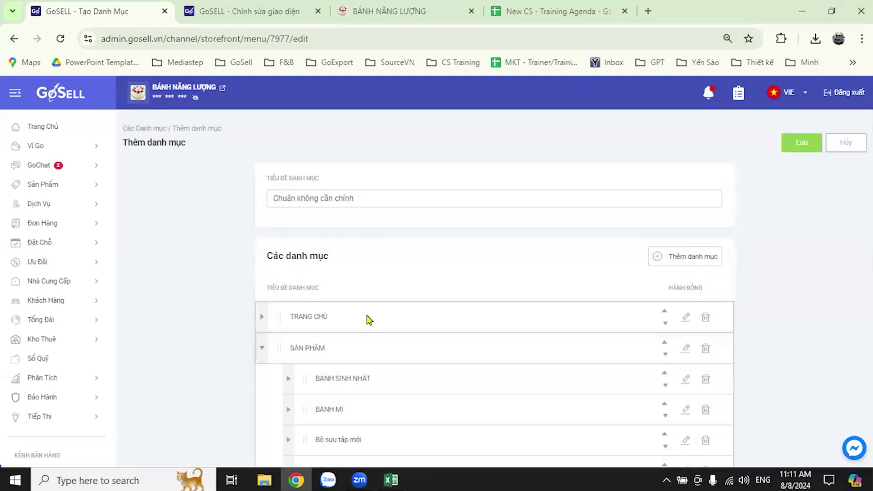
pyautogui.scroll(-3, 332, 321)
pyautogui.scroll(-6, 338, 298)
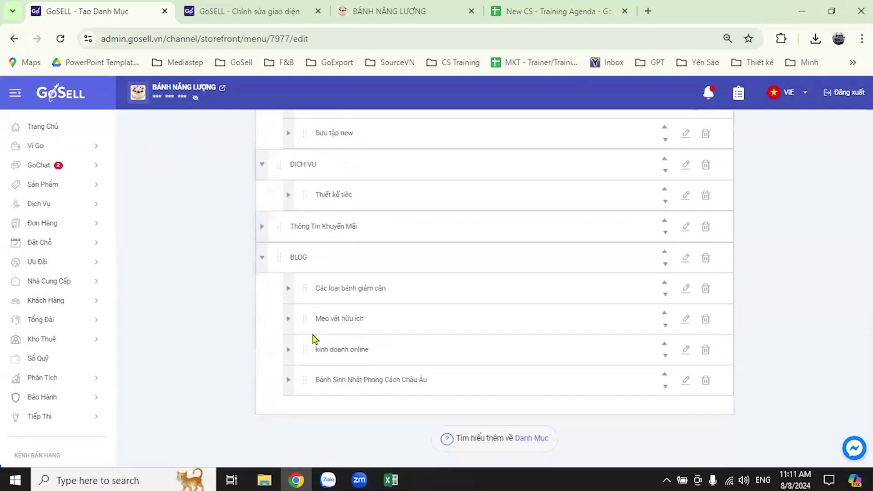
pyautogui.scroll(10, 321, 340)
pyautogui.scroll(-1, 325, 321)
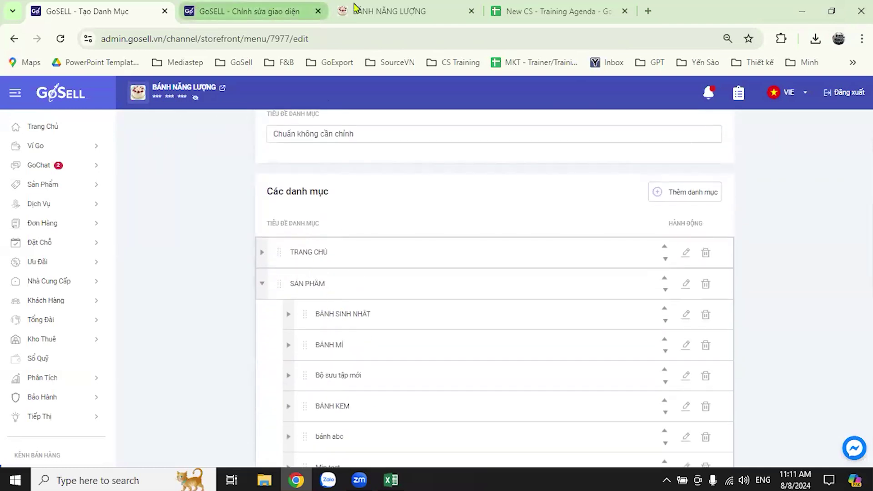
# Reload the theme editor and set the header's menu to "Chuẩn không cần chỉnh"
pyautogui.click(376, 10)
pyautogui.click(227, 10)
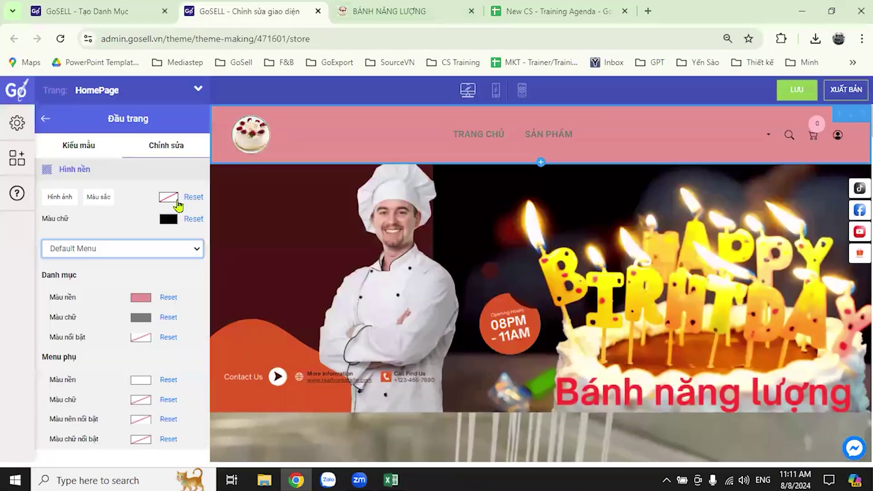
pyautogui.click(111, 248)
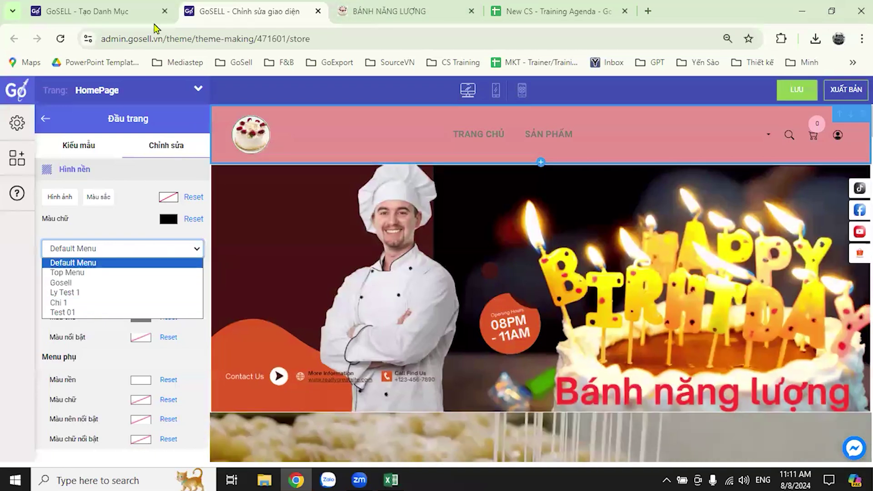
pyautogui.press('F5')
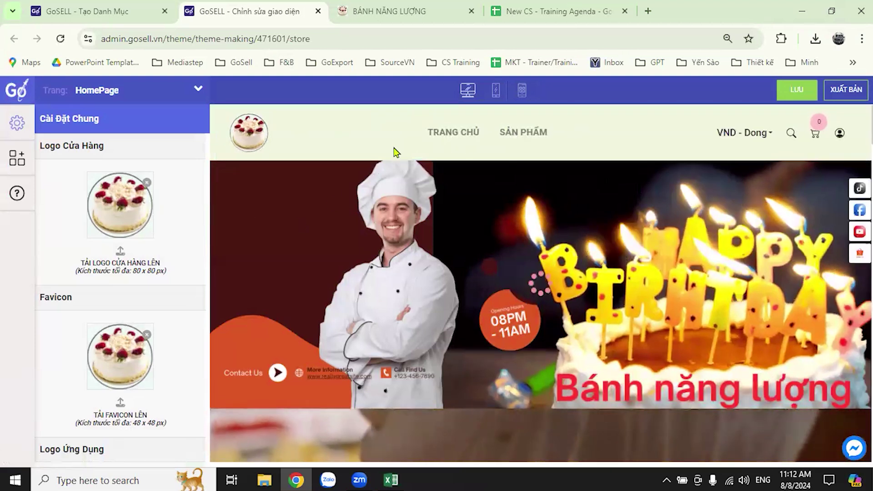
pyautogui.click(435, 134)
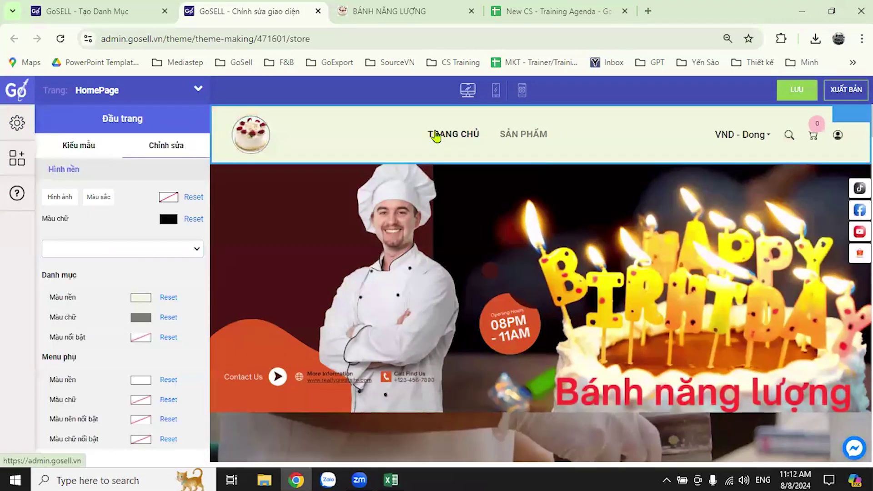
pyautogui.click(122, 253)
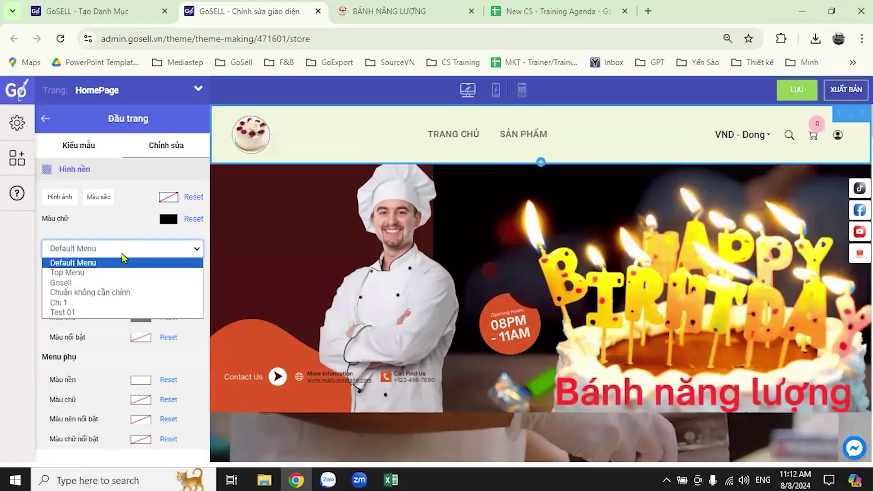
pyautogui.click(91, 293)
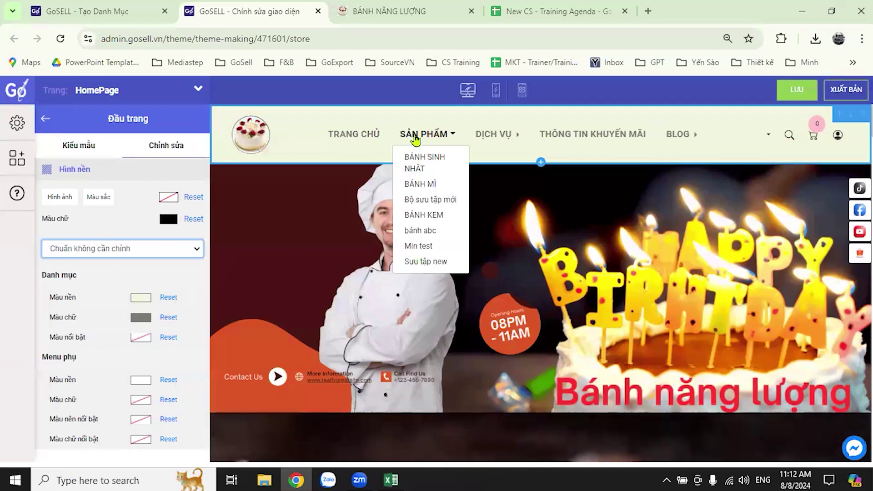
# Compare the header's SẢN PHẨM, DỊCH VỤ and BLOG submenus with the items on the menu's admin edit page
pyautogui.moveTo(493, 140)
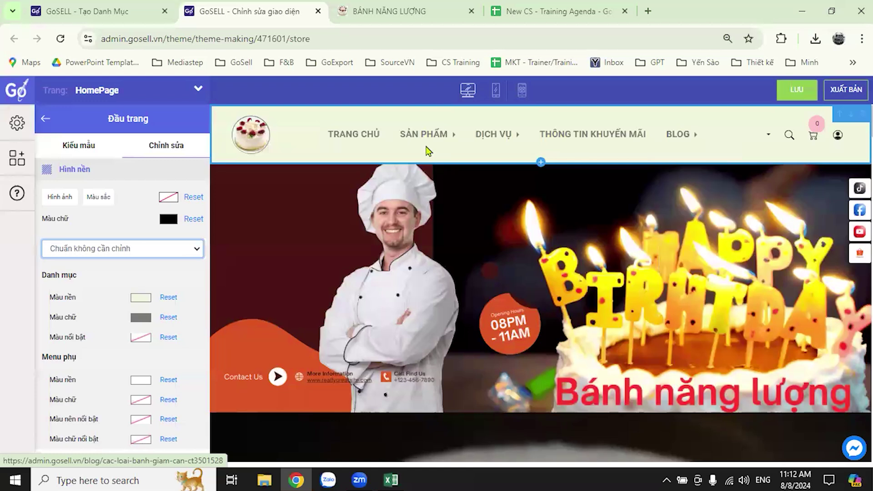
pyautogui.moveTo(456, 140)
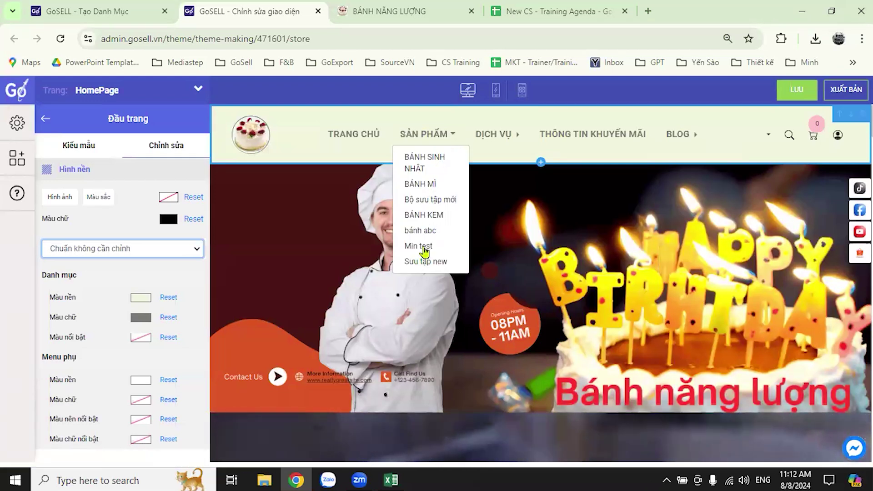
pyautogui.moveTo(511, 163)
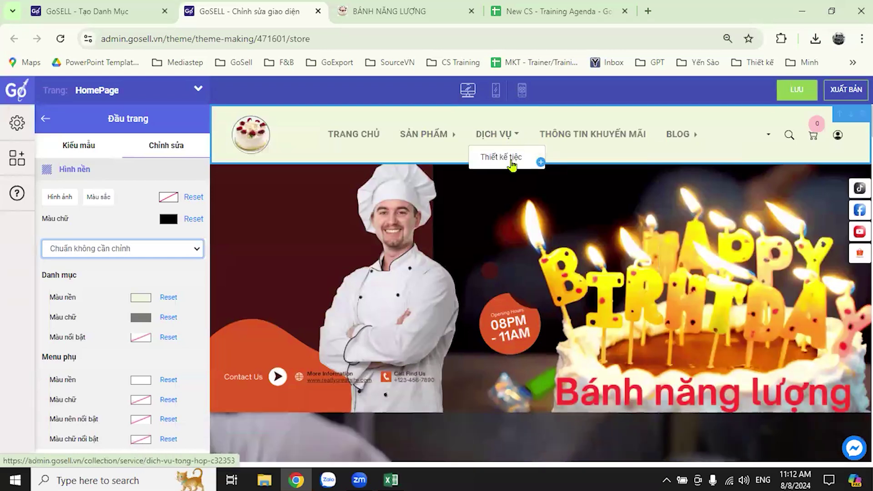
pyautogui.moveTo(681, 136)
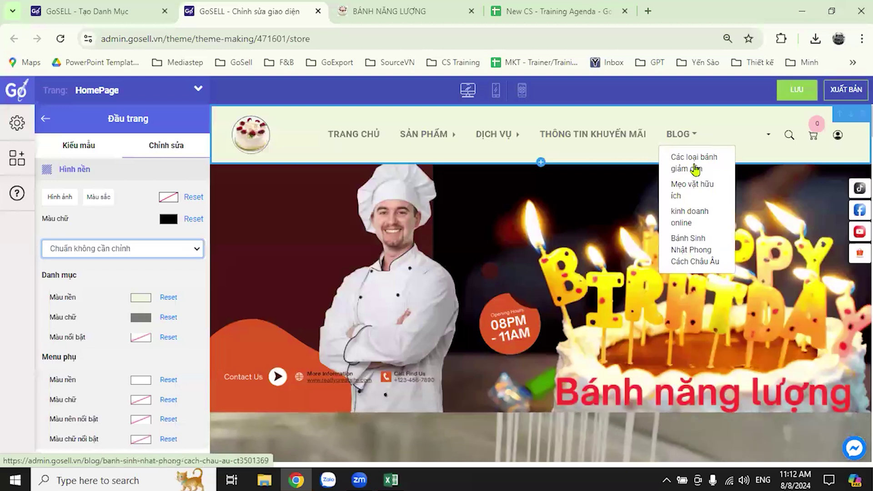
pyautogui.moveTo(419, 136)
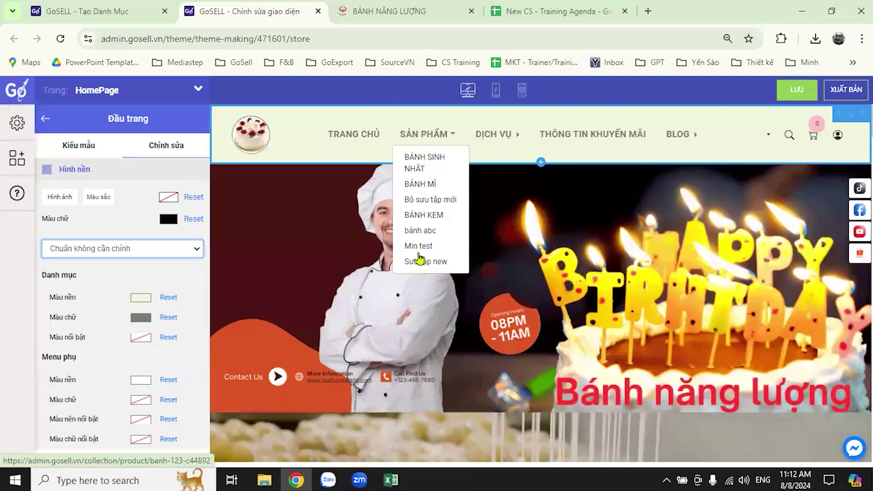
pyautogui.click(114, 11)
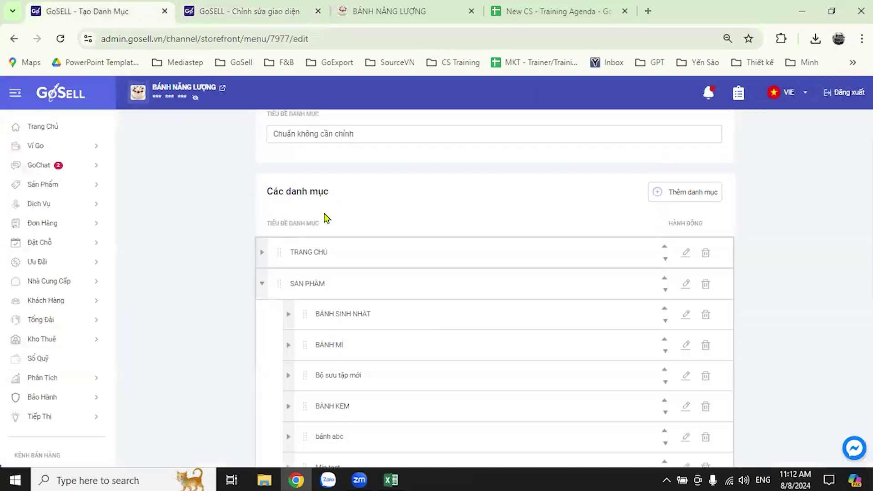
pyautogui.scroll(-8, 327, 357)
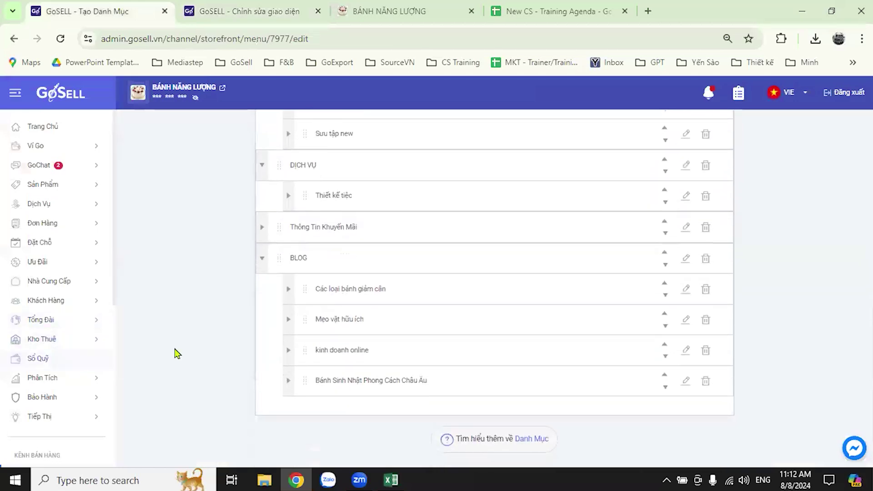
pyautogui.scroll(1, 414, 339)
pyautogui.scroll(6, 409, 339)
pyautogui.scroll(-1, 415, 336)
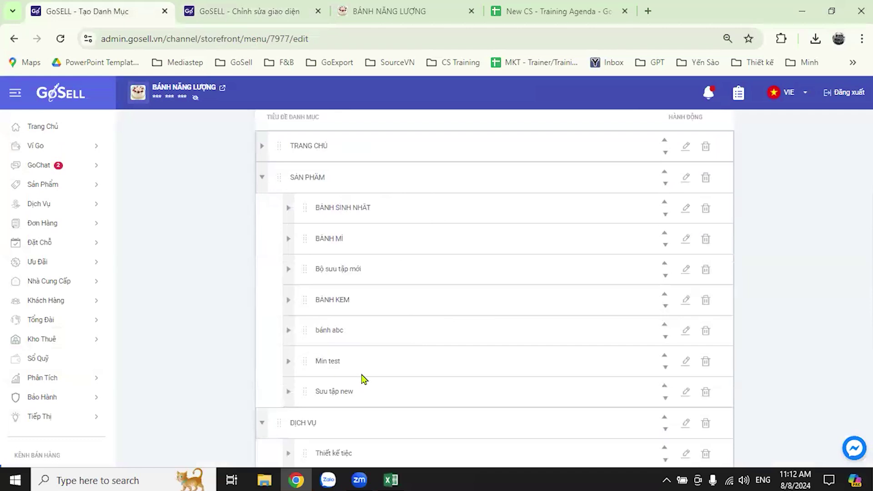
# Start a new menu item named "Xe Xịn" with Bộ Sưu Tập Sản Phẩm as its link type
pyautogui.scroll(3, 735, 261)
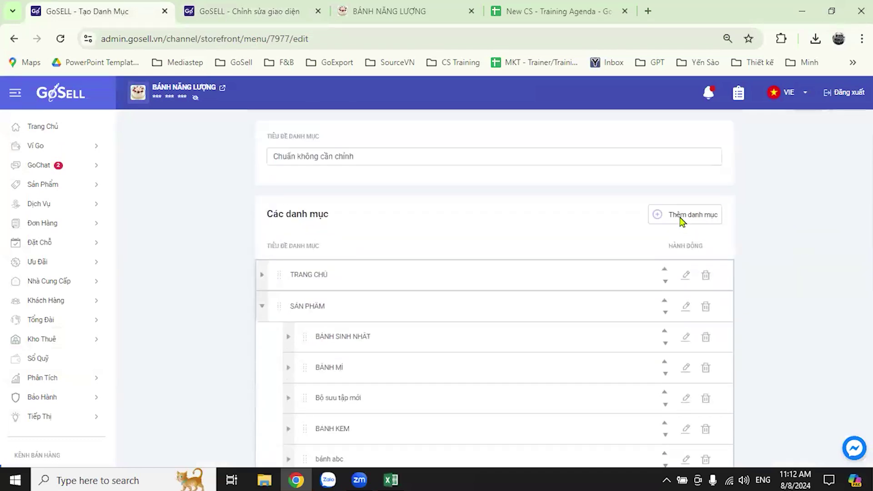
pyautogui.click(685, 218)
pyautogui.click(349, 232)
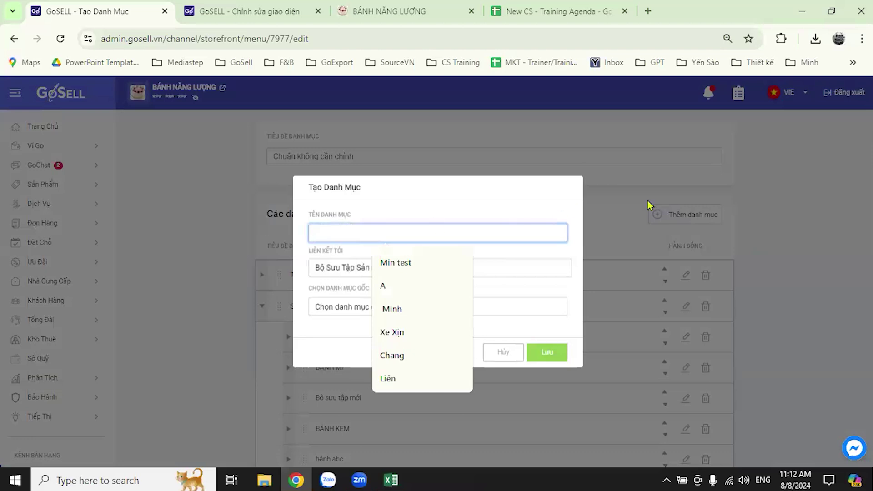
pyautogui.click(648, 184)
pyautogui.click(402, 223)
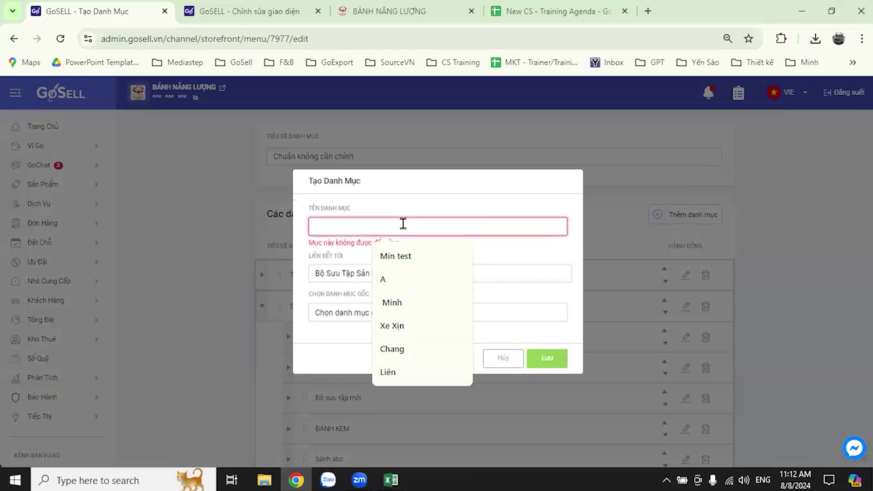
pyautogui.click(403, 325)
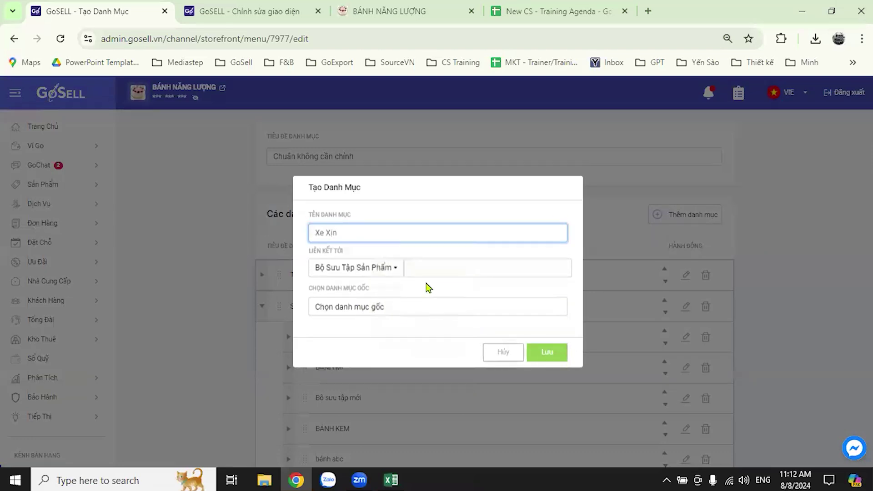
pyautogui.click(393, 273)
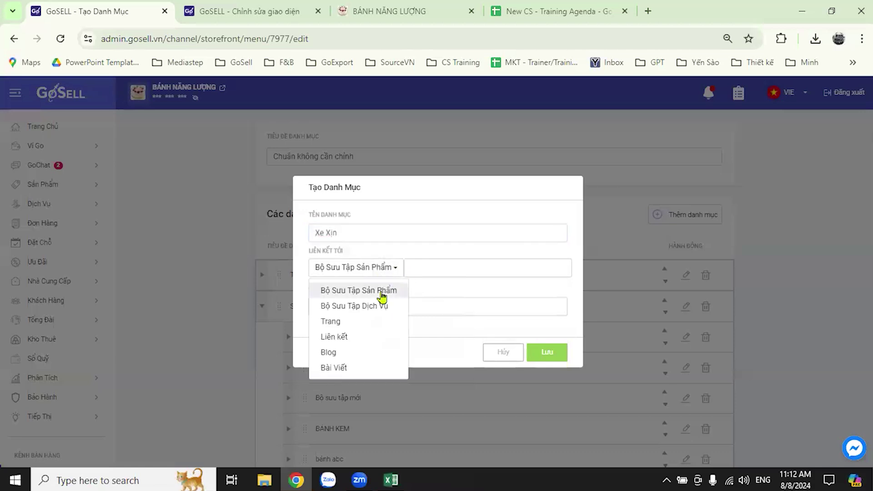
pyautogui.click(397, 293)
# Link the new item to the Xe Xịn collection, set SẢN PHẨM as its parent and save it
pyautogui.click(473, 271)
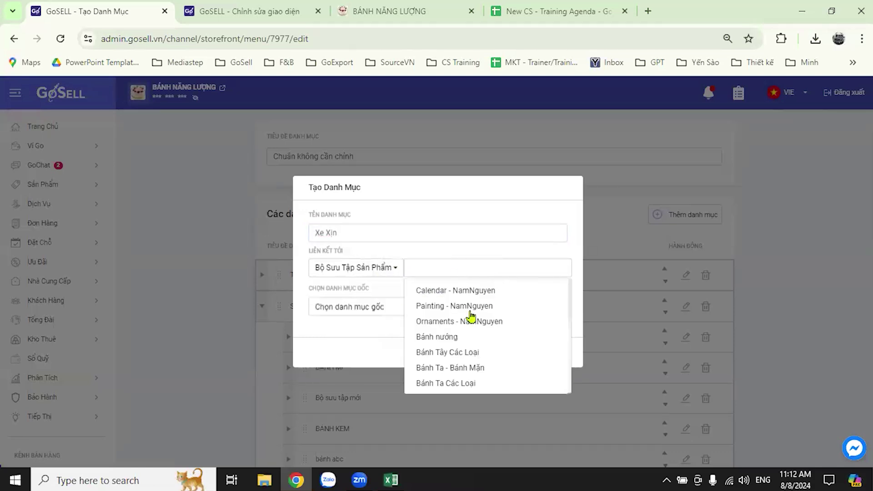
pyautogui.scroll(-2, 468, 333)
pyautogui.scroll(-5, 468, 334)
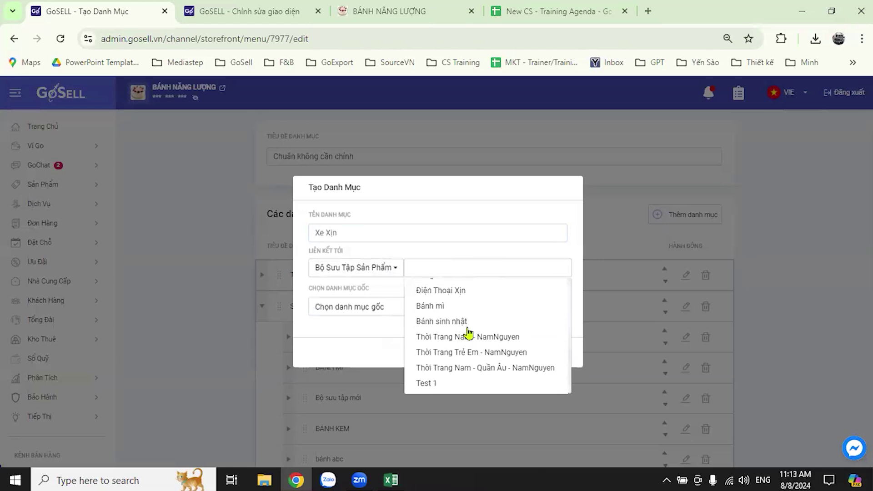
pyautogui.scroll(-5, 465, 361)
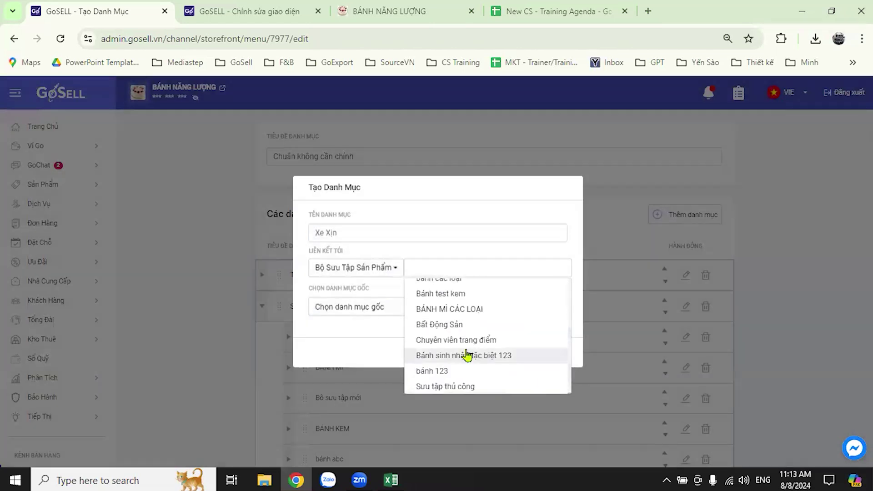
pyautogui.scroll(5, 473, 372)
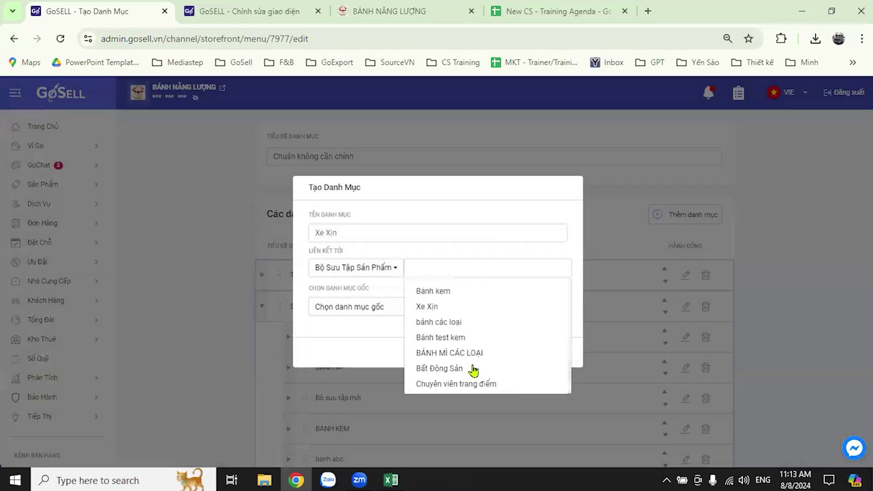
pyautogui.click(439, 309)
pyautogui.click(395, 311)
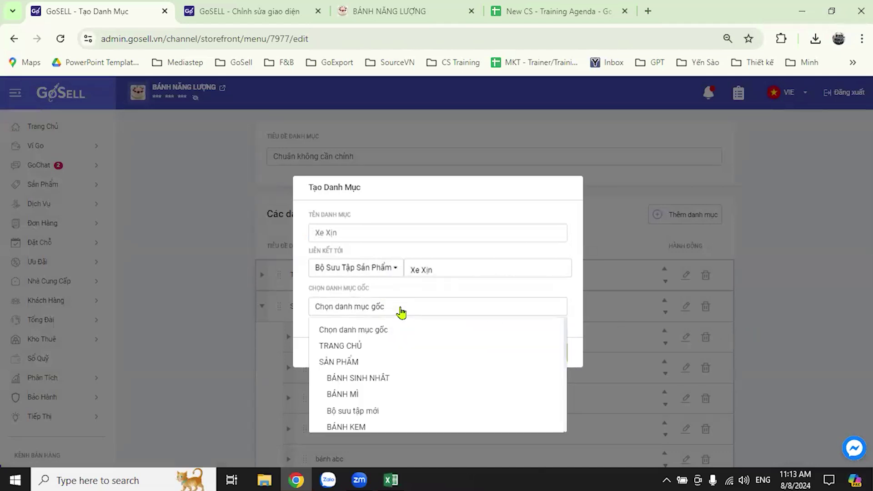
pyautogui.click(381, 365)
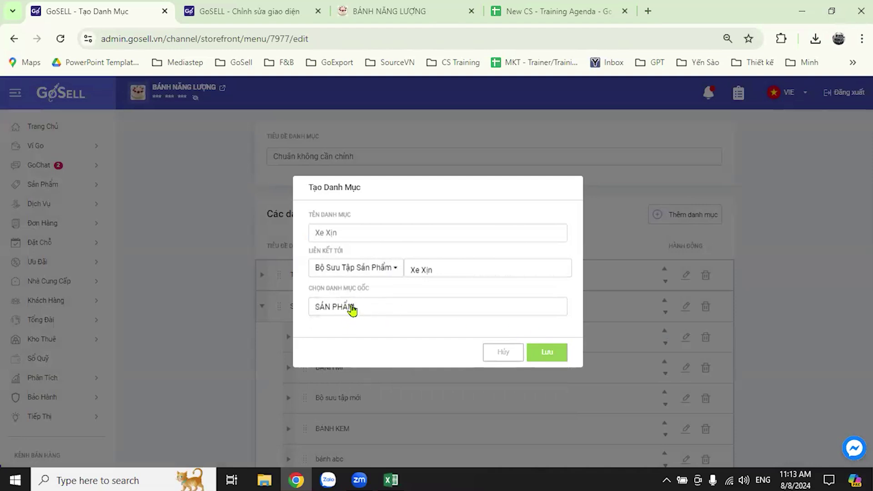
pyautogui.click(552, 358)
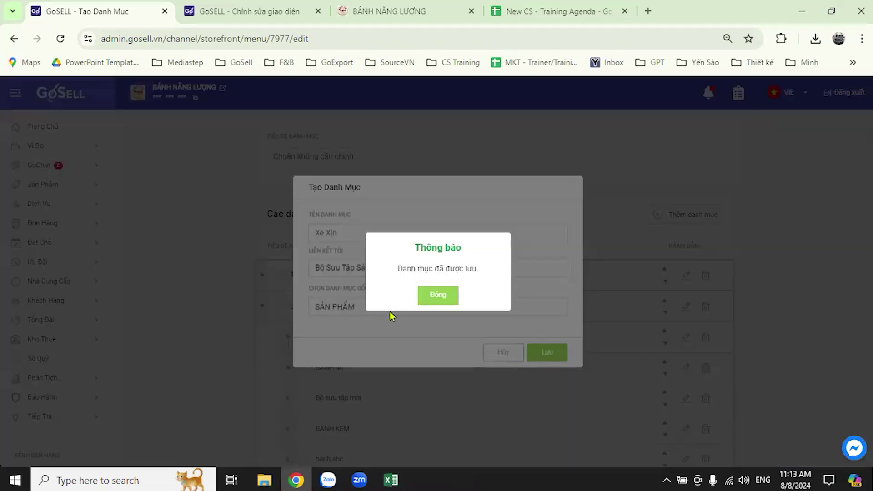
pyautogui.click(436, 296)
# Delete the "Min test" item under SẢN PHẨM and move "Xe Xịn" up one place, above "Sưu tập new"
pyautogui.scroll(-5, 399, 315)
pyautogui.scroll(3, 327, 306)
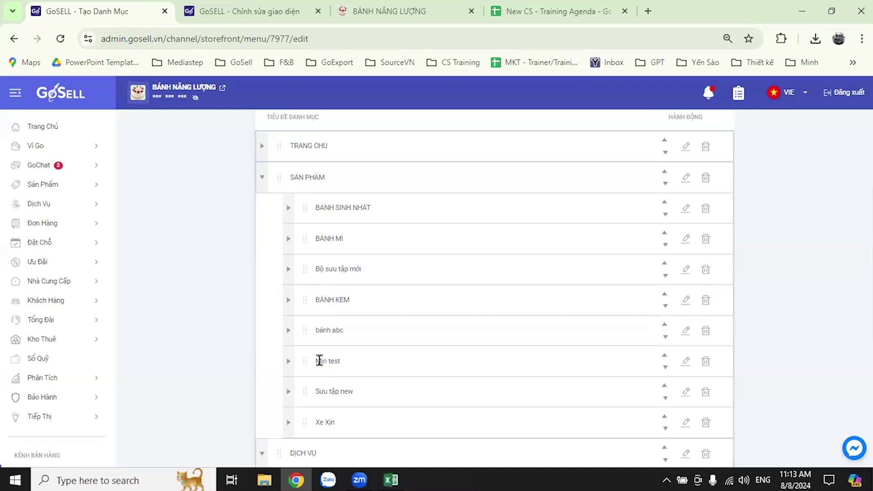
pyautogui.click(706, 366)
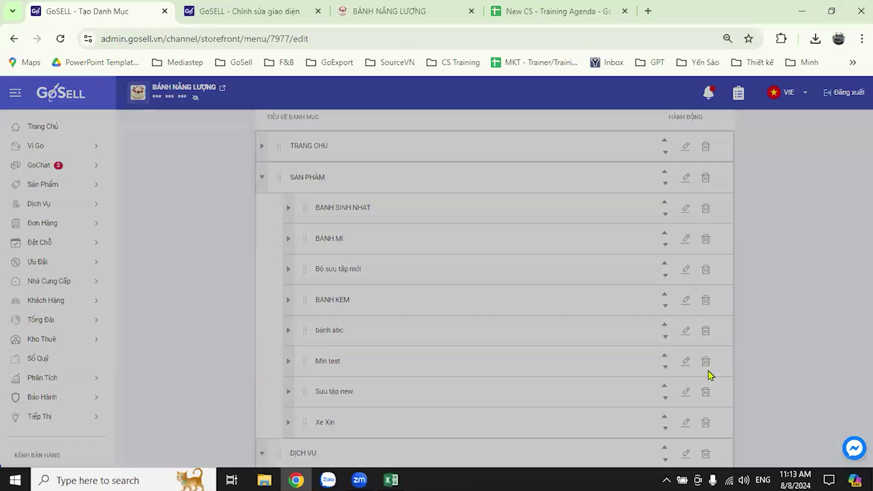
pyautogui.click(454, 302)
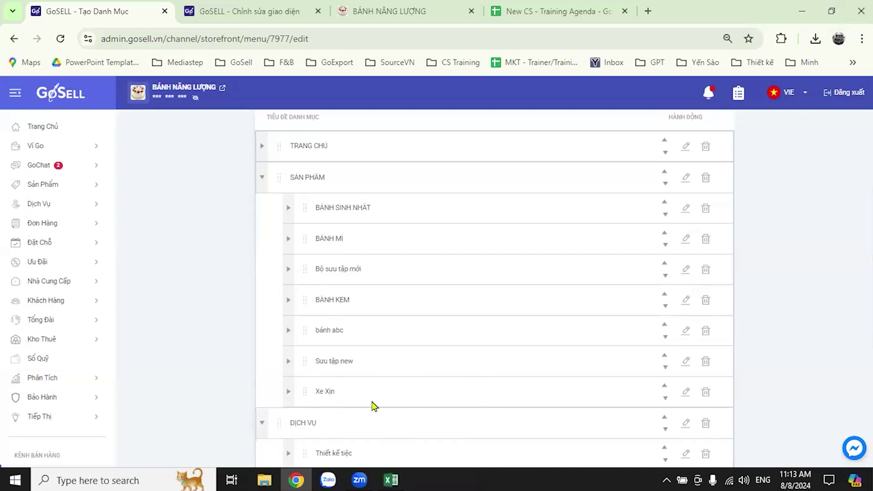
pyautogui.click(665, 386)
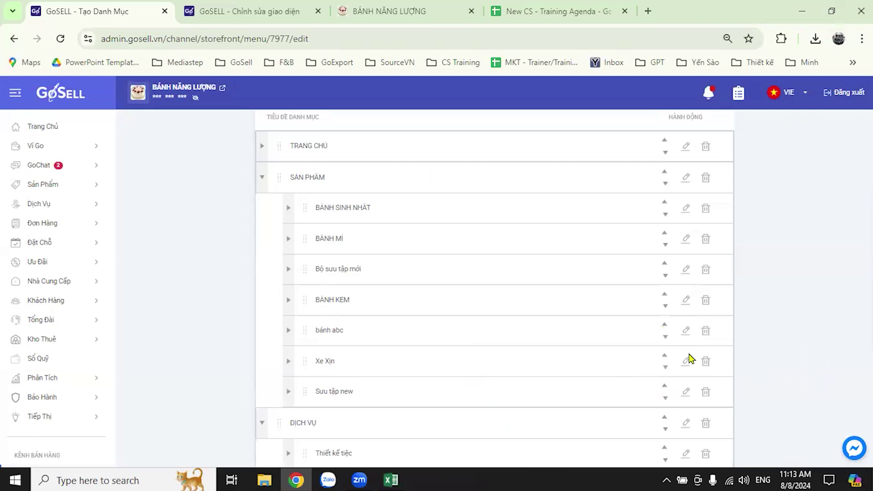
pyautogui.scroll(4, 752, 342)
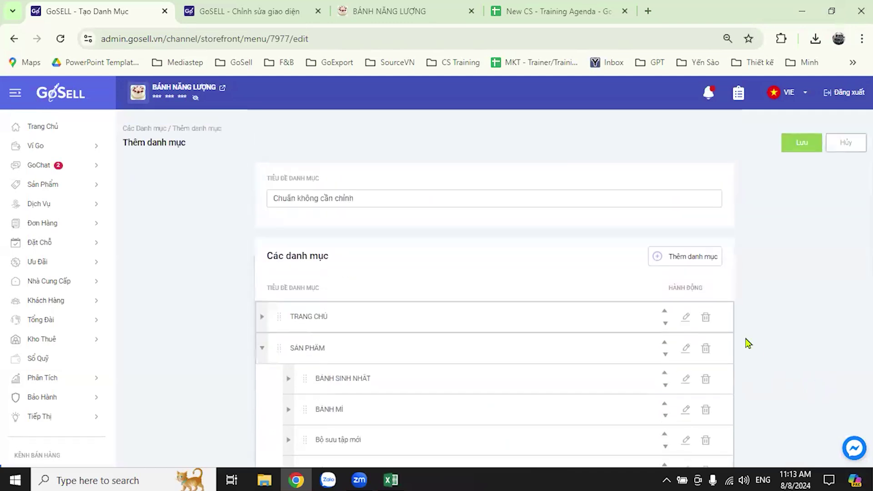
# Save the edited "Chuẩn không cần chỉnh" menu and reload the theme editor
pyautogui.click(802, 144)
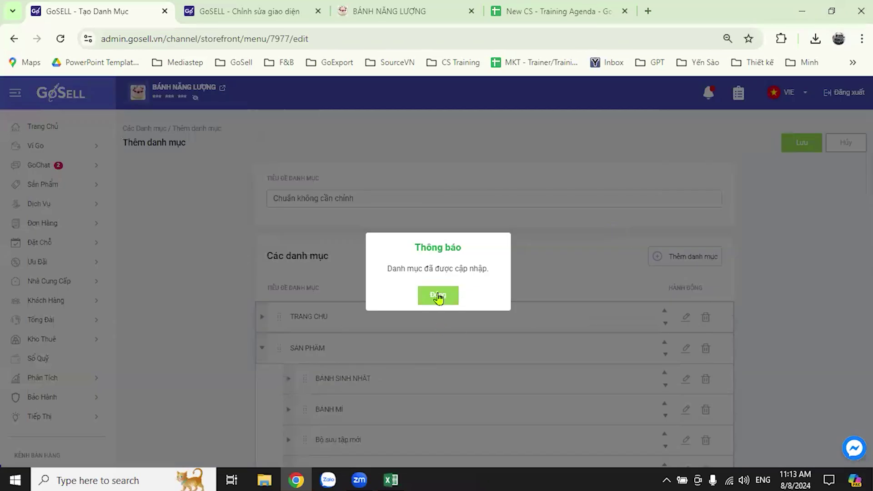
pyautogui.click(438, 296)
pyautogui.click(214, 12)
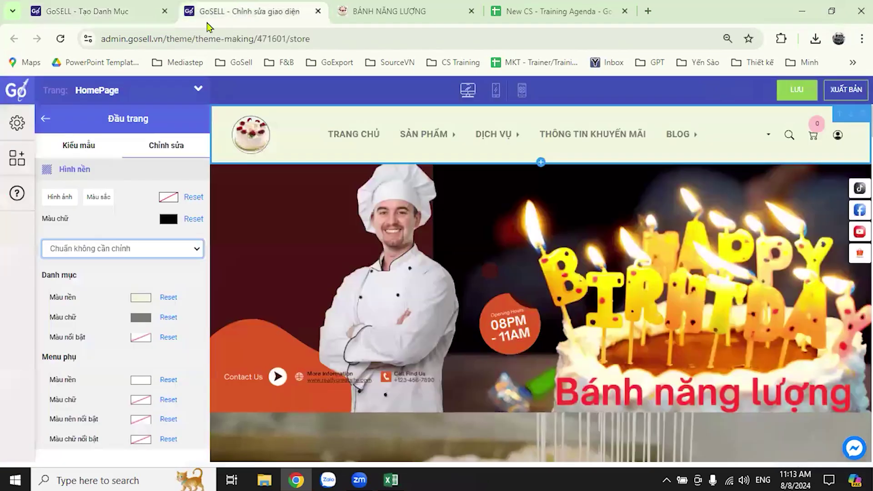
pyautogui.click(62, 42)
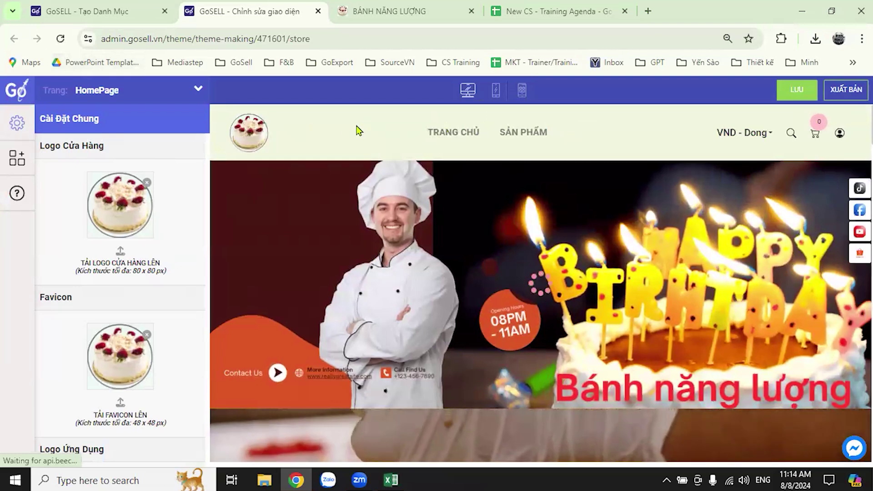
# Assign the "Chuẩn không cần chỉnh" menu to the page header and save the theme
pyautogui.click(429, 132)
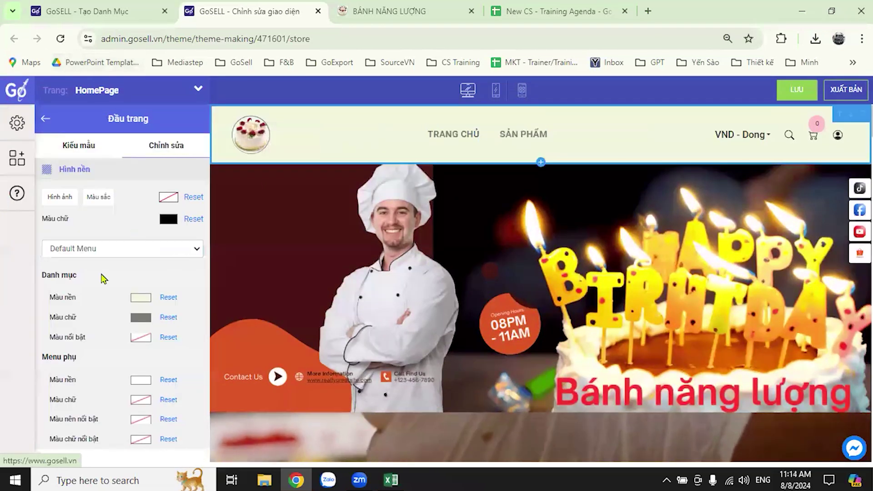
pyautogui.click(118, 248)
pyautogui.click(113, 296)
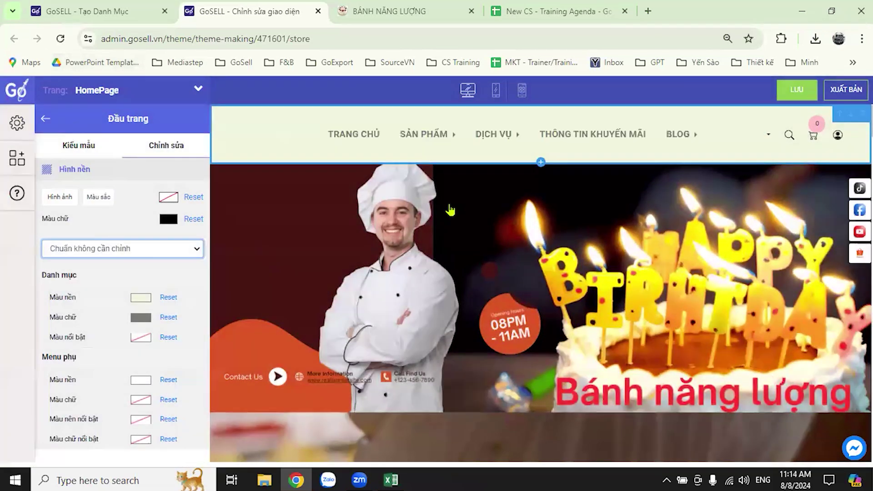
pyautogui.moveTo(442, 144)
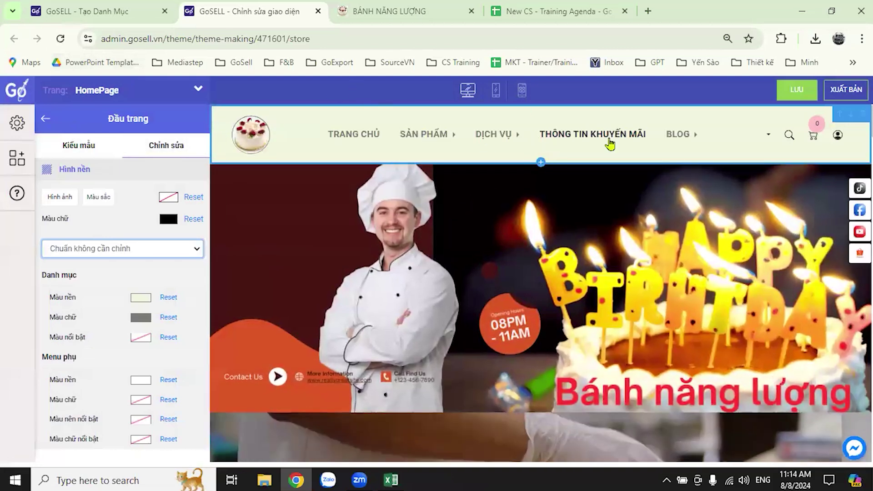
pyautogui.click(796, 91)
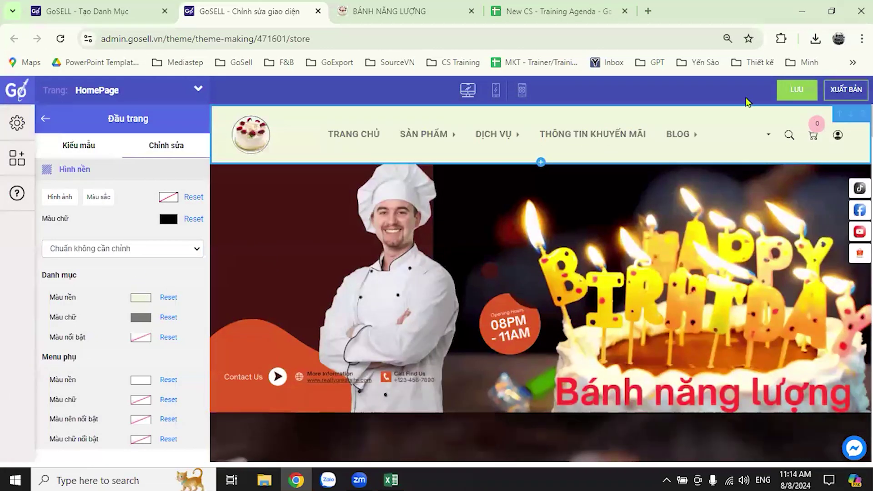
pyautogui.click(796, 90)
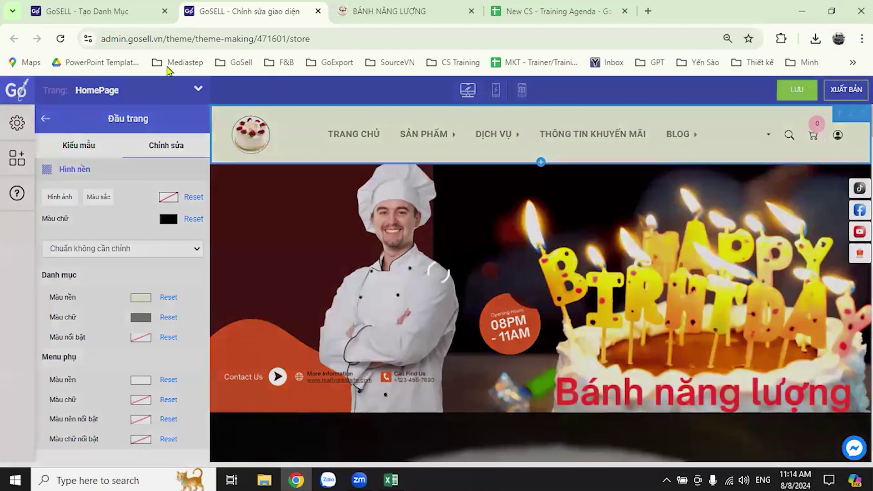
# Reload the storefront and open the Xe Xịn collection from the header's SẢN PHẨM submenu
pyautogui.click(347, 13)
pyautogui.click(60, 39)
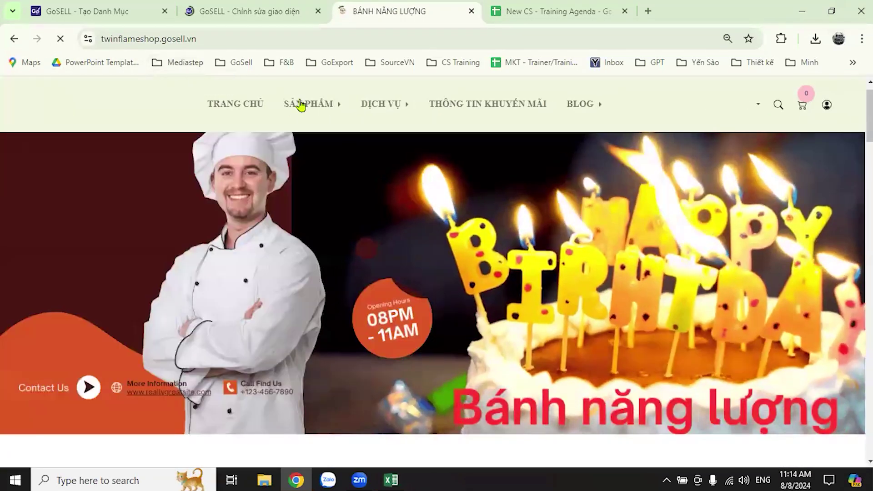
pyautogui.moveTo(331, 108)
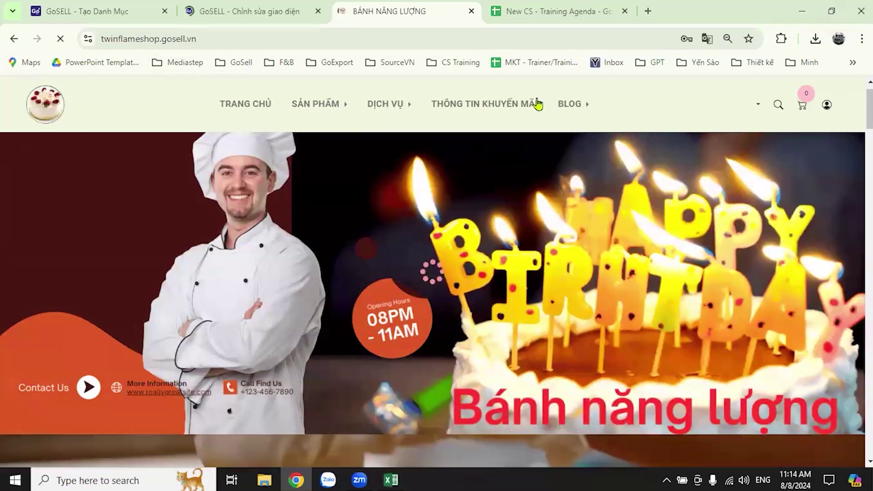
pyautogui.moveTo(298, 103)
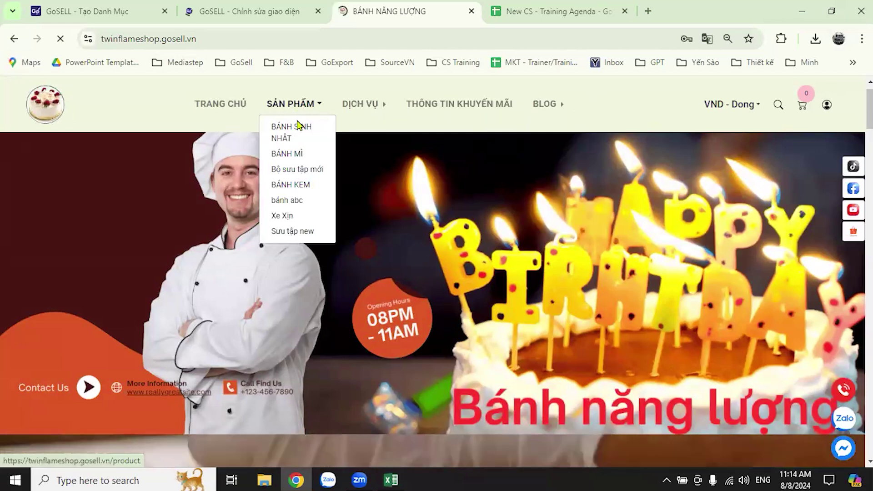
pyautogui.click(302, 218)
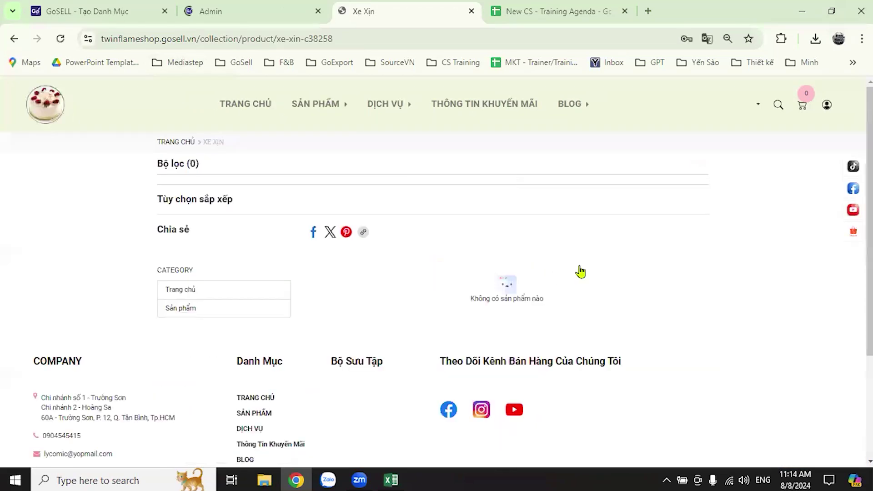
# Examine the products, filters and sorting options on the Xe Xịn collection page
pyautogui.scroll(-5, 564, 282)
pyautogui.scroll(3, 646, 277)
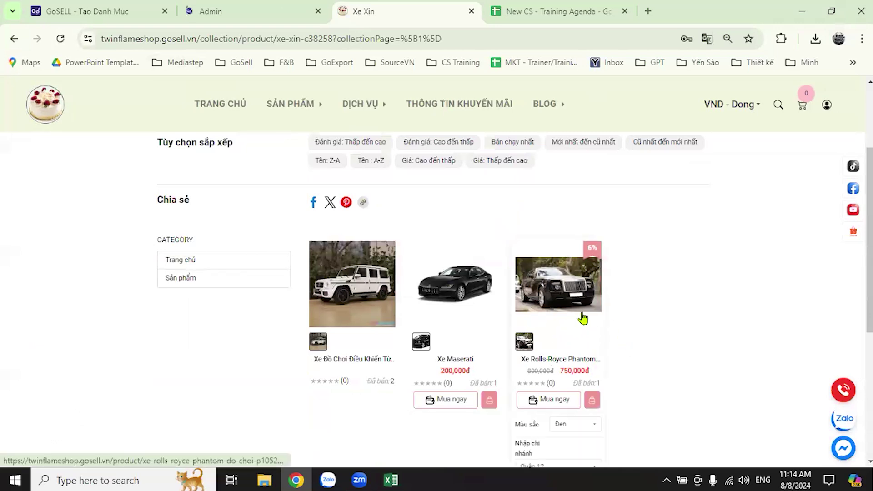
pyautogui.scroll(2, 617, 309)
pyautogui.scroll(1, 617, 309)
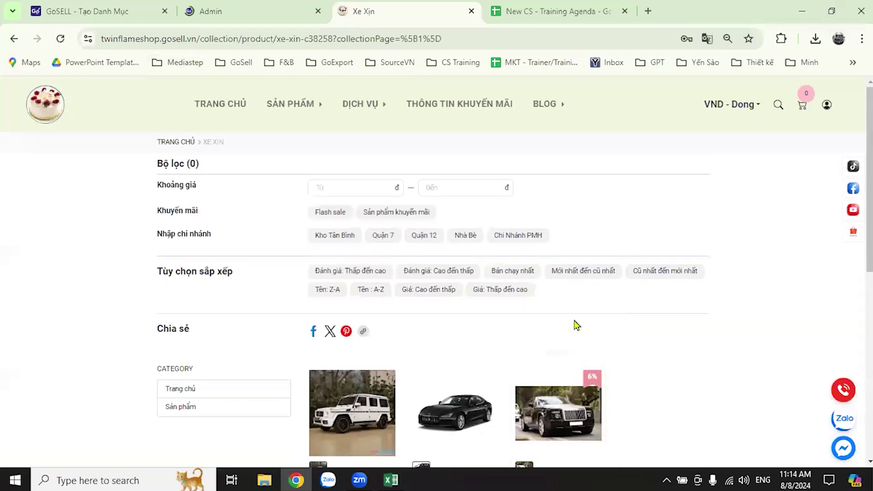
pyautogui.scroll(-3, 577, 324)
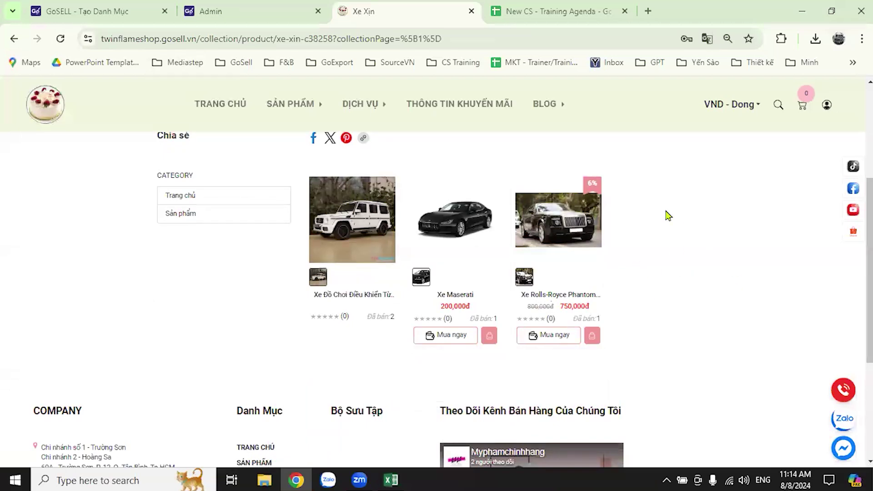
pyautogui.scroll(1, 563, 318)
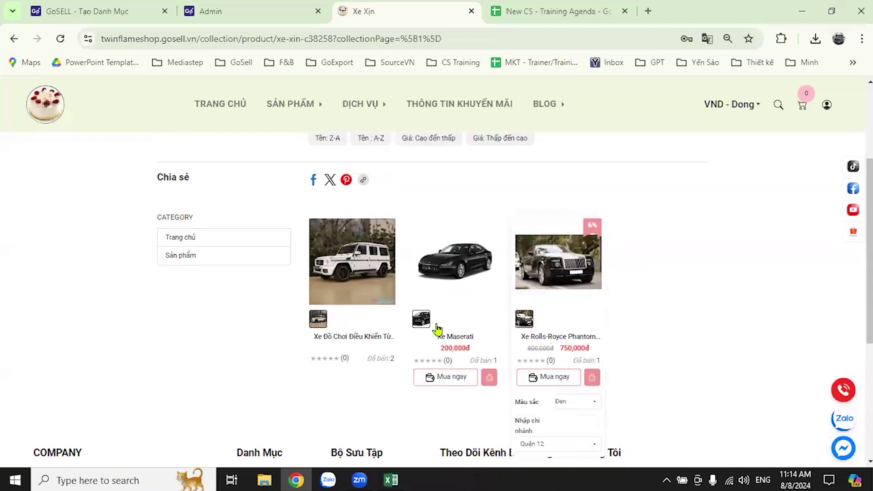
pyautogui.scroll(1, 528, 318)
pyautogui.scroll(3, 582, 334)
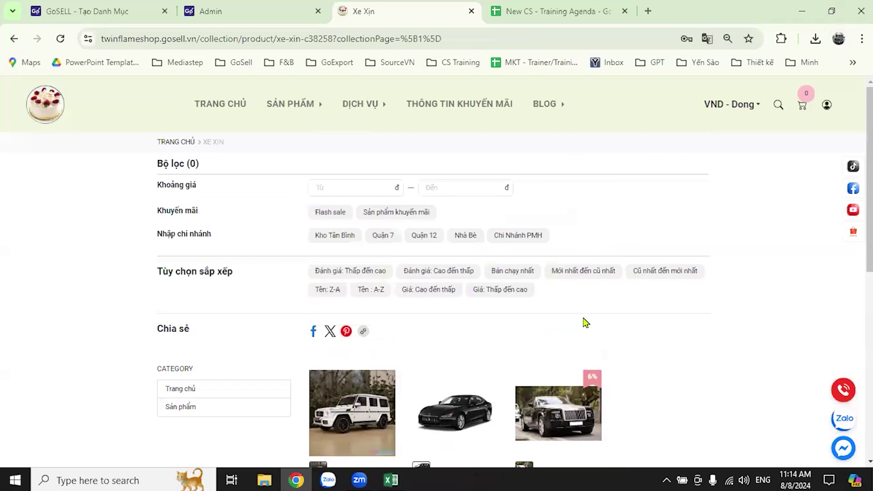
pyautogui.click(526, 295)
# Return to the theme editor and open the home page's footer section for editing
pyautogui.click(257, 14)
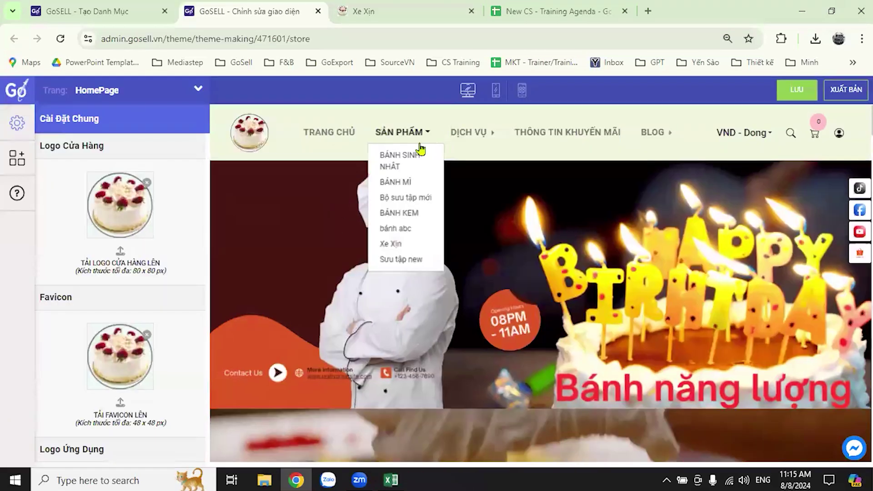
pyautogui.scroll(-10, 700, 346)
pyautogui.scroll(-15, 706, 353)
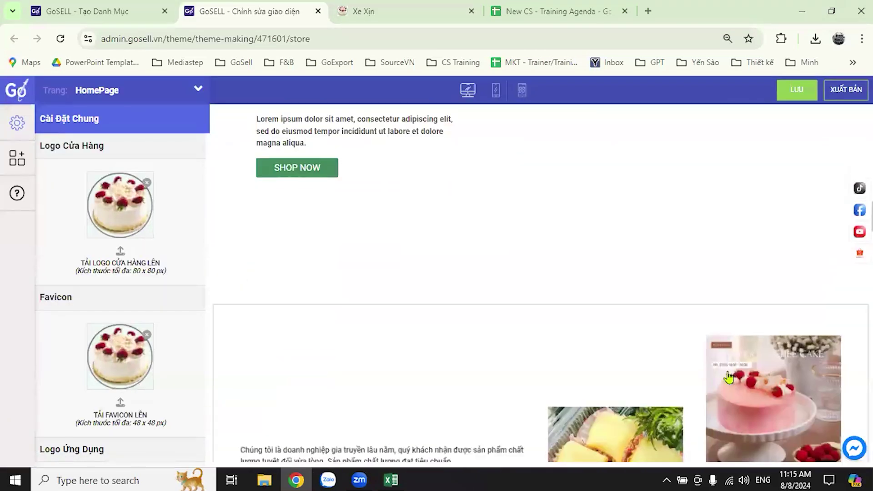
pyautogui.scroll(-10, 764, 355)
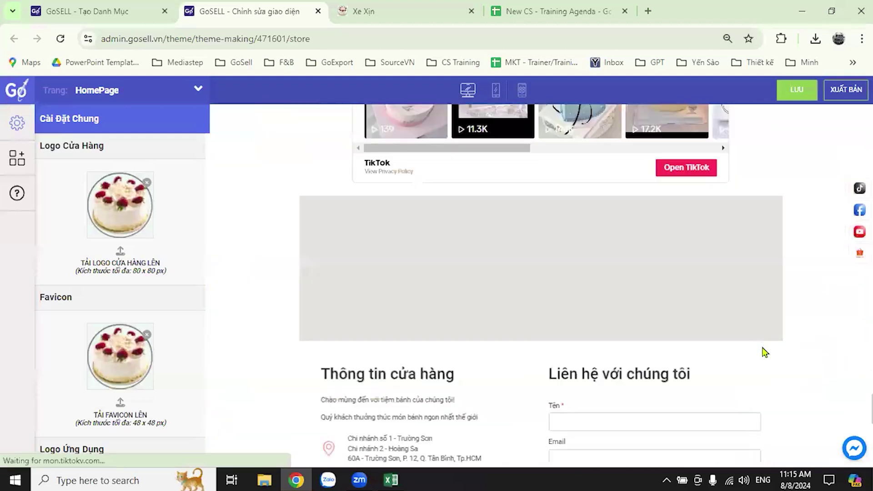
pyautogui.scroll(4, 764, 357)
pyautogui.scroll(-3, 637, 373)
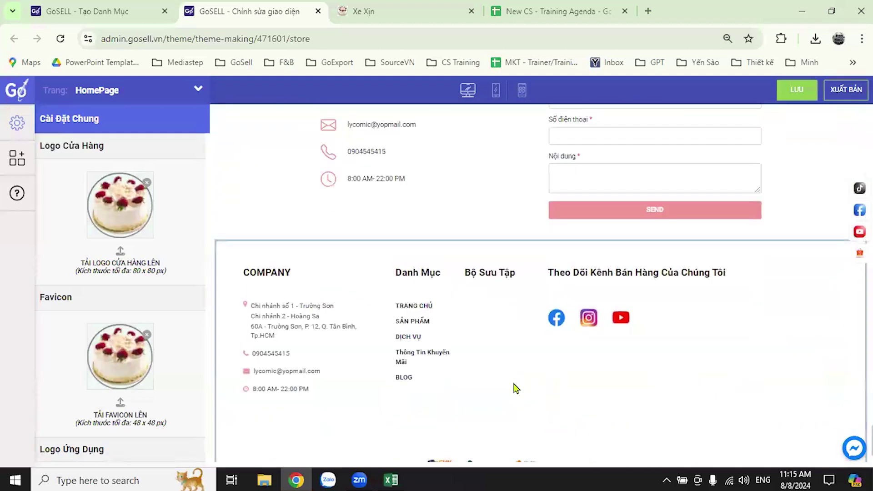
pyautogui.click(518, 386)
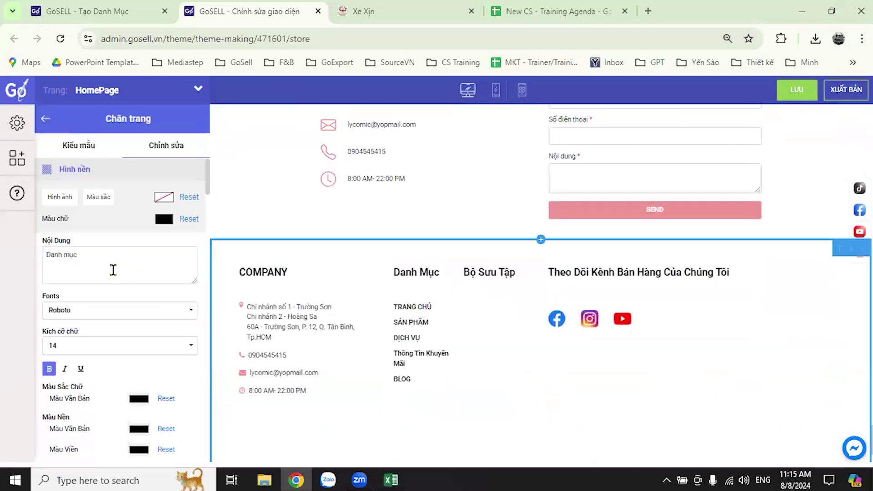
# Check the footer's Menu 1 assignment and the menus available for Menu 2, leaving Menu 2 empty
pyautogui.scroll(-2, 411, 348)
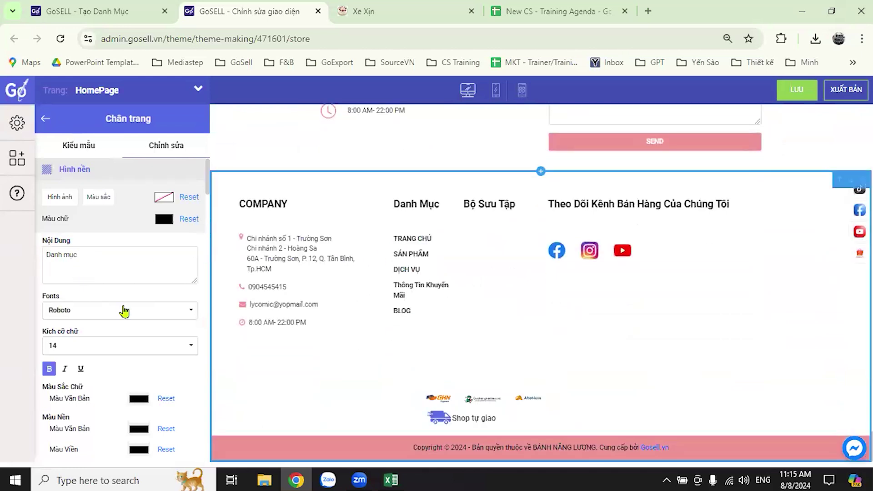
pyautogui.scroll(-5, 123, 312)
pyautogui.scroll(-2, 104, 335)
pyautogui.scroll(2, 136, 318)
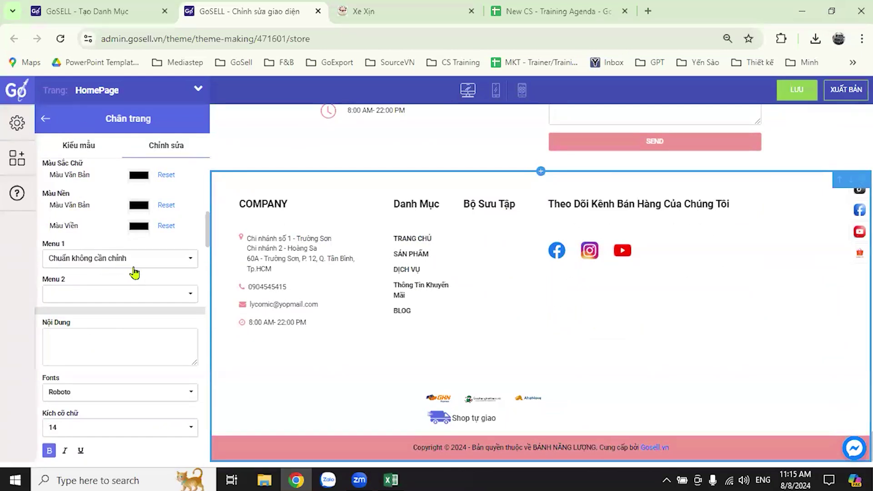
pyautogui.click(165, 297)
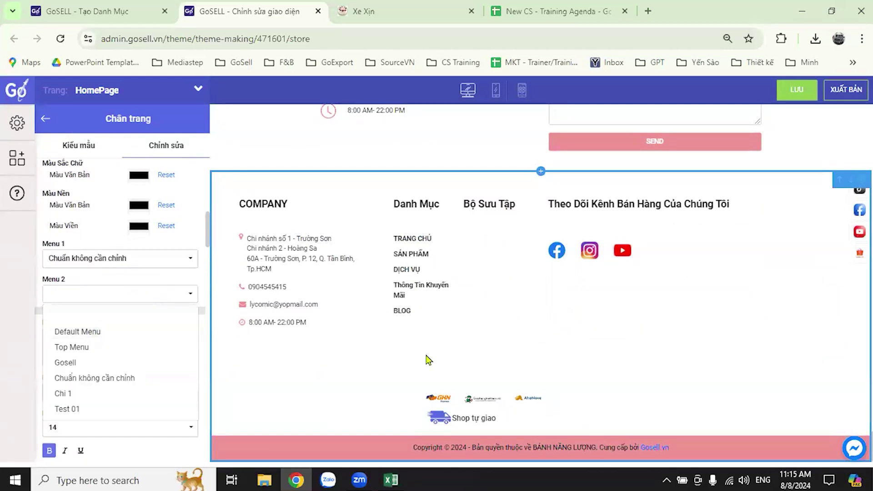
pyautogui.click(7, 262)
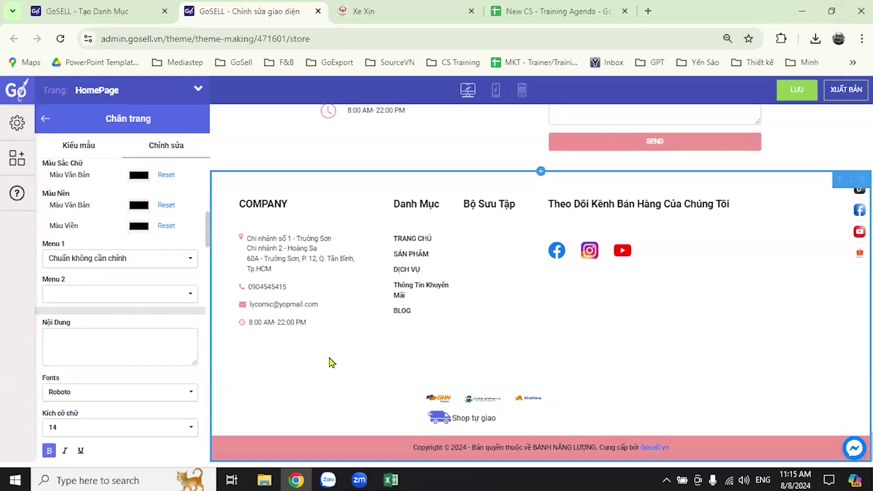
# Examine the footer's remaining settings, including the fanpage code, the sales channel heading and the COMPANY heading
pyautogui.scroll(-10, 141, 387)
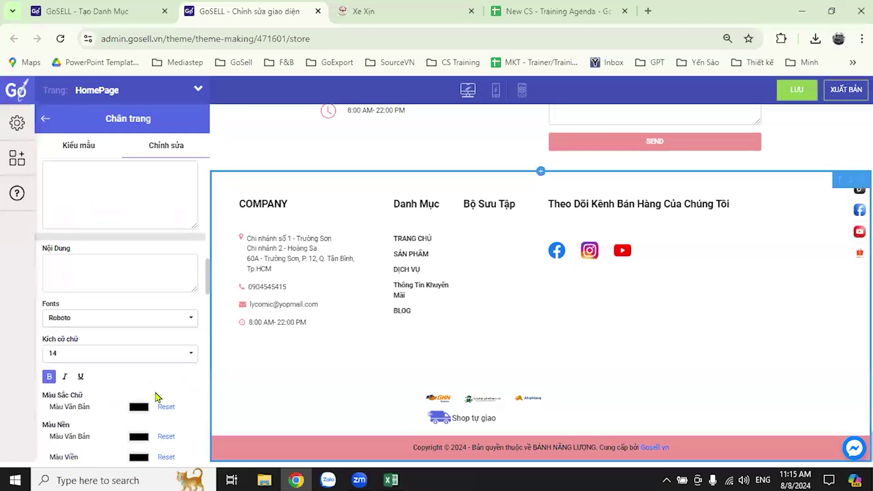
pyautogui.scroll(-3, 152, 400)
pyautogui.scroll(2, 152, 399)
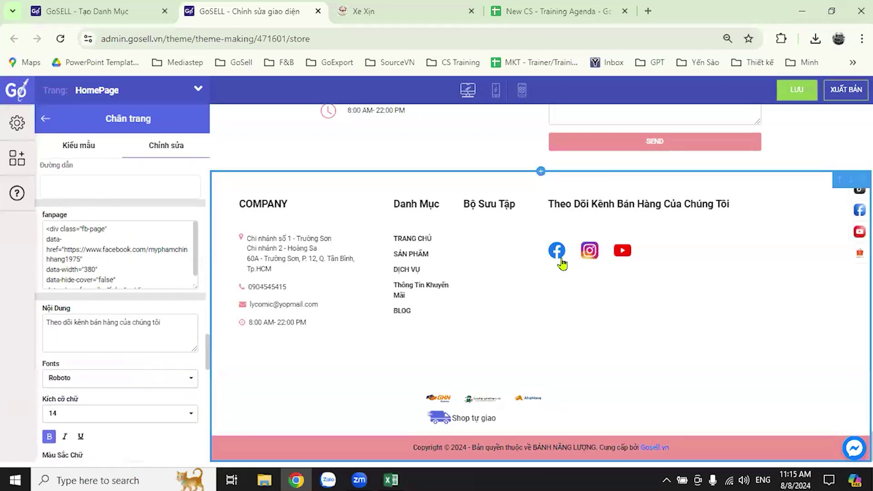
pyautogui.scroll(-1, 98, 315)
pyautogui.scroll(-4, 97, 315)
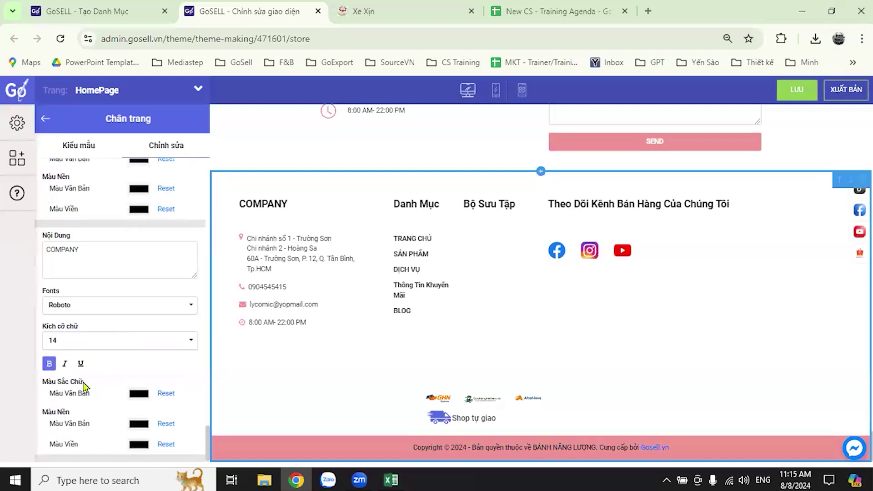
pyautogui.scroll(-4, 146, 335)
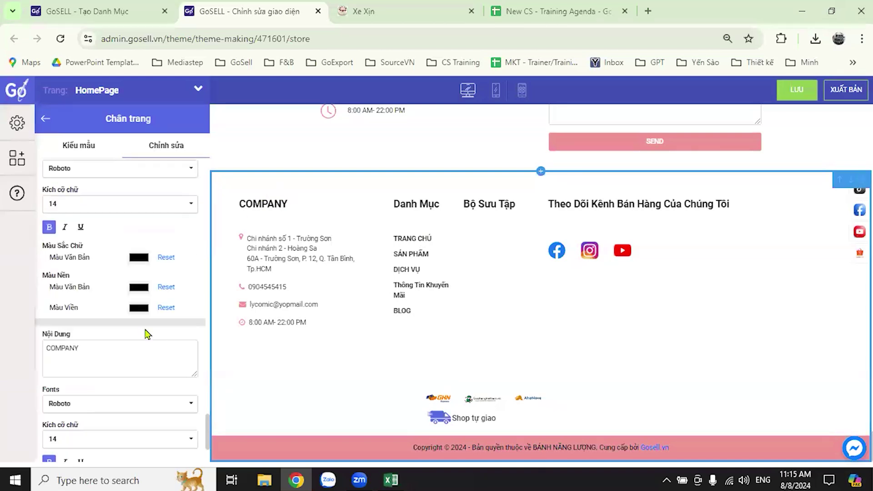
pyautogui.scroll(4, 154, 337)
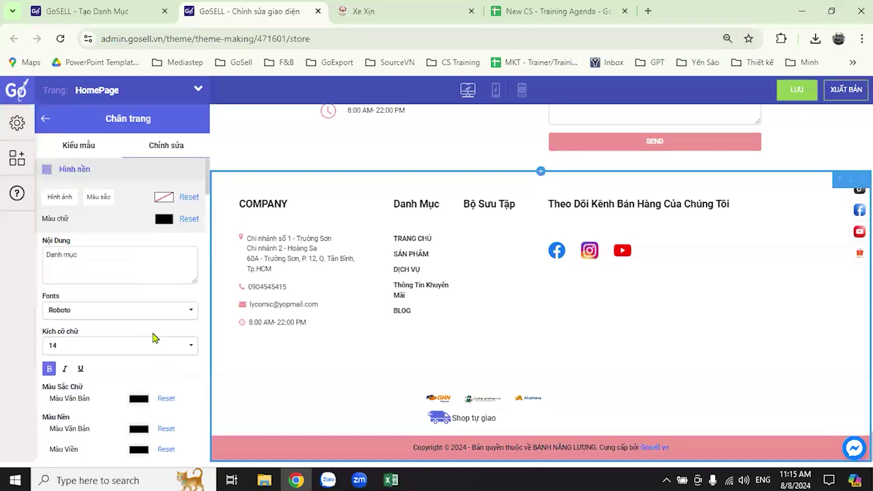
pyautogui.scroll(-1, 155, 332)
pyautogui.scroll(1, 156, 332)
# Change the footer's "Danh mục" column heading to "Thư mục"
pyautogui.tripleClick(92, 255)
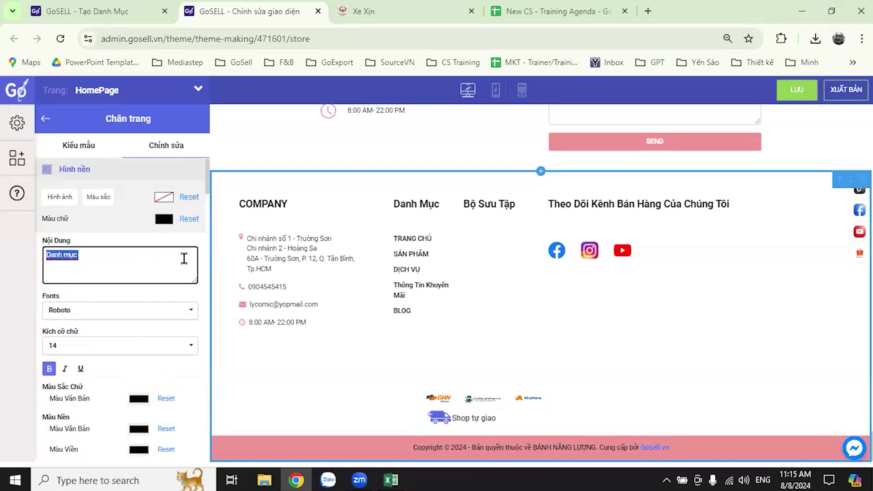
pyautogui.click(117, 254)
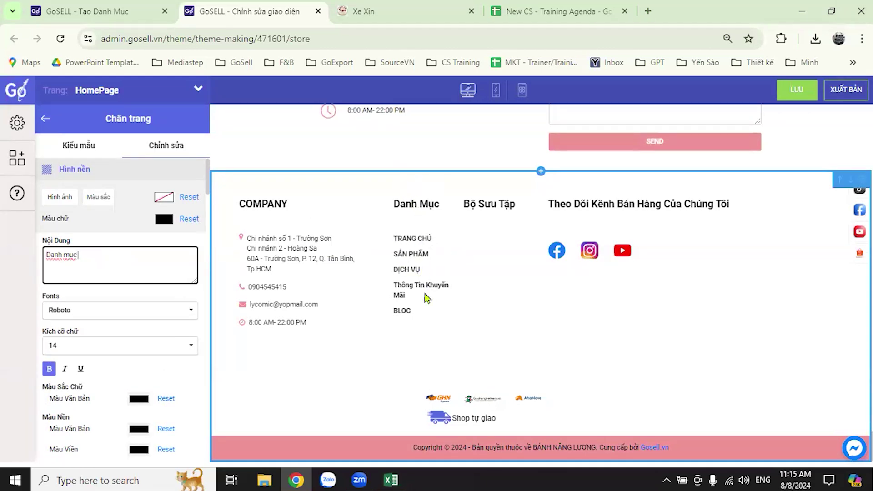
pyautogui.tripleClick(99, 252)
pyautogui.write('Thu')
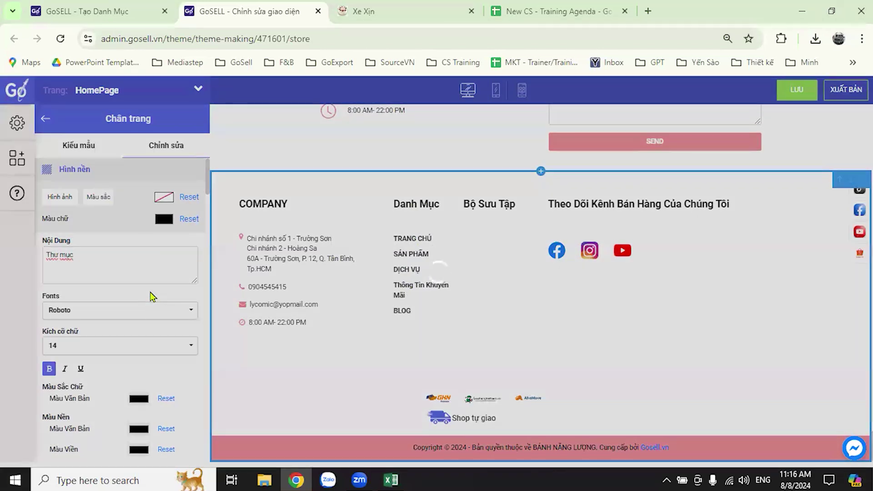
pyautogui.click(150, 293)
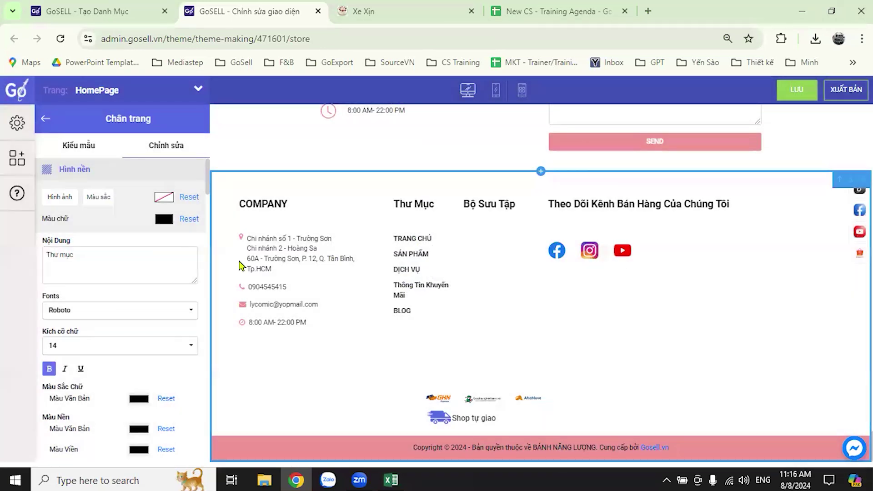
# Change the footer's "Thư mục" column heading back to "Danh mục"
pyautogui.tripleClick(112, 253)
pyautogui.write('Danh')
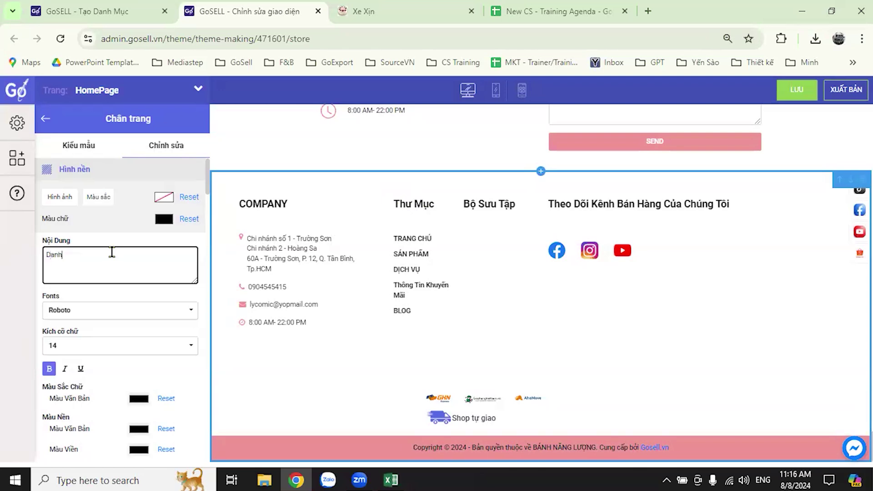
pyautogui.write(' mục')
pyautogui.click(157, 299)
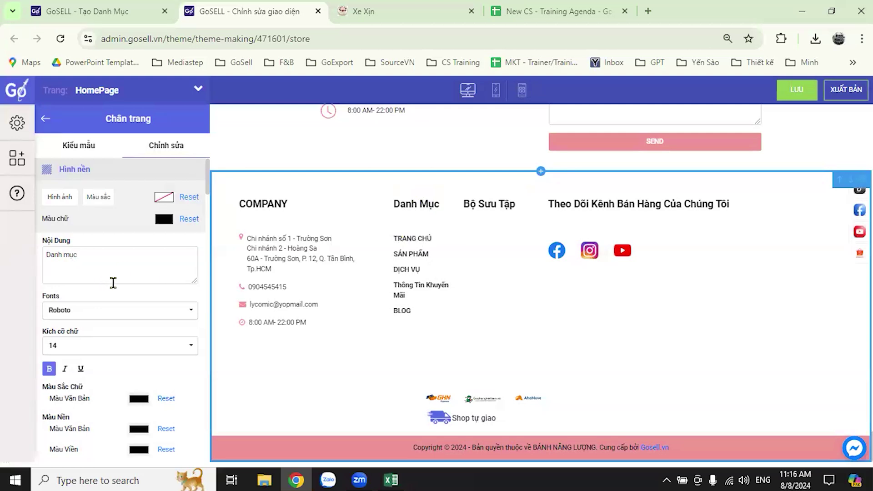
# Change the footer's "Bộ sưu tập" column heading to "Dịch vụ"
pyautogui.scroll(-4, 113, 283)
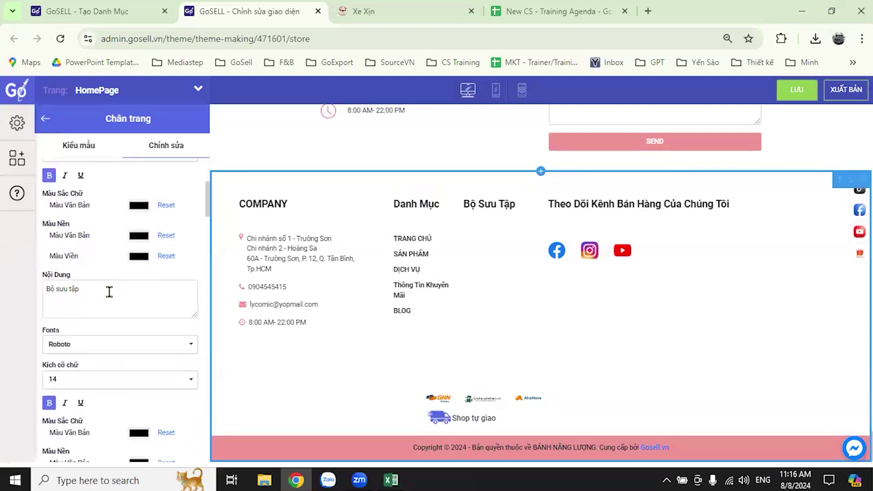
pyautogui.tripleClick(109, 291)
pyautogui.write('Dich')
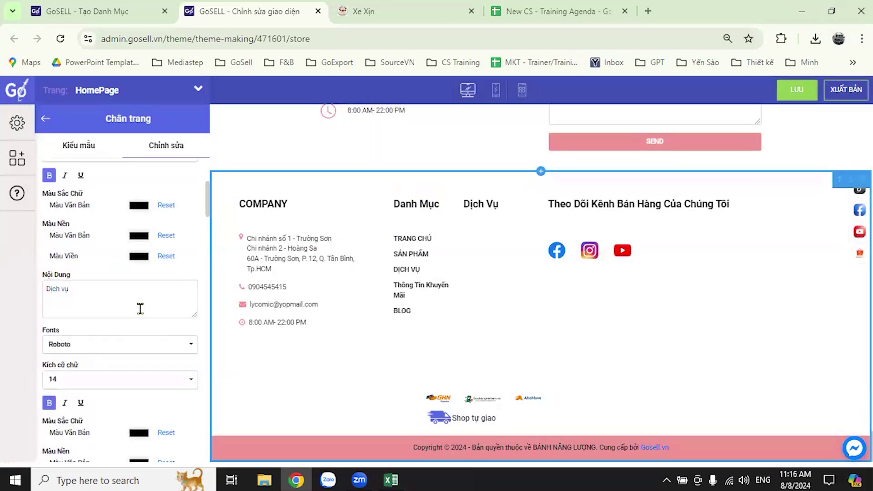
# Replace the footer's sales channel heading with "Liên kết với chúng tôi ngay"
pyautogui.scroll(-6, 124, 339)
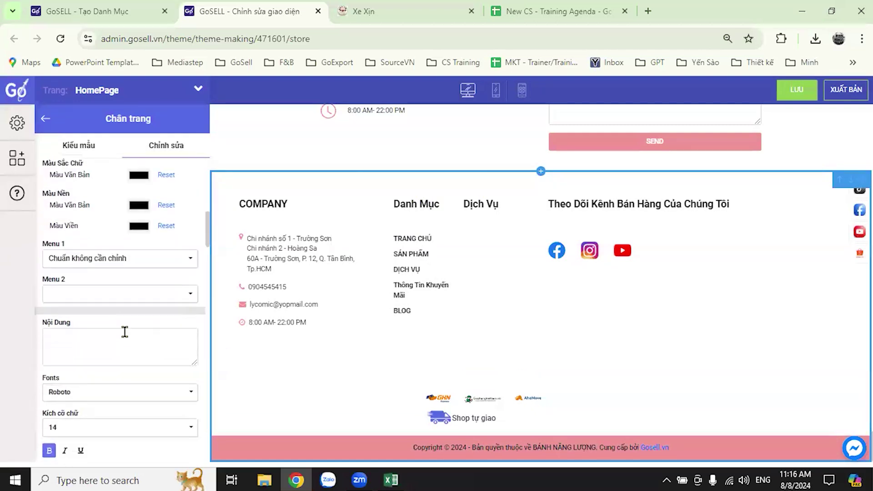
pyautogui.scroll(3, 126, 344)
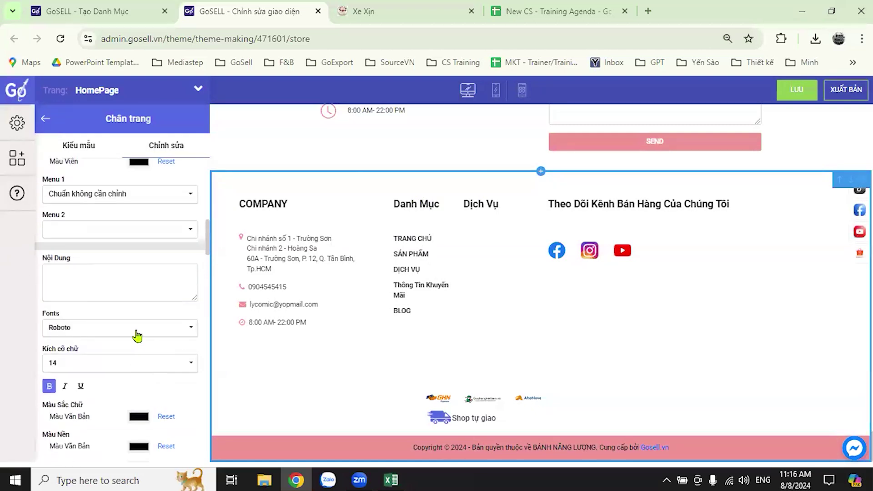
pyautogui.scroll(-6, 154, 350)
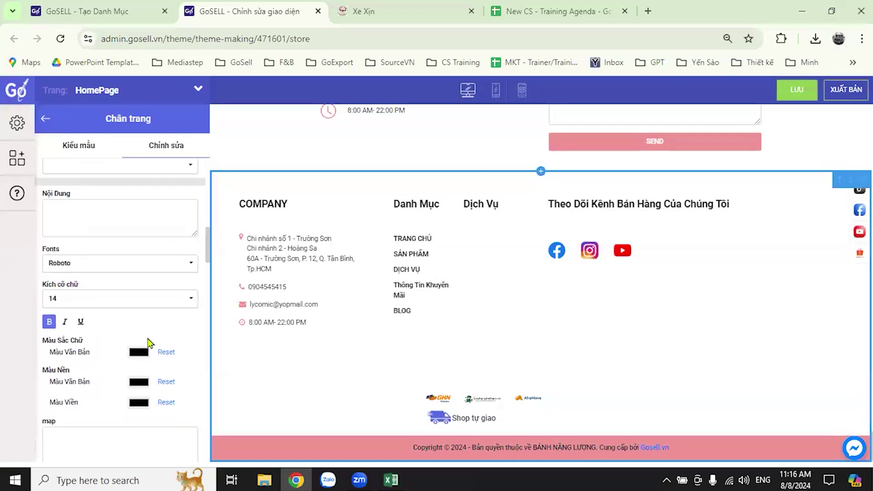
pyautogui.scroll(-3, 145, 336)
pyautogui.scroll(9, 136, 327)
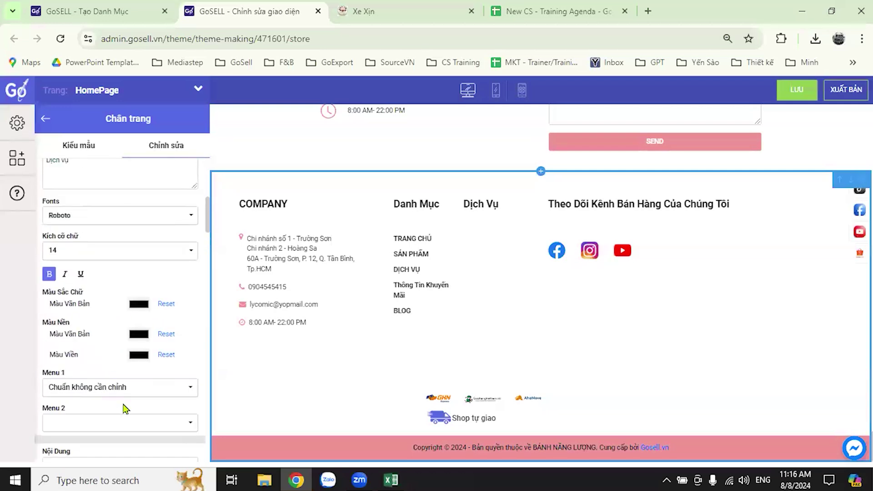
pyautogui.scroll(-9, 168, 418)
pyautogui.scroll(-5, 147, 373)
pyautogui.scroll(-2, 154, 317)
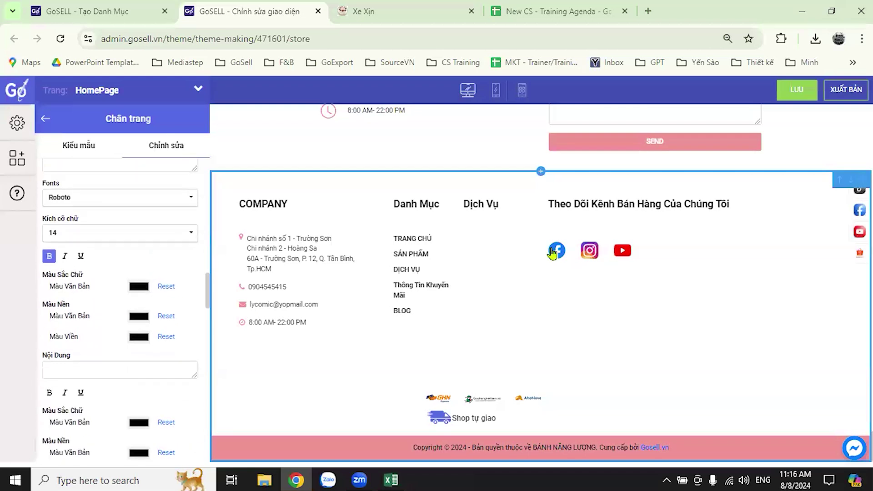
pyautogui.scroll(-3, 135, 317)
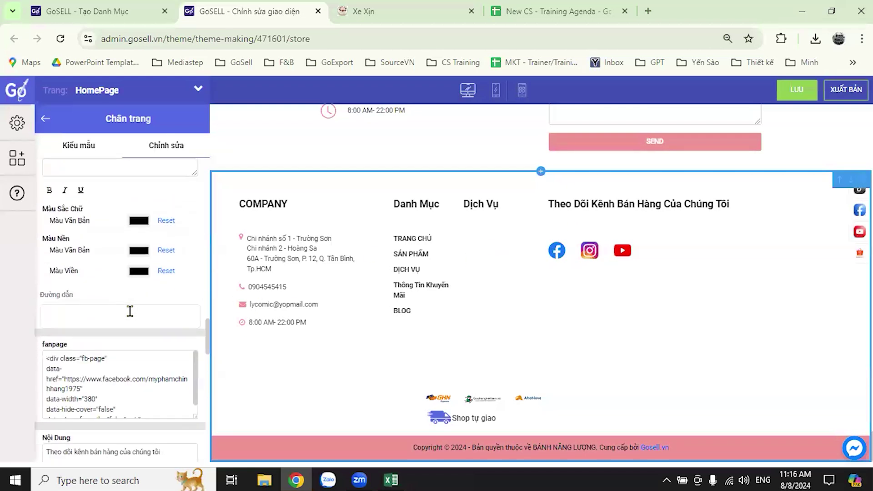
pyautogui.scroll(-3, 137, 314)
pyautogui.tripleClick(142, 324)
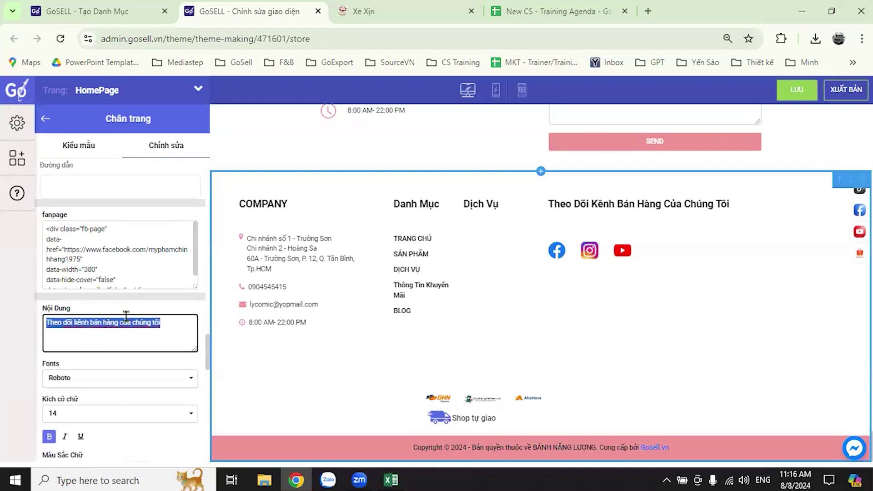
pyautogui.write('Liên kết với chúng tôi ngay')
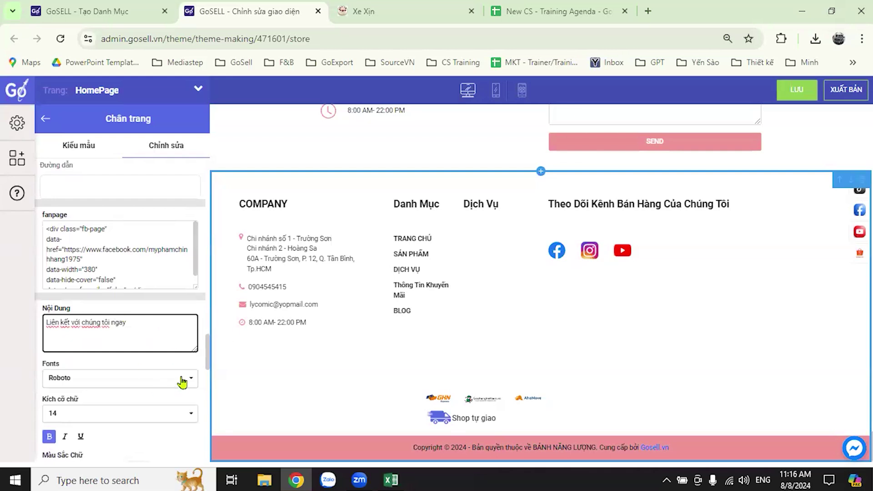
pyautogui.click(182, 366)
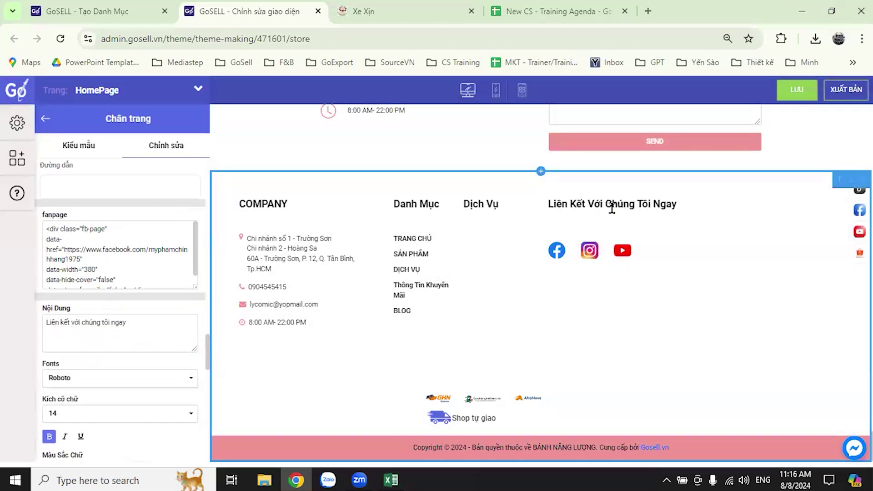
# Try several background colours for the footer and settle on light pink, RGB 241, 223, 223
pyautogui.scroll(-3, 187, 377)
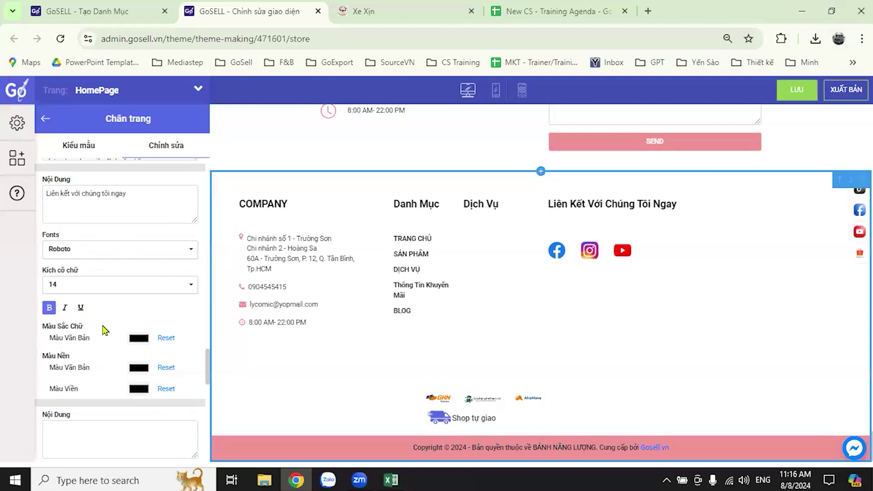
pyautogui.scroll(5, 141, 366)
pyautogui.scroll(-10, 142, 361)
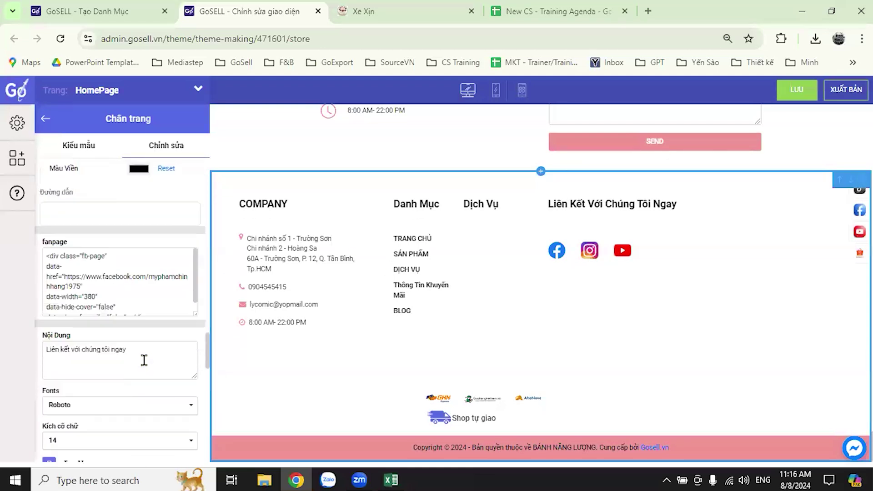
pyautogui.scroll(6, 146, 367)
pyautogui.scroll(-3, 143, 359)
pyautogui.scroll(3, 143, 356)
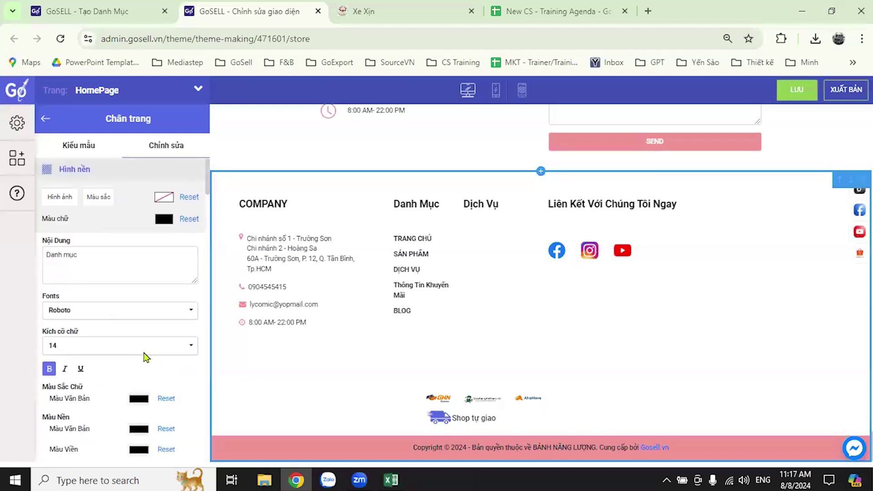
pyautogui.click(160, 199)
pyautogui.click(90, 102)
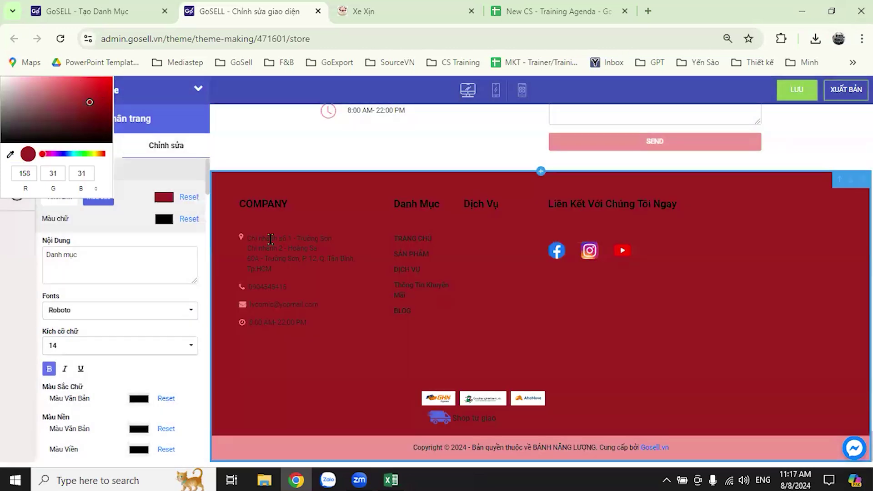
pyautogui.click(27, 88)
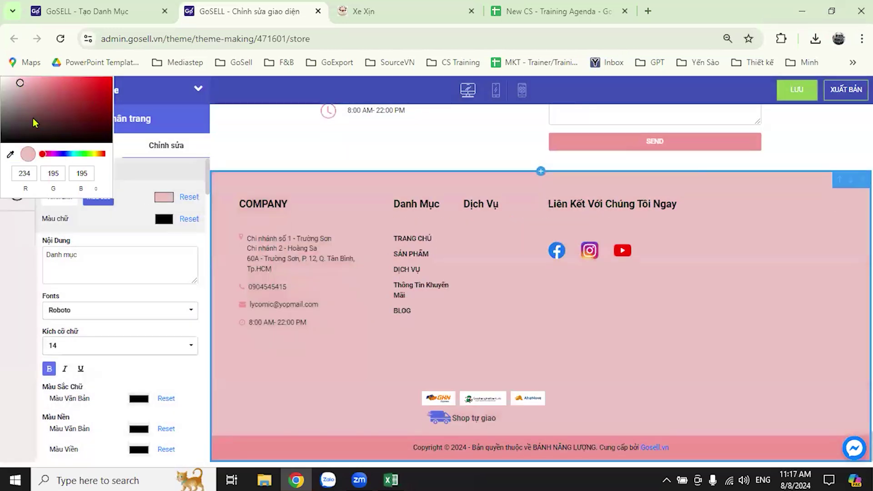
pyautogui.click(15, 90)
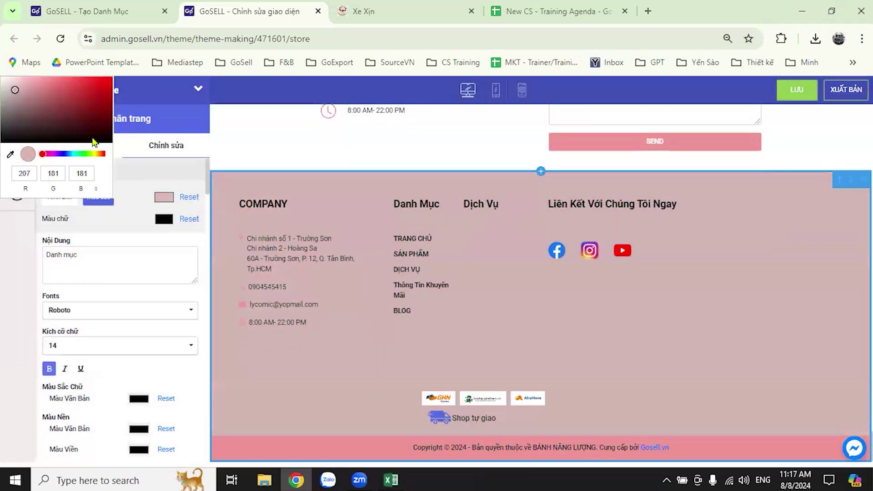
pyautogui.click(10, 81)
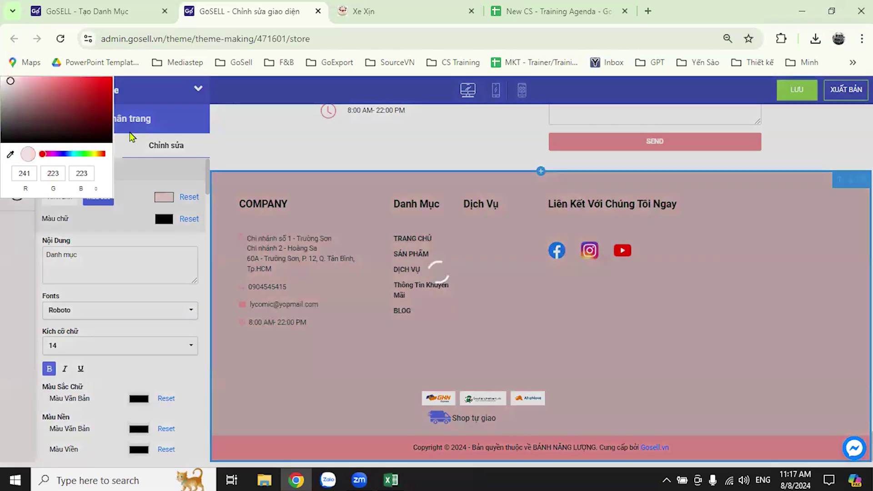
pyautogui.click(23, 281)
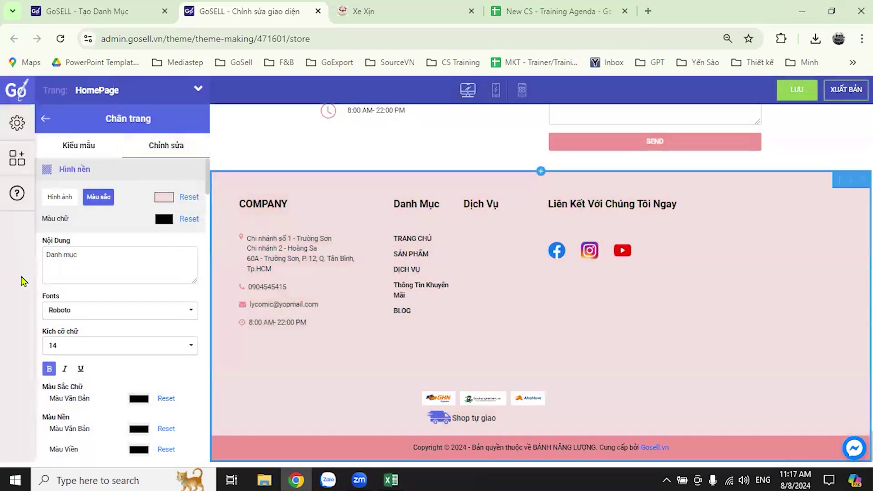
# Reload the storefront's Xe Xịn collection page and check the footer's new headings and background colour
pyautogui.scroll(5, 391, 332)
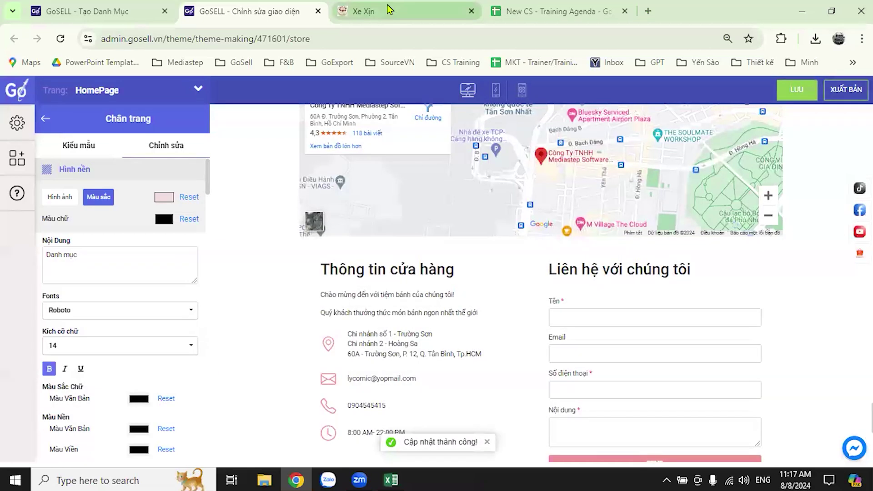
pyautogui.hotkey('ctrl', 'Tab')
pyautogui.click(60, 39)
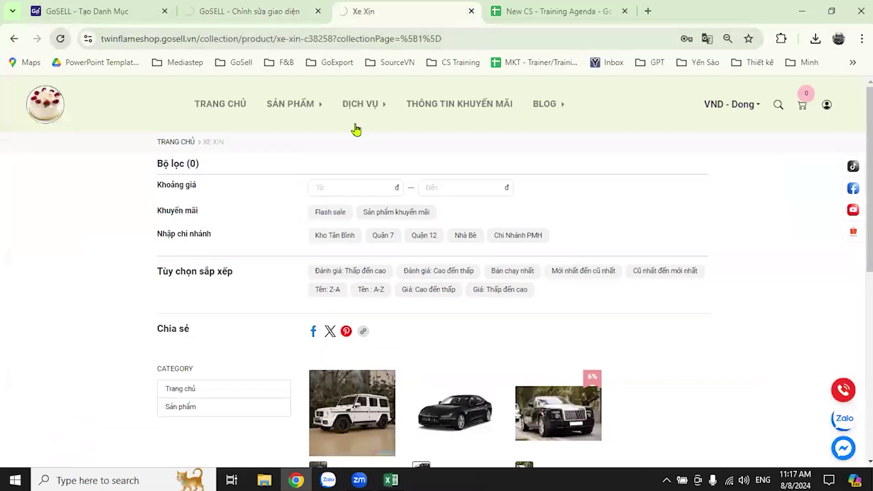
pyautogui.click(444, 294)
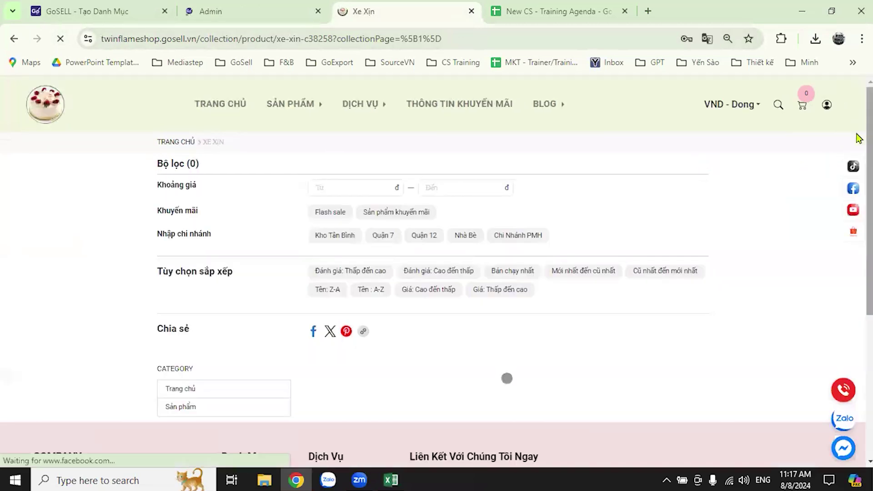
pyautogui.scroll(-5, 858, 138)
pyautogui.scroll(-3, 462, 360)
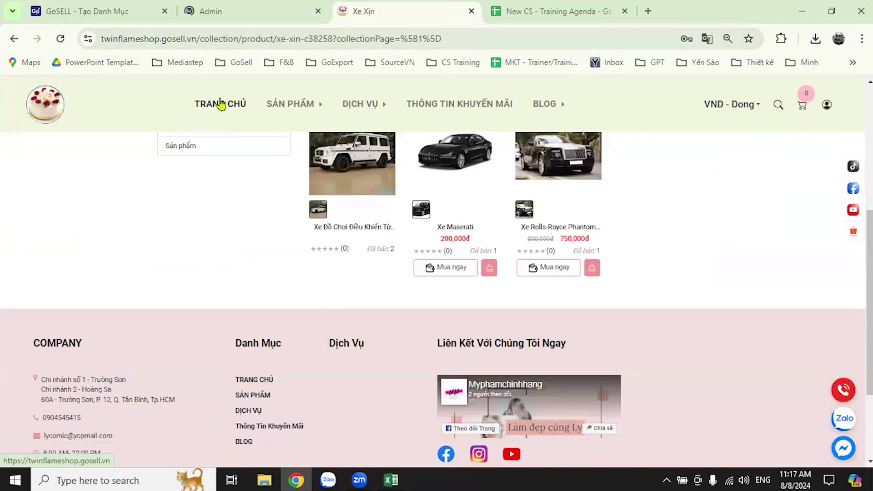
# Open the storefront's home page and look through its banners and product collection section
pyautogui.click(220, 104)
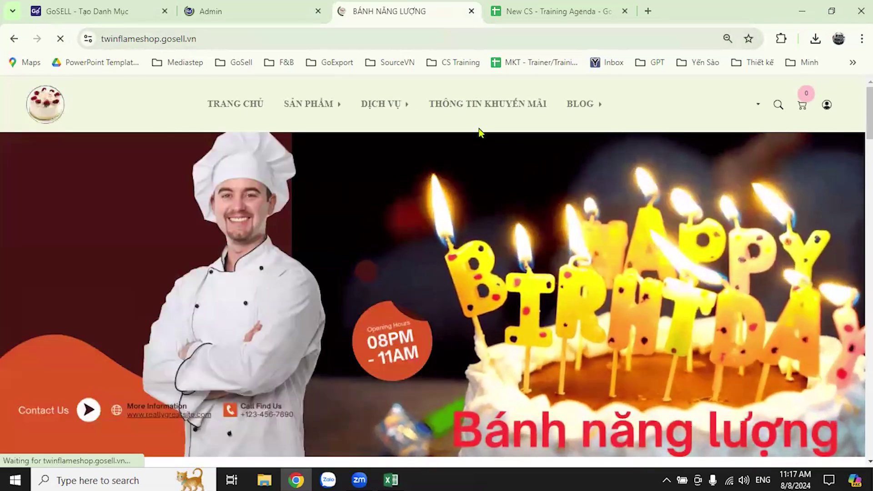
pyautogui.scroll(-4, 522, 283)
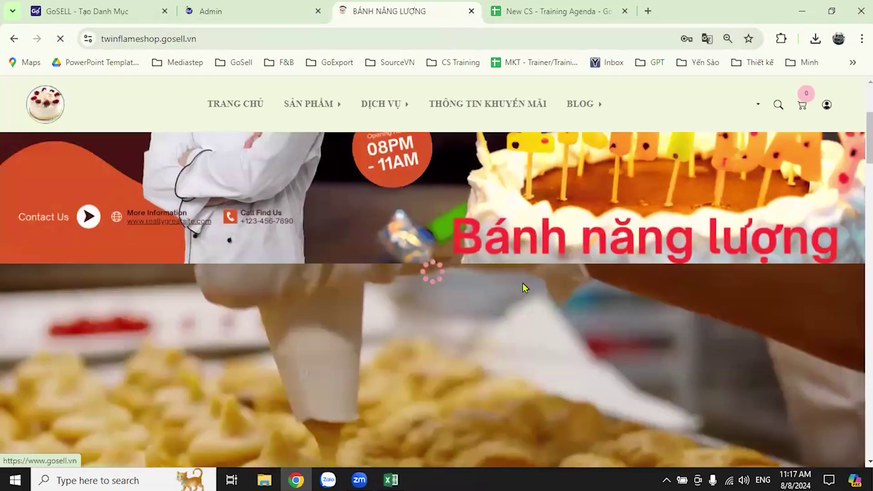
pyautogui.scroll(-3, 523, 283)
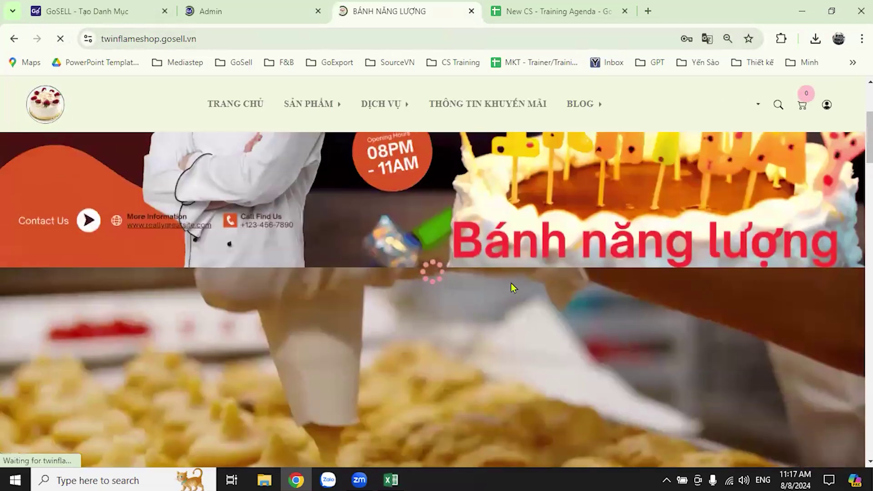
pyautogui.scroll(-6, 513, 288)
pyautogui.scroll(-6, 511, 291)
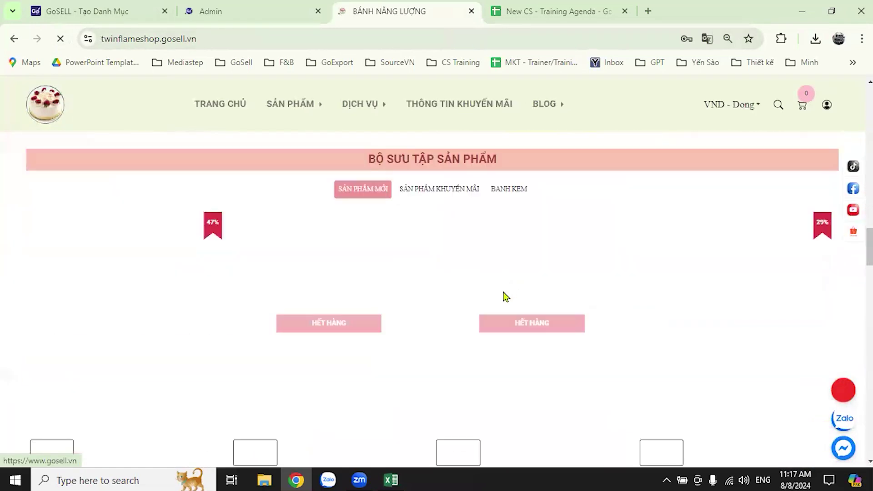
# Return to the theme editor and open the home page's Flash Sale section for editing
pyautogui.click(255, 11)
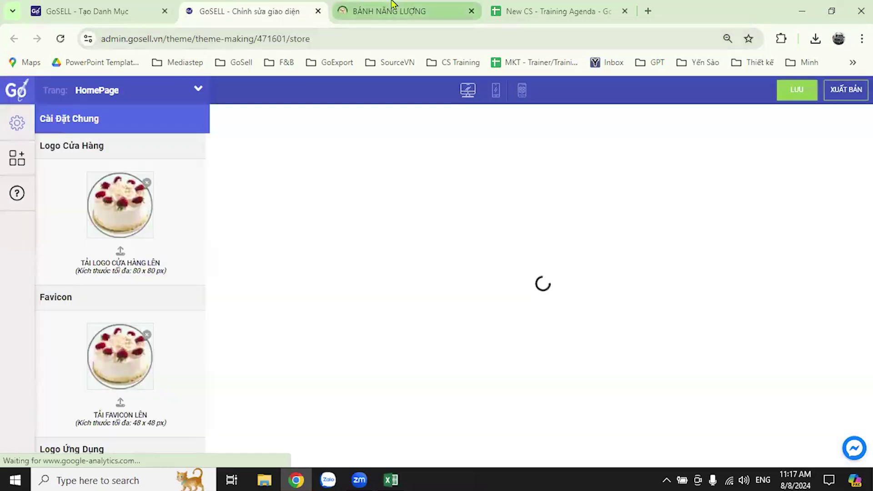
pyautogui.click(392, 11)
pyautogui.click(234, 11)
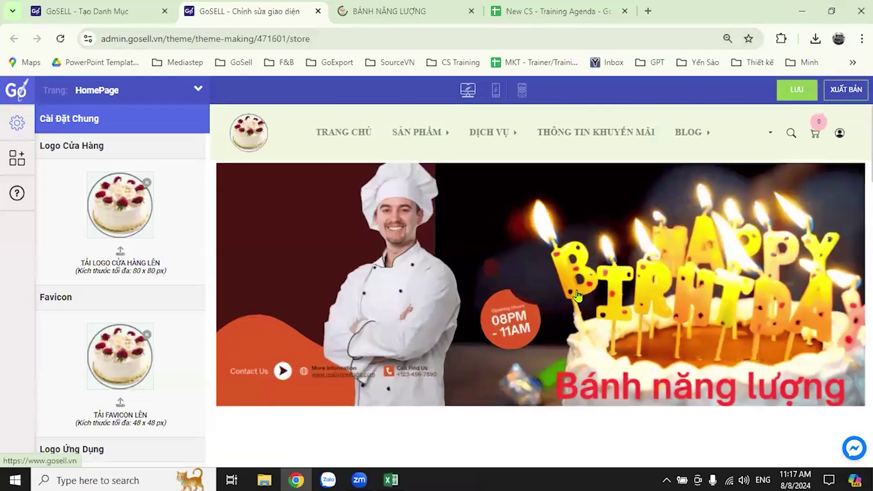
pyautogui.scroll(10, 575, 299)
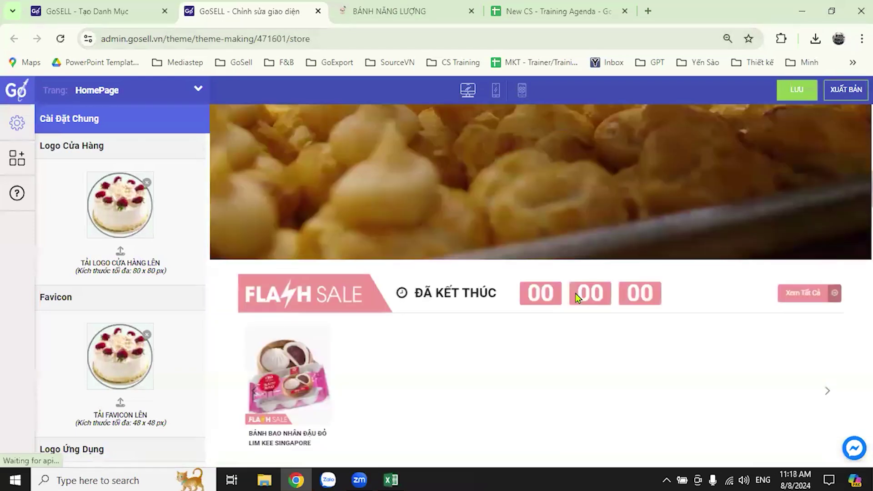
pyautogui.scroll(-3, 588, 243)
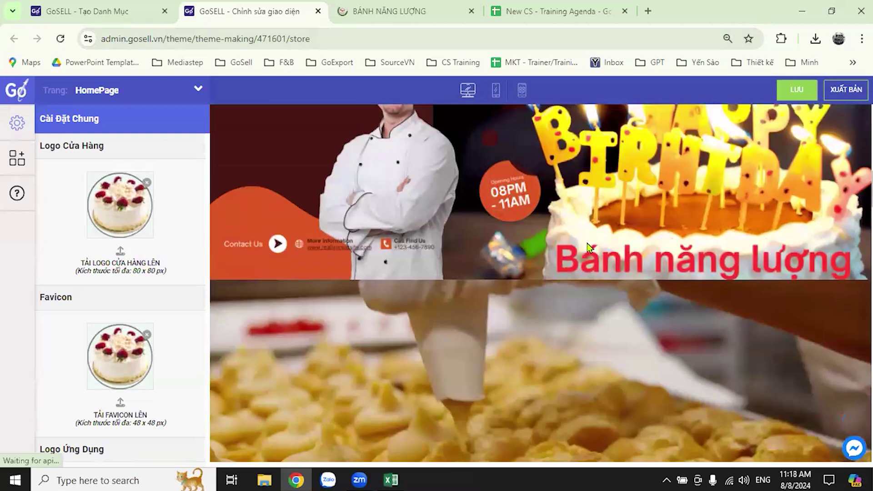
pyautogui.scroll(-5, 605, 253)
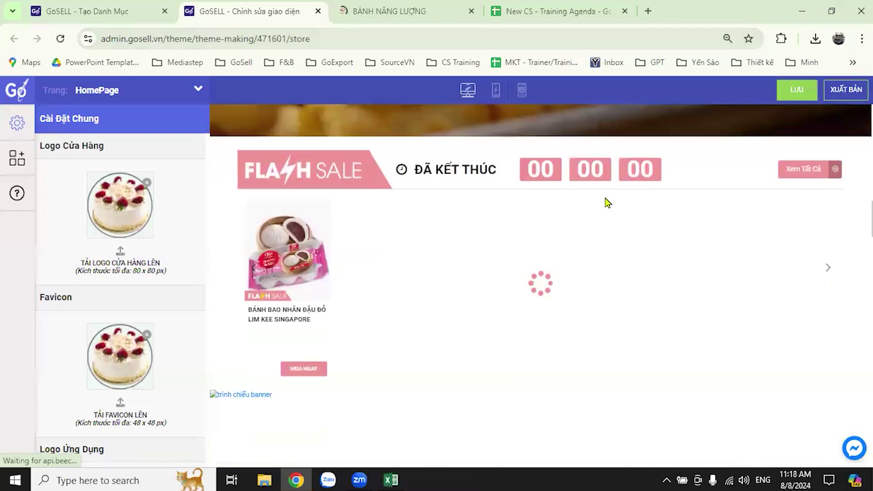
pyautogui.click(532, 265)
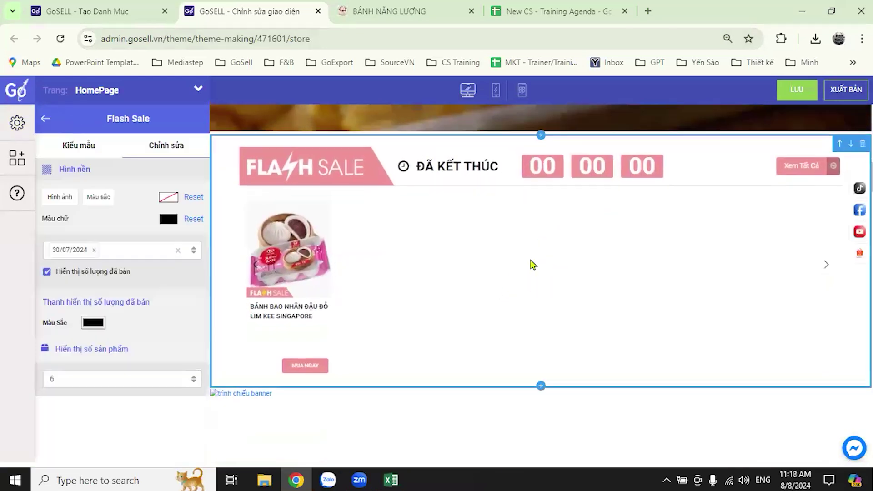
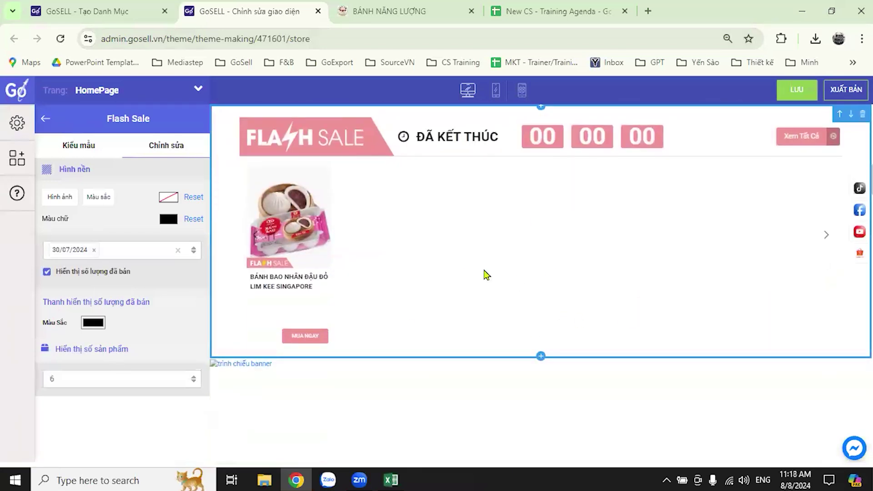
# Move the Flash Sale section above the video section, directly below the home page header
pyautogui.click(861, 114)
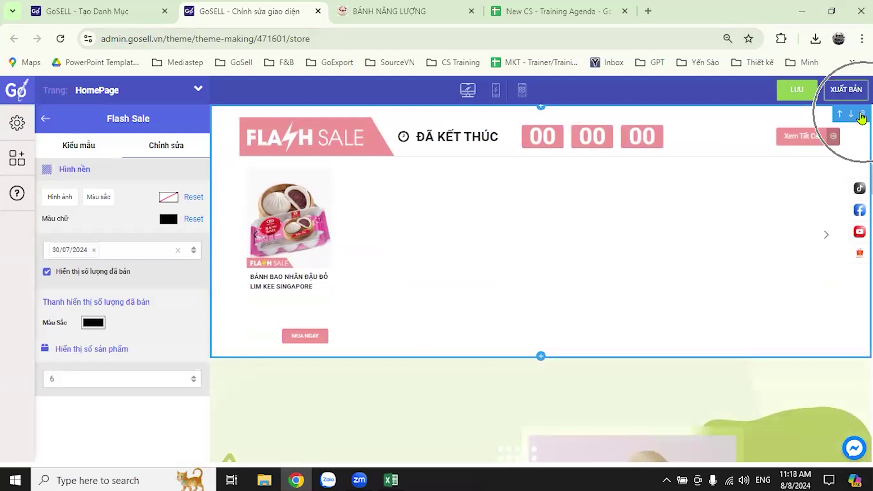
pyautogui.click(860, 117)
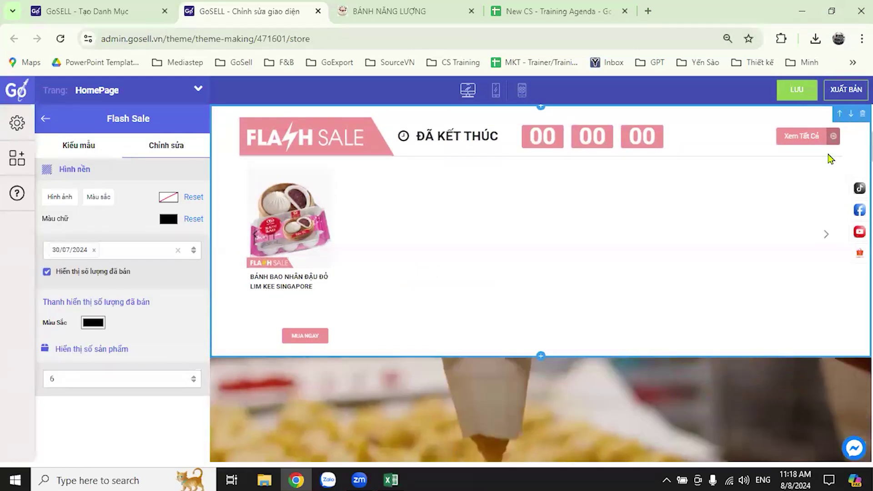
pyautogui.click(838, 118)
pyautogui.scroll(1, 600, 227)
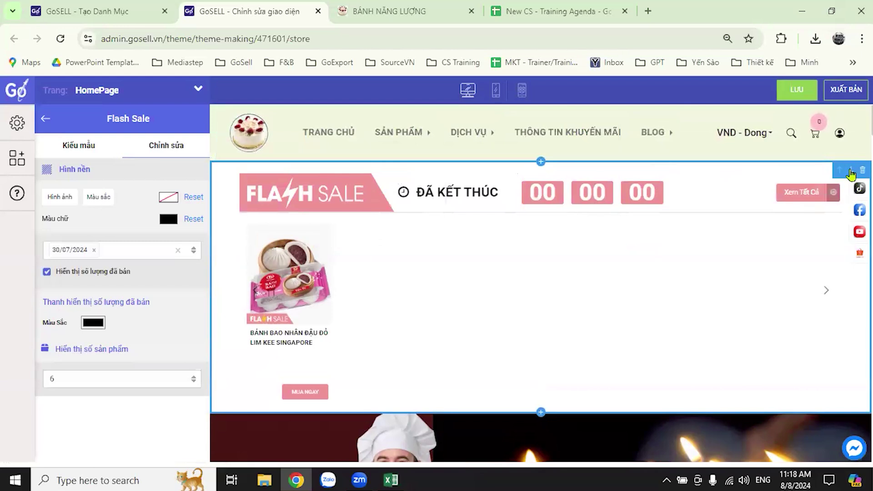
pyautogui.scroll(-1, 637, 254)
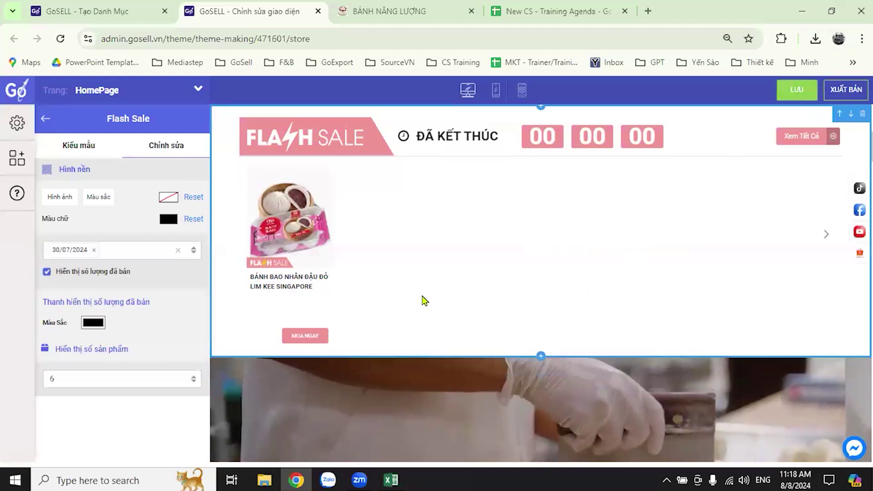
# Look through the home page preview, then open the list of editable sections and examine the available section types
pyautogui.scroll(-7, 457, 289)
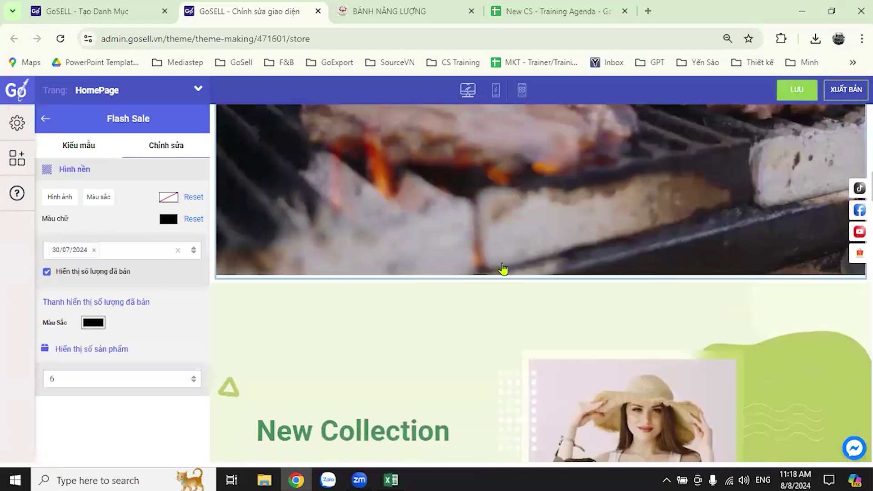
pyautogui.scroll(-10, 504, 272)
pyautogui.scroll(4, 510, 257)
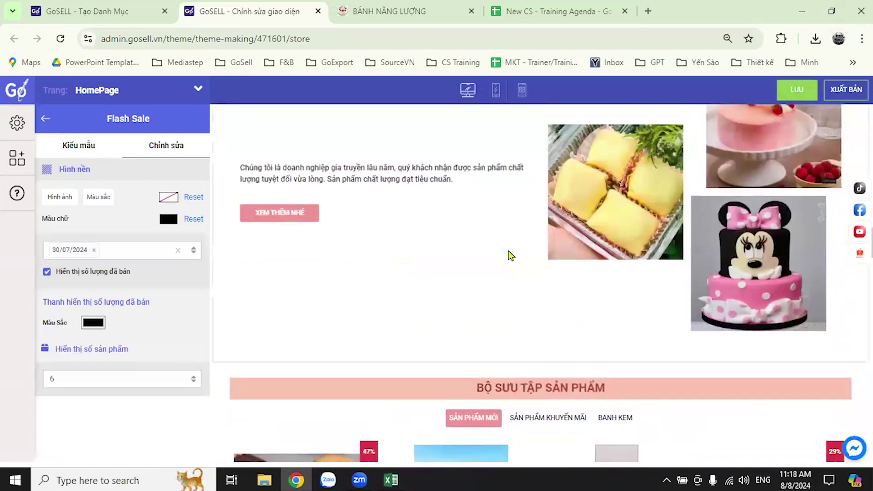
pyautogui.scroll(6, 509, 255)
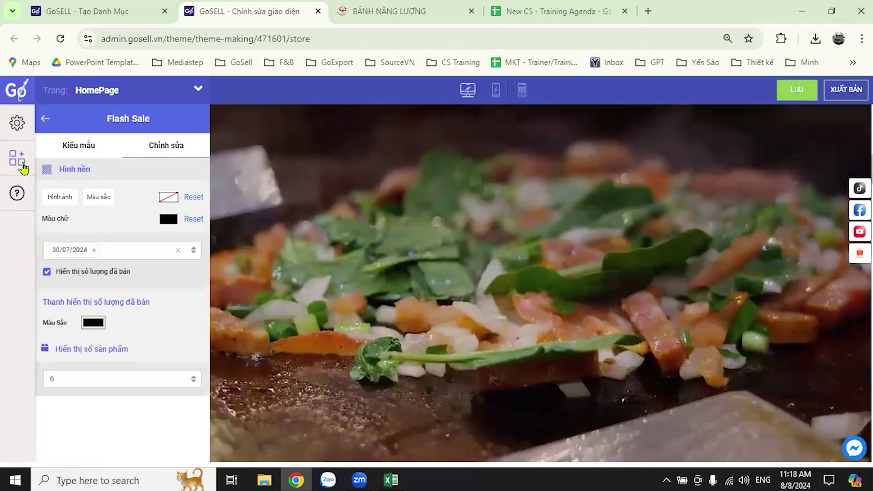
pyautogui.click(23, 168)
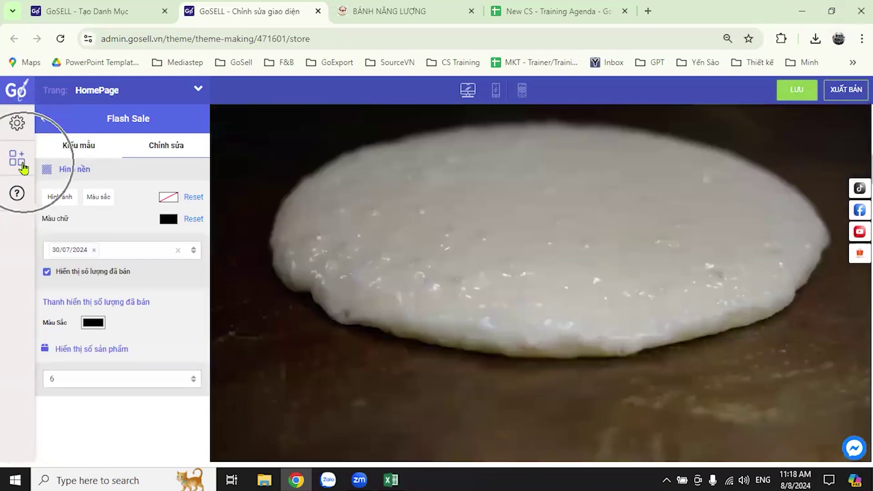
pyautogui.click(21, 167)
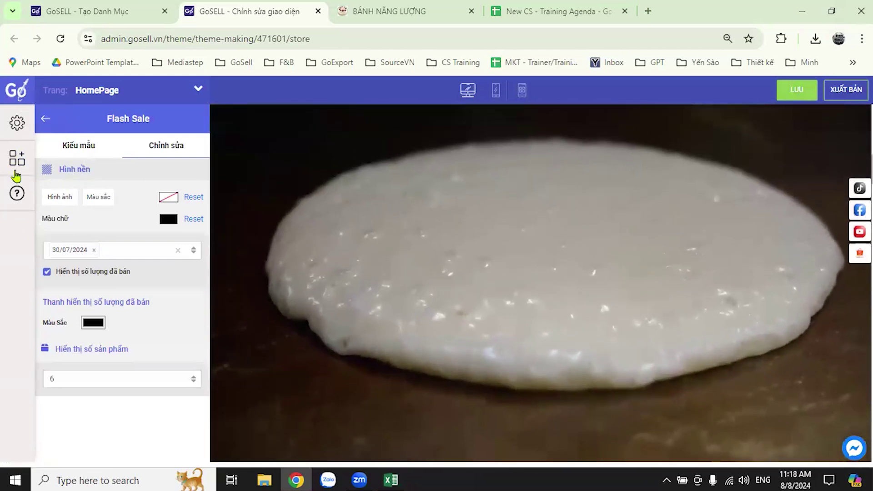
pyautogui.click(16, 175)
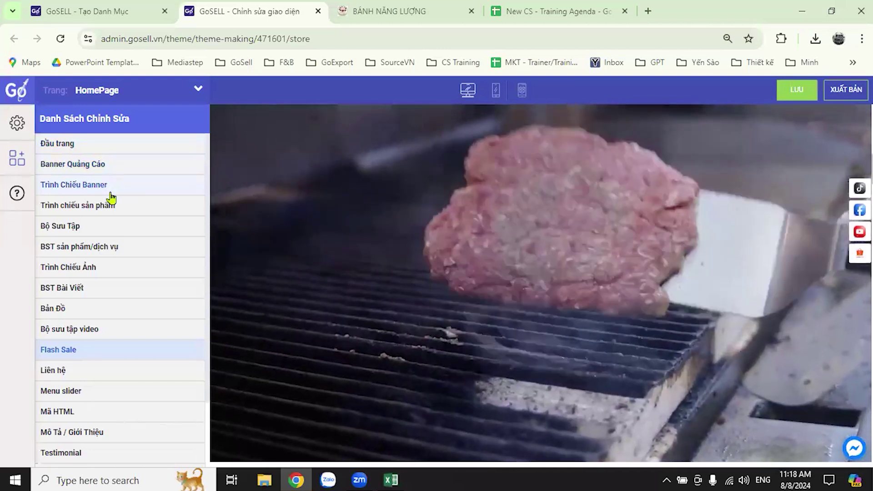
pyautogui.scroll(-2, 95, 268)
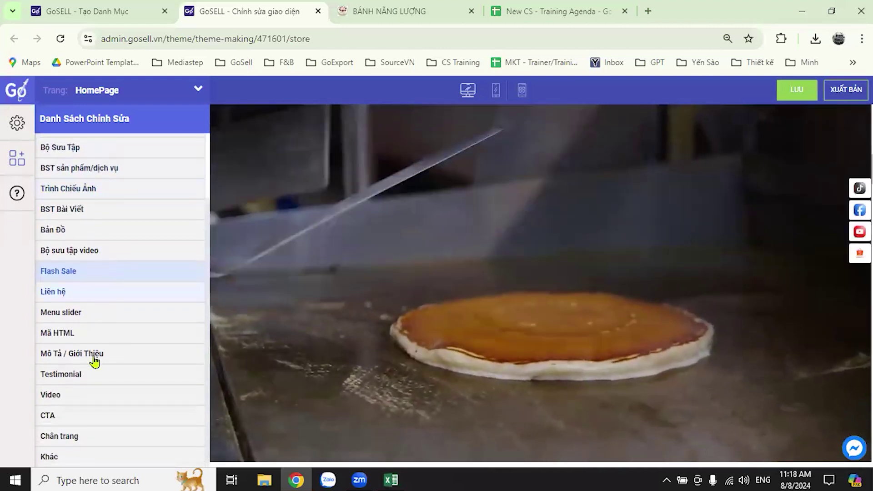
pyautogui.scroll(-5, 500, 279)
pyautogui.scroll(5, 523, 276)
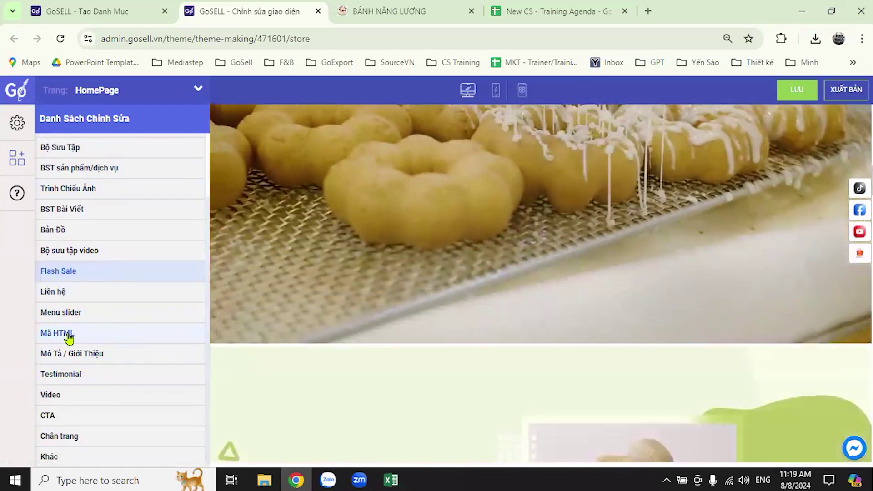
pyautogui.scroll(1, 402, 285)
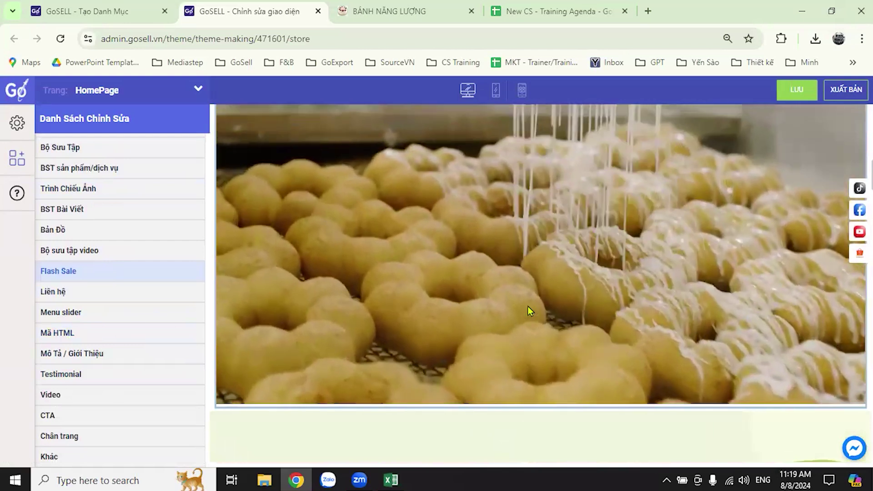
# Open the video section's Mã HTML settings, read through its embedded code and return to the section list
pyautogui.click(529, 308)
pyautogui.scroll(-3, 148, 270)
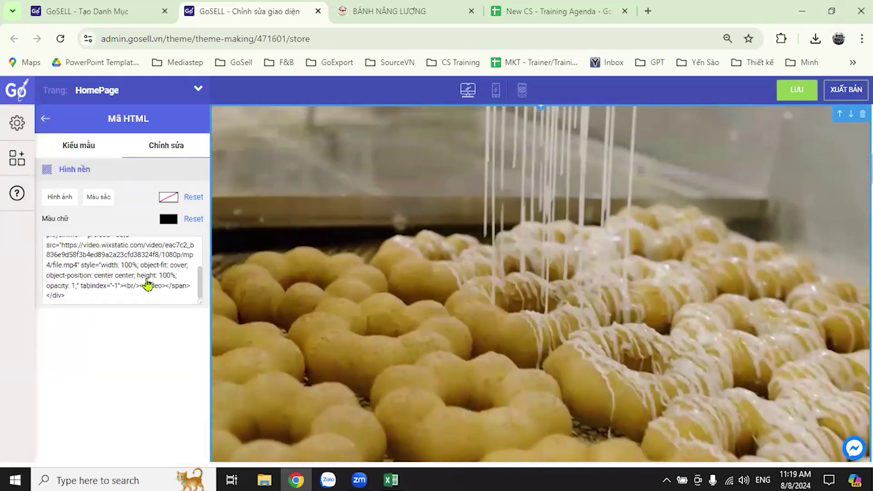
pyautogui.scroll(3, 130, 303)
pyautogui.scroll(-3, 81, 271)
pyautogui.click(45, 122)
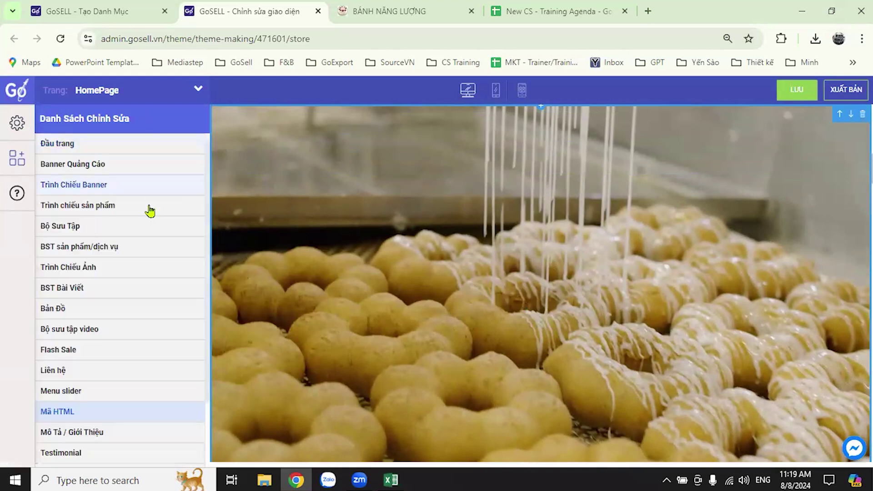
# Open the Bài viết Blog section for editing and set its background colour to light pink, RGB 249, 215, 215
pyautogui.scroll(-2, 123, 255)
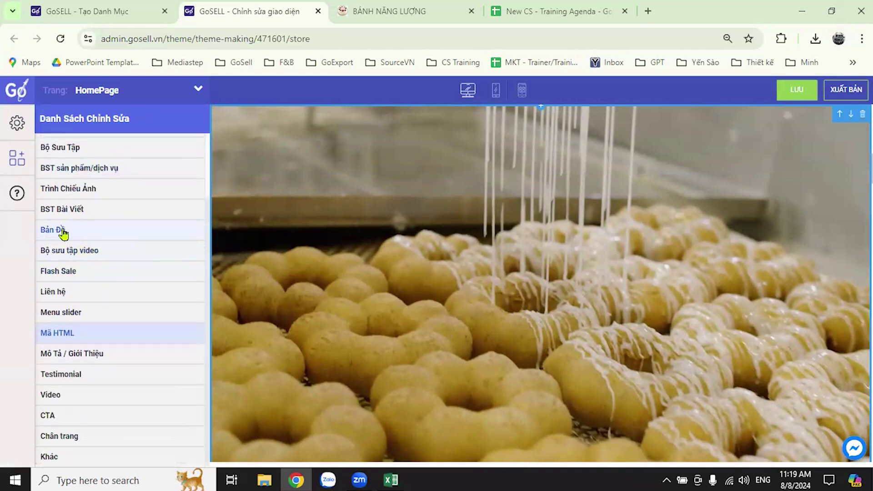
pyautogui.scroll(-15, 463, 295)
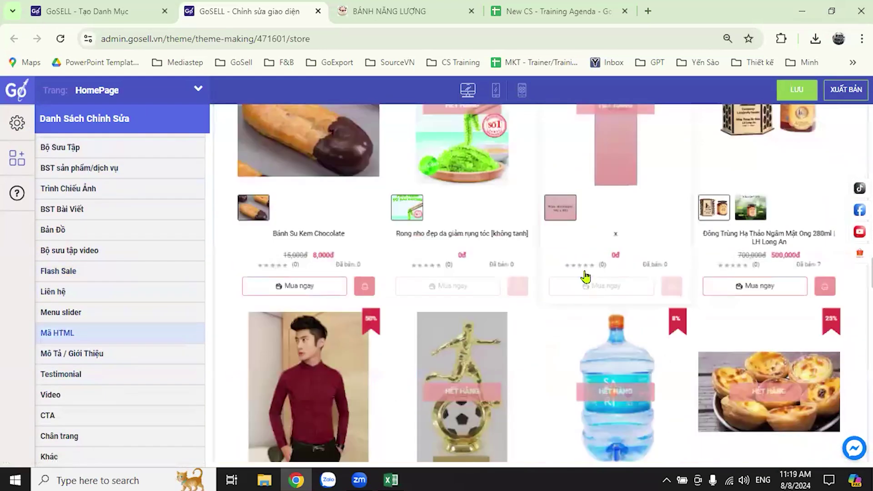
pyautogui.scroll(-20, 586, 276)
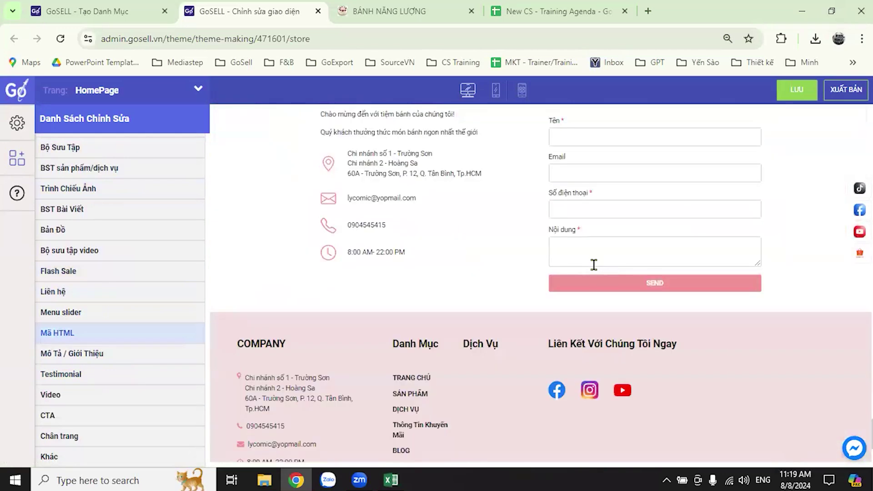
pyautogui.scroll(7, 593, 264)
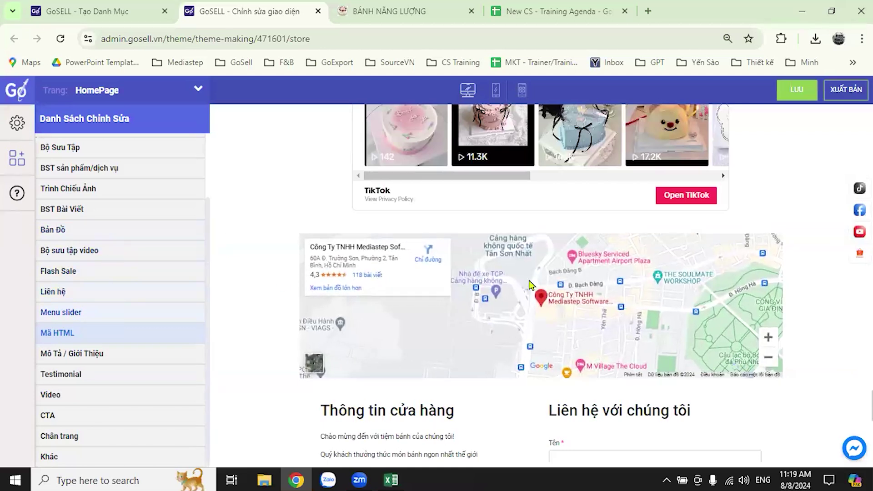
pyautogui.scroll(10, 530, 284)
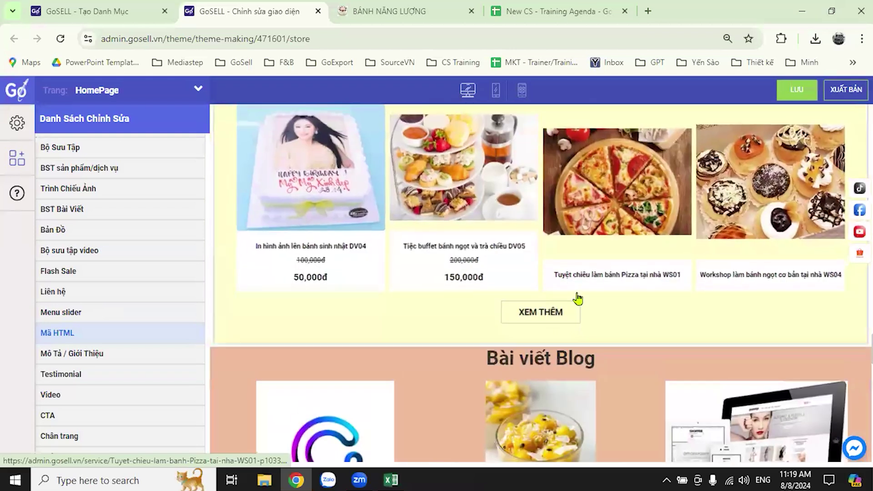
pyautogui.scroll(-2, 577, 299)
pyautogui.click(460, 359)
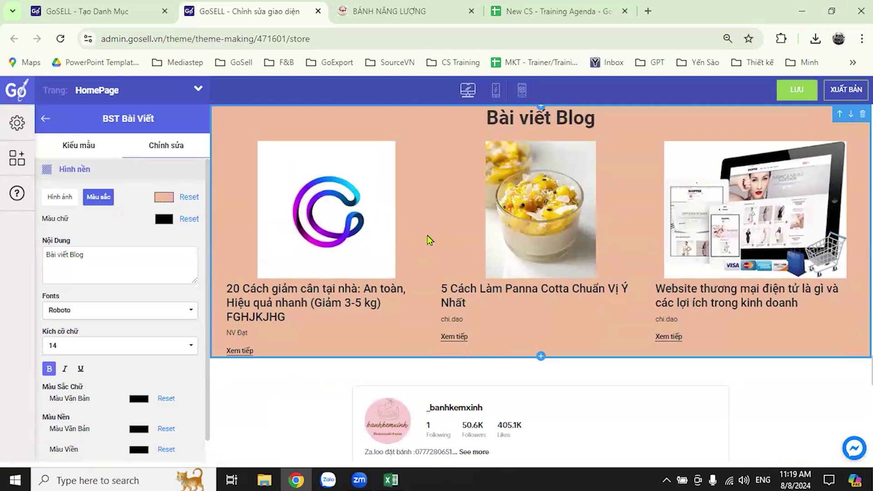
pyautogui.scroll(2, 428, 240)
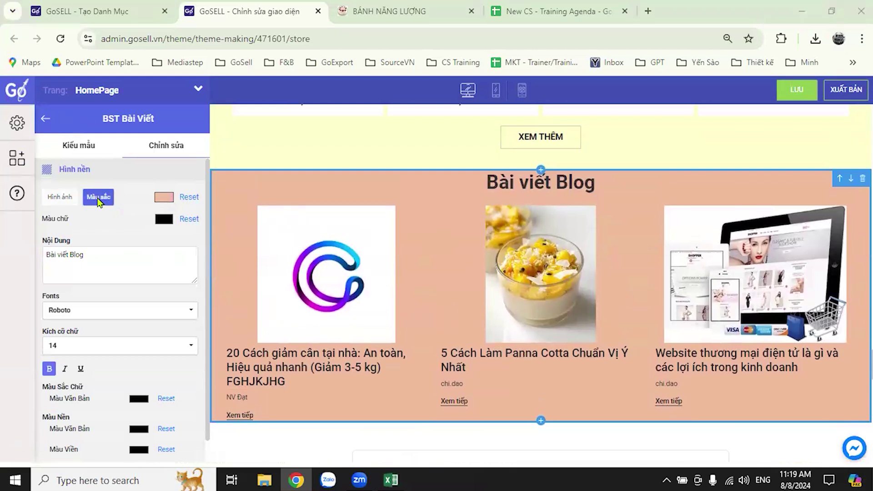
pyautogui.press('Escape')
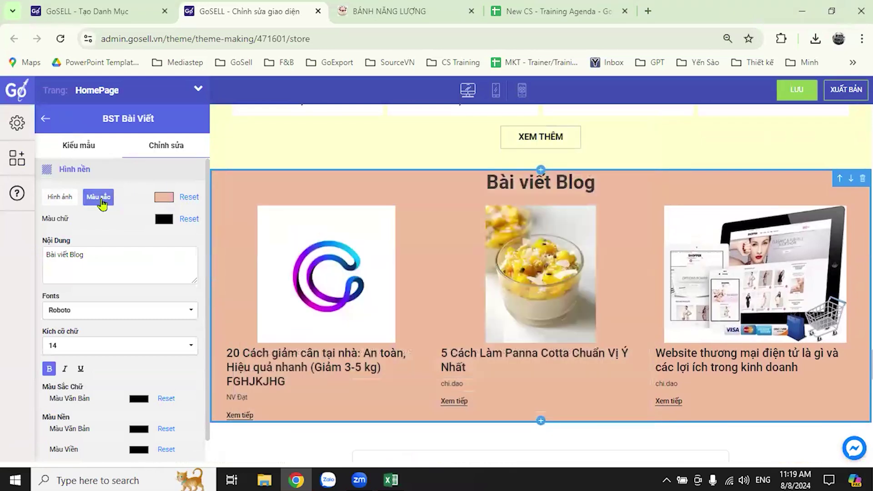
pyautogui.click(167, 198)
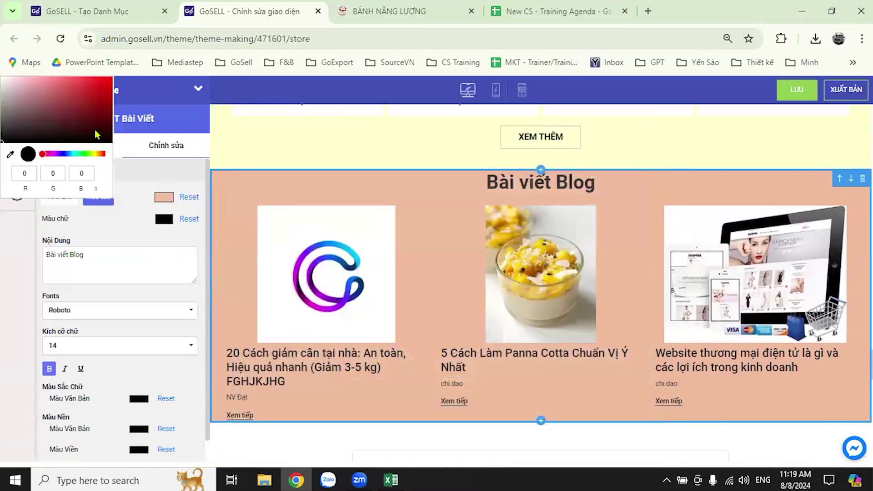
pyautogui.click(18, 80)
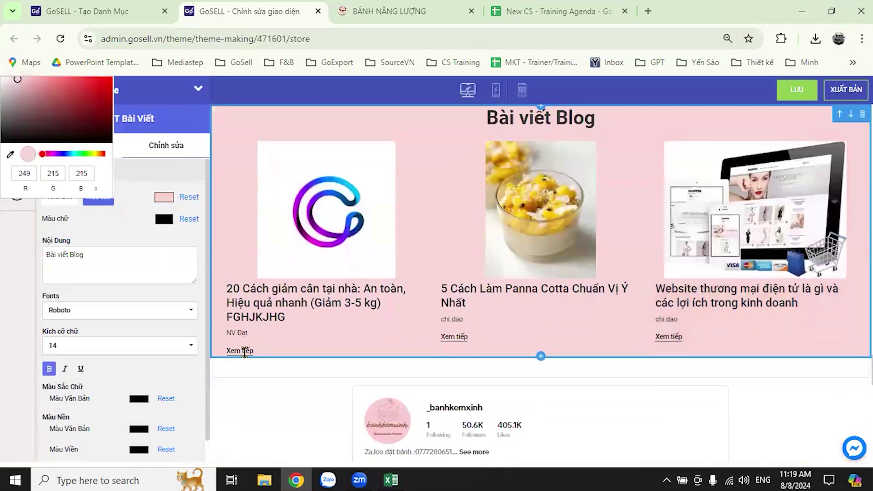
pyautogui.click(178, 249)
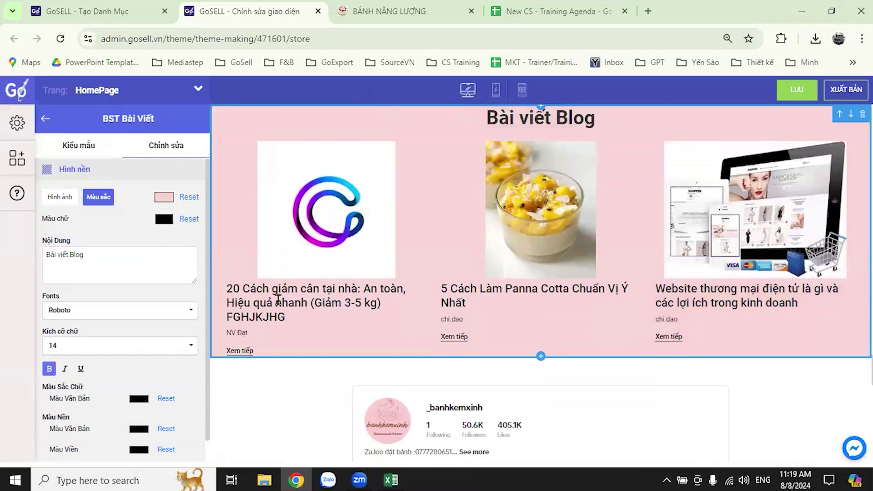
# Change the blog section's title to "Mẹo vặt cho người làm bánh" and check it in the preview
pyautogui.scroll(5, 278, 300)
pyautogui.scroll(-4, 341, 306)
pyautogui.scroll(-1, 137, 252)
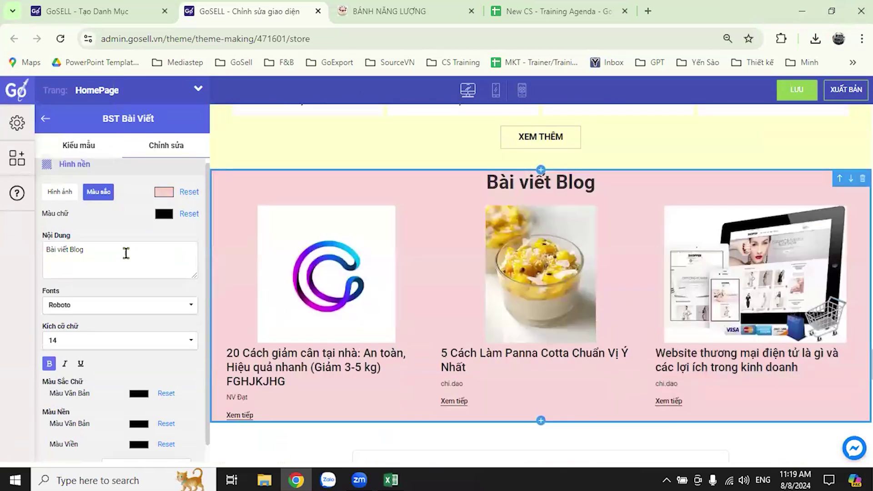
pyautogui.tripleClick(114, 230)
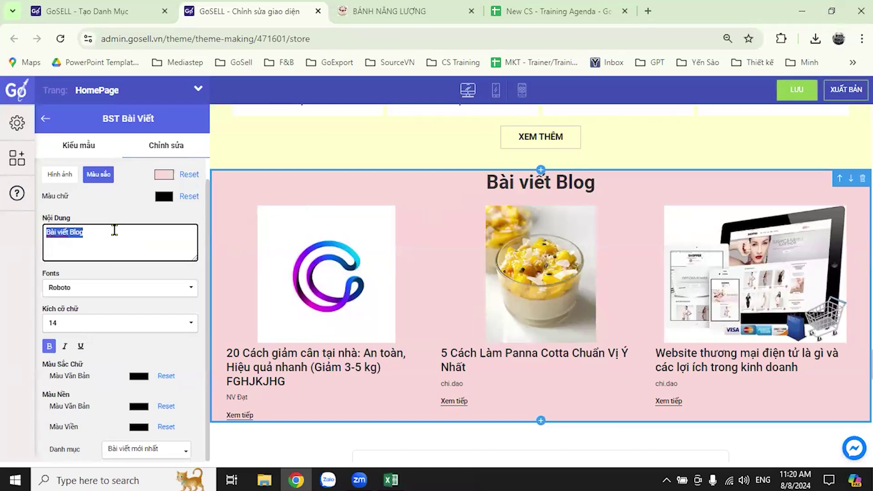
pyautogui.write('Meo vặt cho người làm bánh')
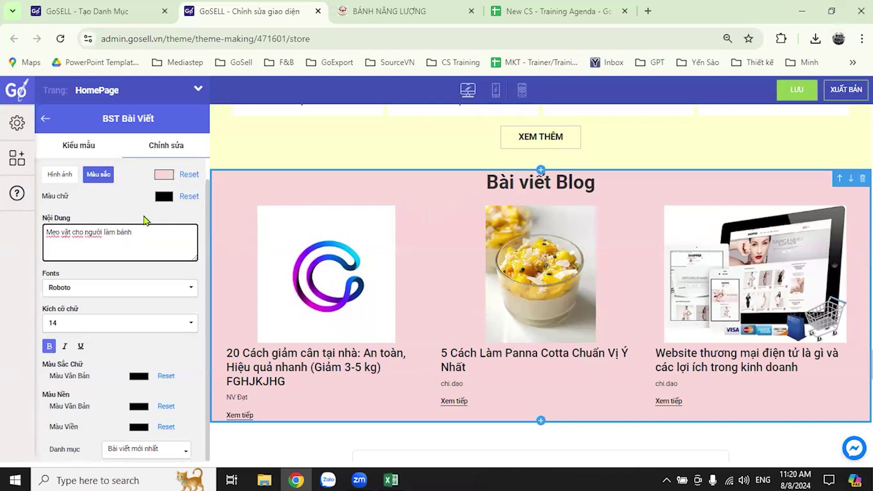
pyautogui.click(144, 220)
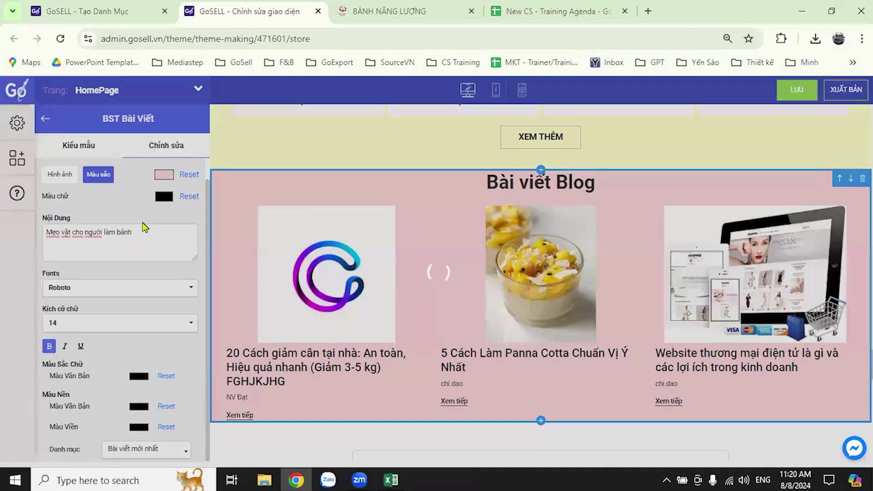
pyautogui.scroll(1, 551, 151)
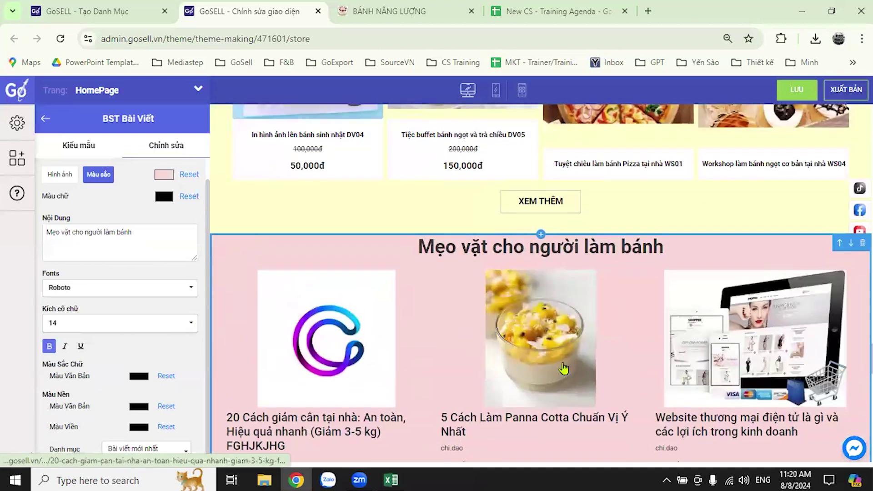
pyautogui.scroll(-1, 491, 332)
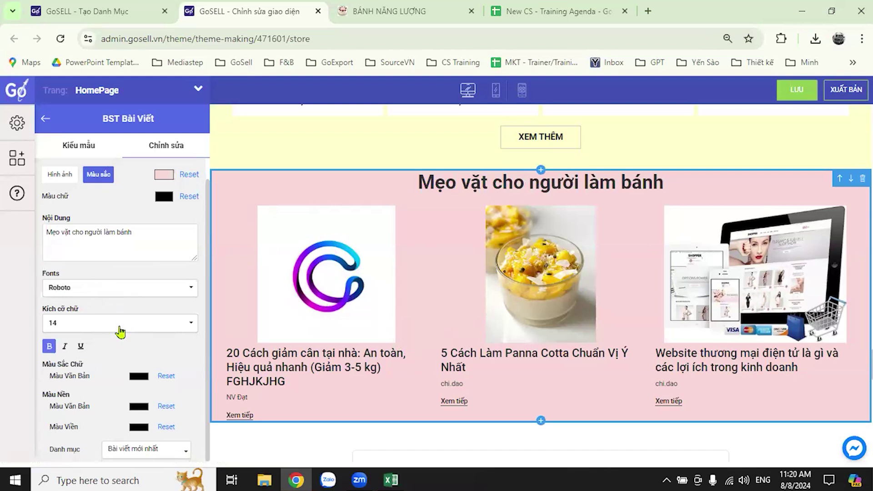
pyautogui.scroll(1, 121, 334)
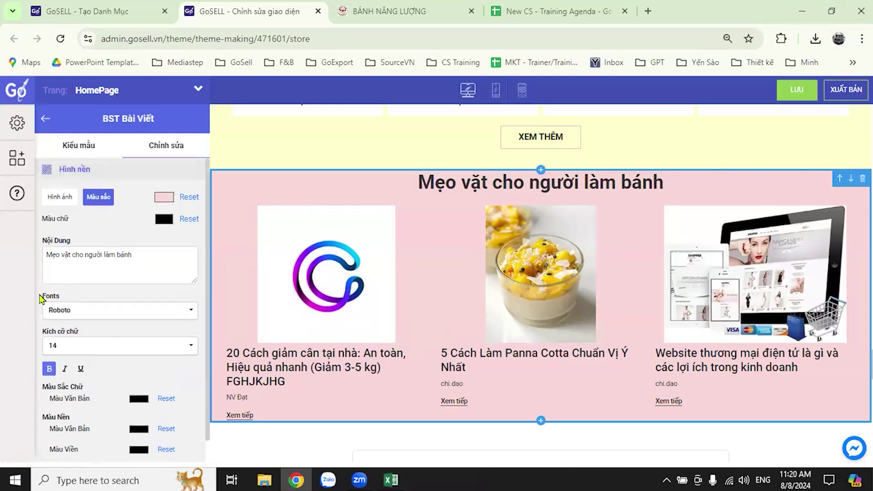
# Return to the list of editable sections and look through the home page preview from the blog section back to the main banner
pyautogui.click(46, 120)
pyautogui.scroll(3, 455, 293)
pyautogui.scroll(10, 476, 296)
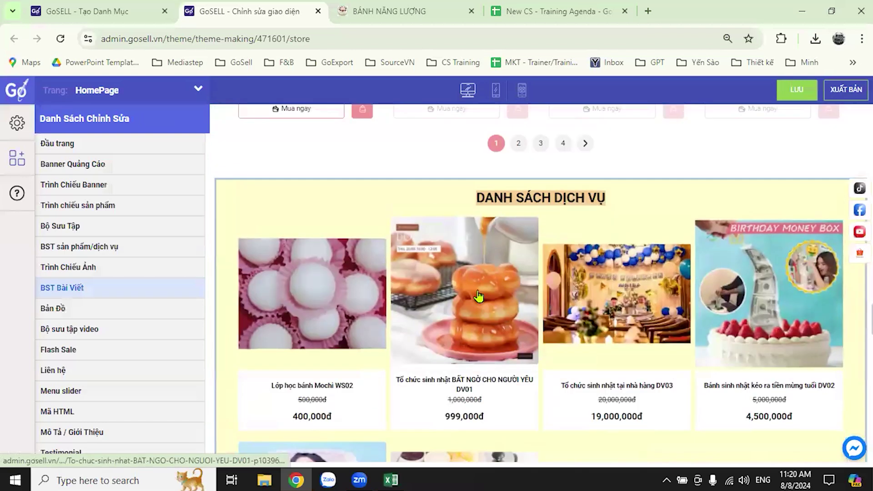
pyautogui.scroll(6, 459, 298)
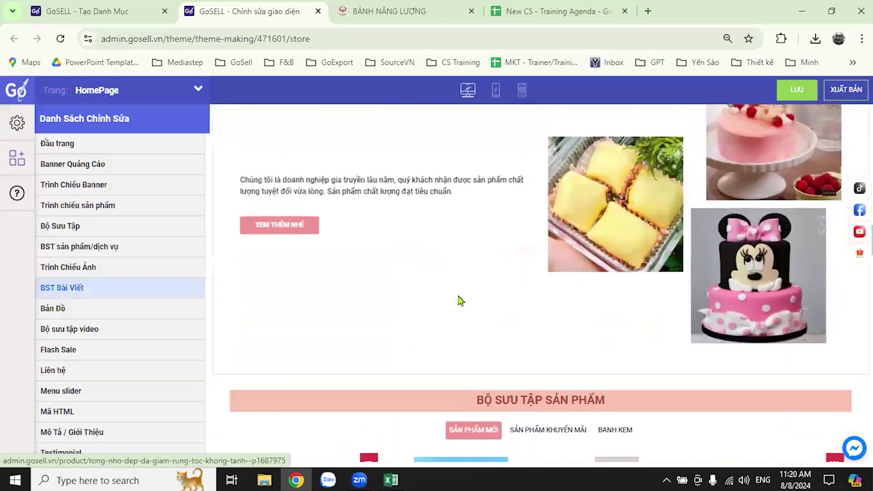
pyautogui.scroll(3, 470, 346)
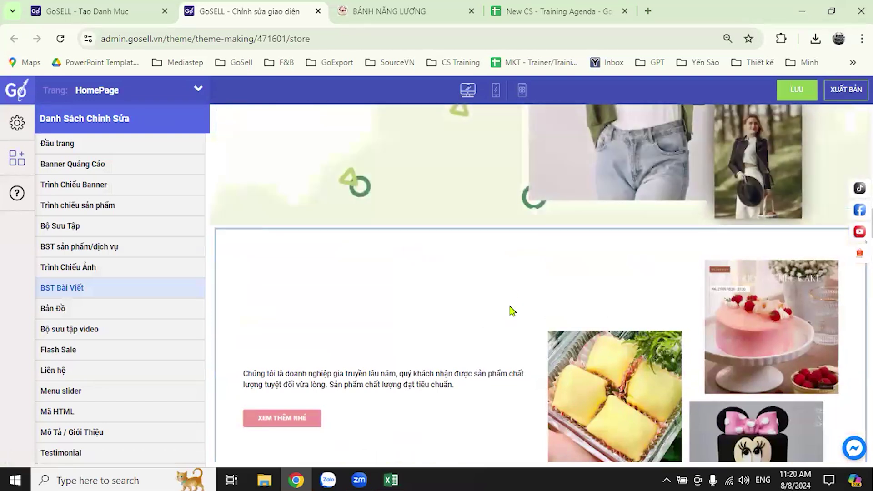
pyautogui.scroll(6, 467, 344)
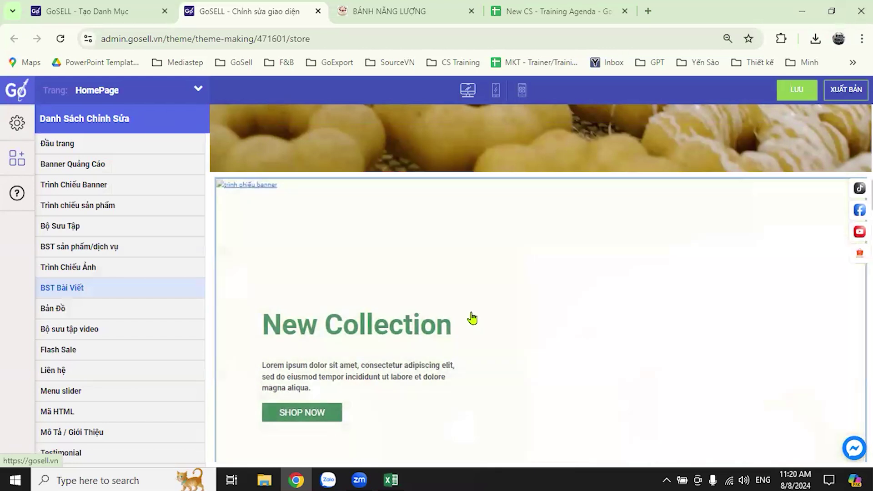
pyautogui.scroll(2, 473, 320)
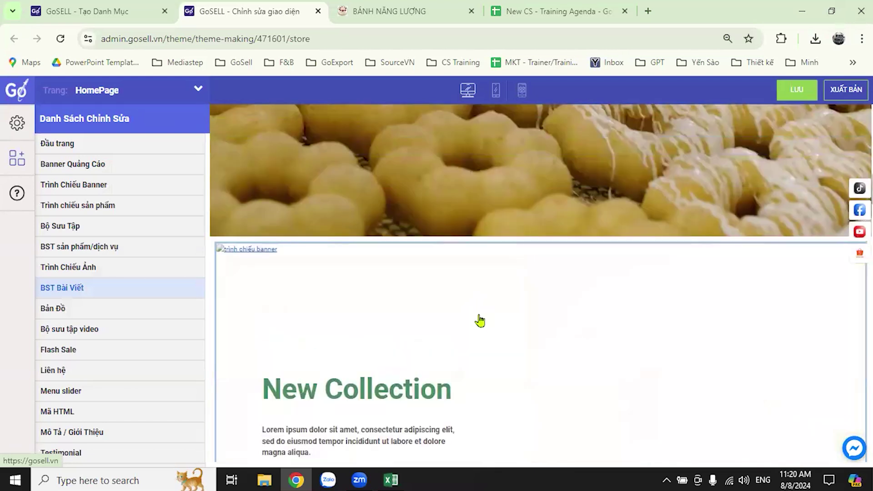
pyautogui.scroll(4, 479, 319)
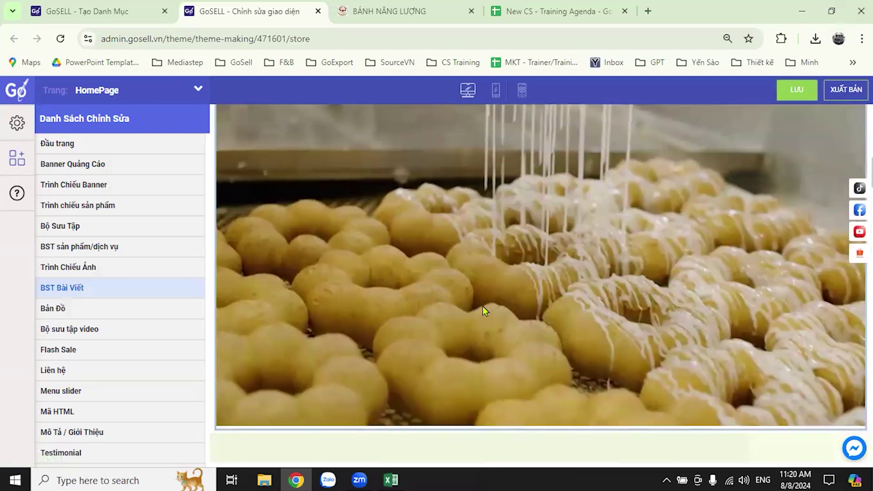
pyautogui.scroll(3, 482, 307)
pyautogui.scroll(10, 484, 320)
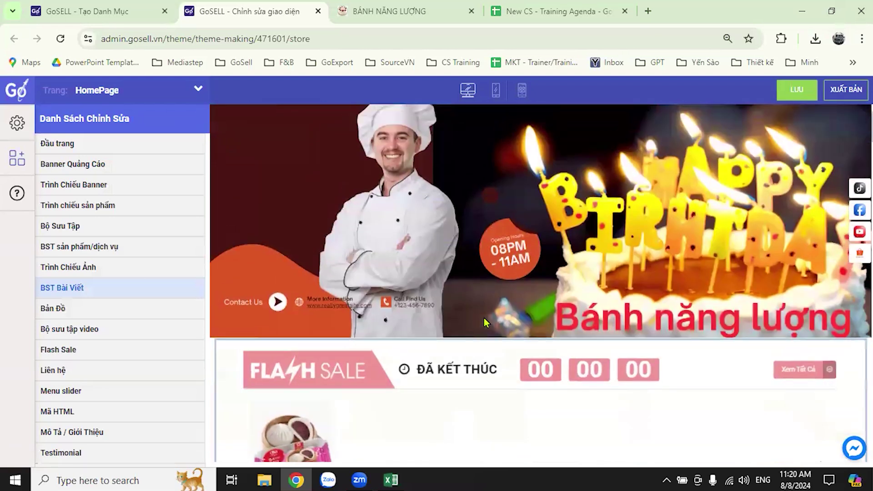
# Check the Flash Sale section under the main banner in the preview and save the home page design
pyautogui.scroll(-1, 485, 323)
pyautogui.scroll(-5, 484, 323)
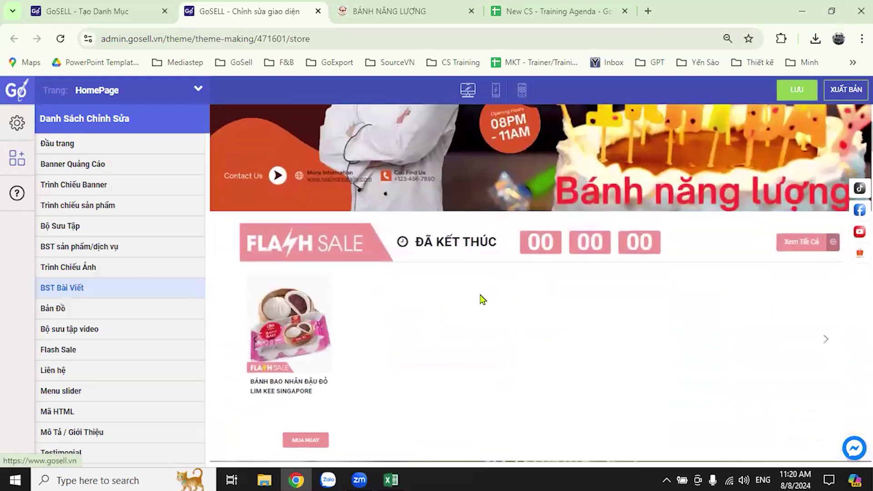
pyautogui.scroll(6, 596, 279)
pyautogui.click(795, 90)
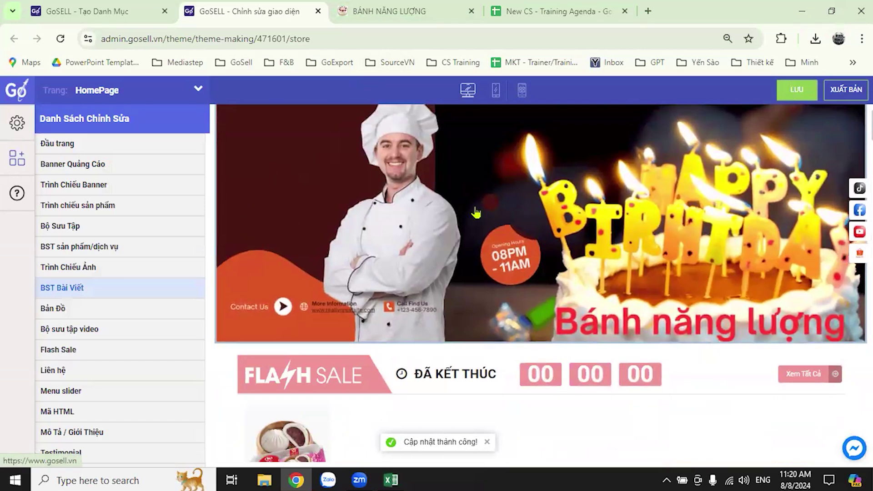
# Switch to the live BÁNH NĂNG LƯỢNG storefront and compare its home page with the theme editor's preview
pyautogui.click(409, 12)
pyautogui.scroll(-5, 327, 315)
pyautogui.scroll(2, 321, 300)
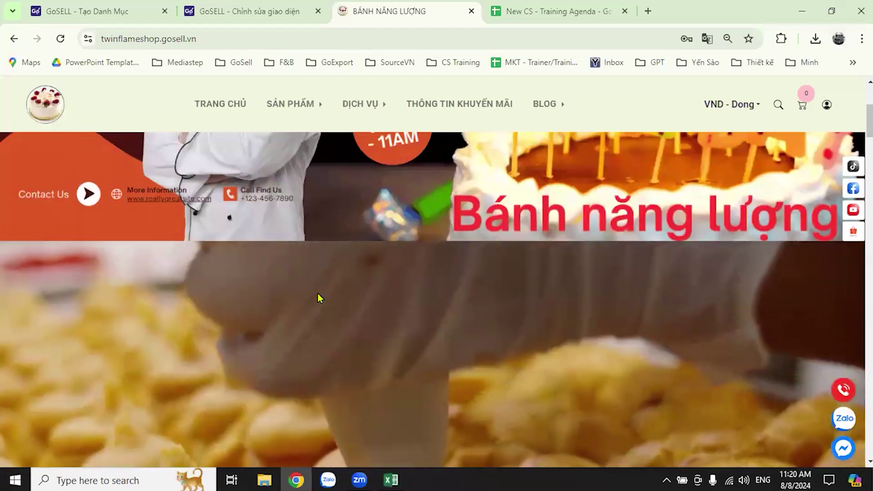
pyautogui.click(241, 11)
pyautogui.click(389, 12)
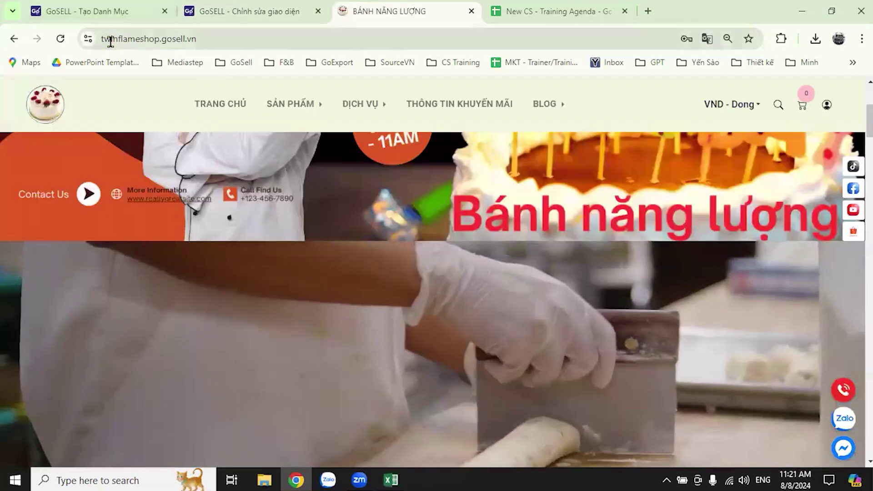
pyautogui.click(249, 14)
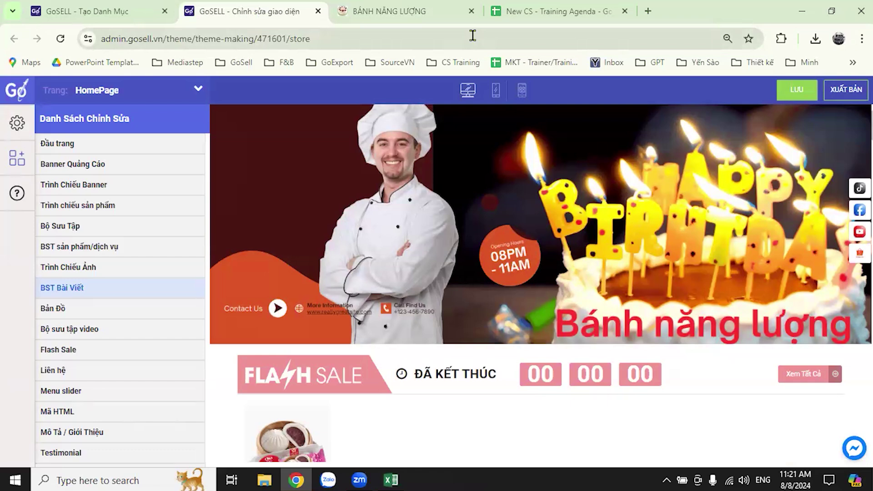
pyautogui.click(400, 11)
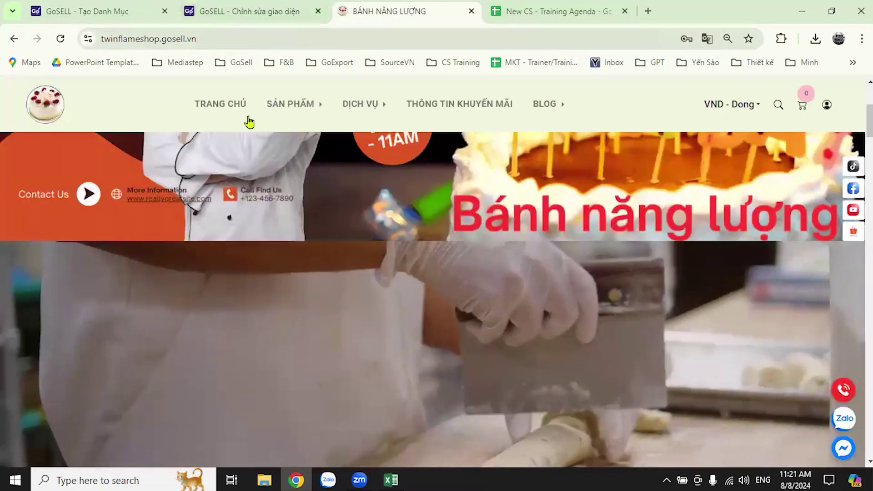
pyautogui.scroll(-15, 370, 274)
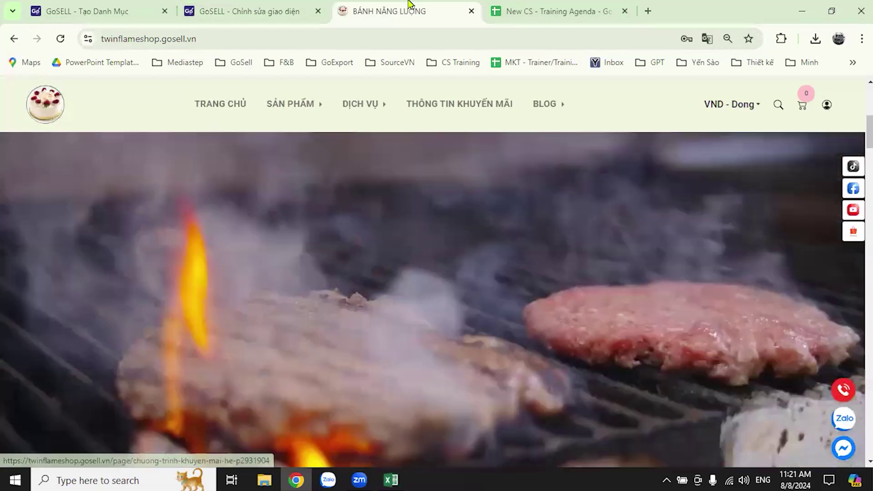
pyautogui.click(290, 7)
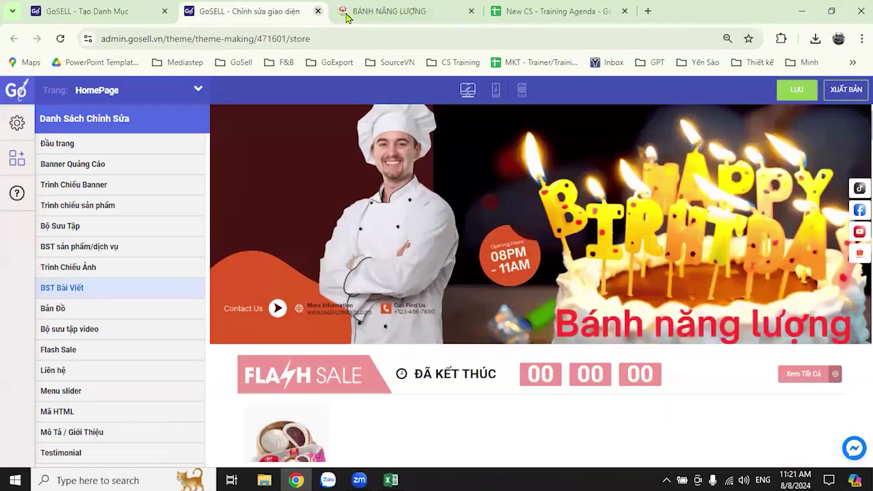
pyautogui.click(347, 18)
# Open the online store's Tên Miền settings in the GoSELL admin and examine the new domain field
pyautogui.click(130, 10)
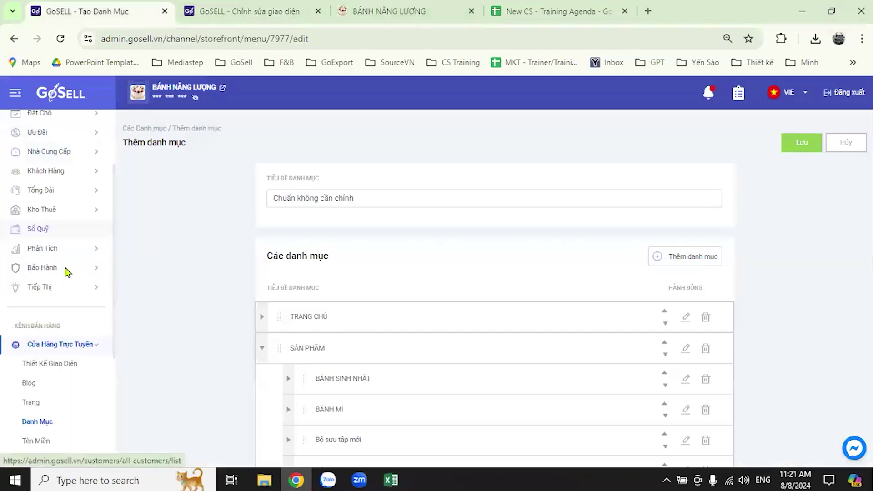
pyautogui.scroll(-4, 65, 272)
pyautogui.click(49, 275)
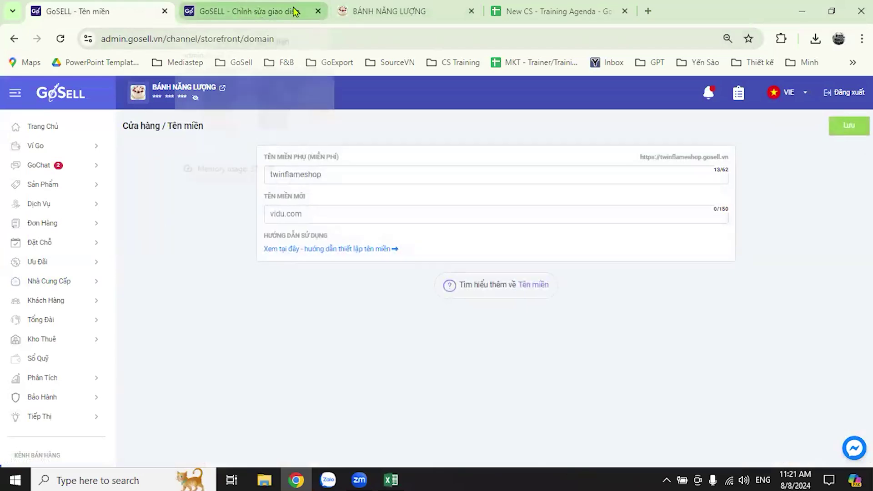
pyautogui.scroll(-6, 59, 305)
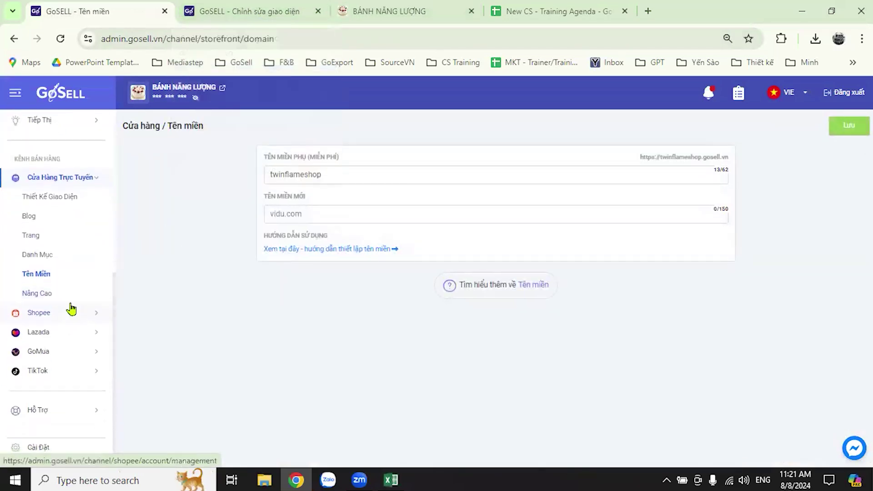
pyautogui.click(52, 278)
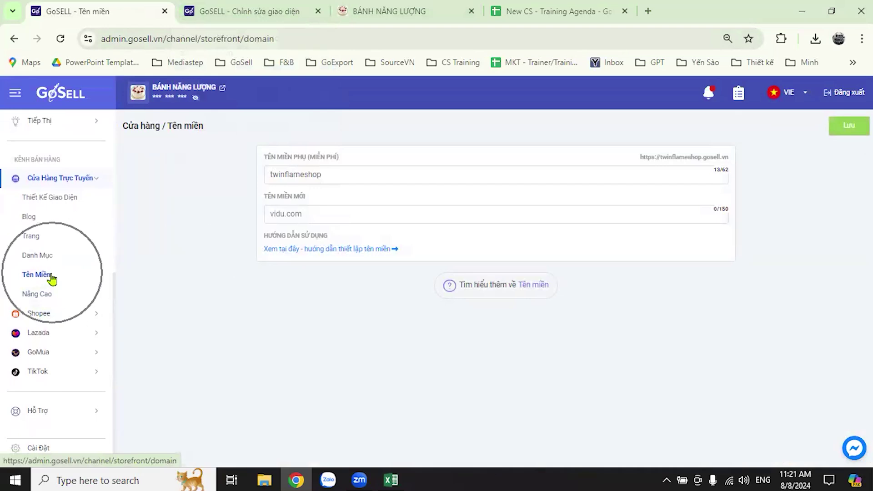
pyautogui.click(306, 216)
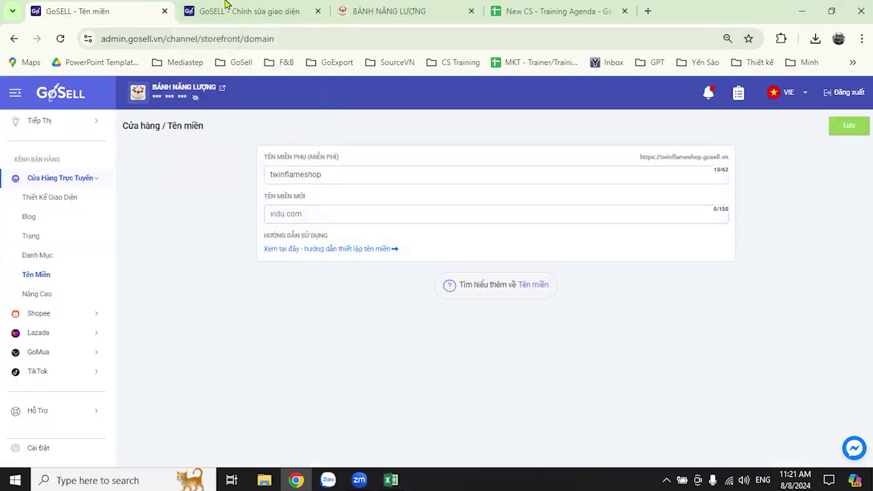
# Highlight the gosell.vn part of the live storefront's address and return to the domain settings to compare
pyautogui.click(390, 11)
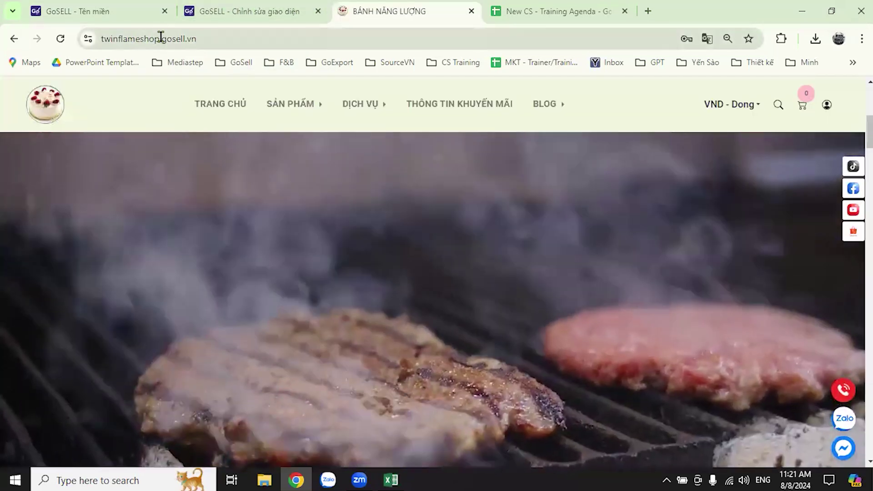
pyautogui.moveTo(162, 38); pyautogui.dragTo(209, 40)
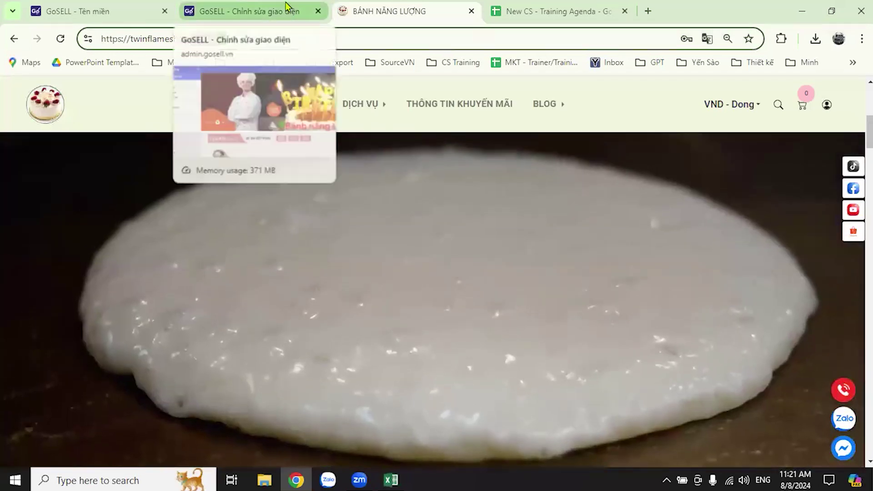
pyautogui.click(286, 11)
pyautogui.click(100, 11)
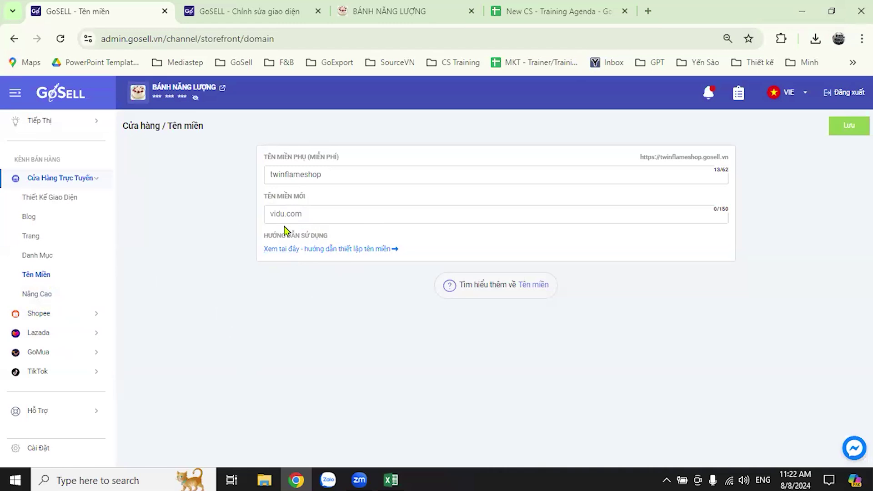
# Look over the live storefront's home page around the Flash Sale and New Collection sections
pyautogui.click(389, 11)
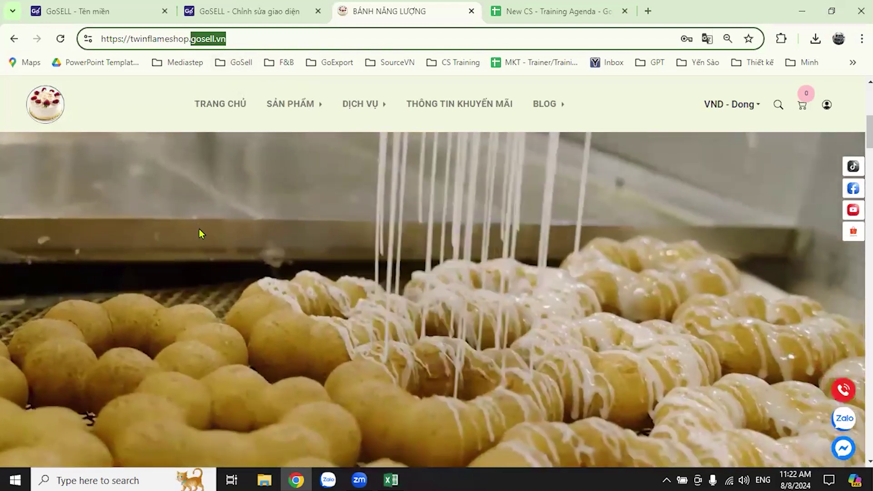
pyautogui.scroll(-5, 360, 279)
pyautogui.scroll(-4, 360, 279)
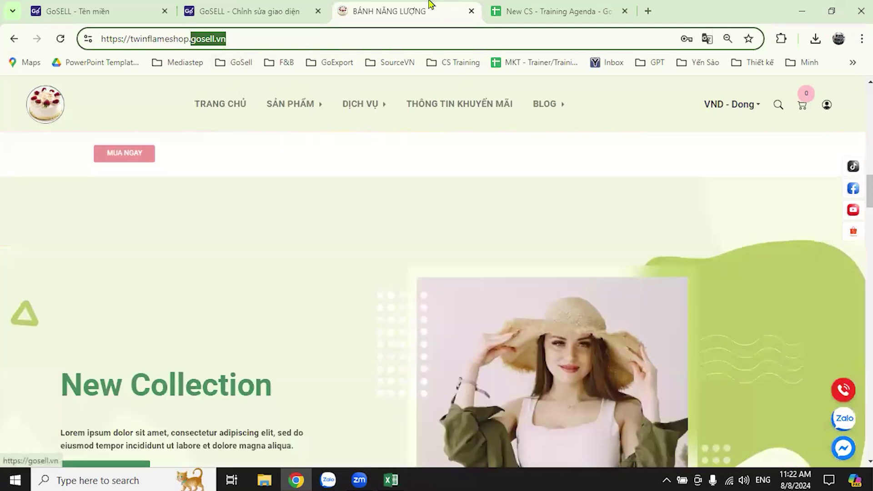
pyautogui.scroll(5, 399, 245)
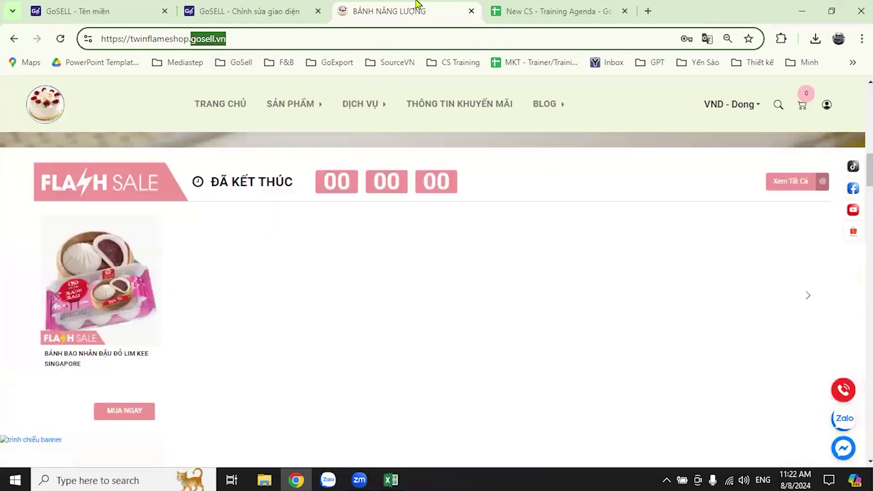
# Switch to the New CS - Training Agenda spreadsheet and review the Lesson 2 topics on products, services and web design
pyautogui.click(572, 10)
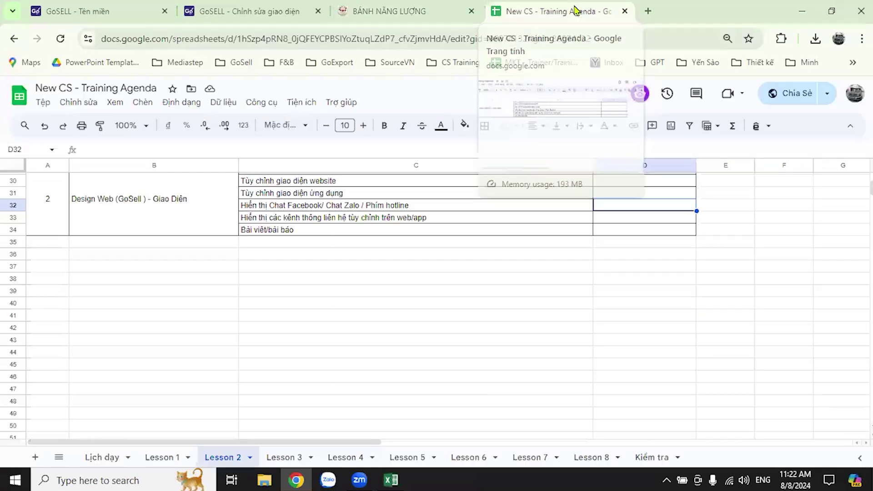
pyautogui.scroll(6, 668, 288)
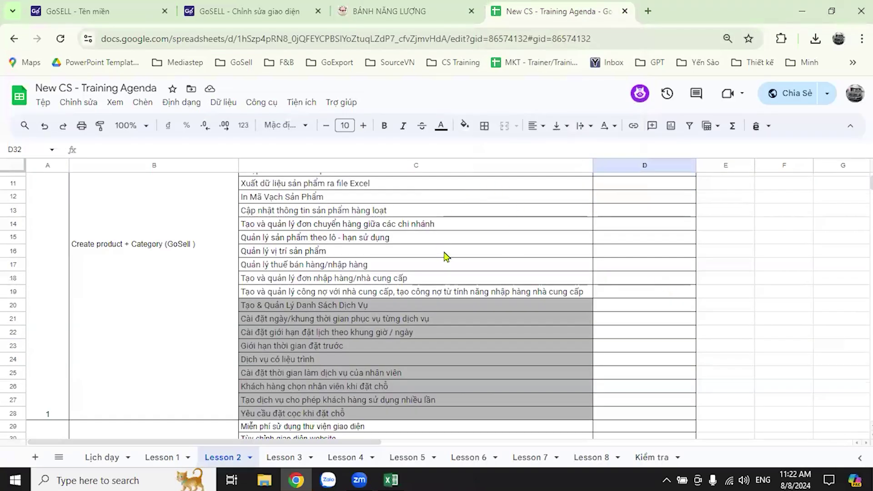
pyautogui.scroll(-3, 444, 255)
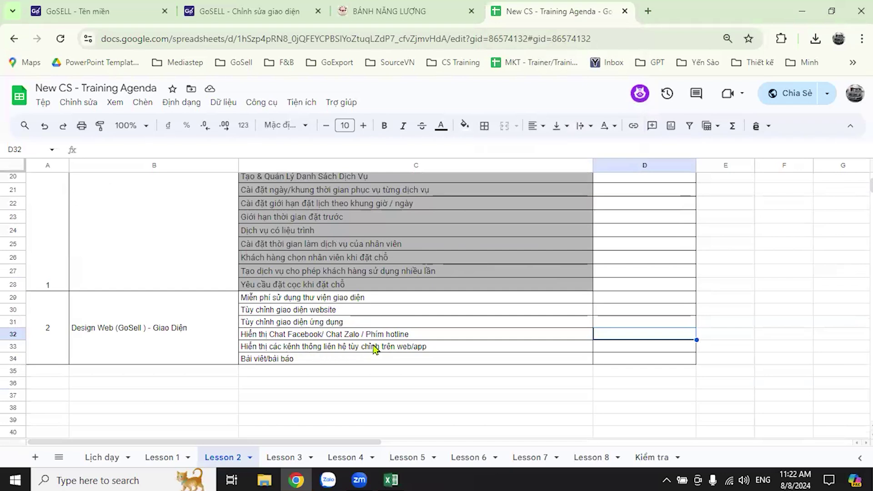
pyautogui.scroll(2, 397, 322)
pyautogui.scroll(-5, 400, 337)
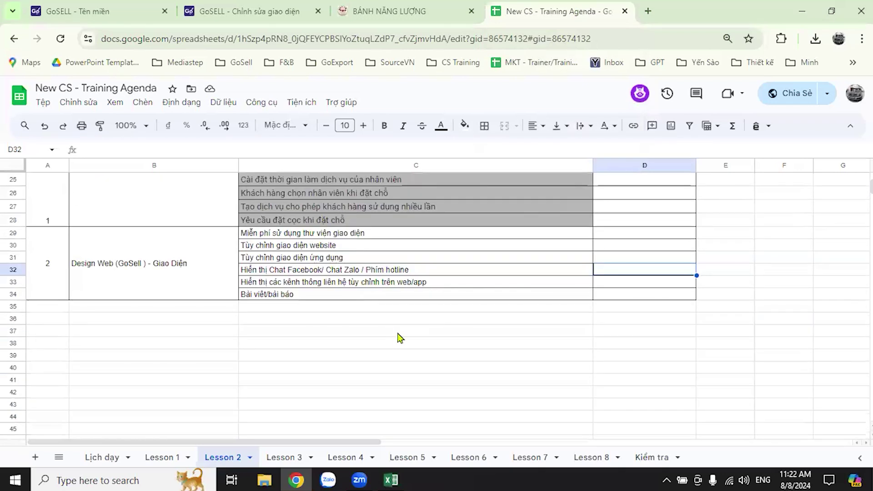
pyautogui.scroll(6, 322, 274)
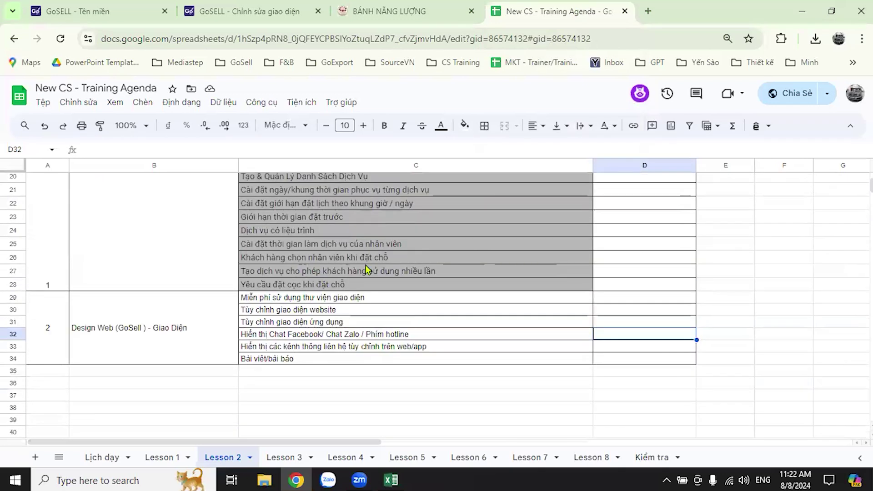
pyautogui.scroll(-2, 373, 269)
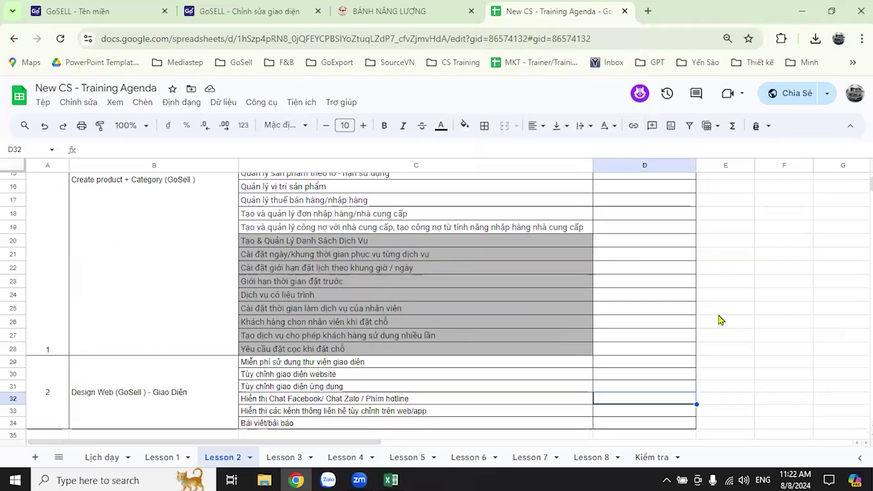
pyautogui.scroll(2, 446, 311)
pyautogui.scroll(2, 459, 300)
pyautogui.scroll(-2, 472, 285)
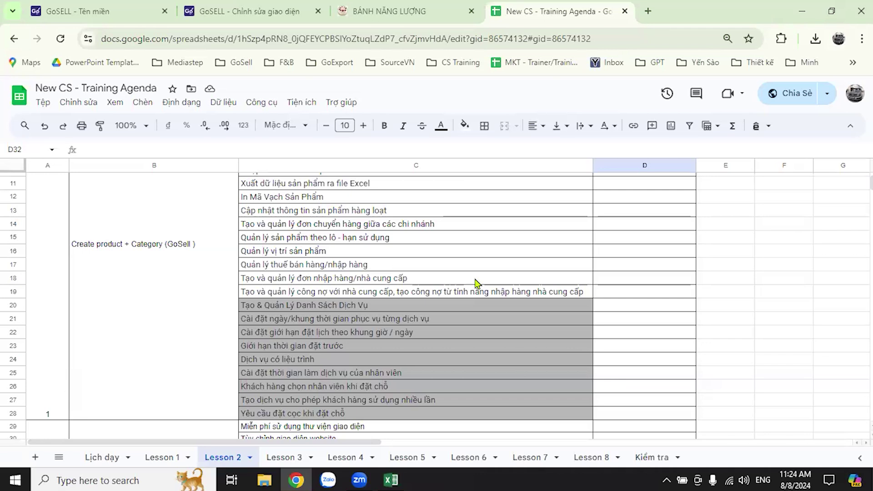
# Select the lot-expiry and product-location topics in C15:C16 of the agenda, and switch back to the GoSELL admin
pyautogui.click(482, 250)
pyautogui.keyDown('shift'); pyautogui.click(455, 237); pyautogui.keyUp('shift')
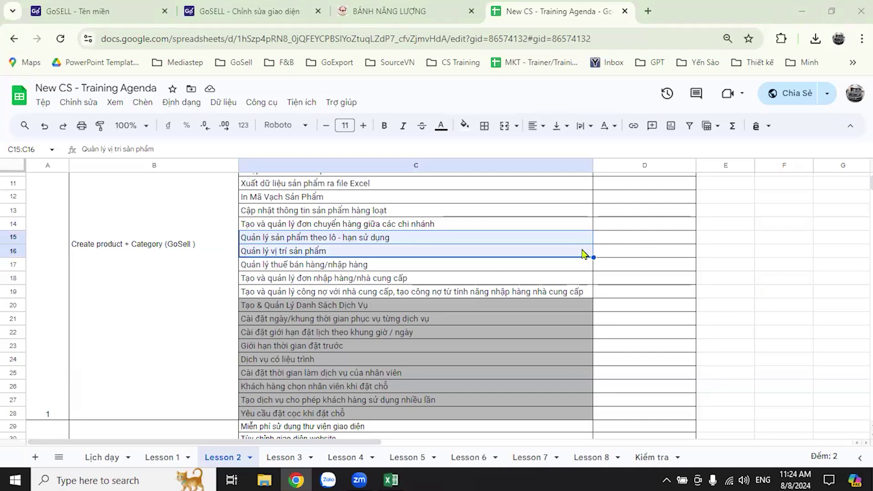
pyautogui.click(158, 10)
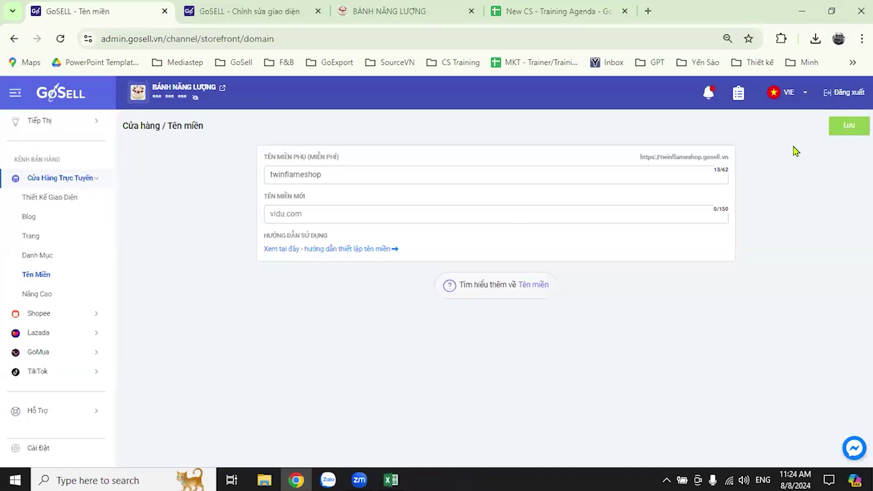
# Open the admin home page and highlight the admin.gosell.vn part of its address
pyautogui.scroll(6, 69, 218)
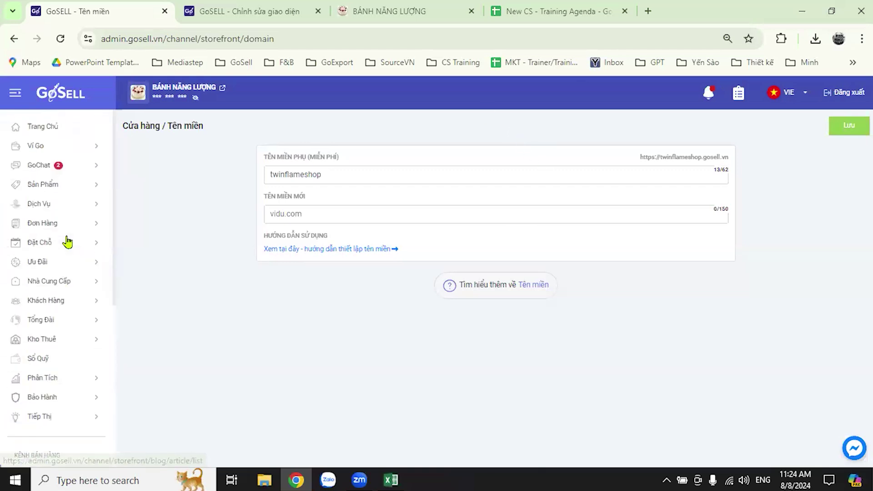
pyautogui.click(71, 134)
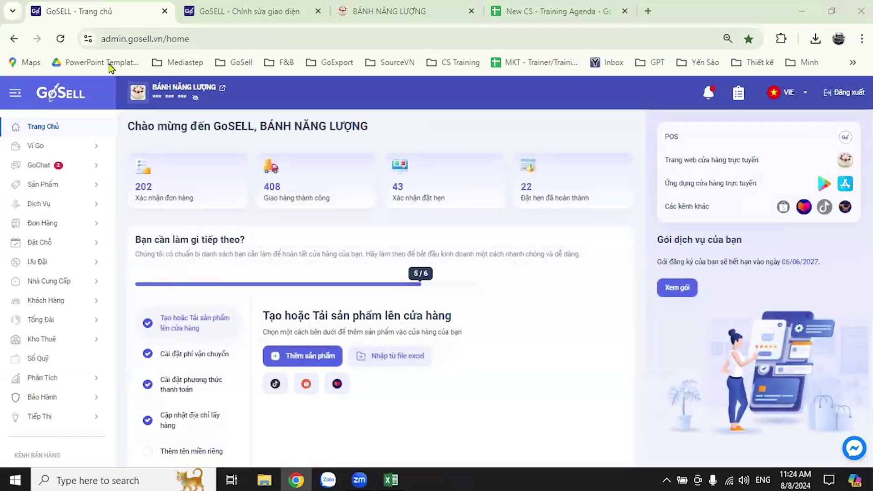
pyautogui.moveTo(101, 39); pyautogui.dragTo(164, 39)
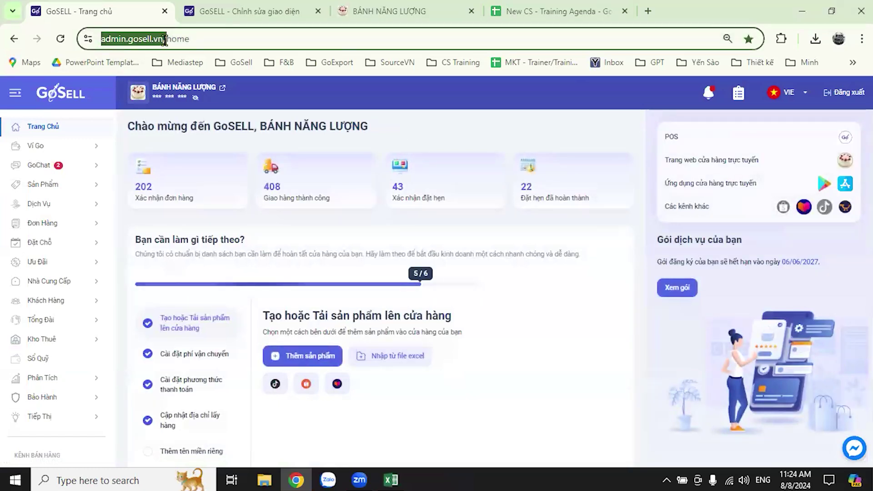
pyautogui.click(576, 111)
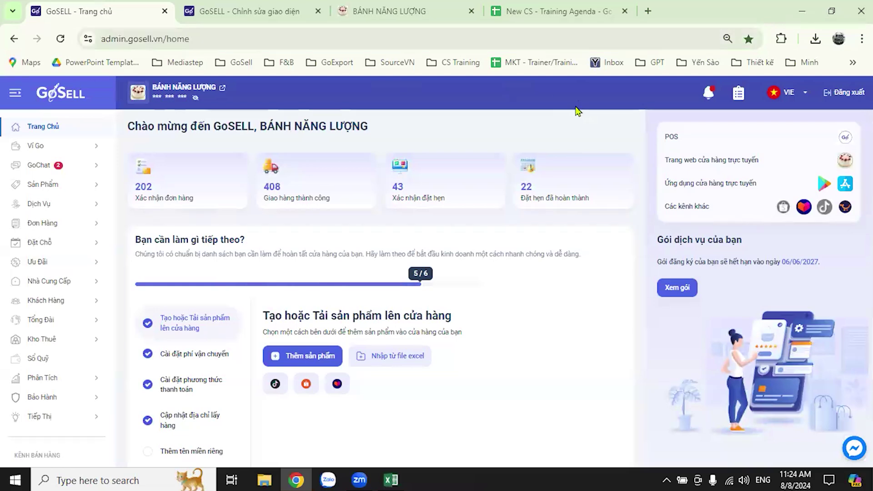
# Log out of the admin account and select the login page's full address for inspection
pyautogui.click(843, 93)
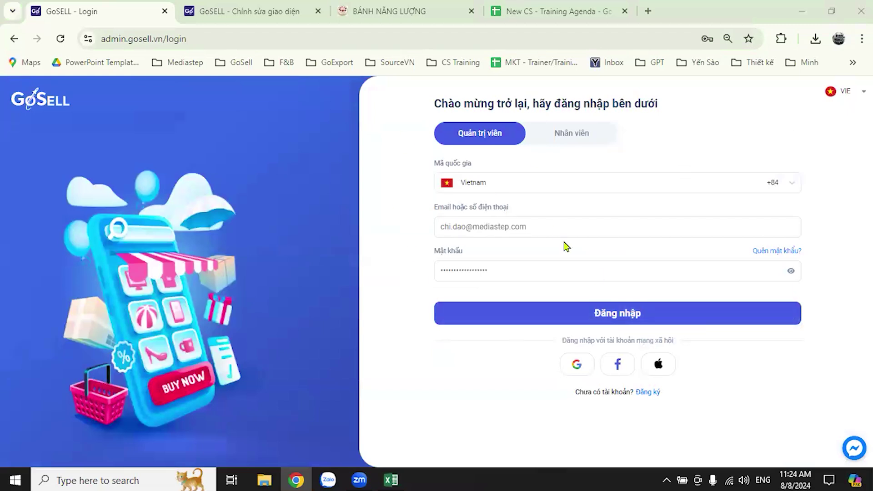
pyautogui.doubleClick(201, 41)
pyautogui.click(260, 41)
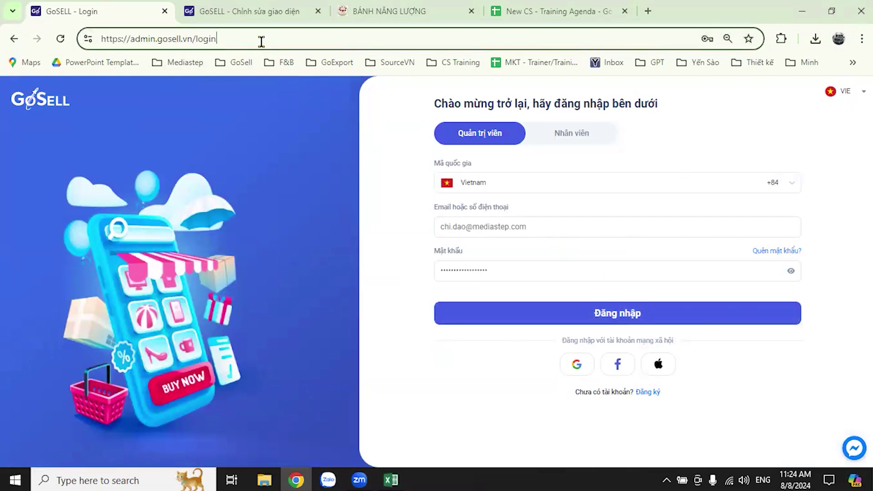
pyautogui.tripleClick(262, 42)
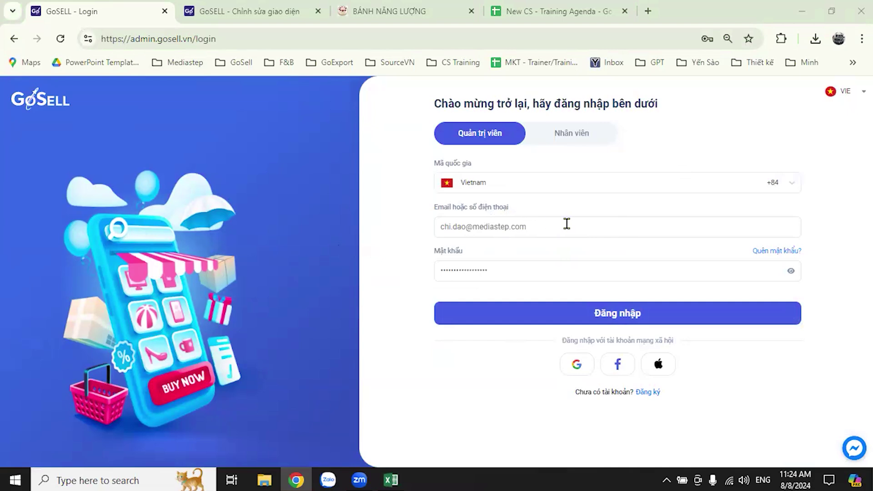
# Log back in as administrator with the prefilled credentials and reload the admin home page
pyautogui.click(612, 313)
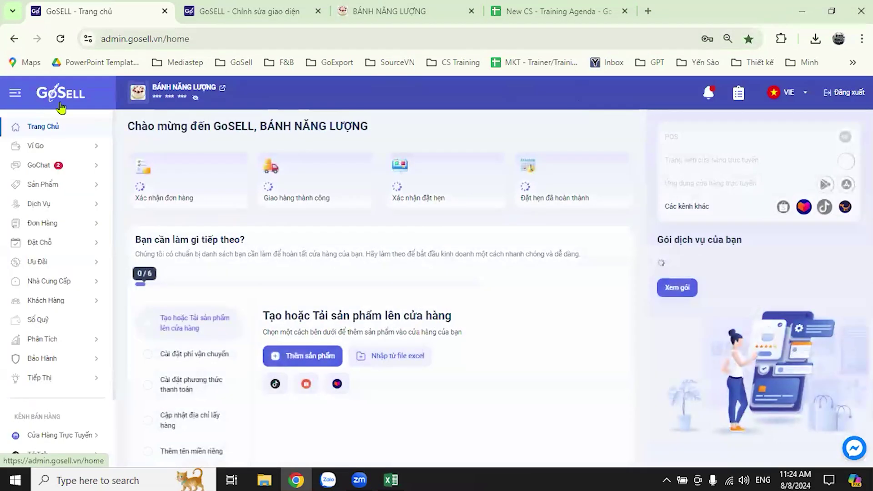
pyautogui.click(60, 108)
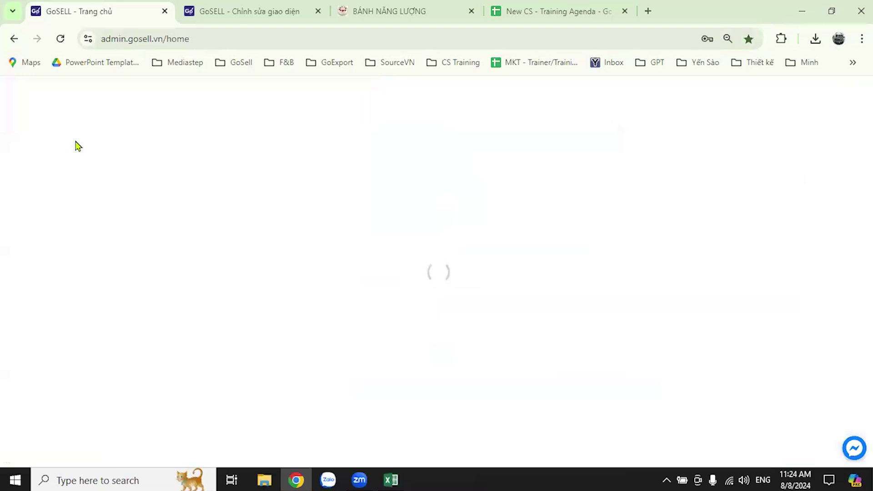